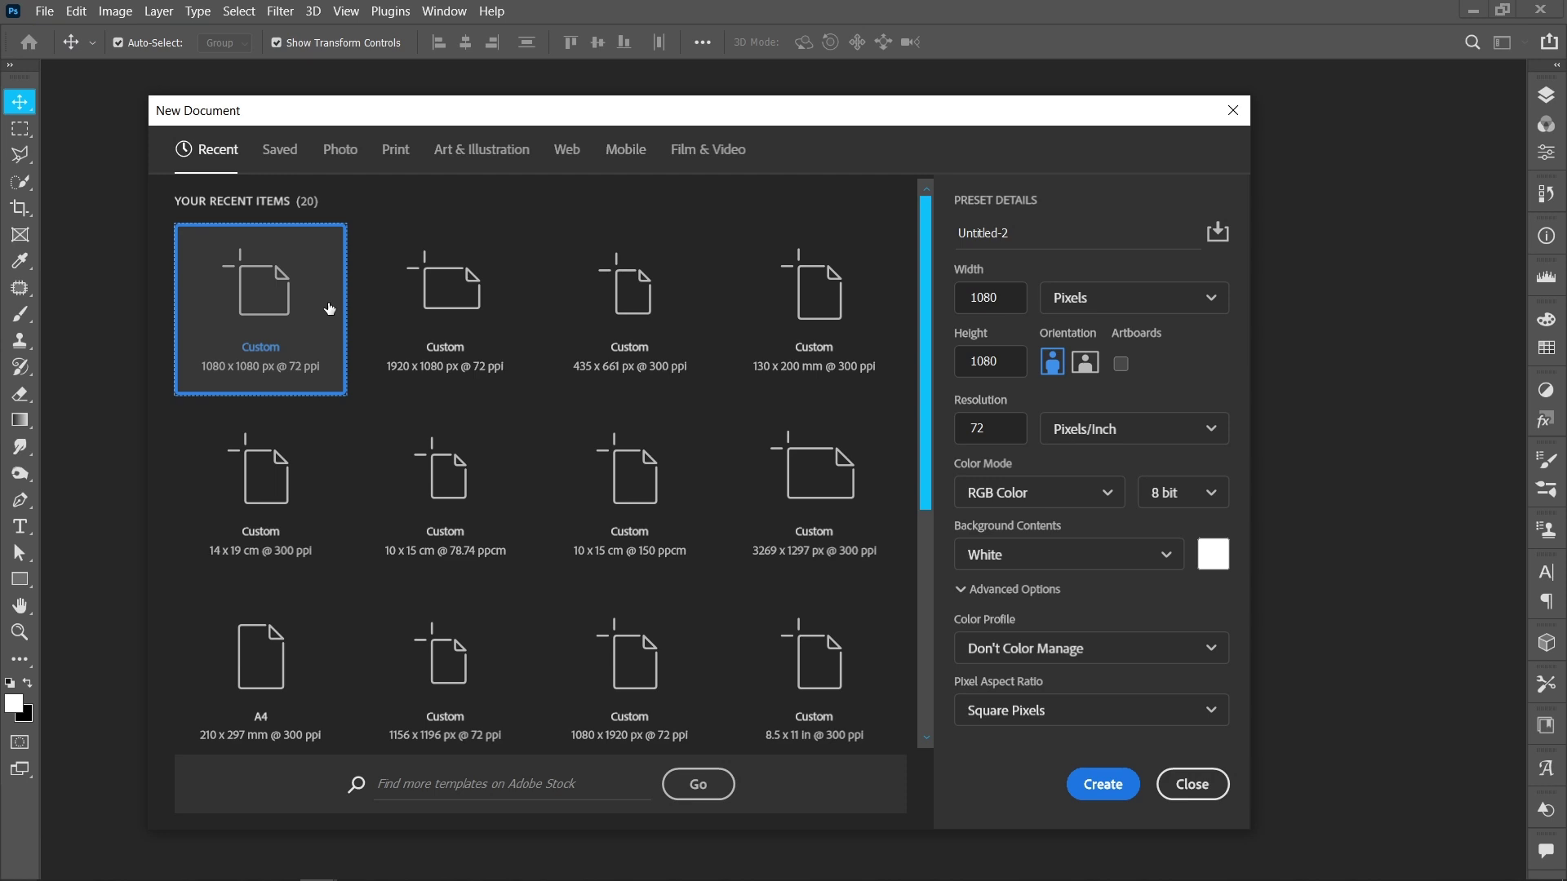
Step: Create a 1080 x 1080 px document at 72 ppi with a white background and make the photoshop bomb group visible
left_click(1103, 786)
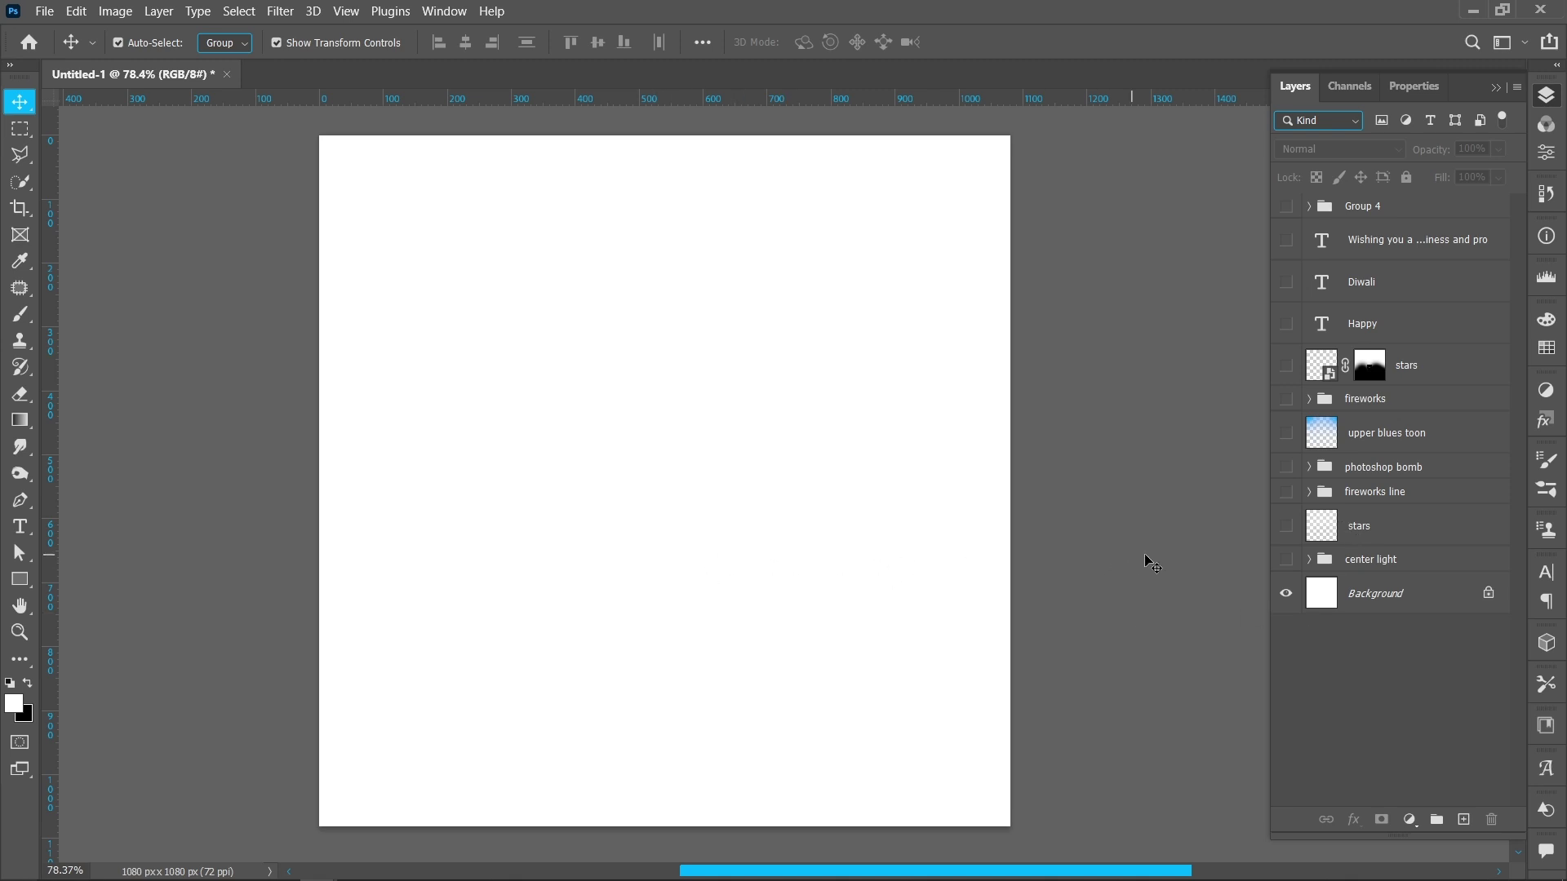
left_click(1286, 467)
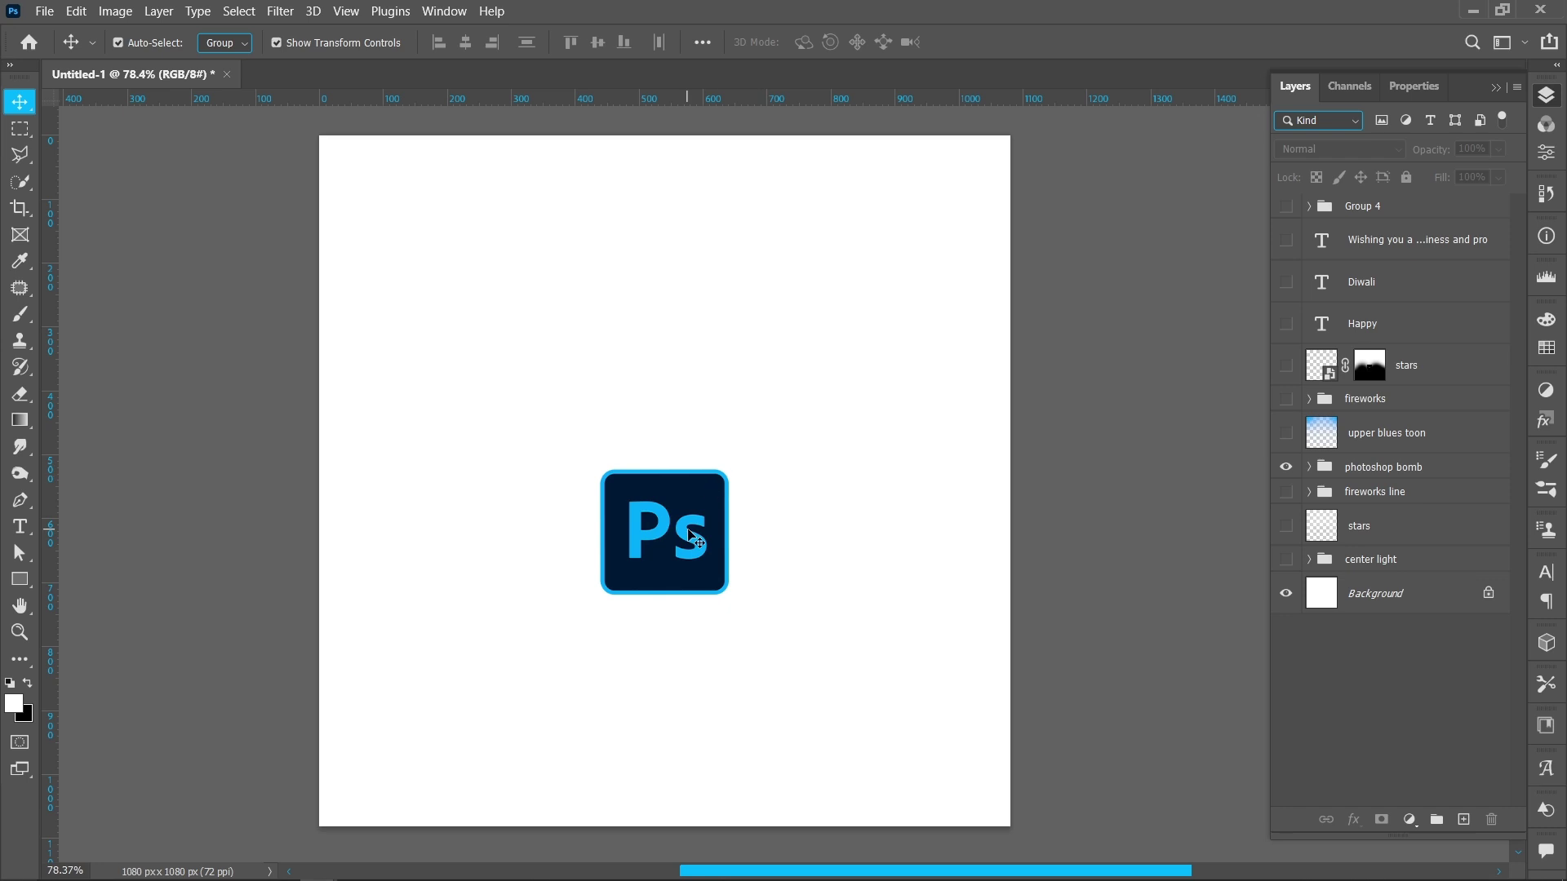
left_click(42, 10)
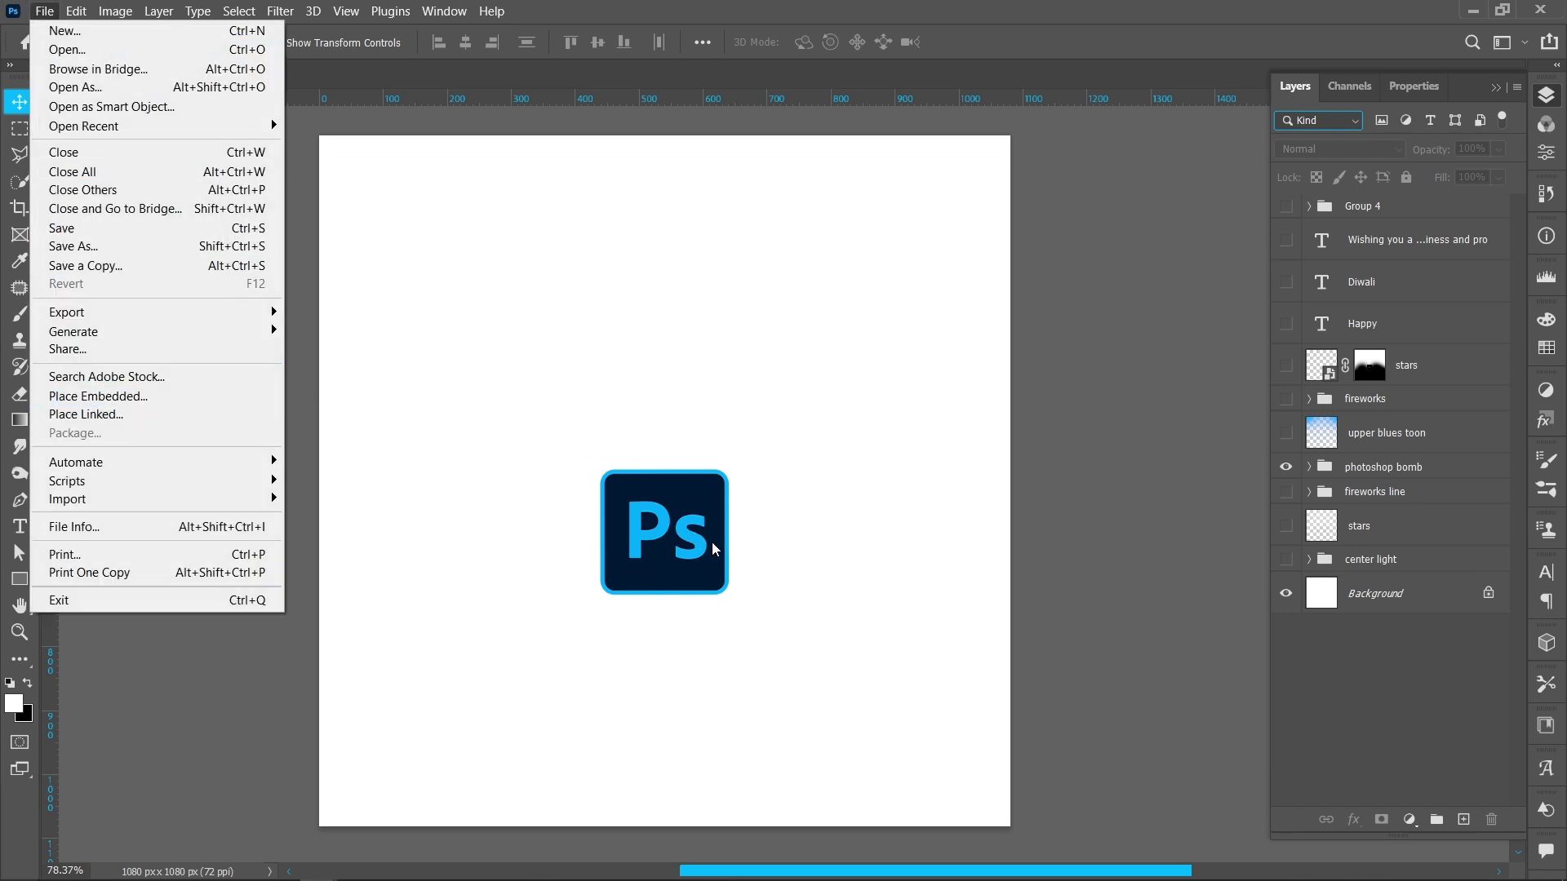
left_click(676, 573)
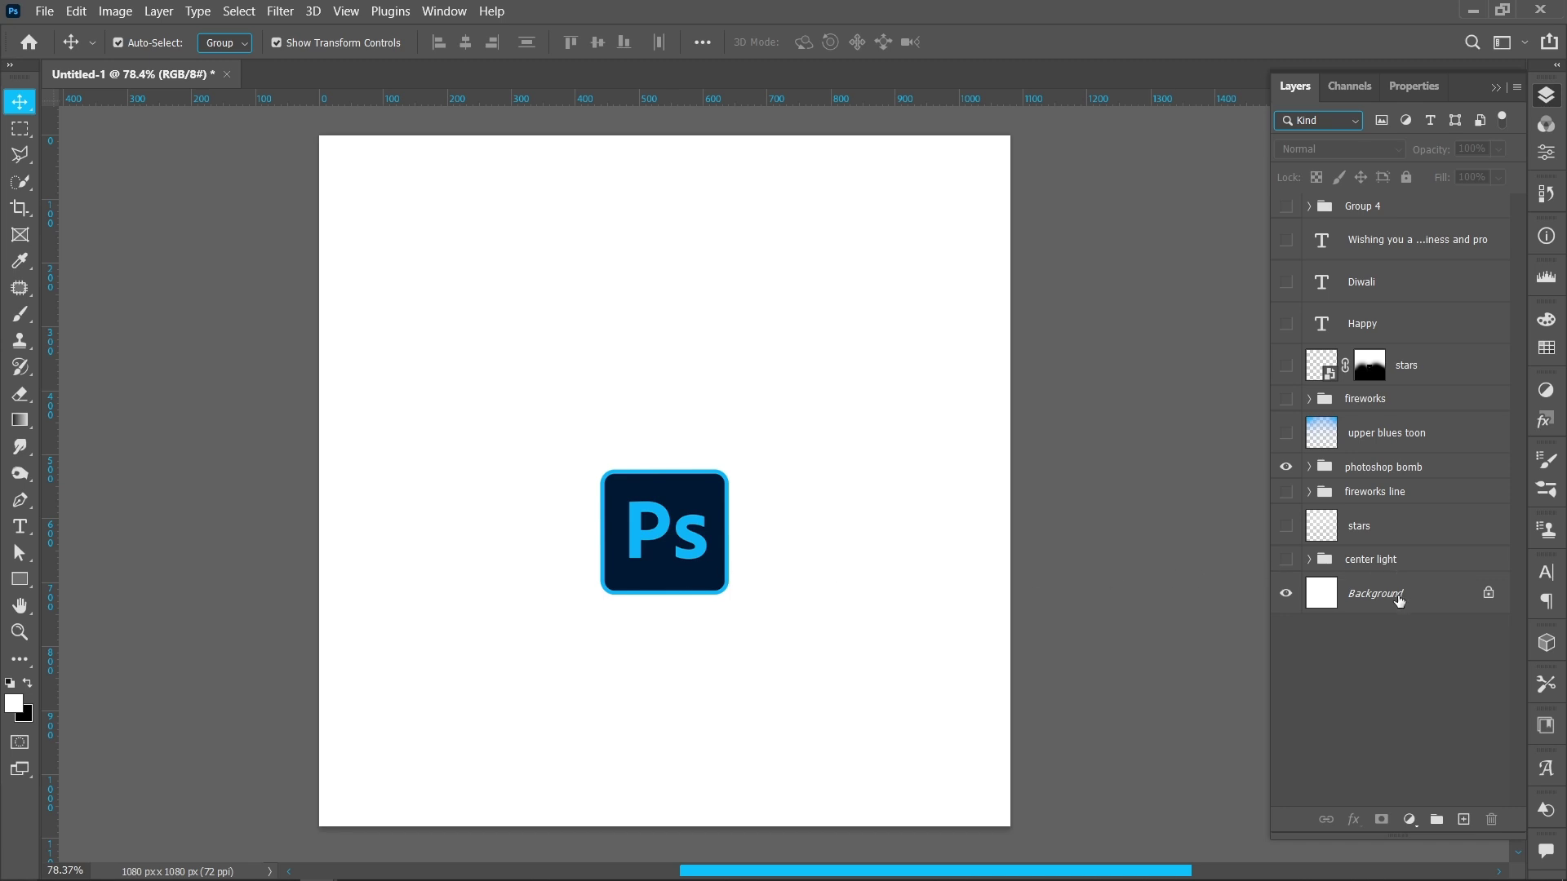
Step: Add a Solid Color fill layer in 000e1e directly above the Background layer
left_click(1399, 600)
left_click(1411, 815)
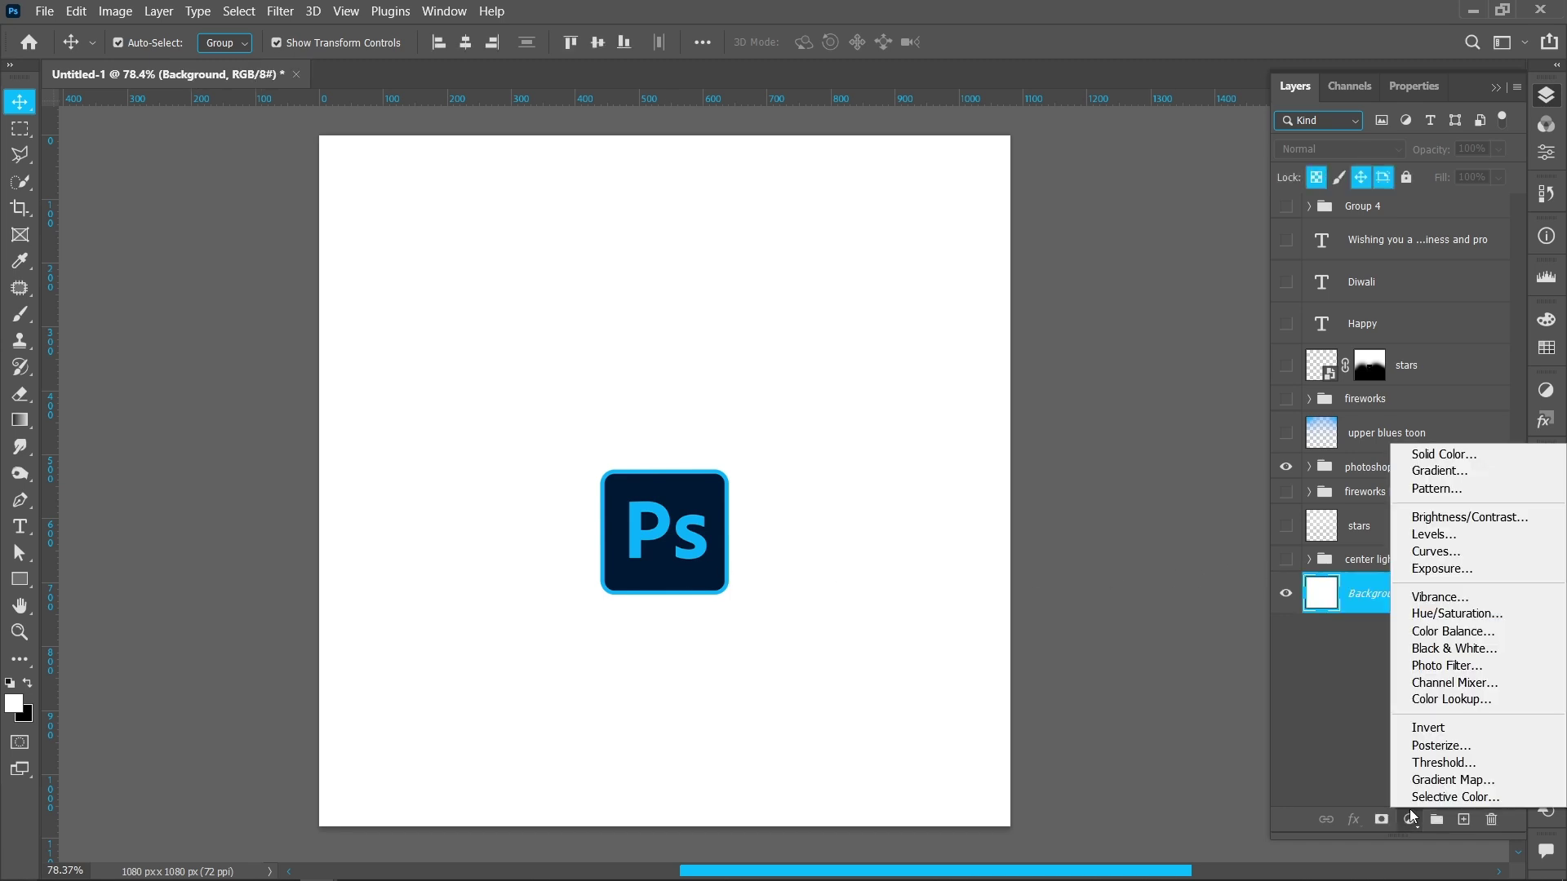
left_click(1414, 455)
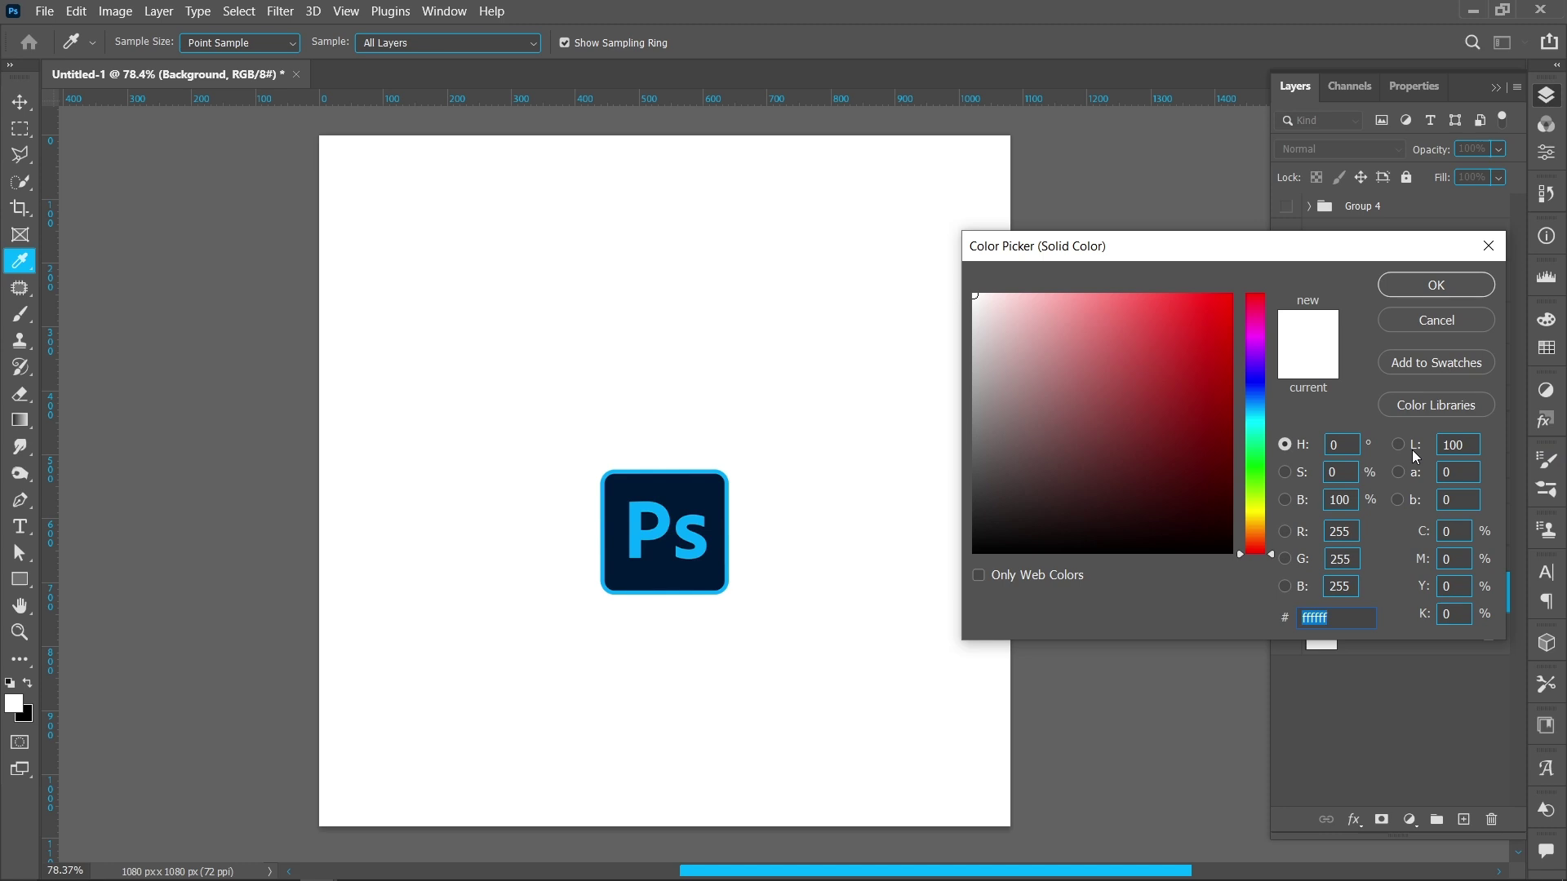
left_click(624, 488)
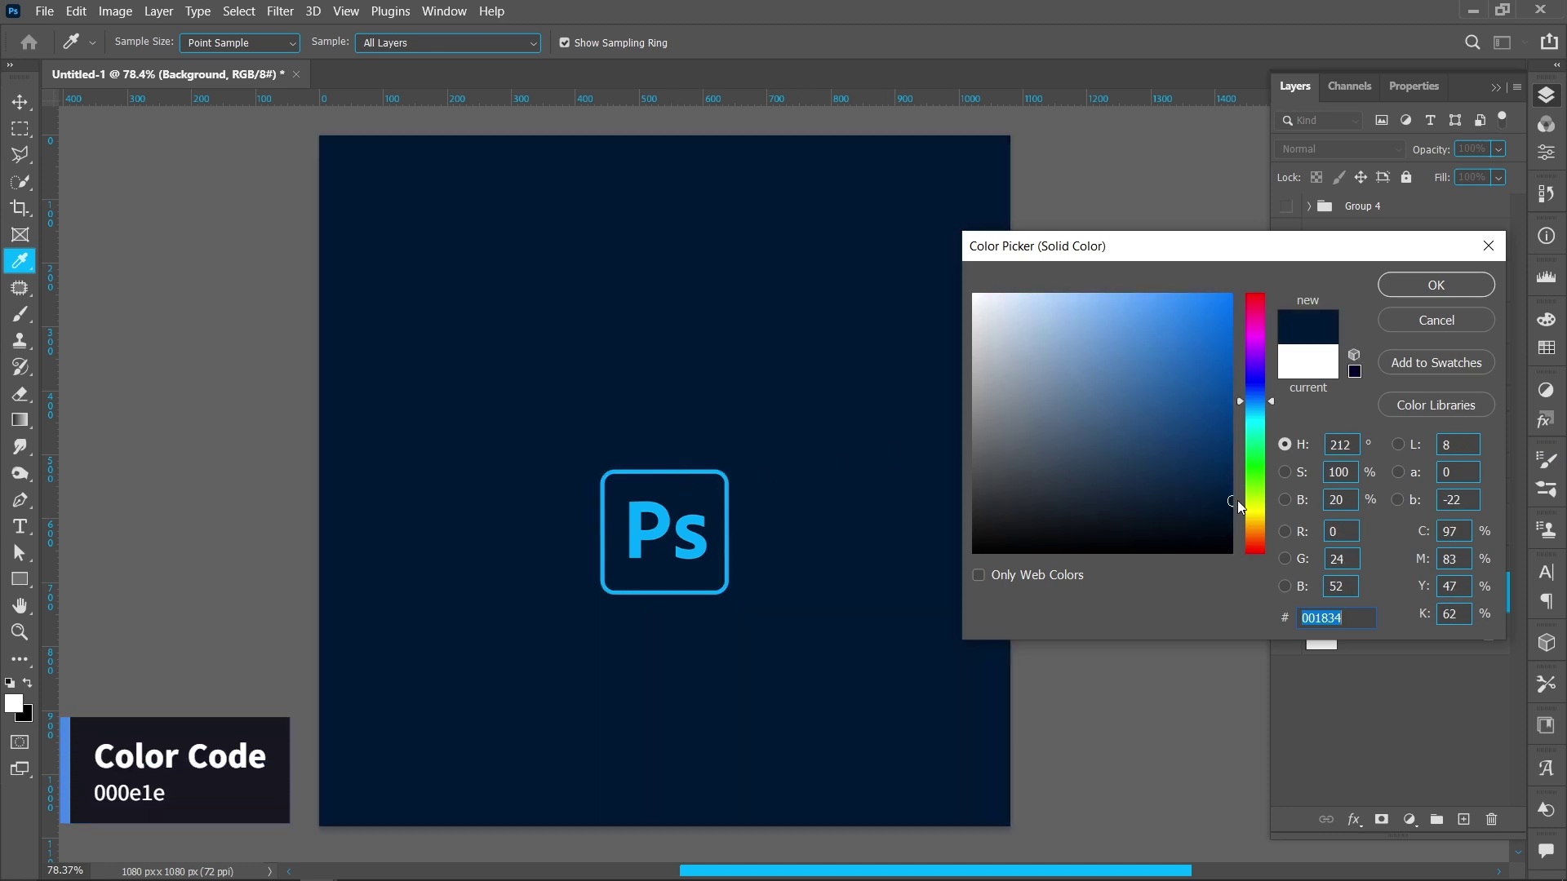
type("000e1e")
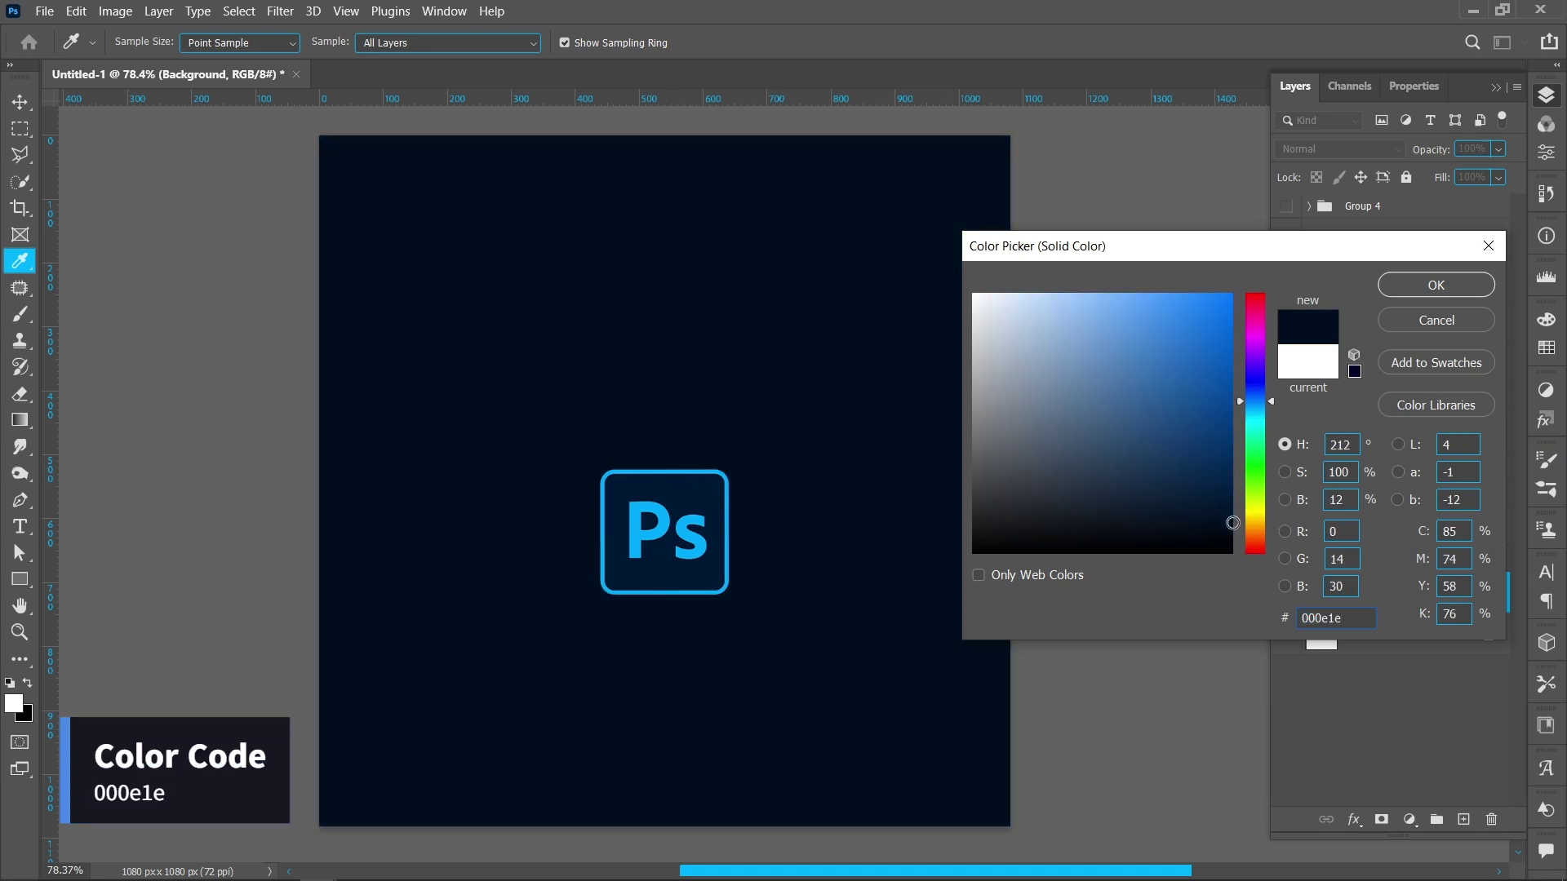
left_click(1437, 285)
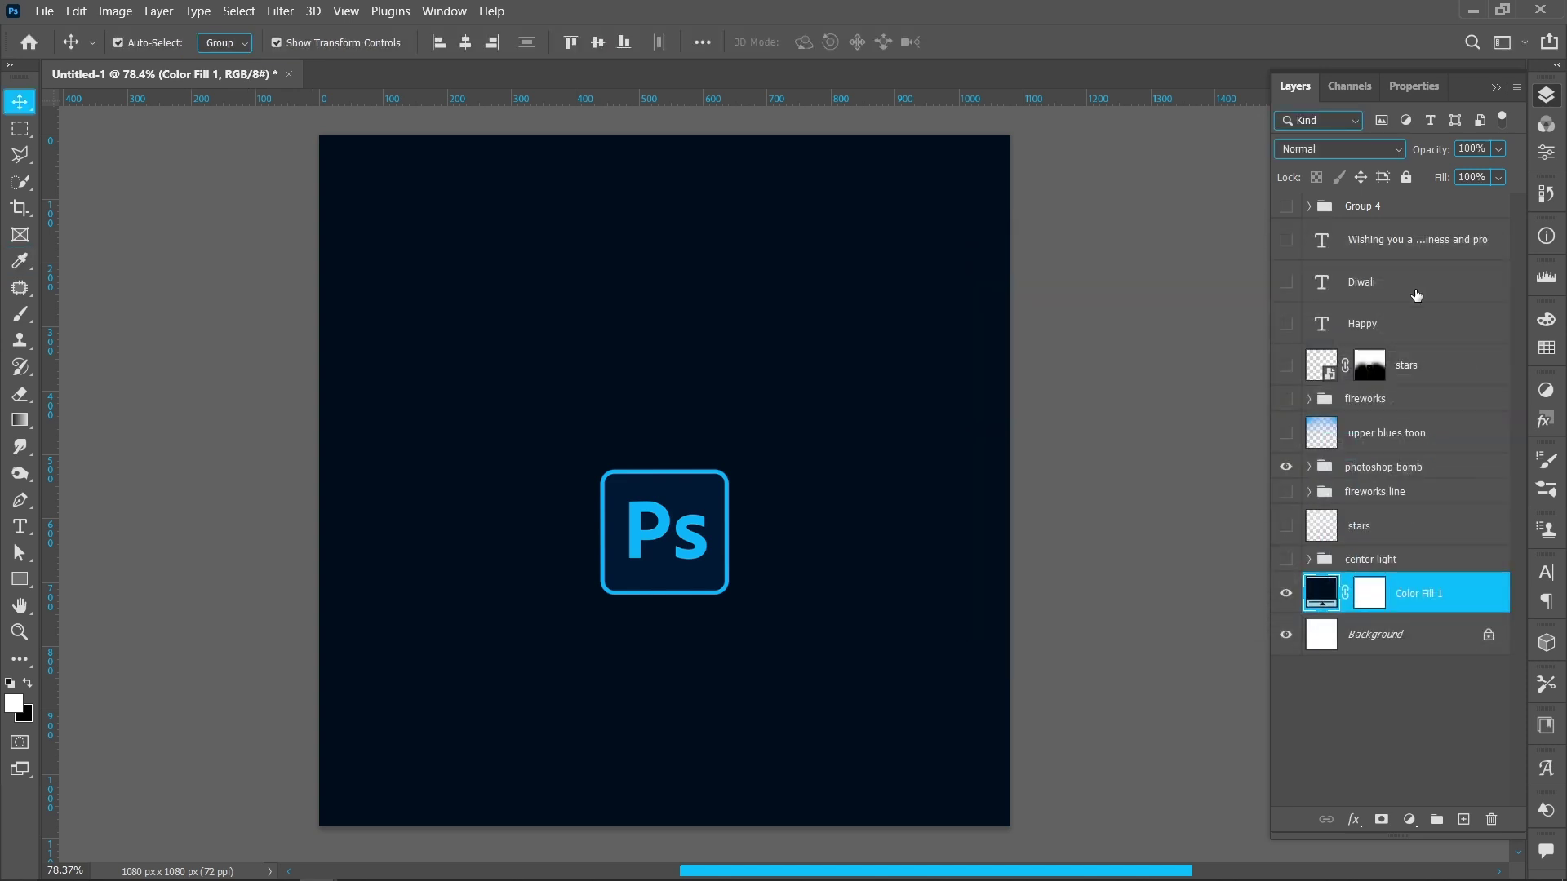
Step: Show and expand the center light group, and hide all four layers inside it
left_click(1309, 559)
left_click(1286, 559)
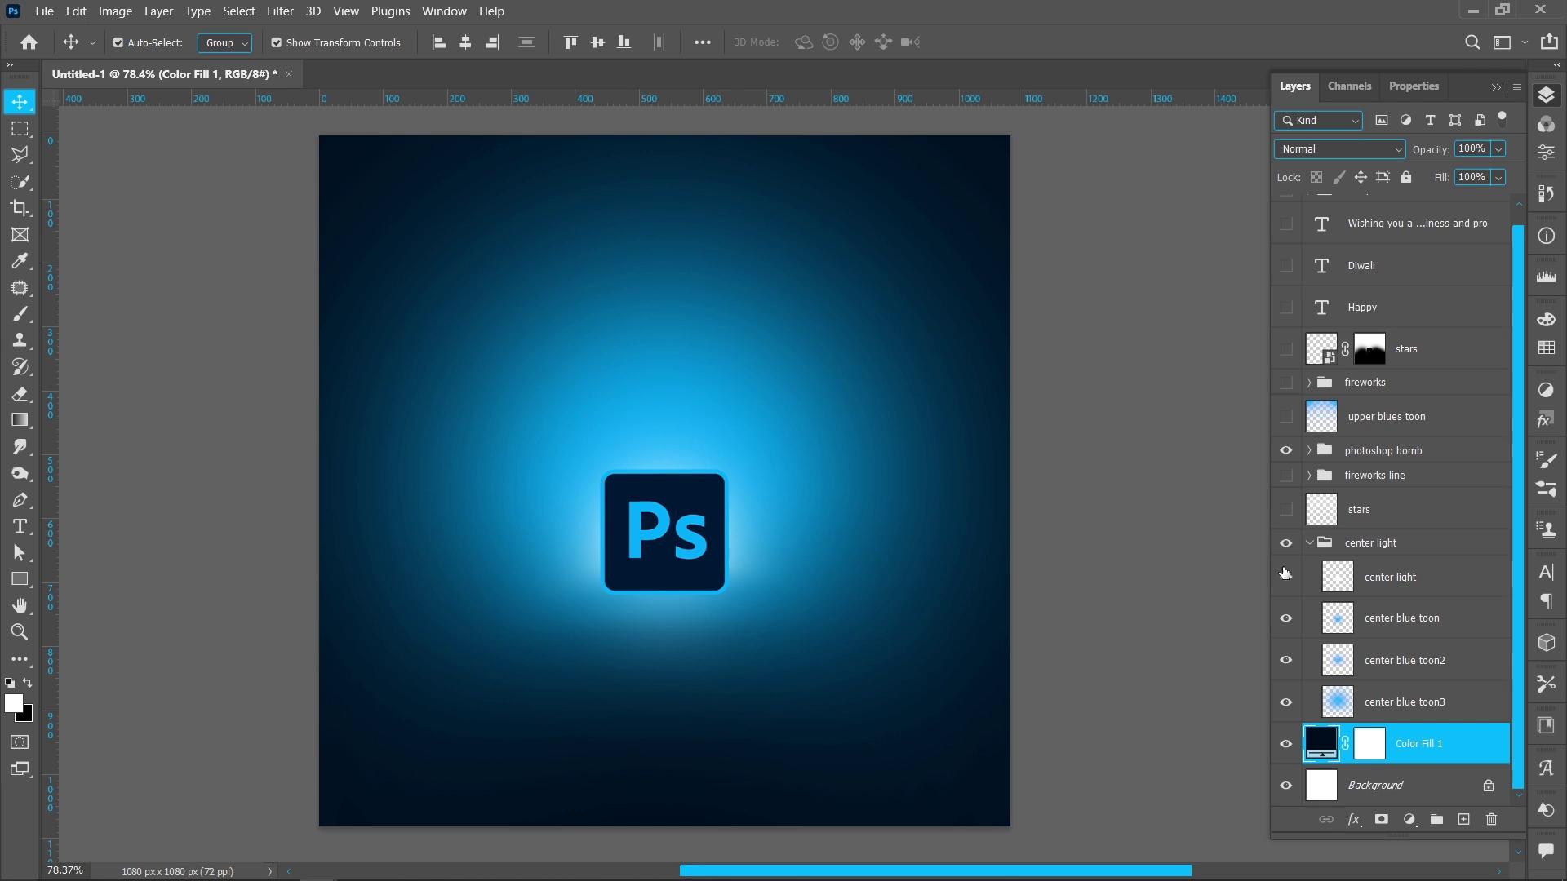
left_click(1286, 660)
left_click(1286, 702)
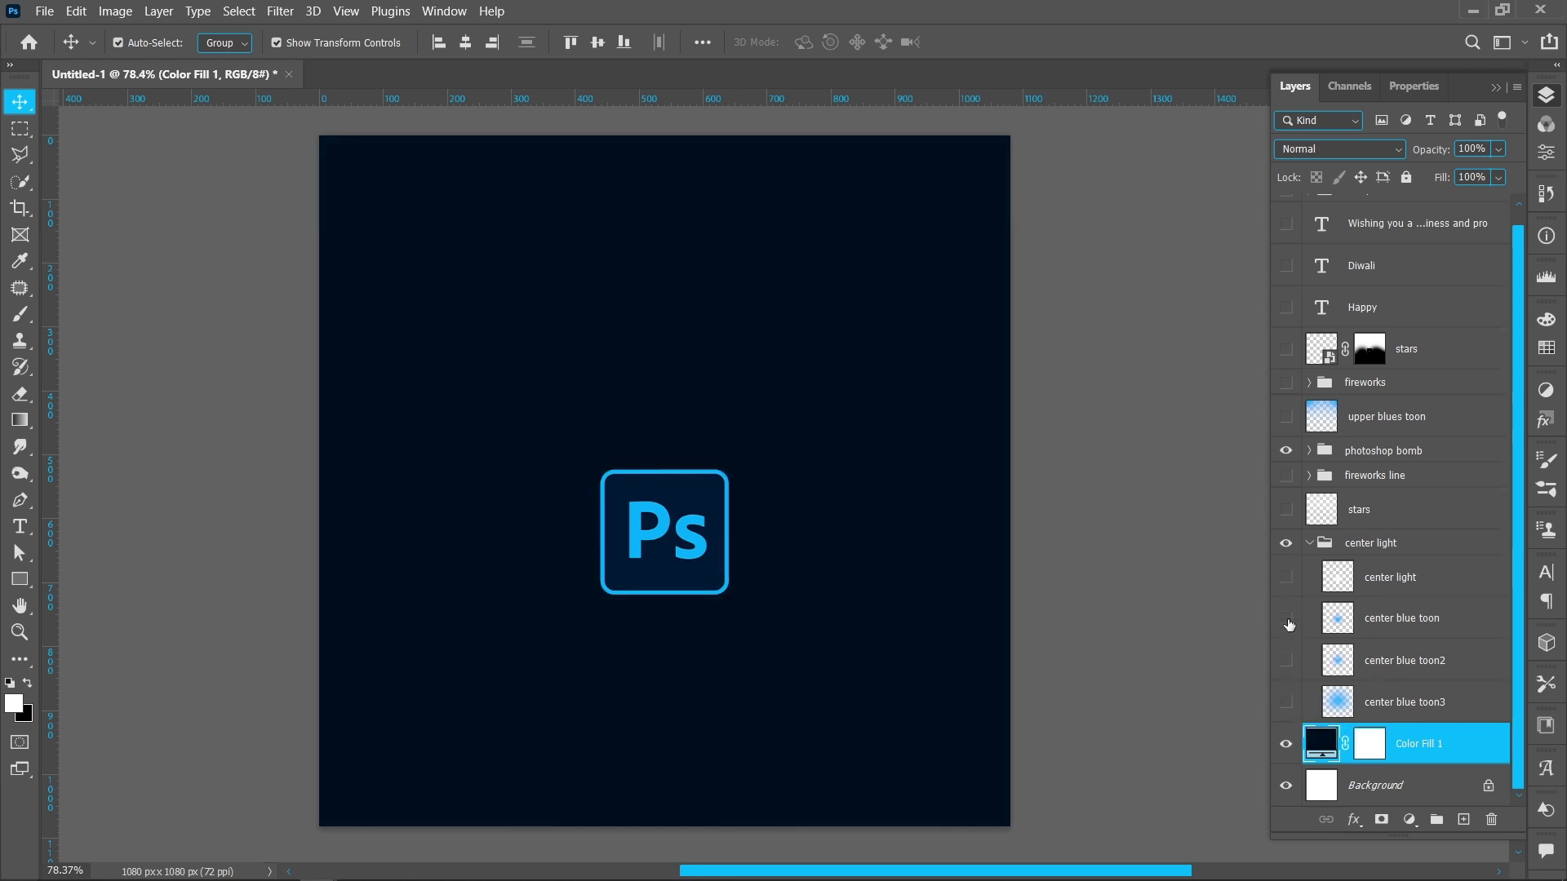
Step: Paint a white glow behind the Ps logo on the center light layer with a 300 px, 0% hardness brush, using Screen blend mode
left_click(1286, 579)
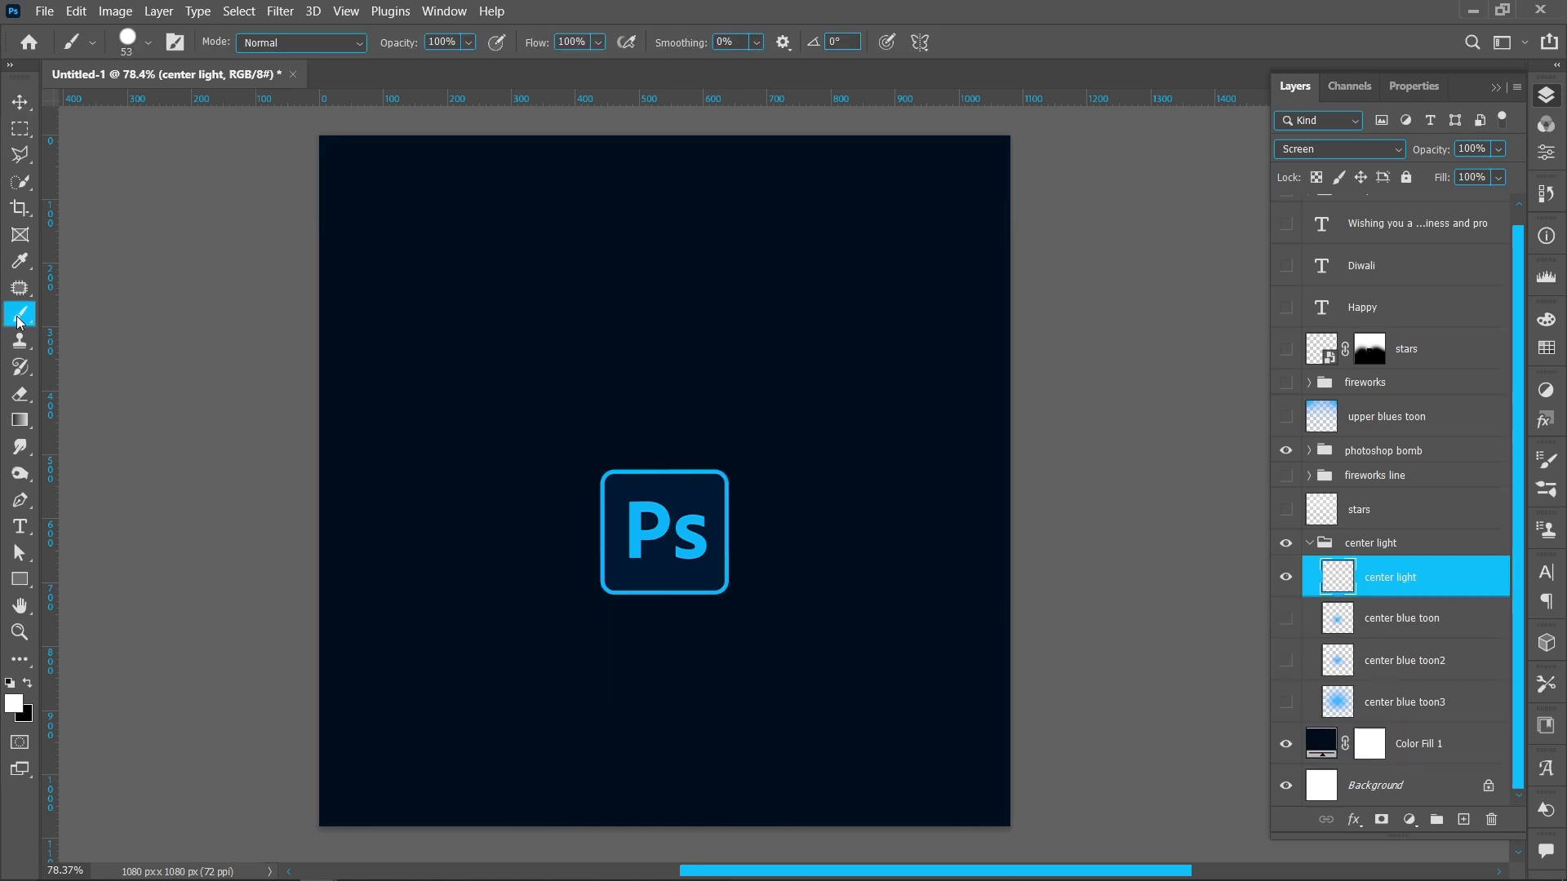
right_click(18, 318)
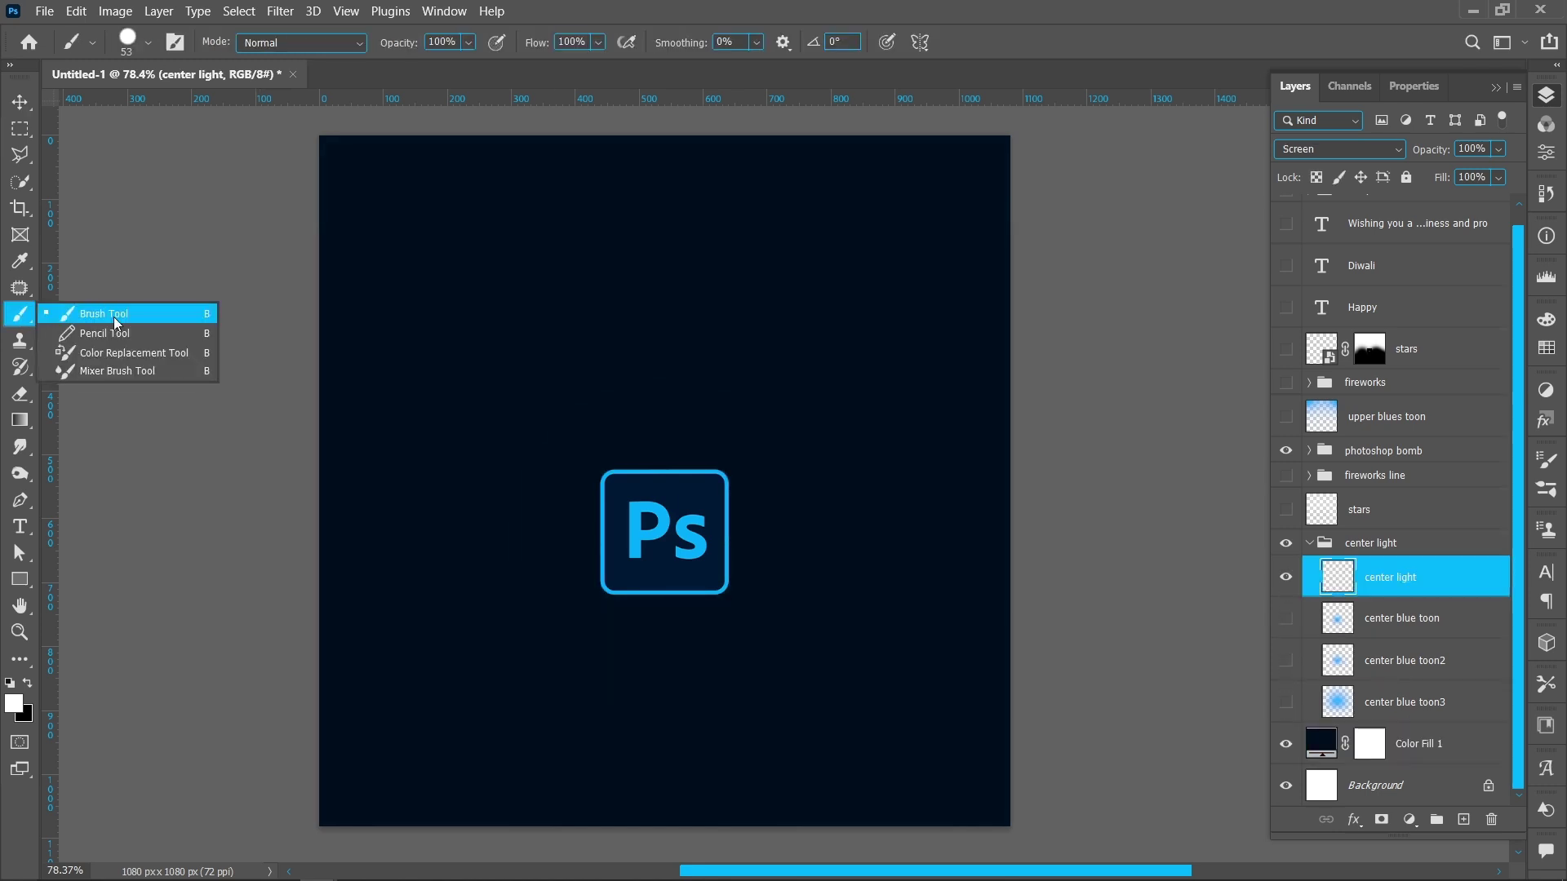
left_click(116, 322)
mouse_move(621, 483)
left_mouse_down()
mouse_move(694, 482)
mouse_move(646, 124)
left_mouse_up()
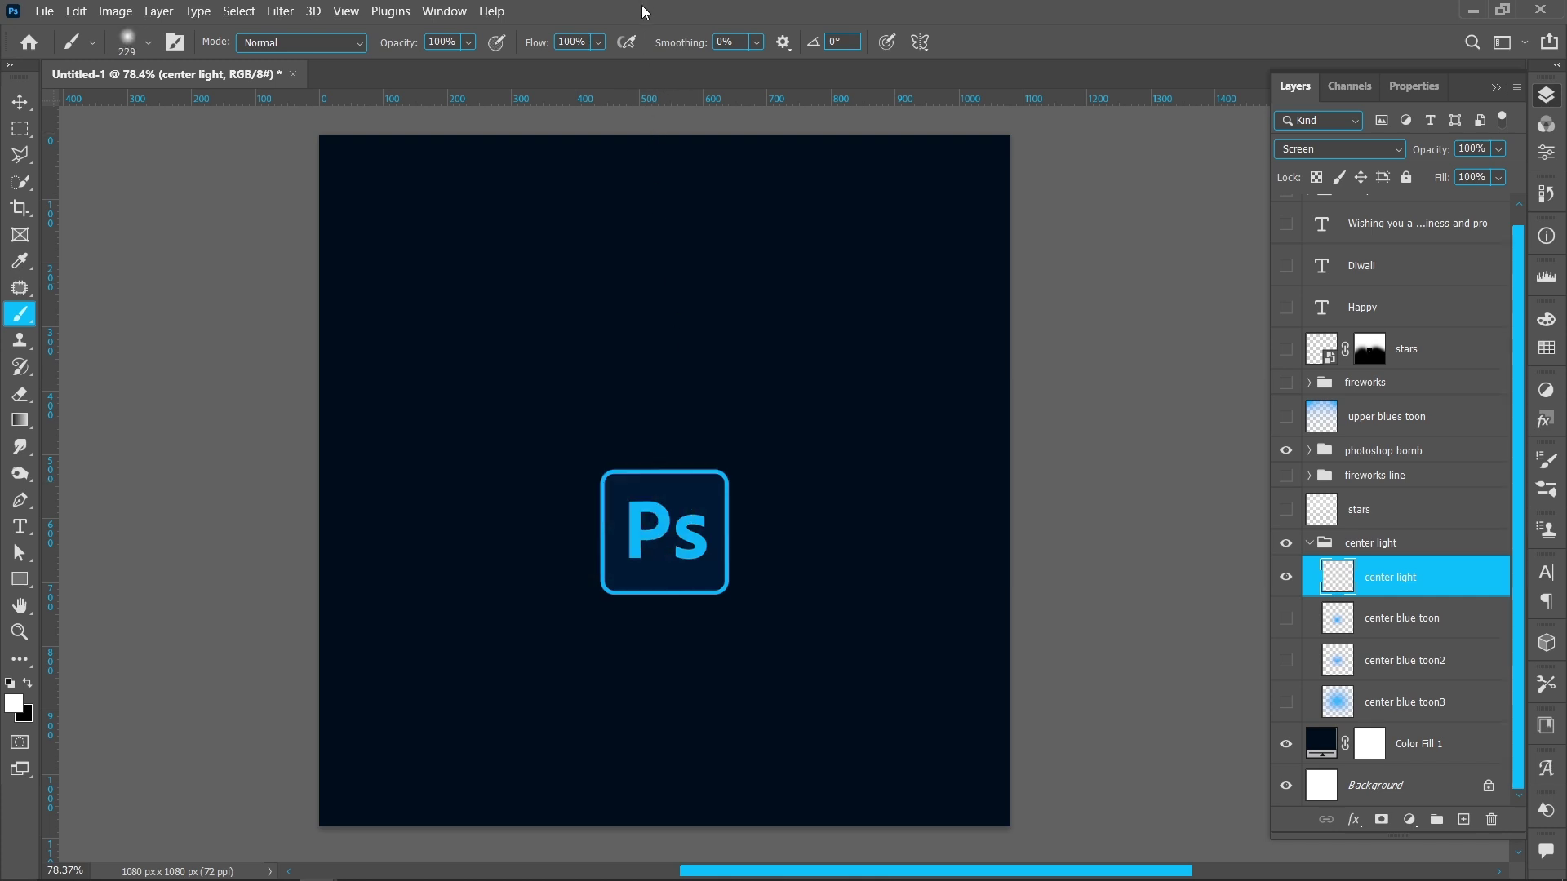
right_click(650, 391)
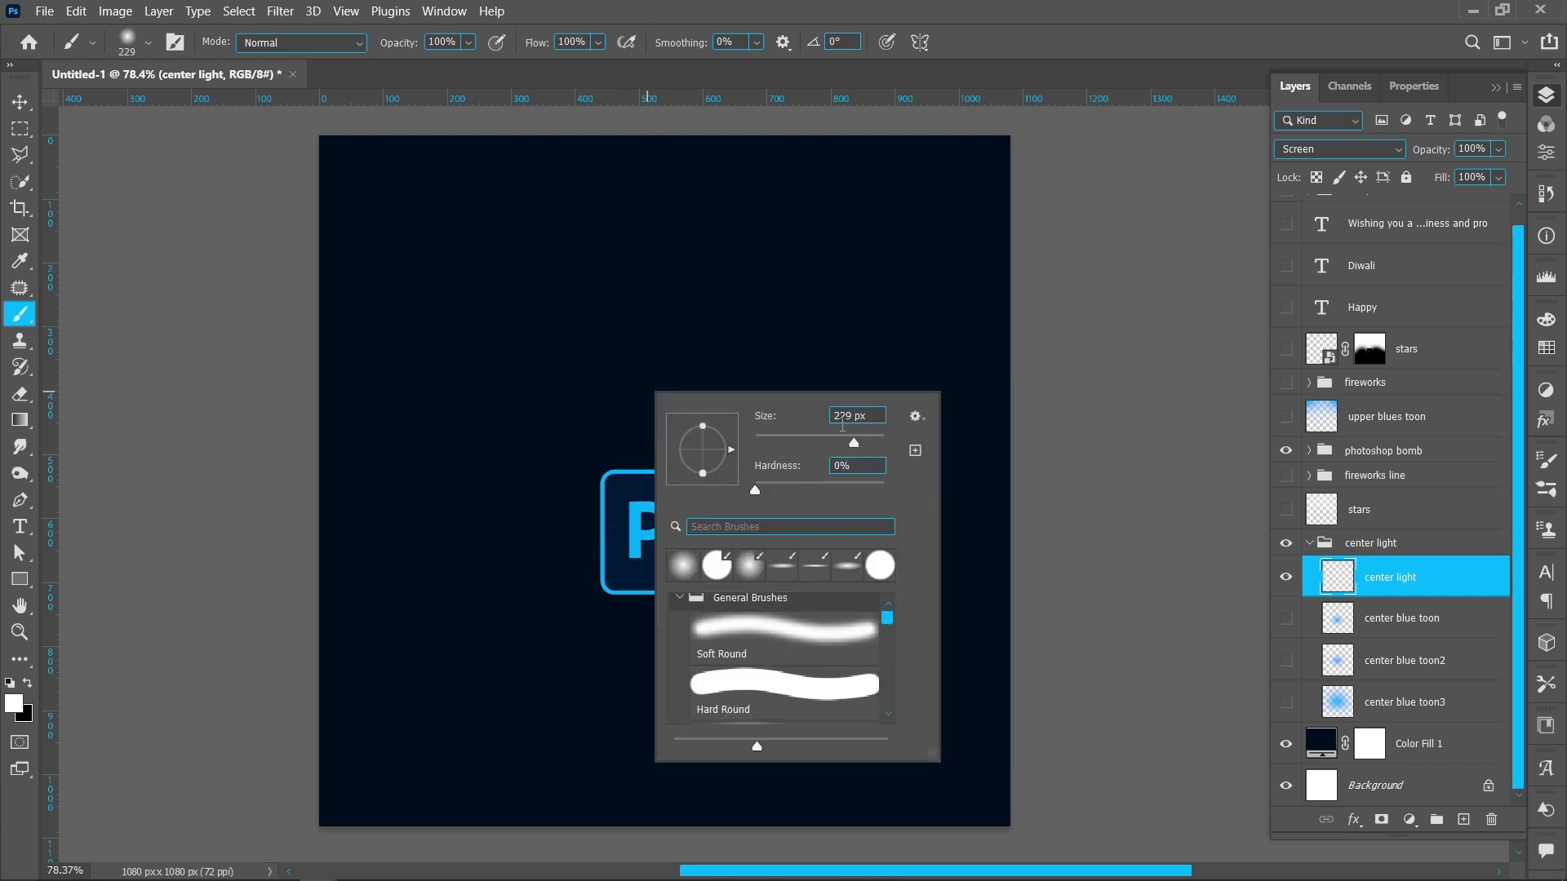
type("300")
key("Return")
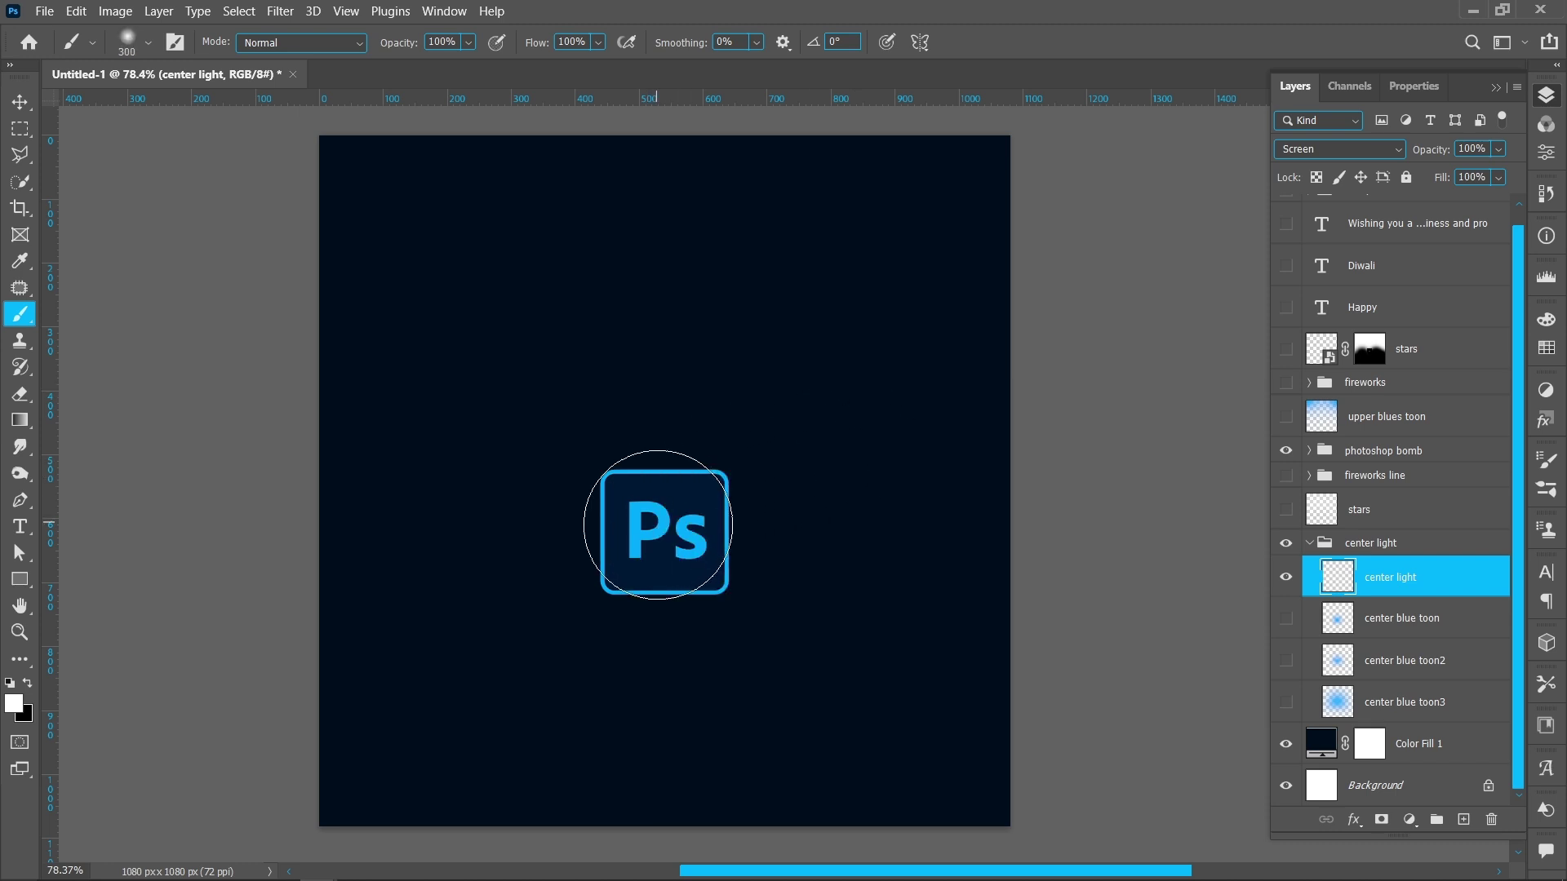
left_click(663, 526)
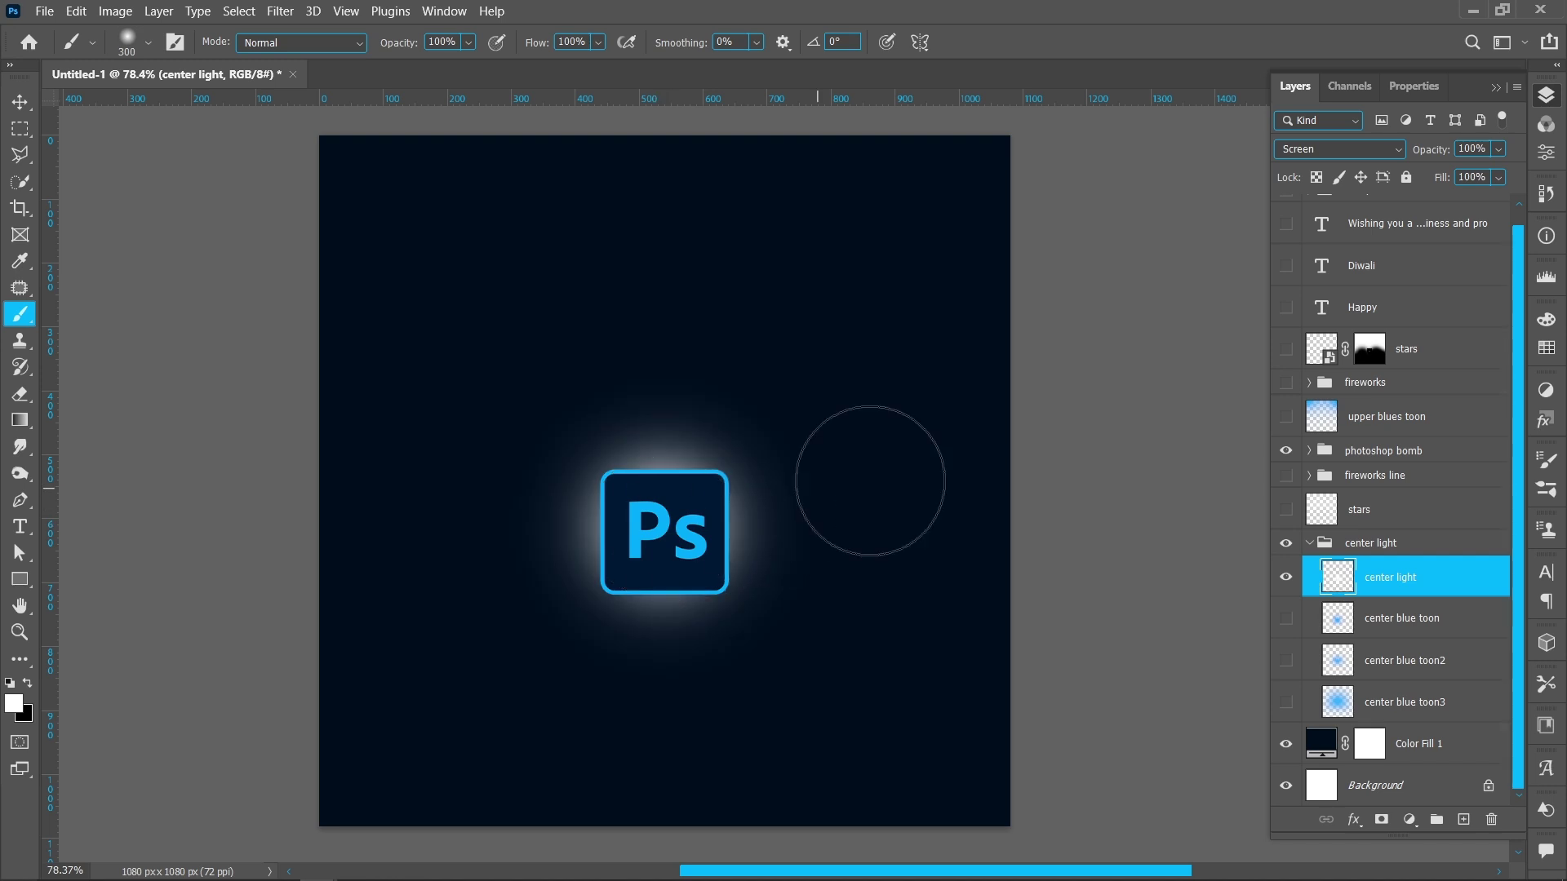
left_click(1330, 149)
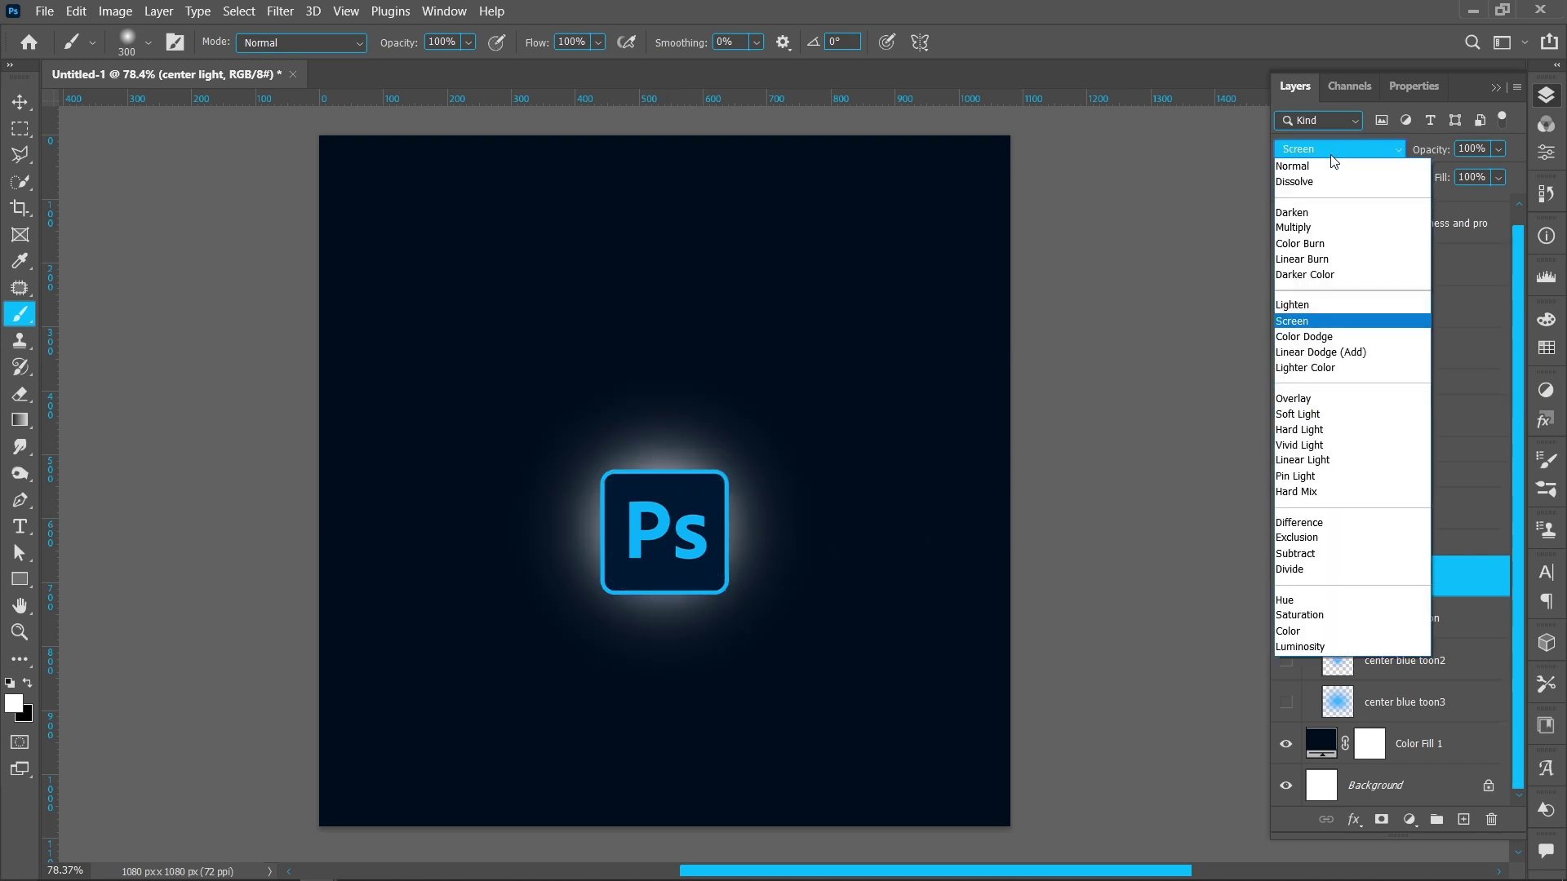
left_click(1345, 326)
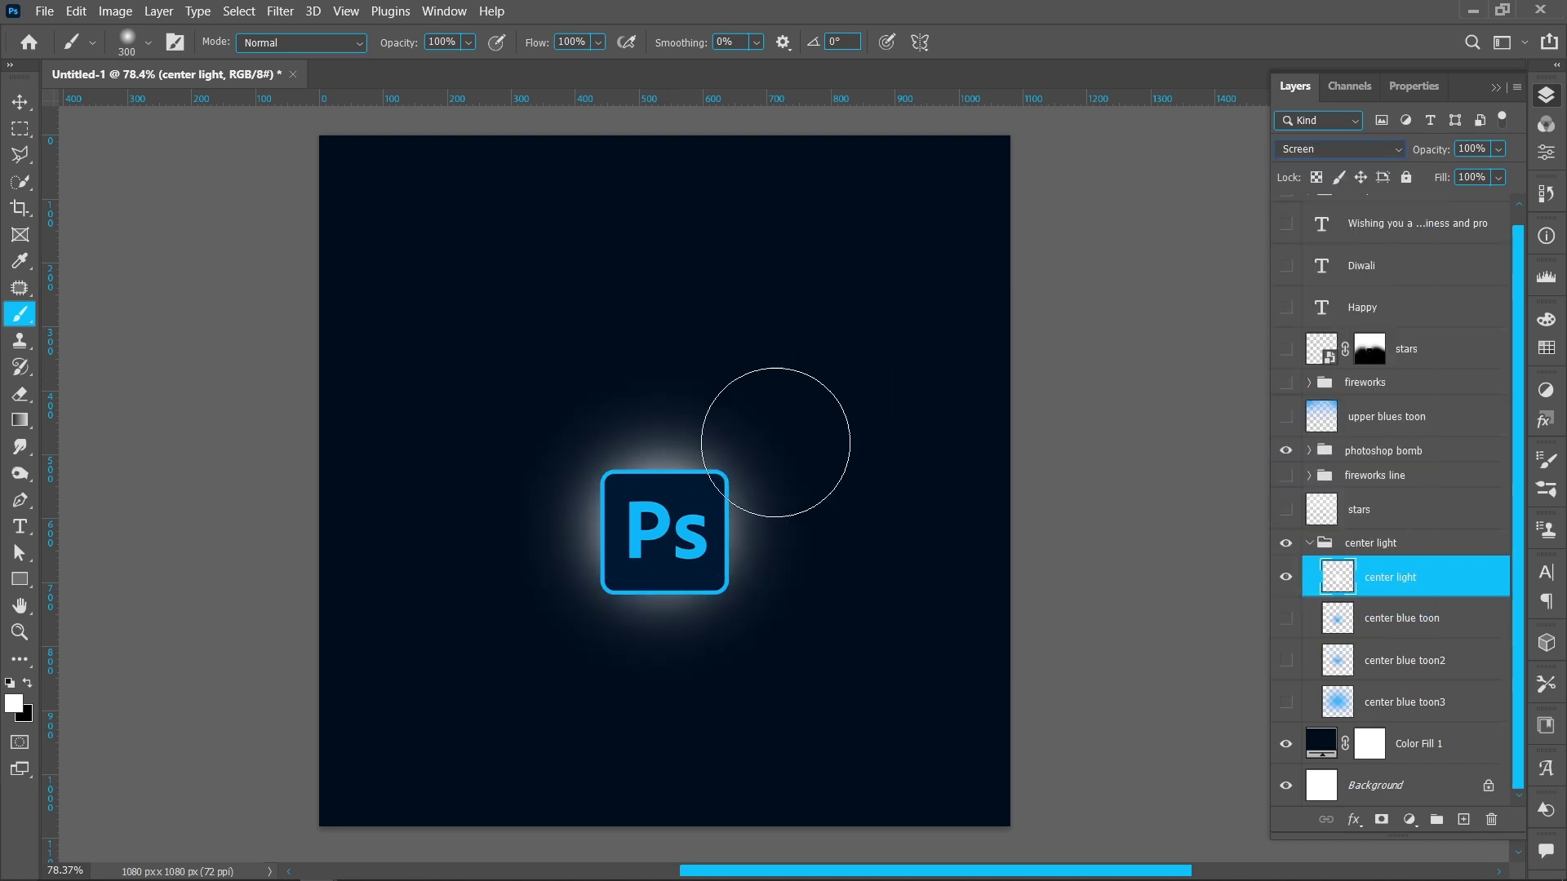
Step: Erase the part of the white glow below the Ps logo with a soft eraser about 124 px in size
left_click(20, 393)
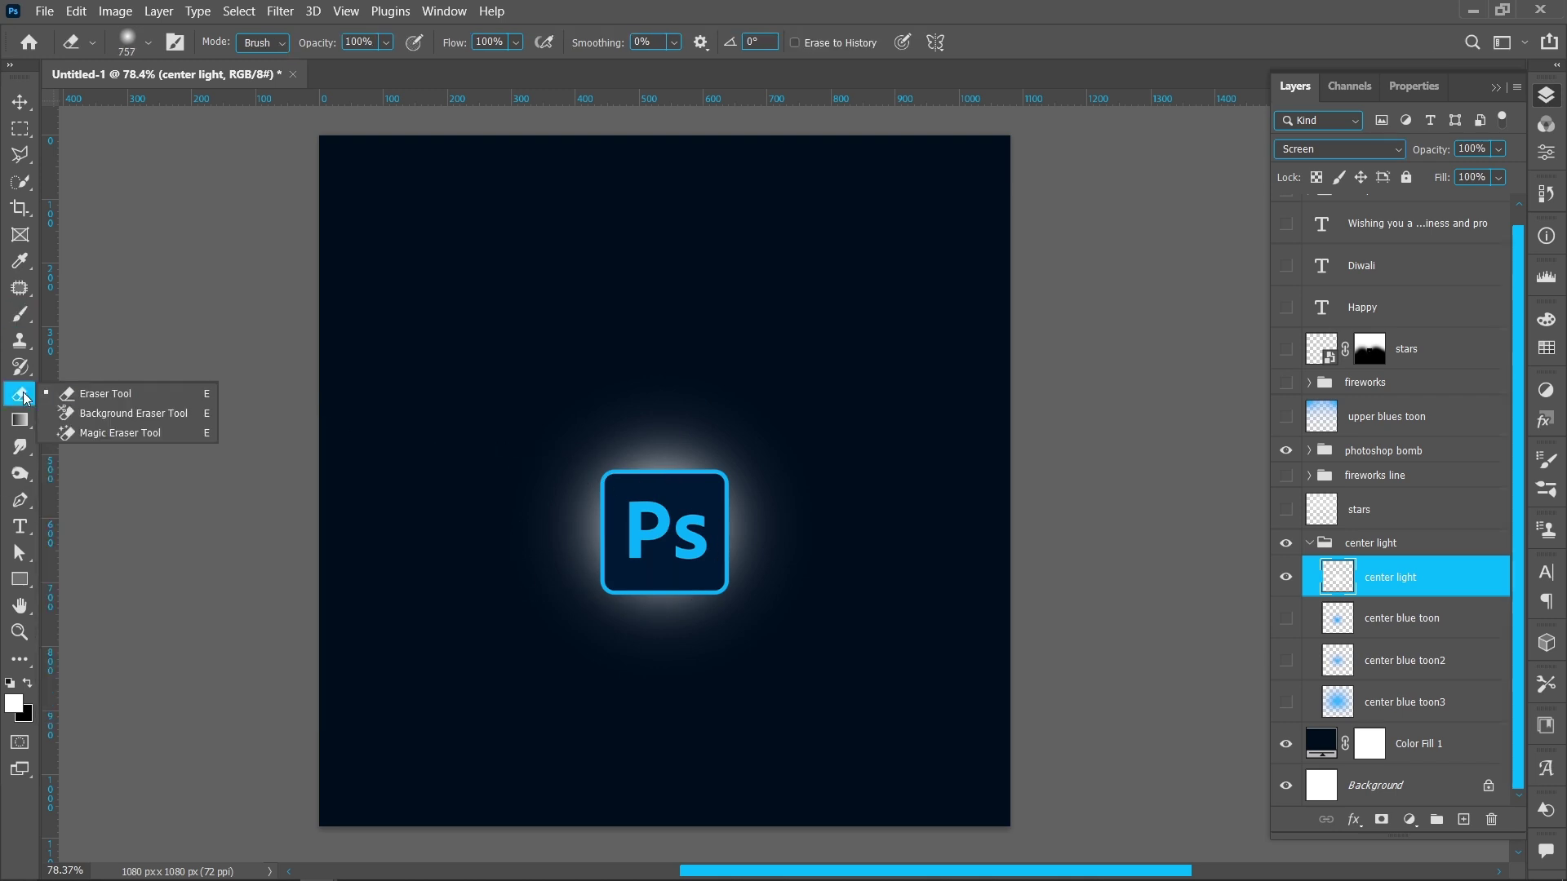
left_click(106, 394)
right_click(645, 513)
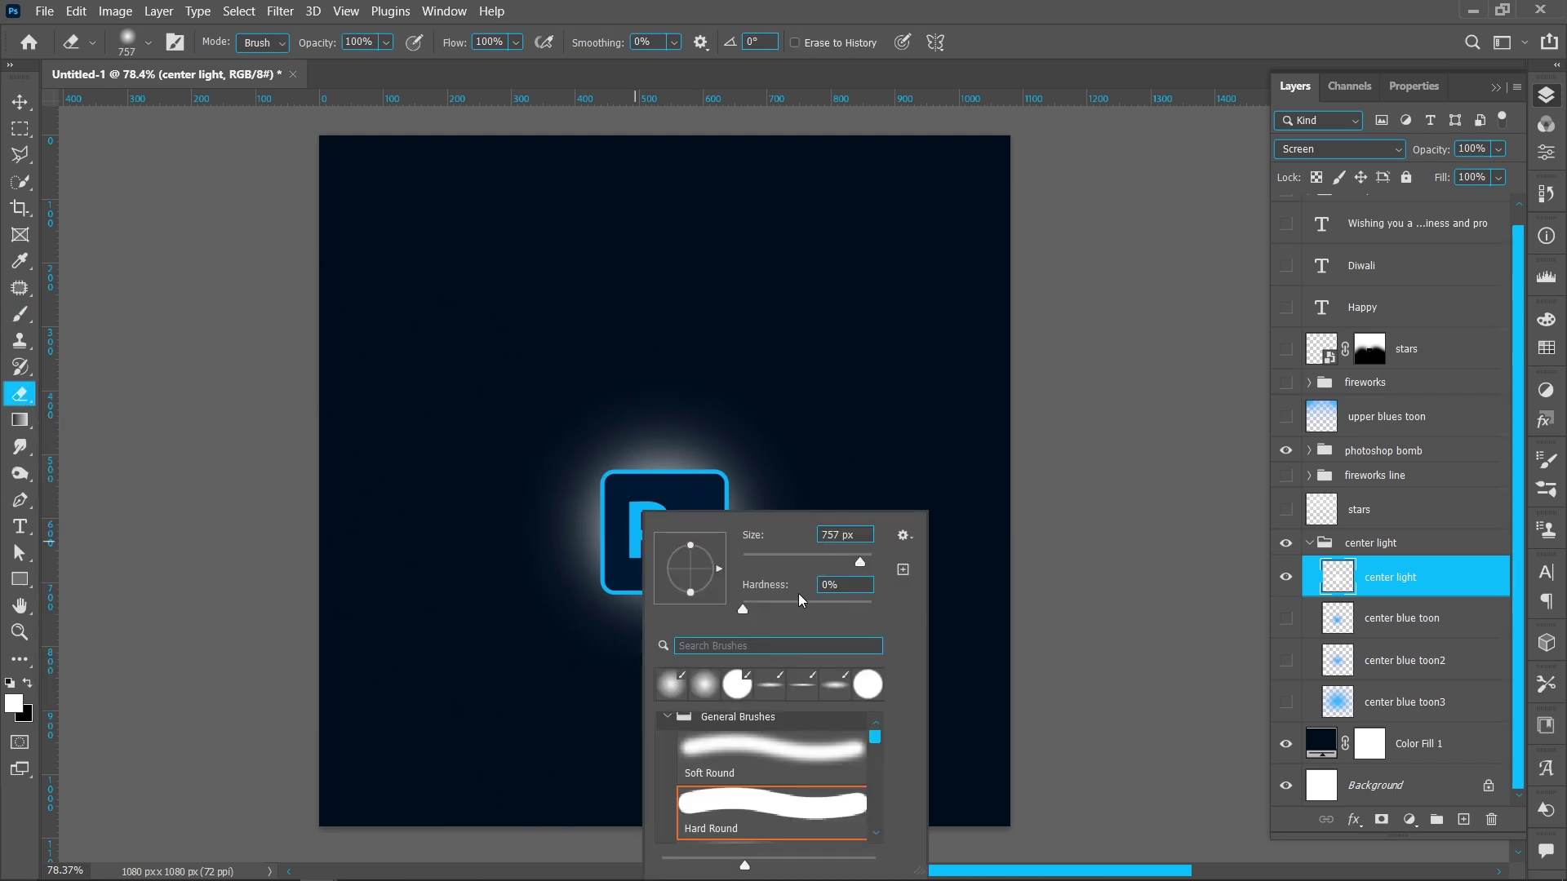
left_click_drag(866, 561, 816, 561)
left_click(710, 439)
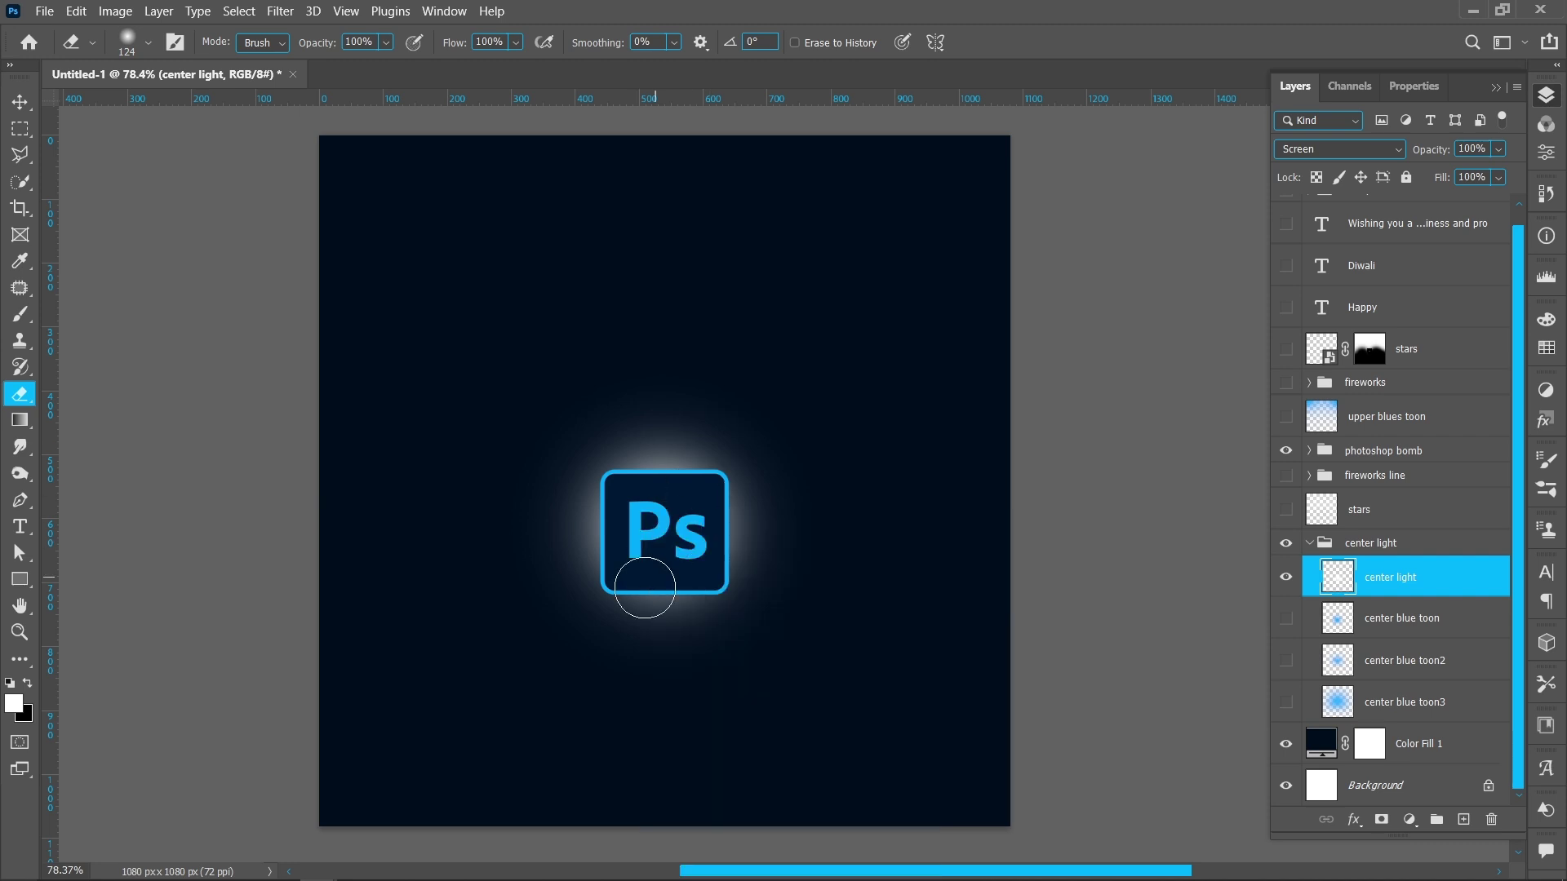
mouse_move(566, 636)
left_mouse_down()
mouse_move(840, 643)
mouse_move(577, 650)
left_mouse_up()
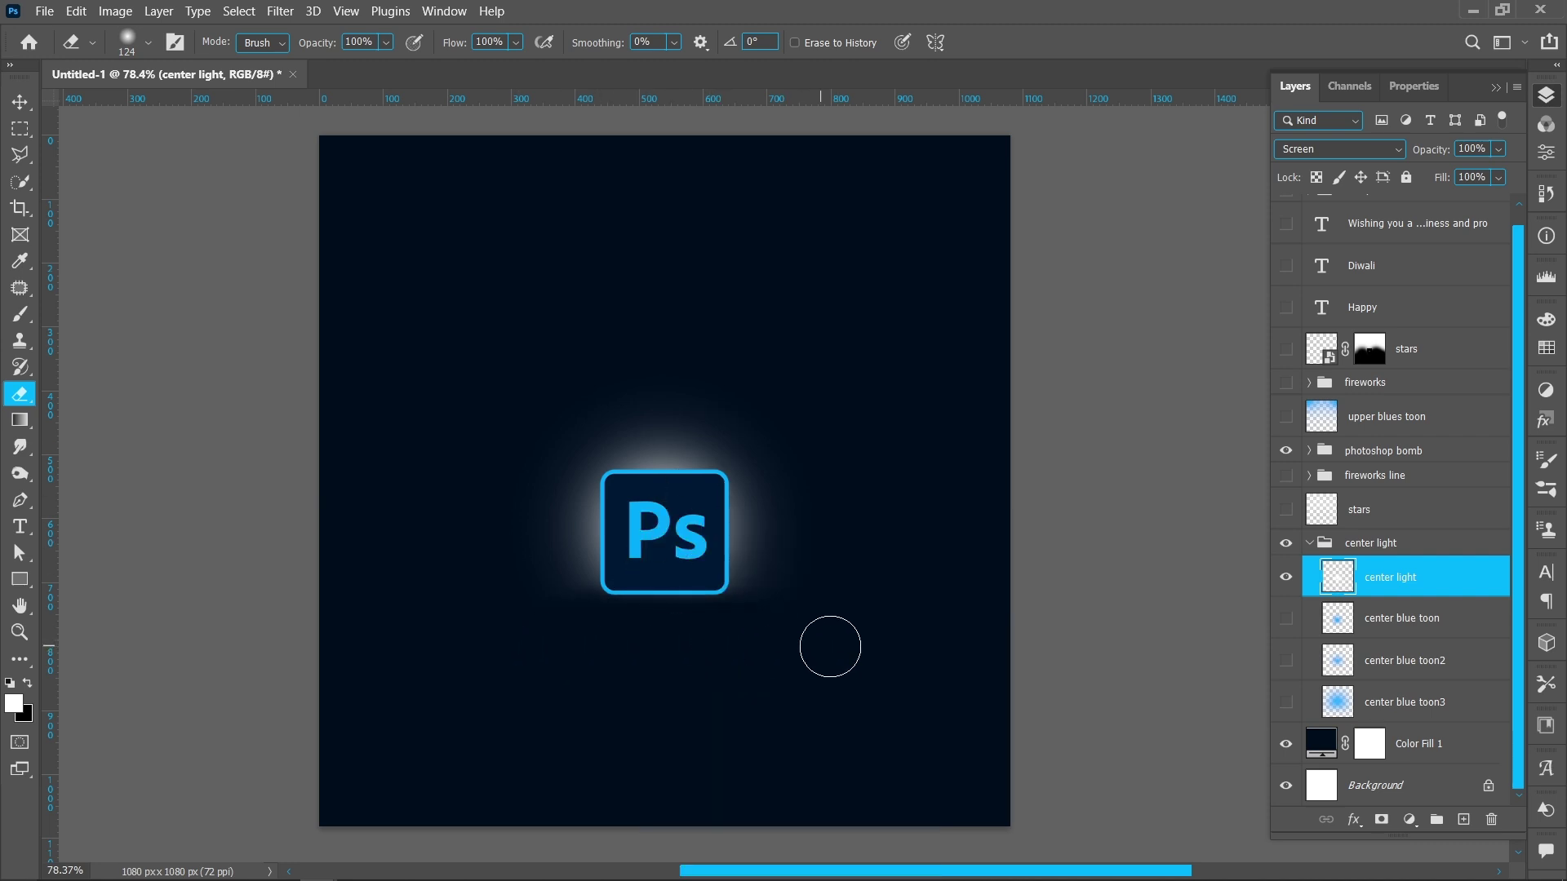
key("v")
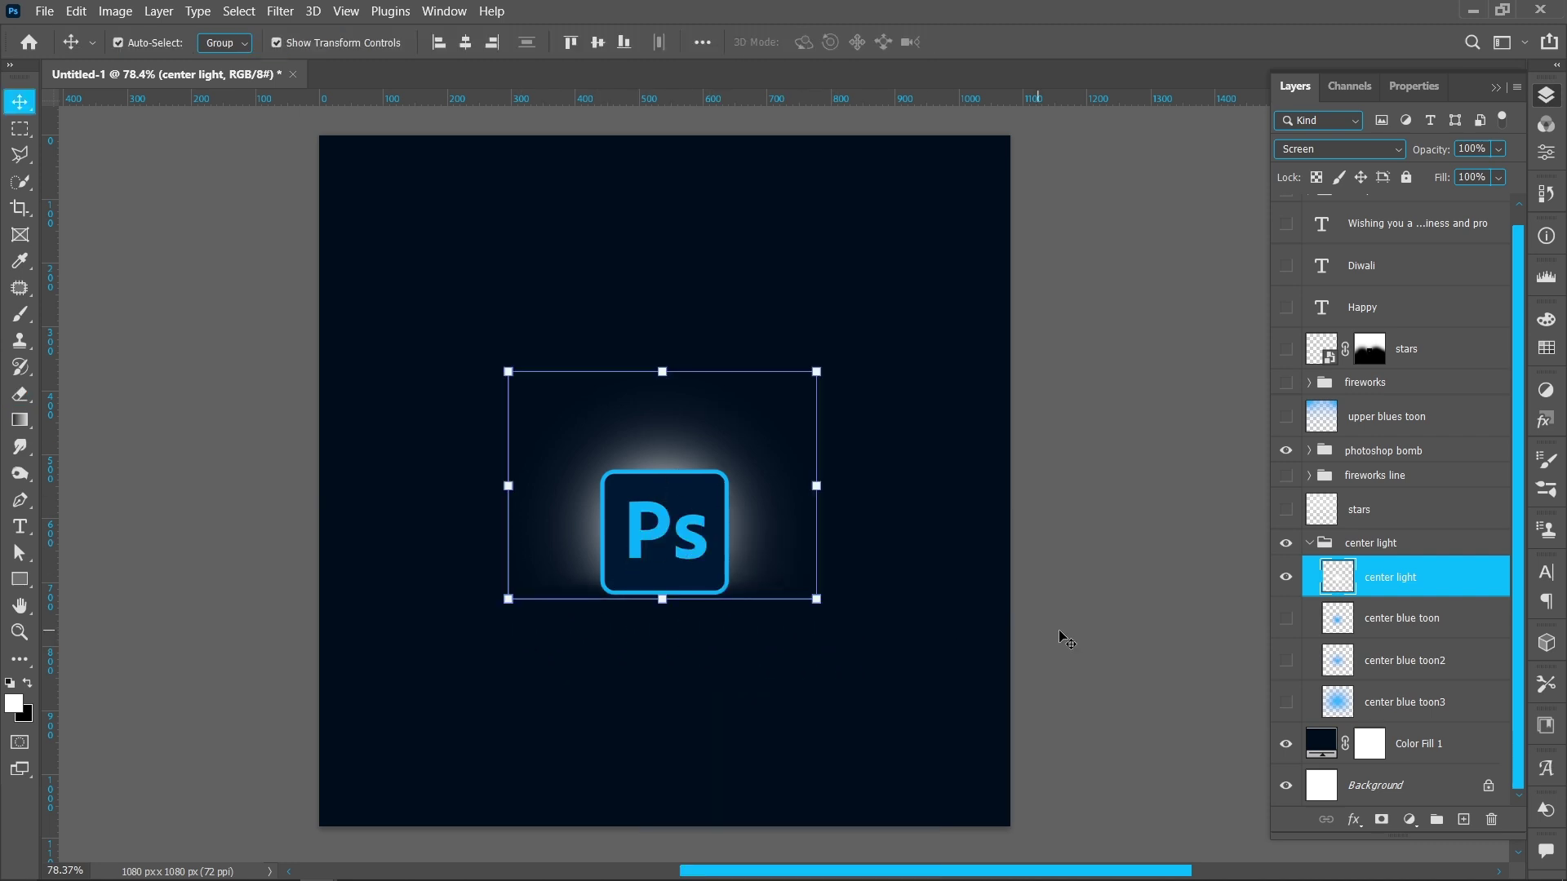
Step: Clear the center blue toon layer and paint a glow behind the logo in its sampled light blue, using a 450 px, 0% hardness brush
left_click(1287, 619)
left_click(1287, 619)
left_click(1287, 620)
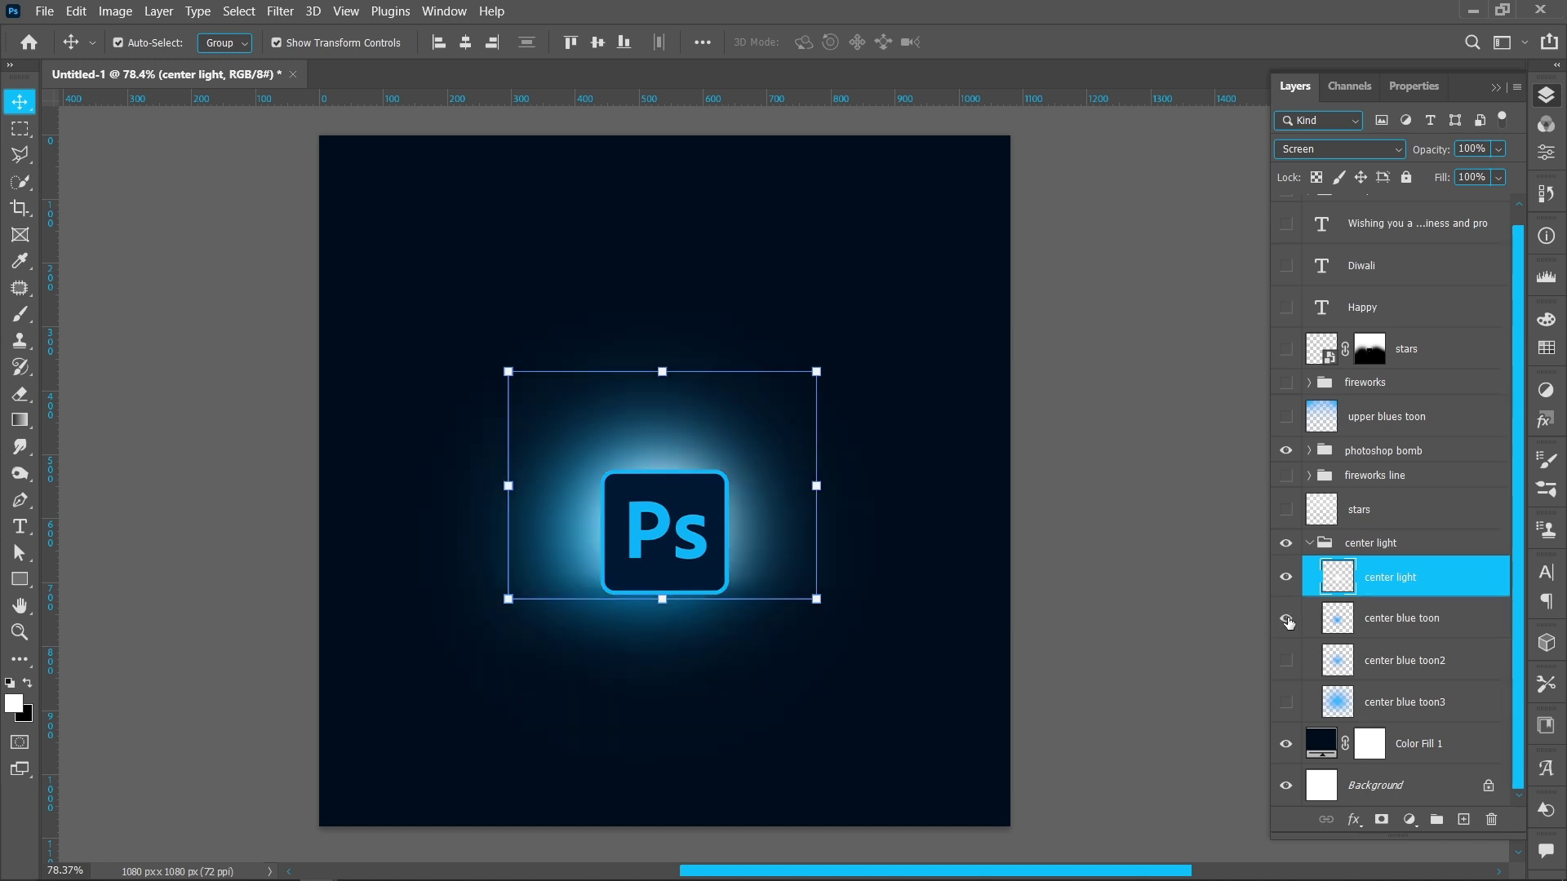
left_click(1336, 621)
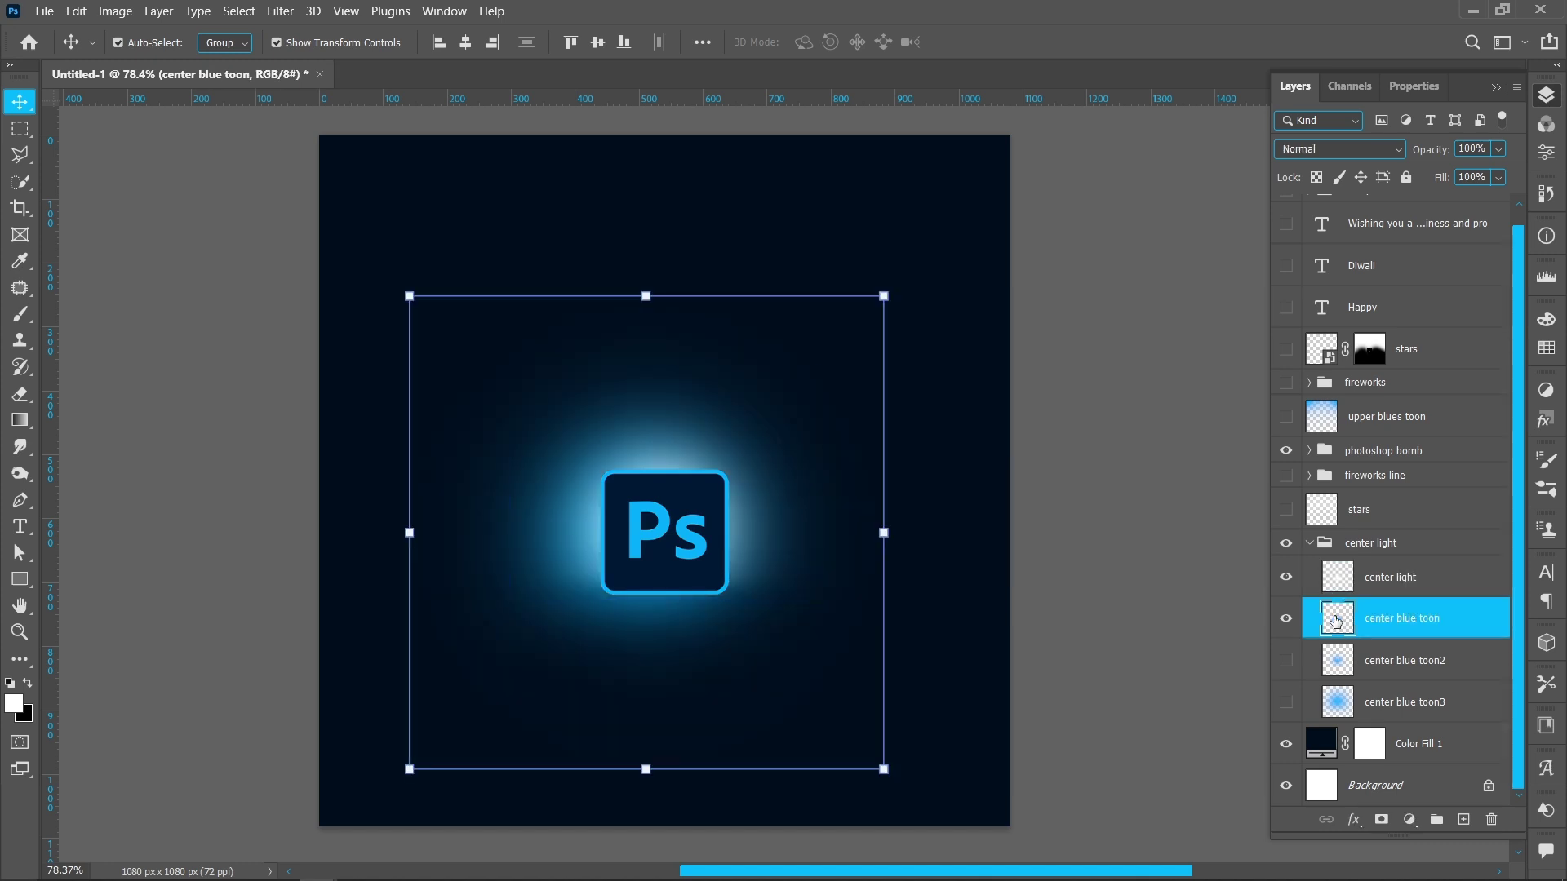
key("b")
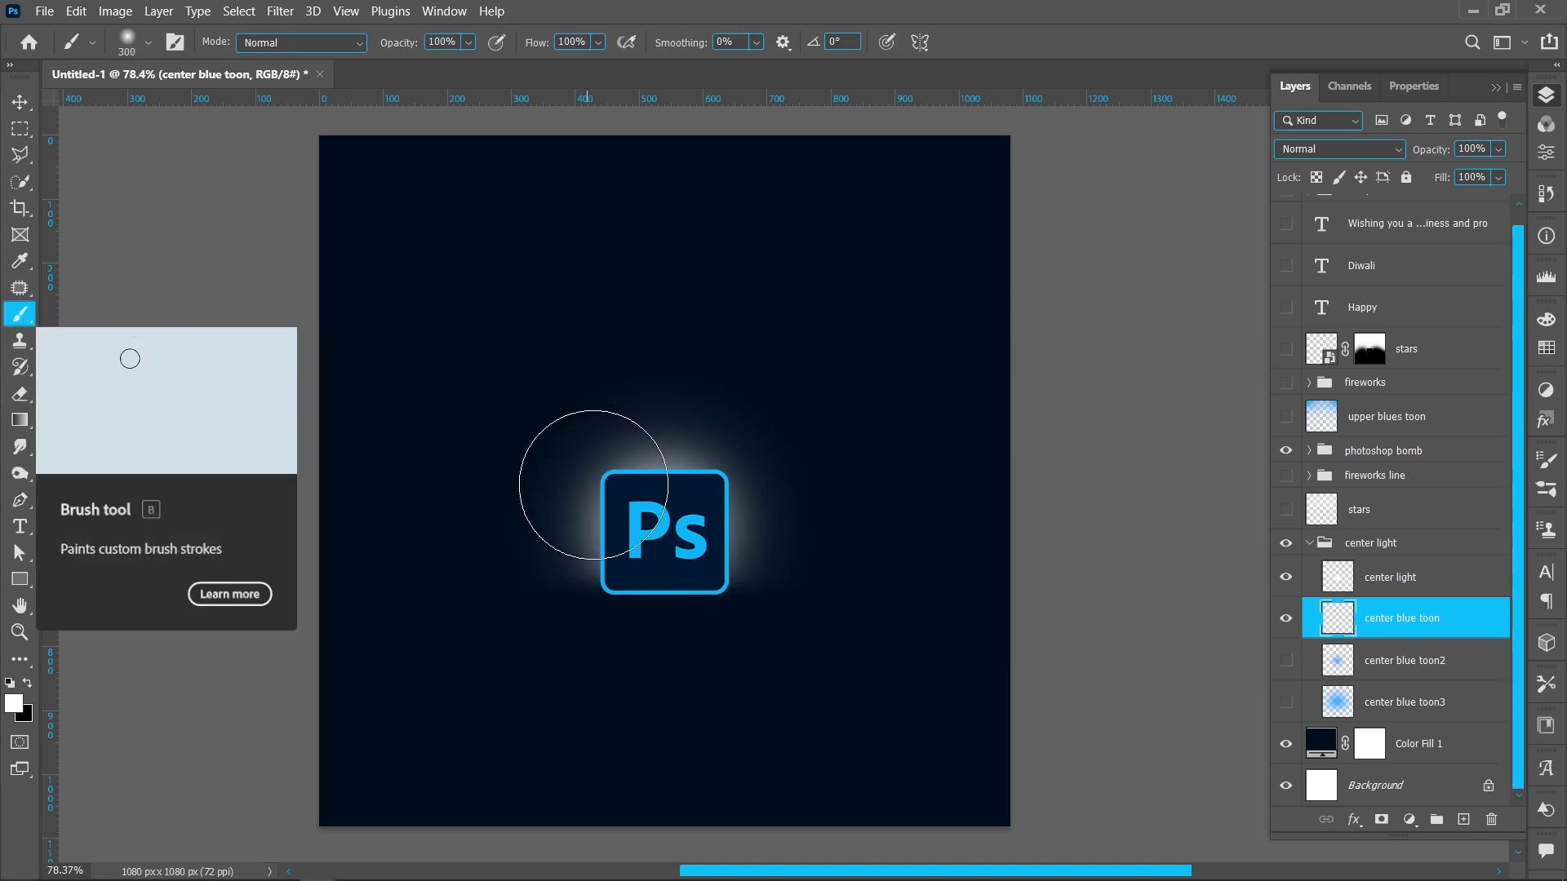
left_click_drag(625, 503, 684, 507)
right_click(673, 500)
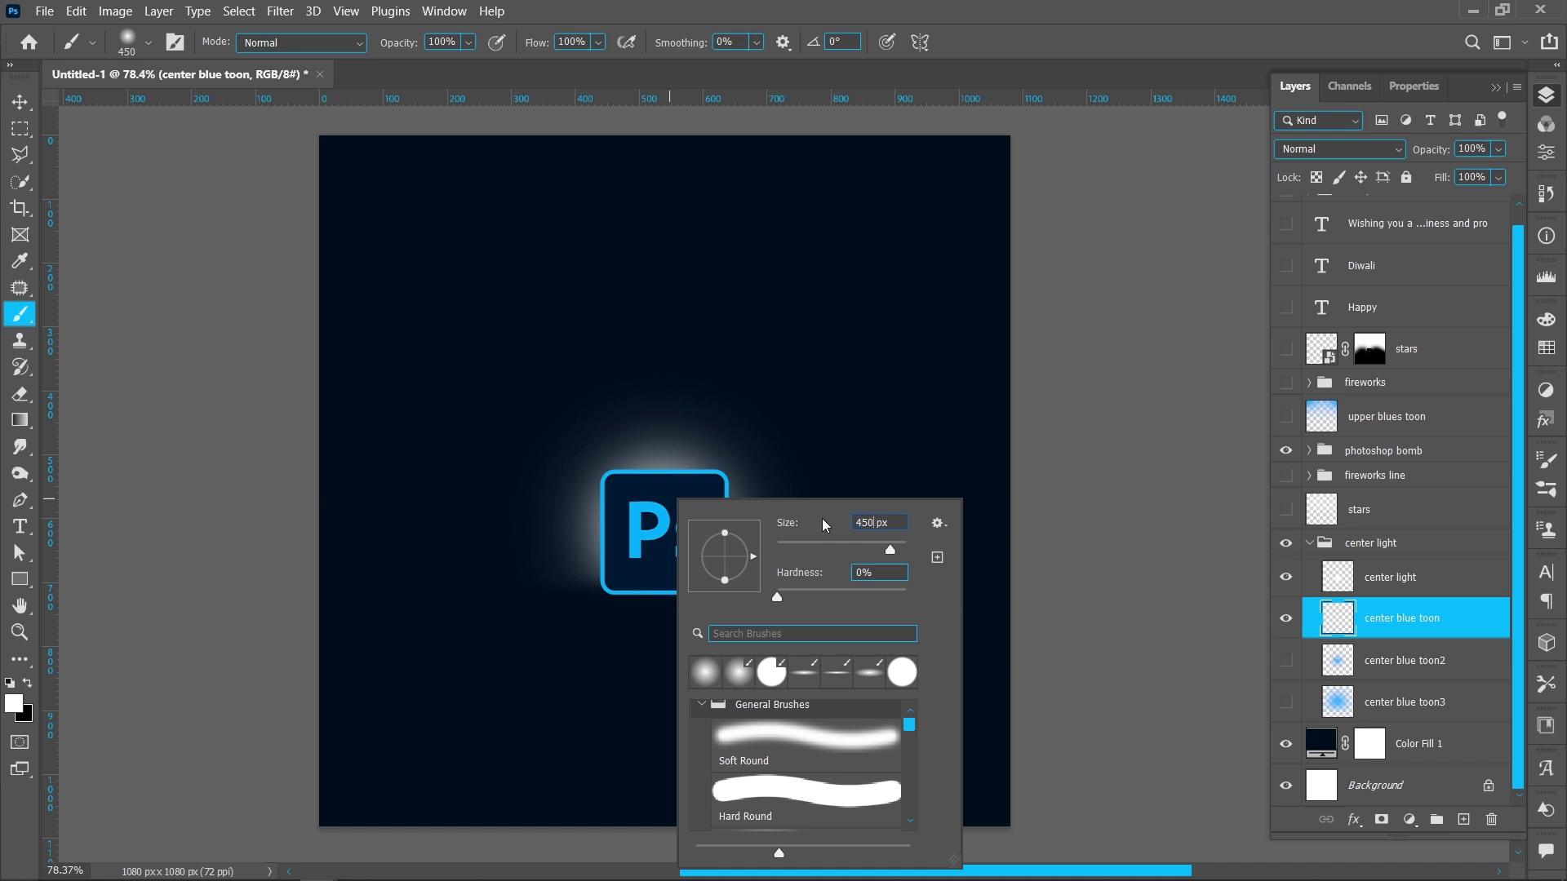
key("Return")
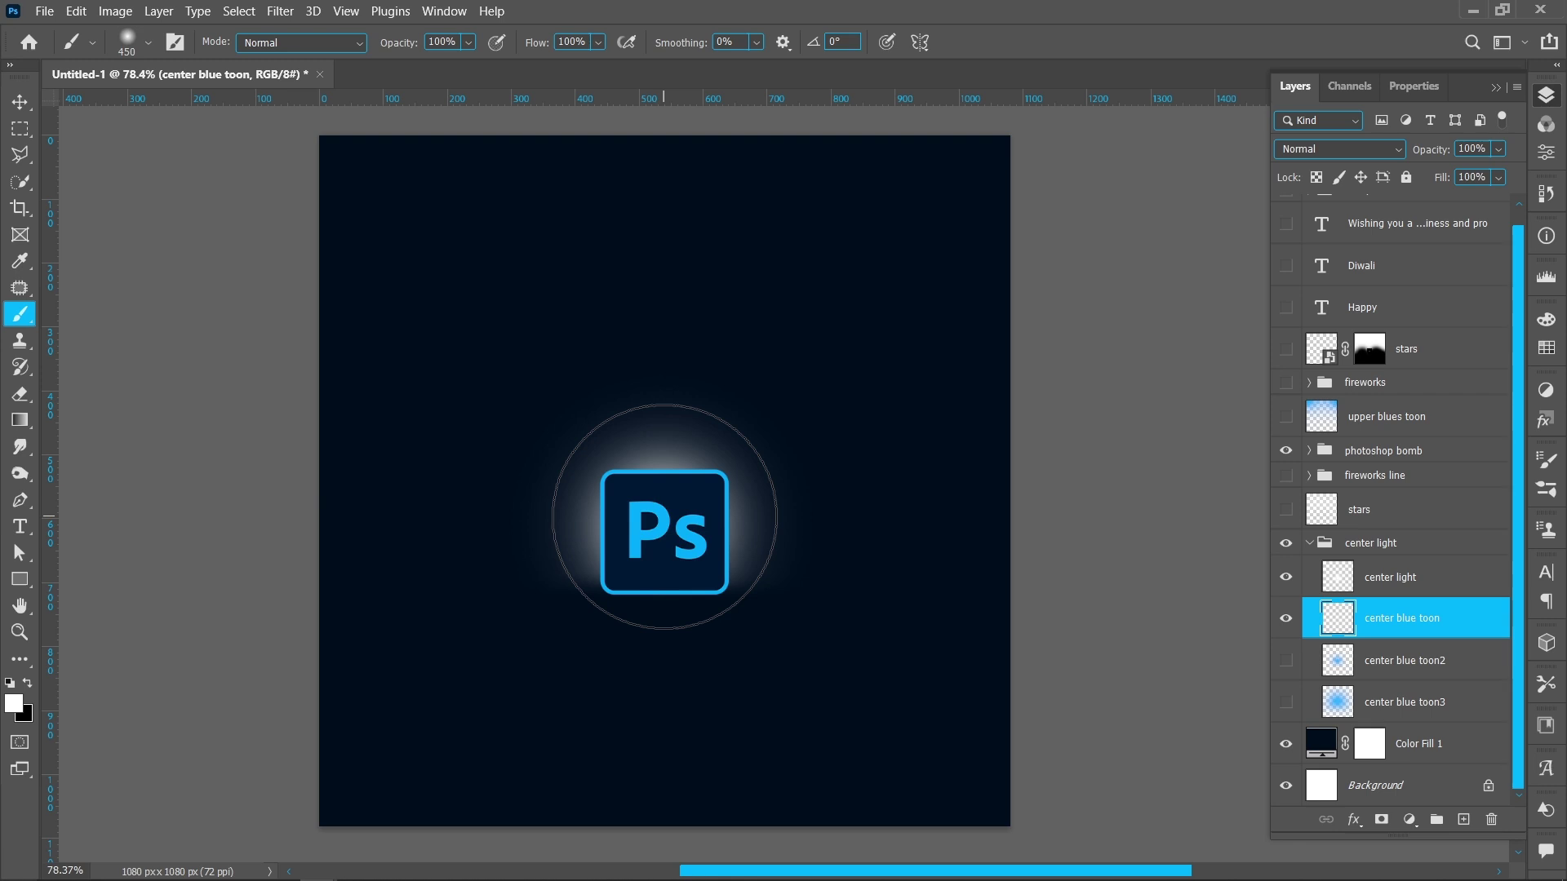
left_click(20, 261)
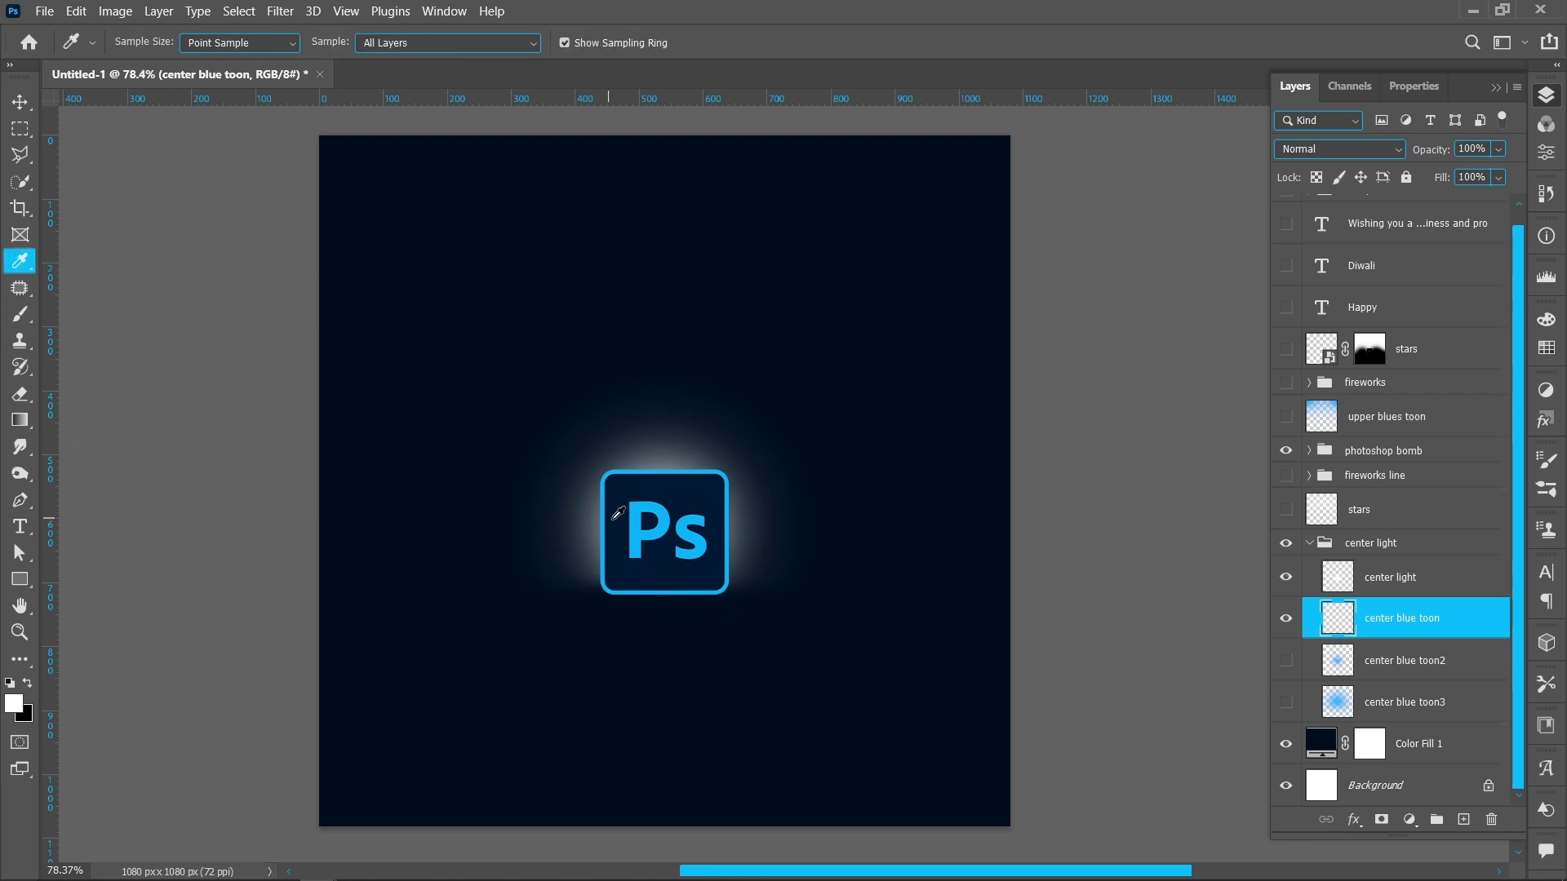
left_click(639, 501)
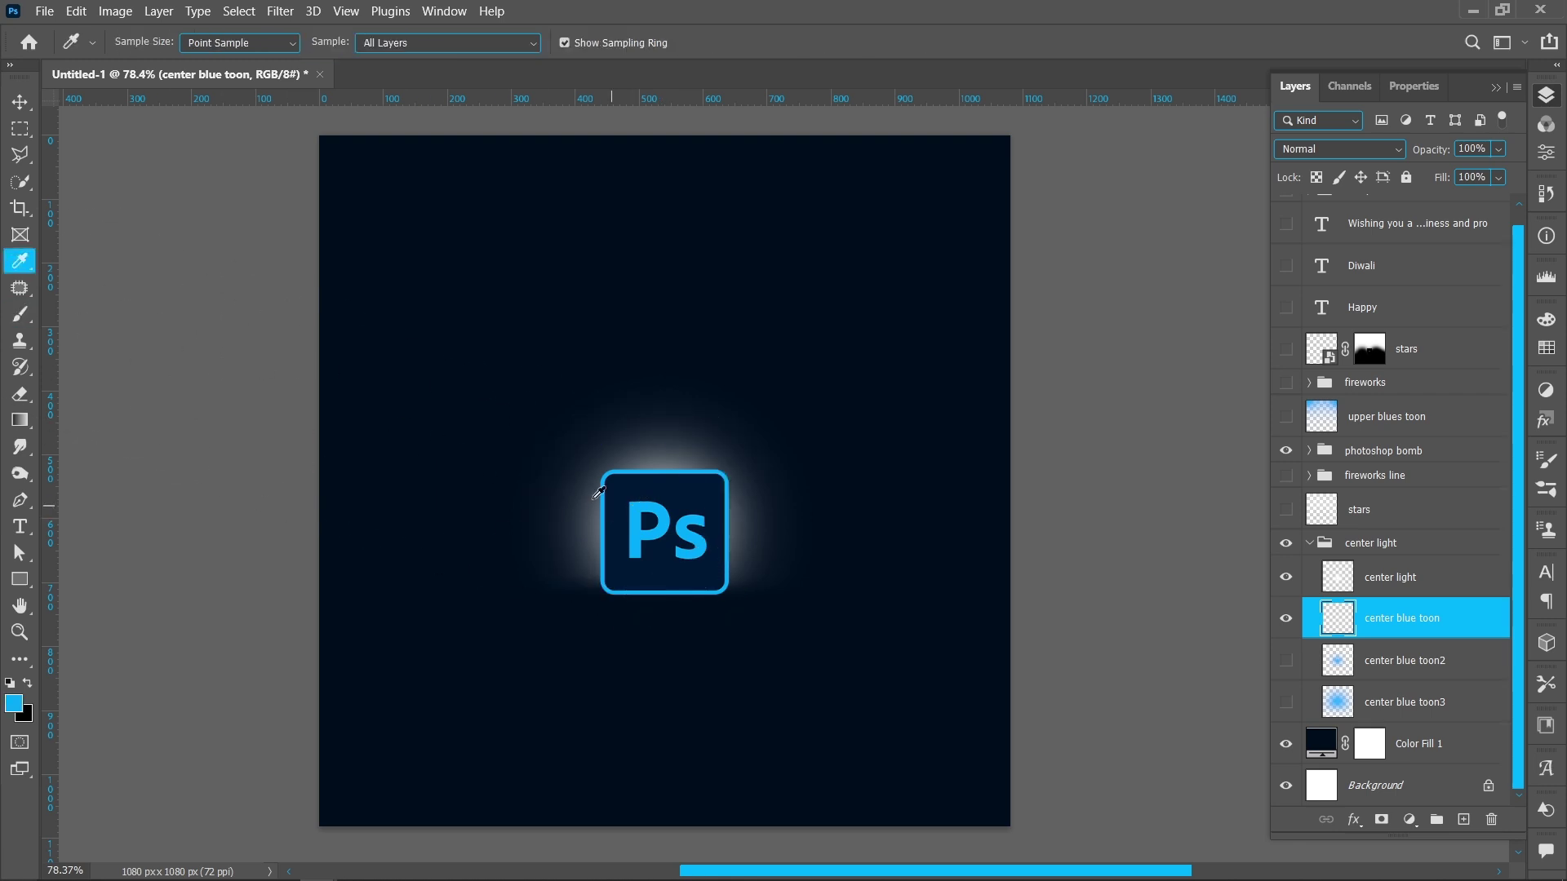
left_click(20, 313)
left_click(663, 527)
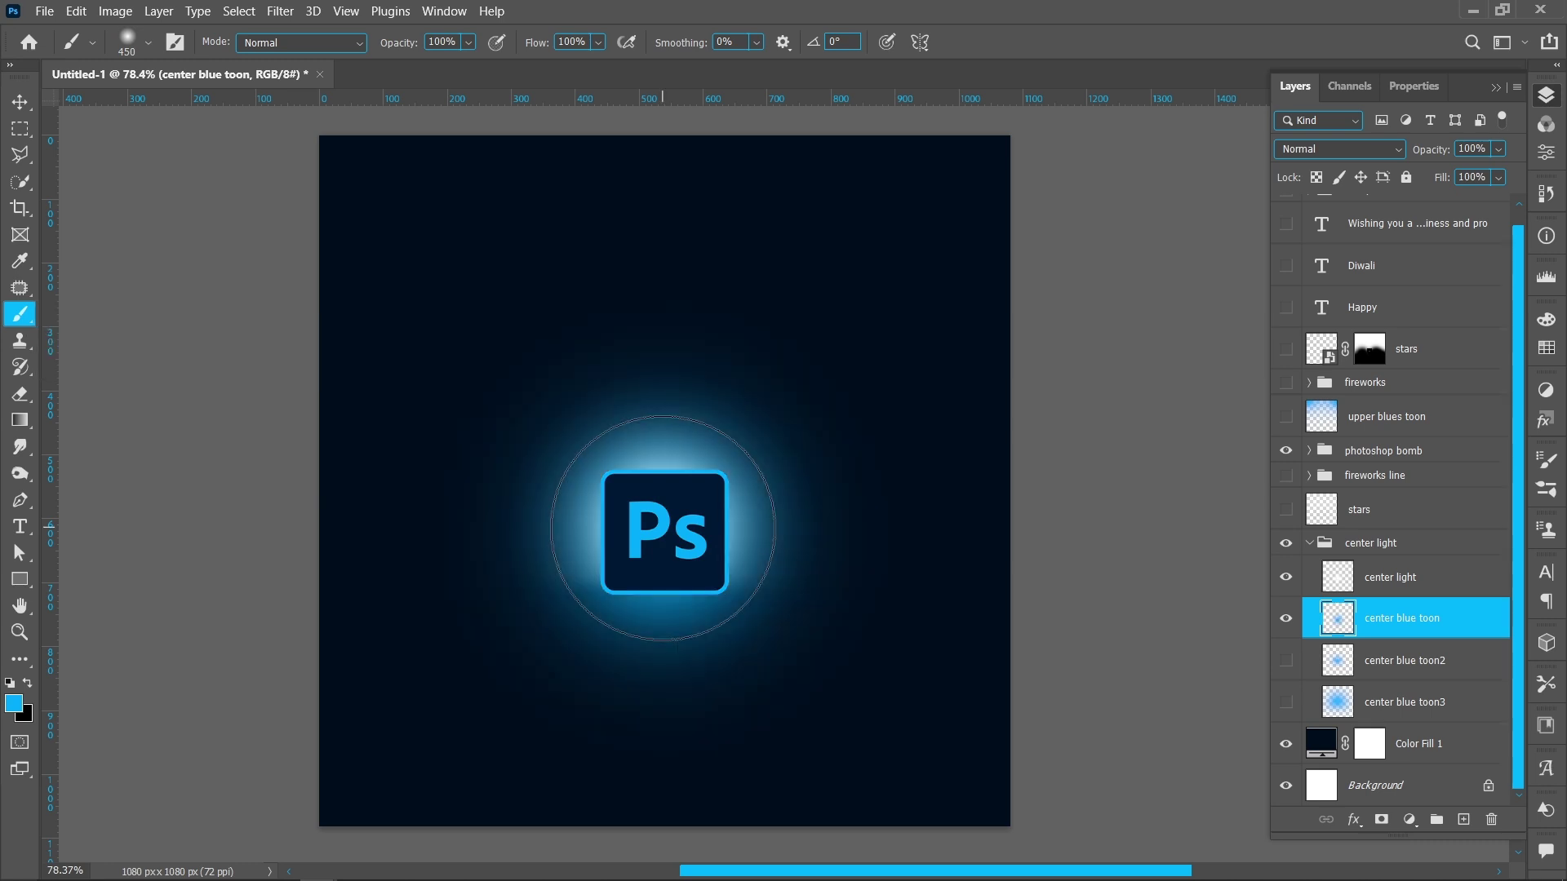
Step: Make the center blue toon2 and center blue toon3 layers visible, and collapse the center light group
left_click(1287, 661)
left_click(1286, 702)
key("v")
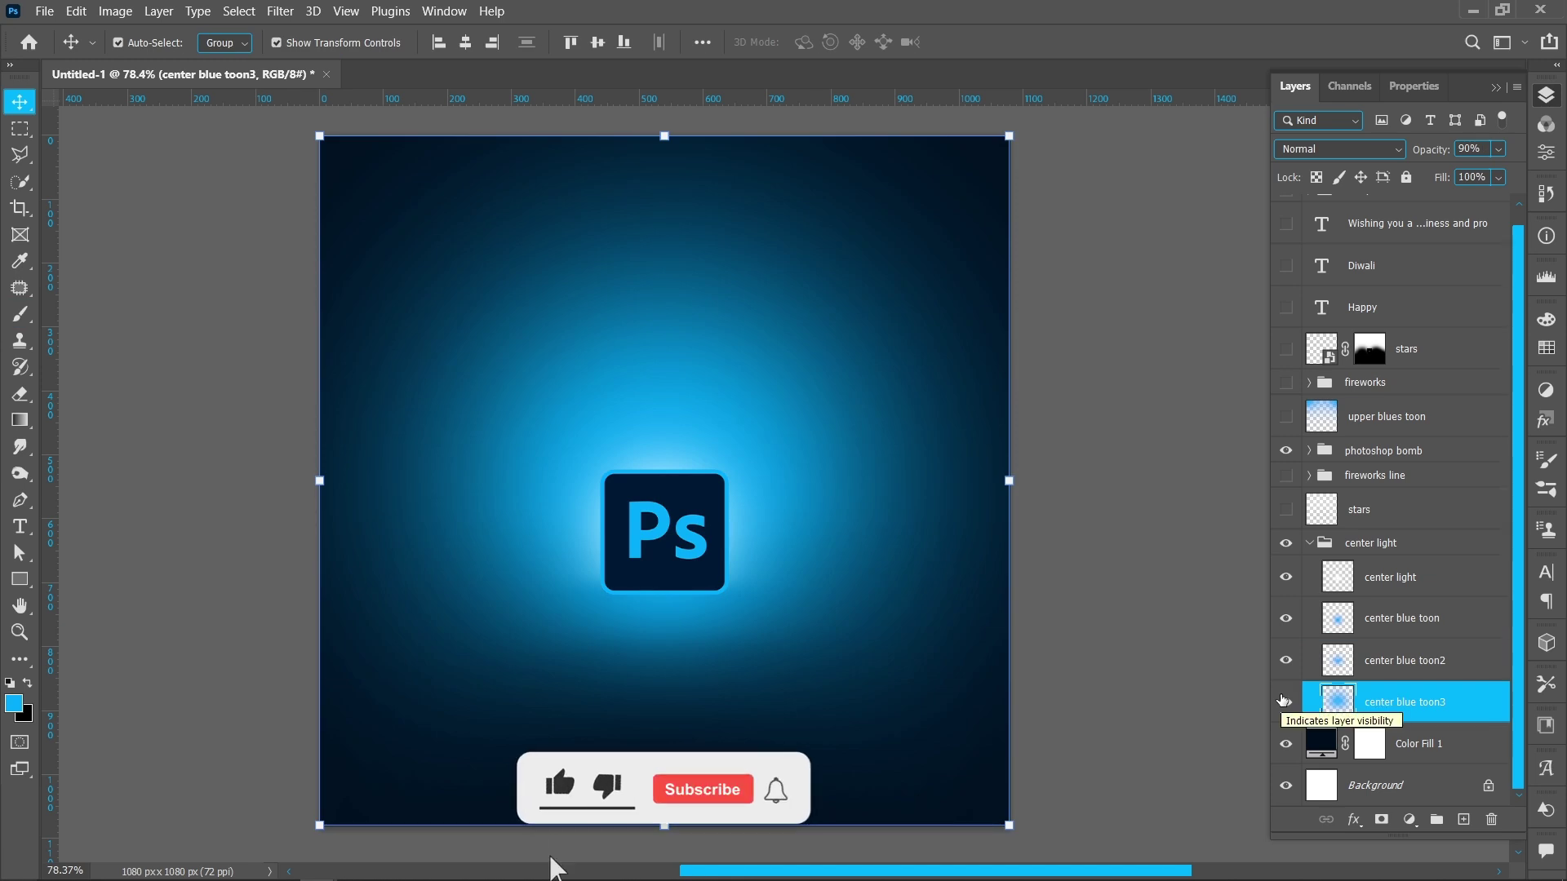
left_click(1310, 545)
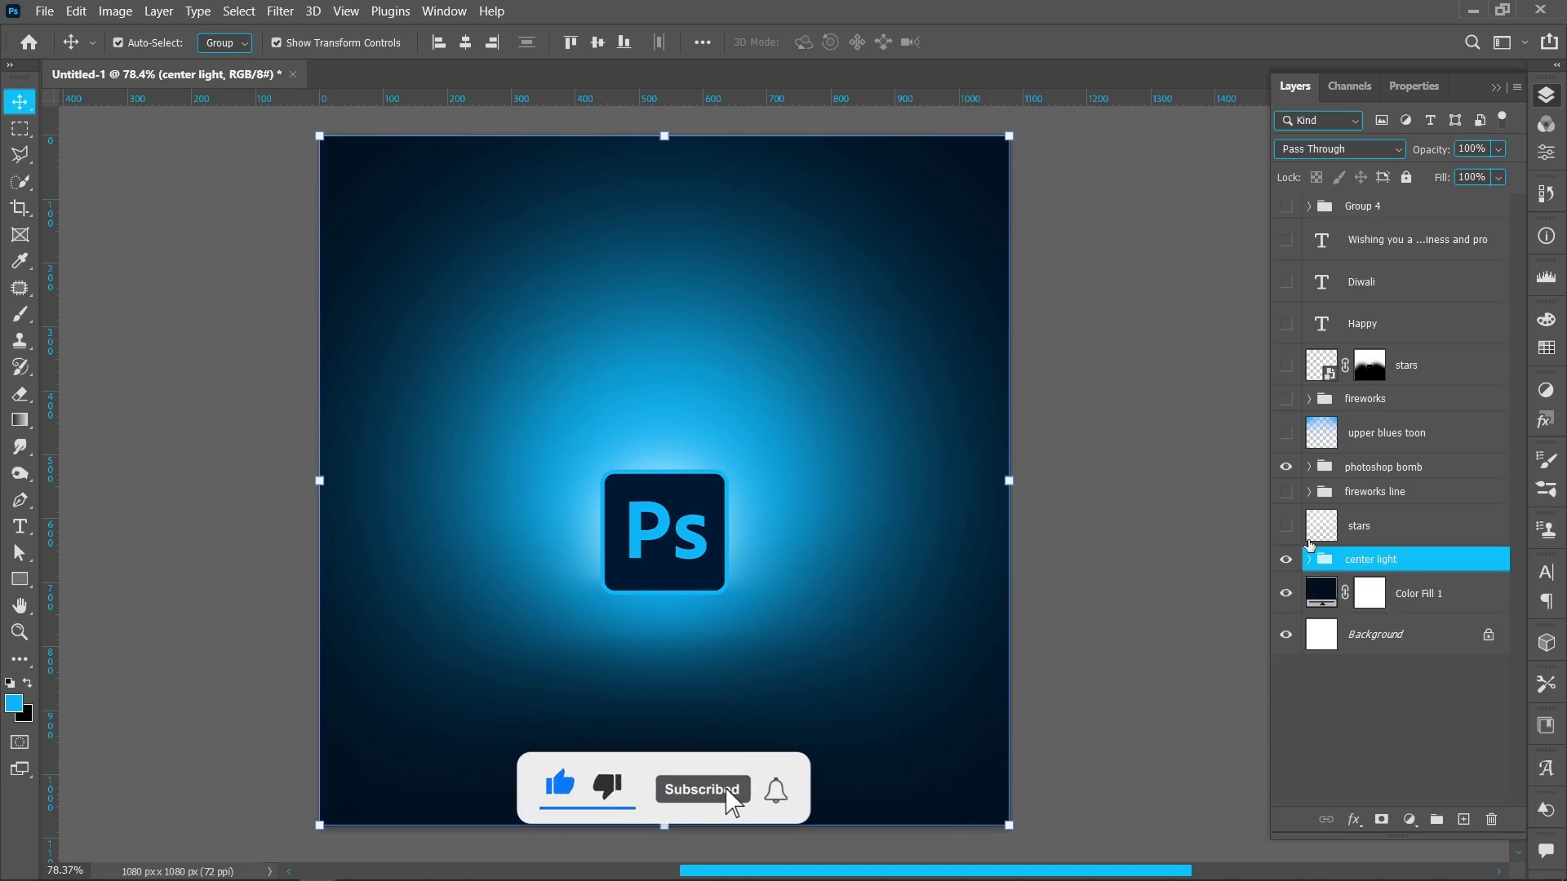
Step: Show the stars layer above the center light group and delete it
left_click(1391, 526)
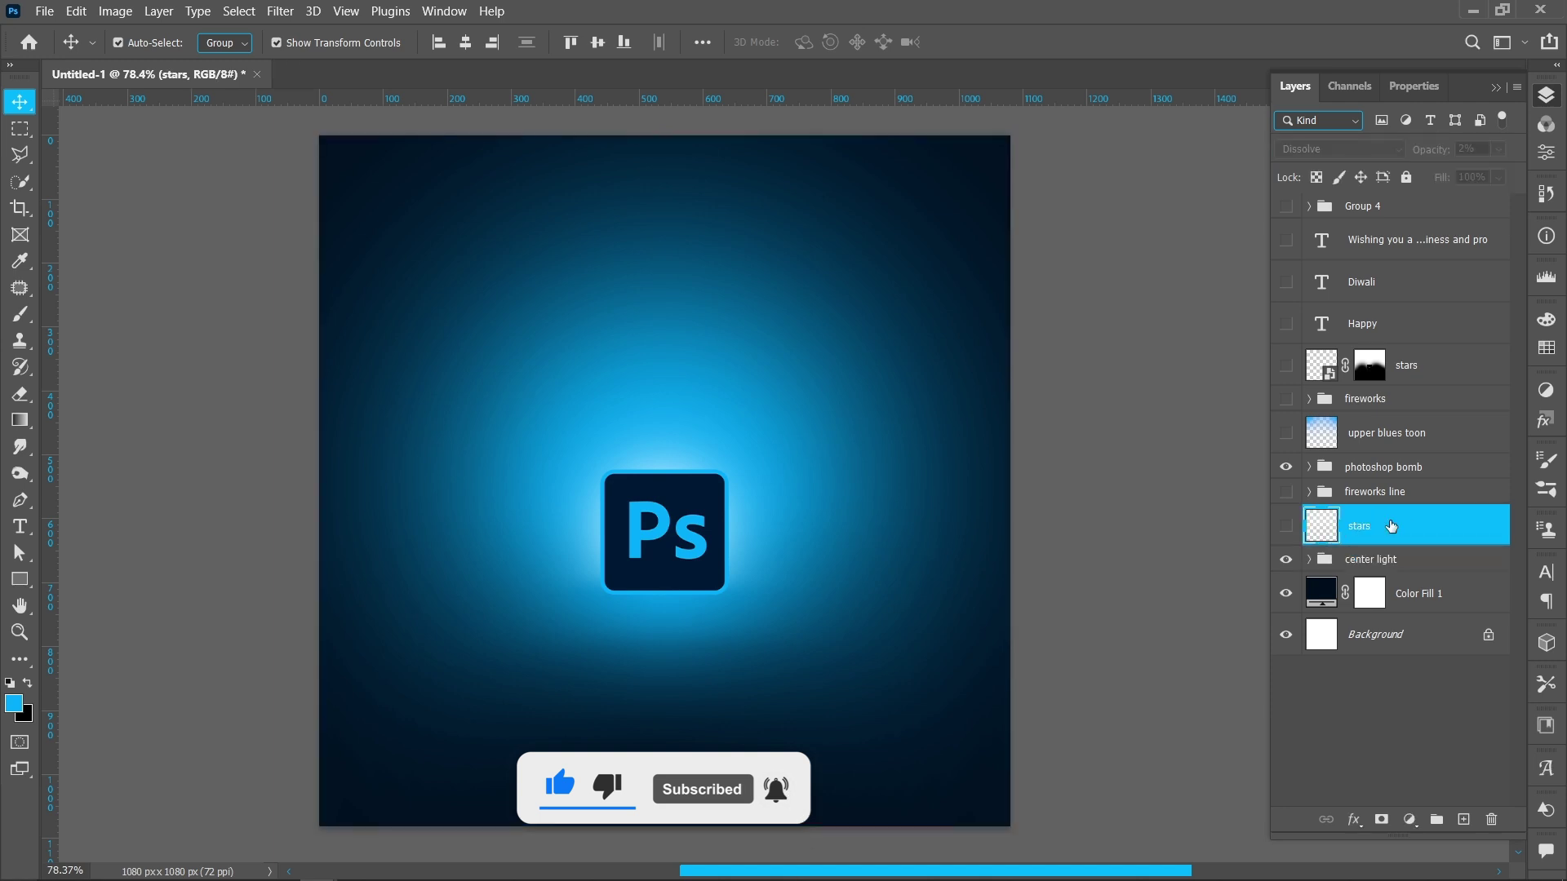
left_click(1284, 526)
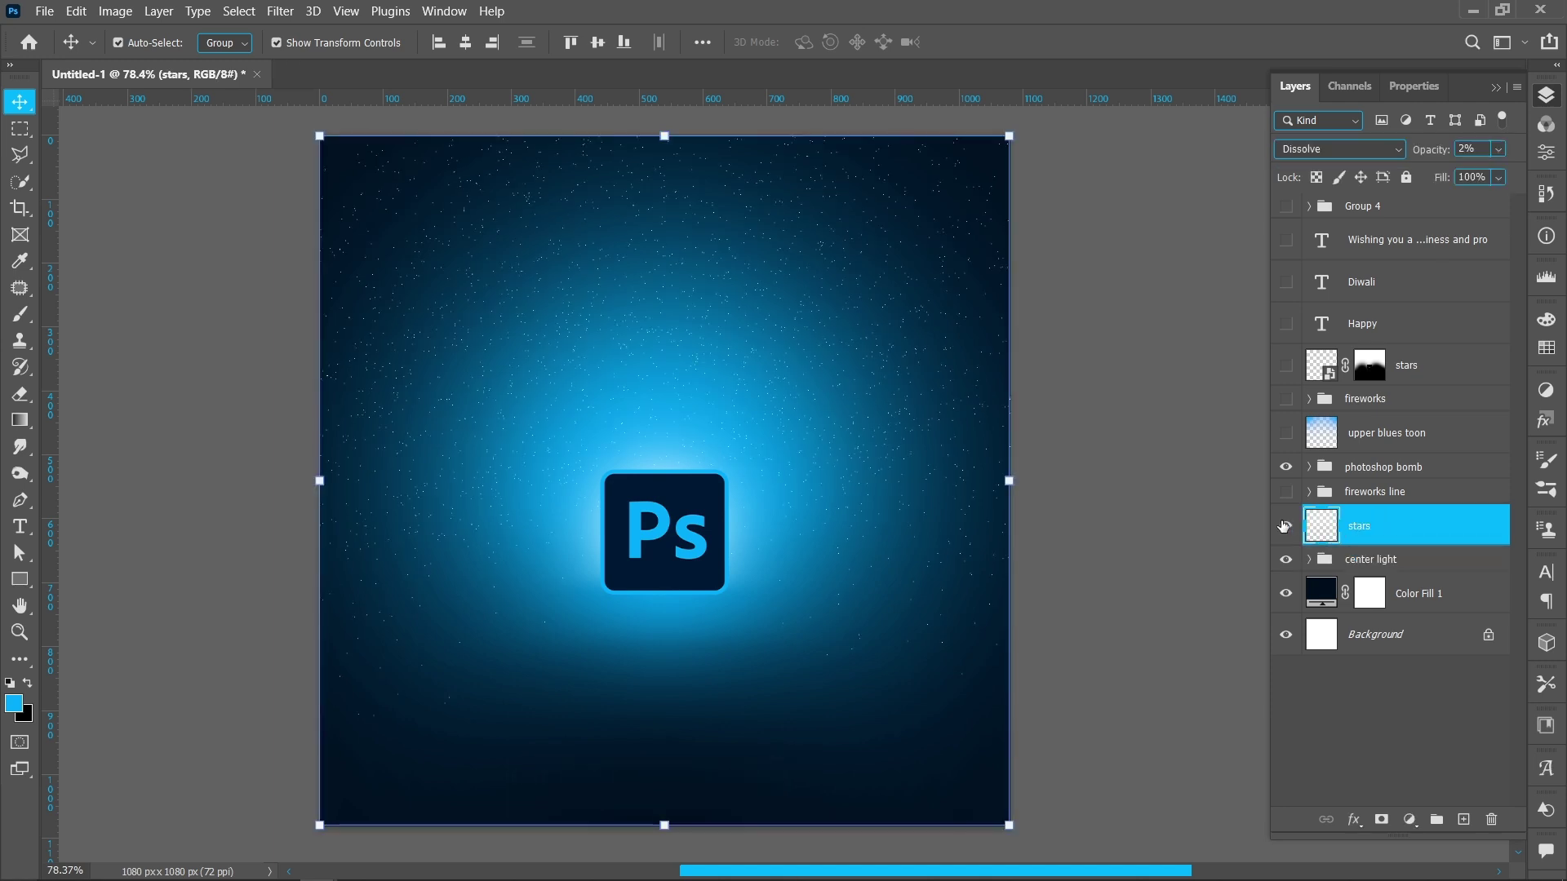
key("Delete")
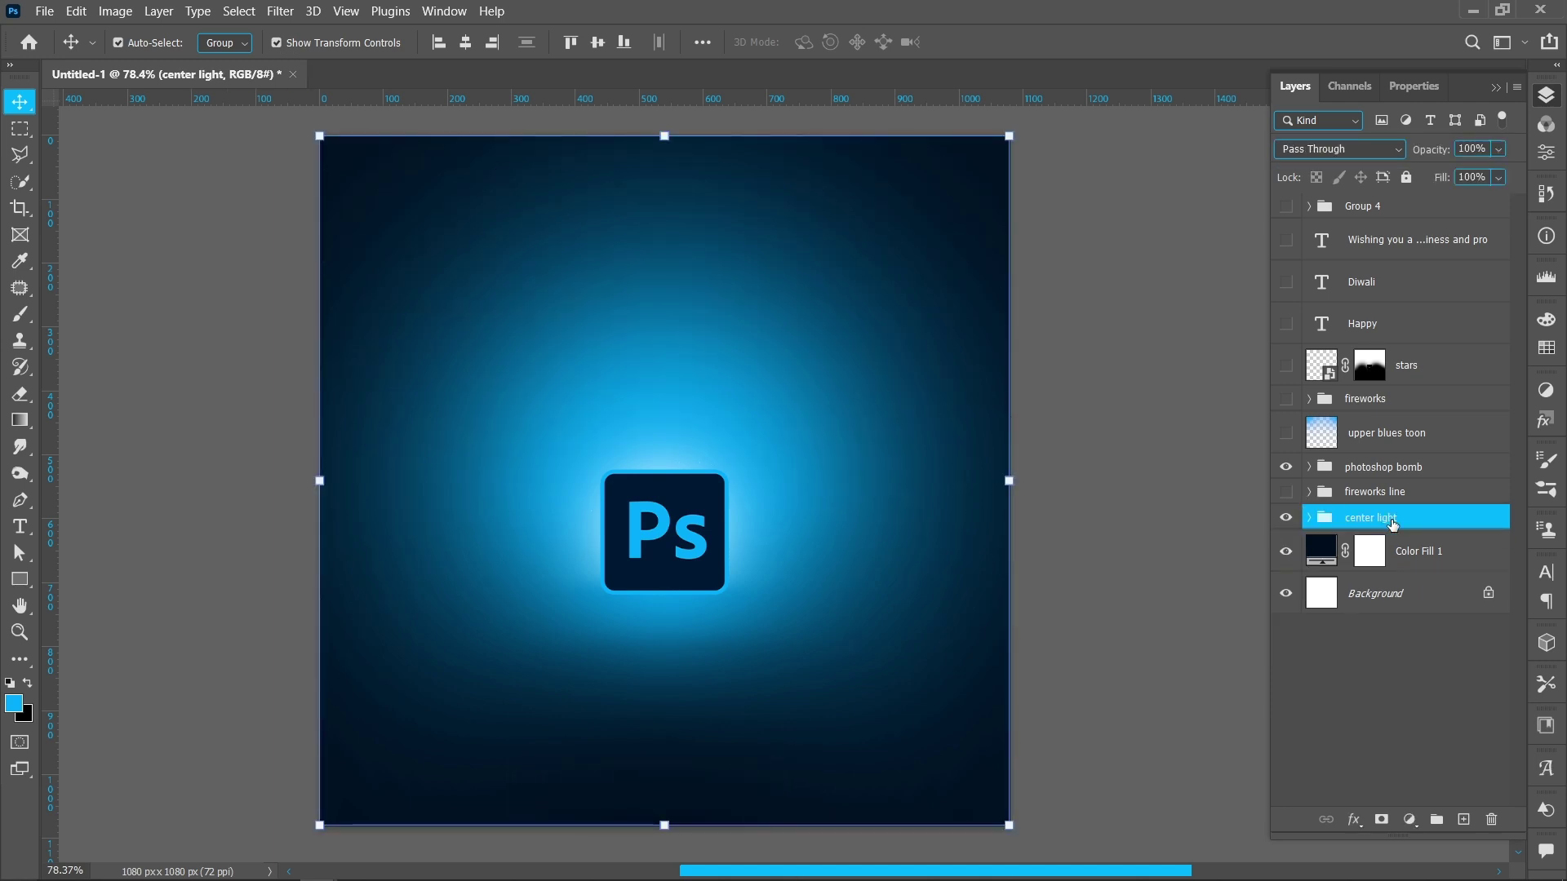
Step: Add a new layer named stars directly above the center light group
left_click(1461, 820)
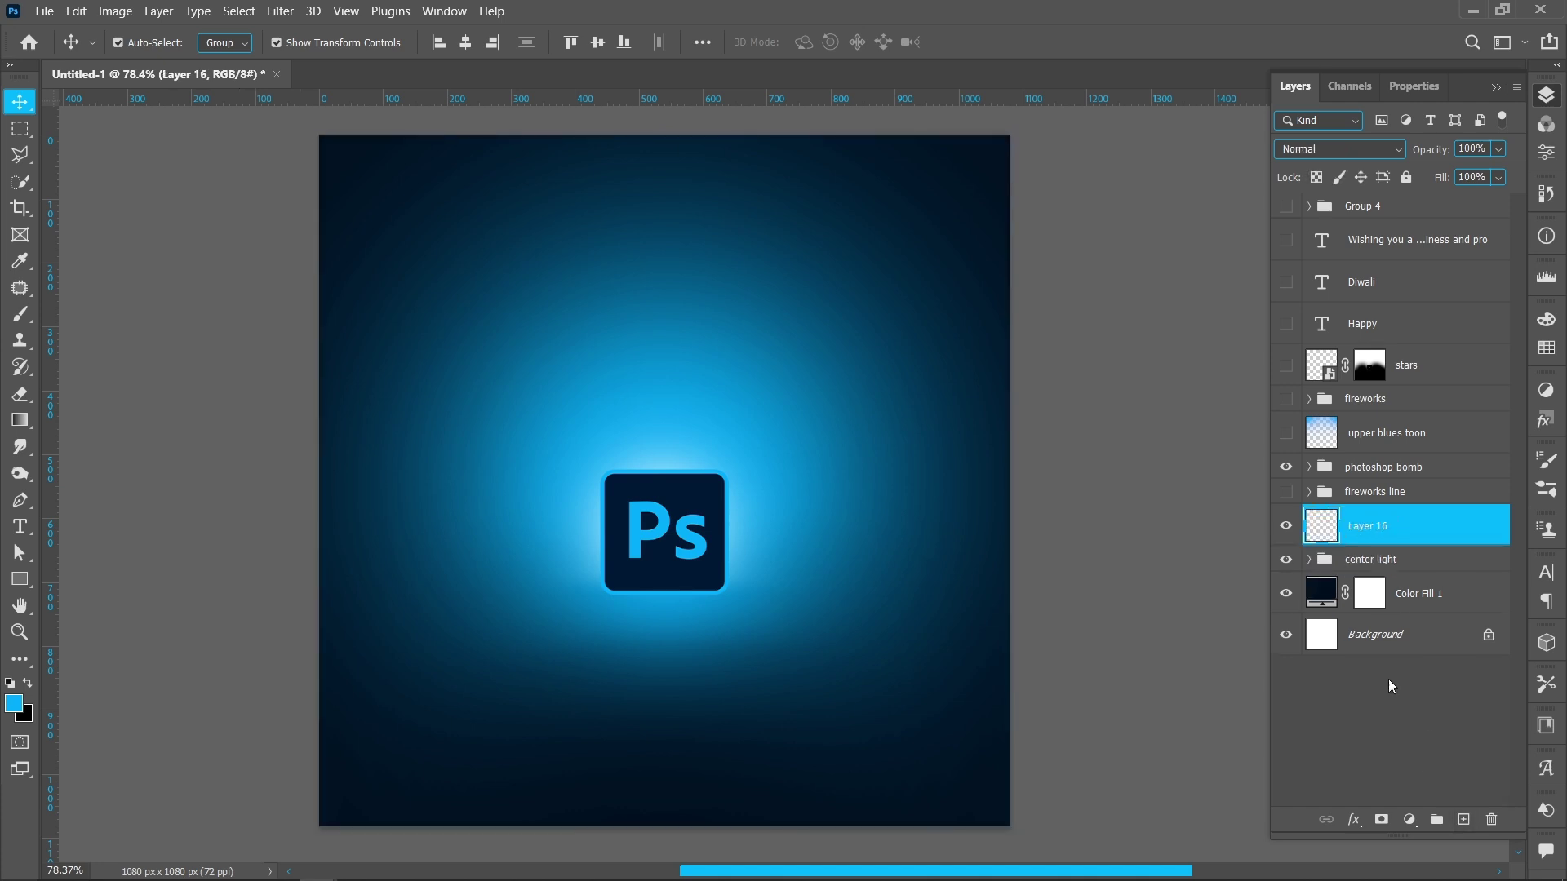
double_click(1370, 529)
type("stars")
key("Return")
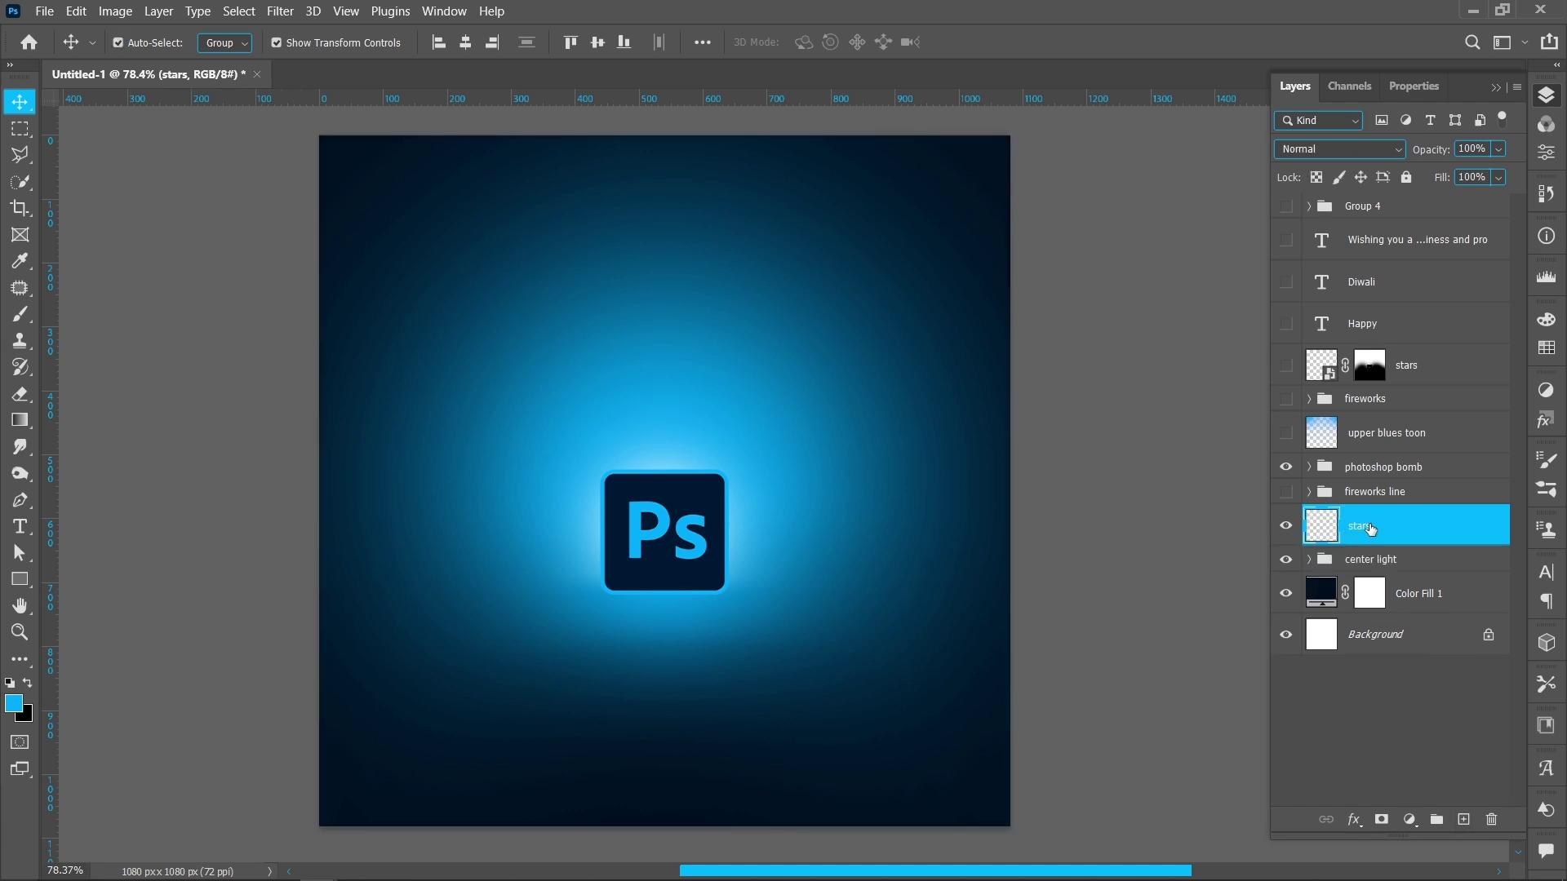
Step: Paint a large soft white glow over the whole canvas on the stars layer, using a brush about 1569 px in size
left_click(20, 313)
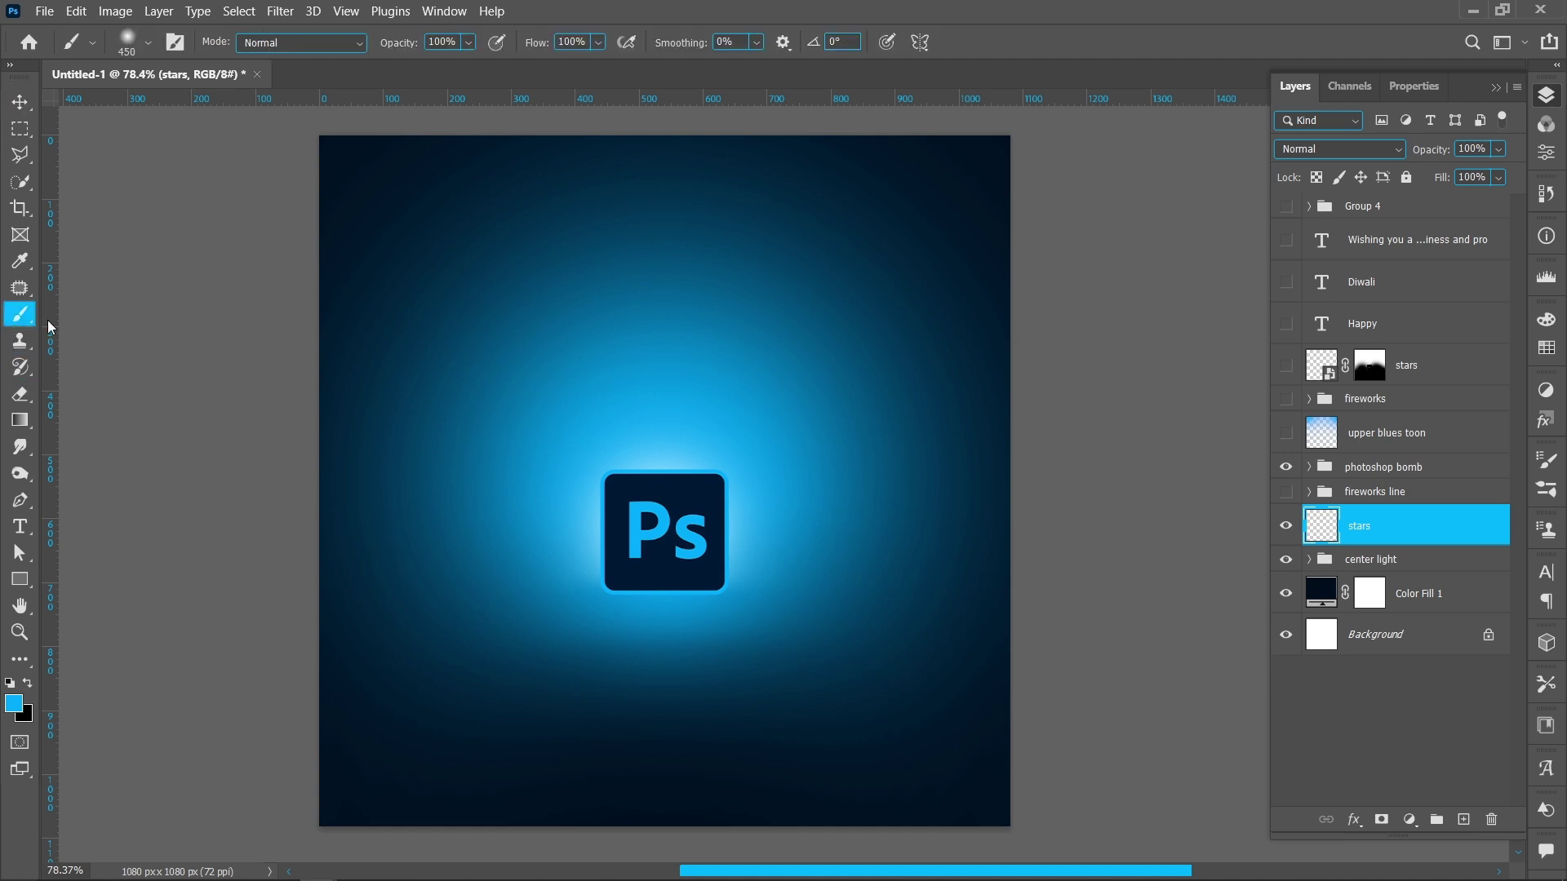
mouse_move(627, 433)
left_mouse_down()
mouse_move(966, 447)
mouse_move(1072, 310)
left_mouse_up()
left_click_drag(830, 518, 804, 330)
left_click(663, 482)
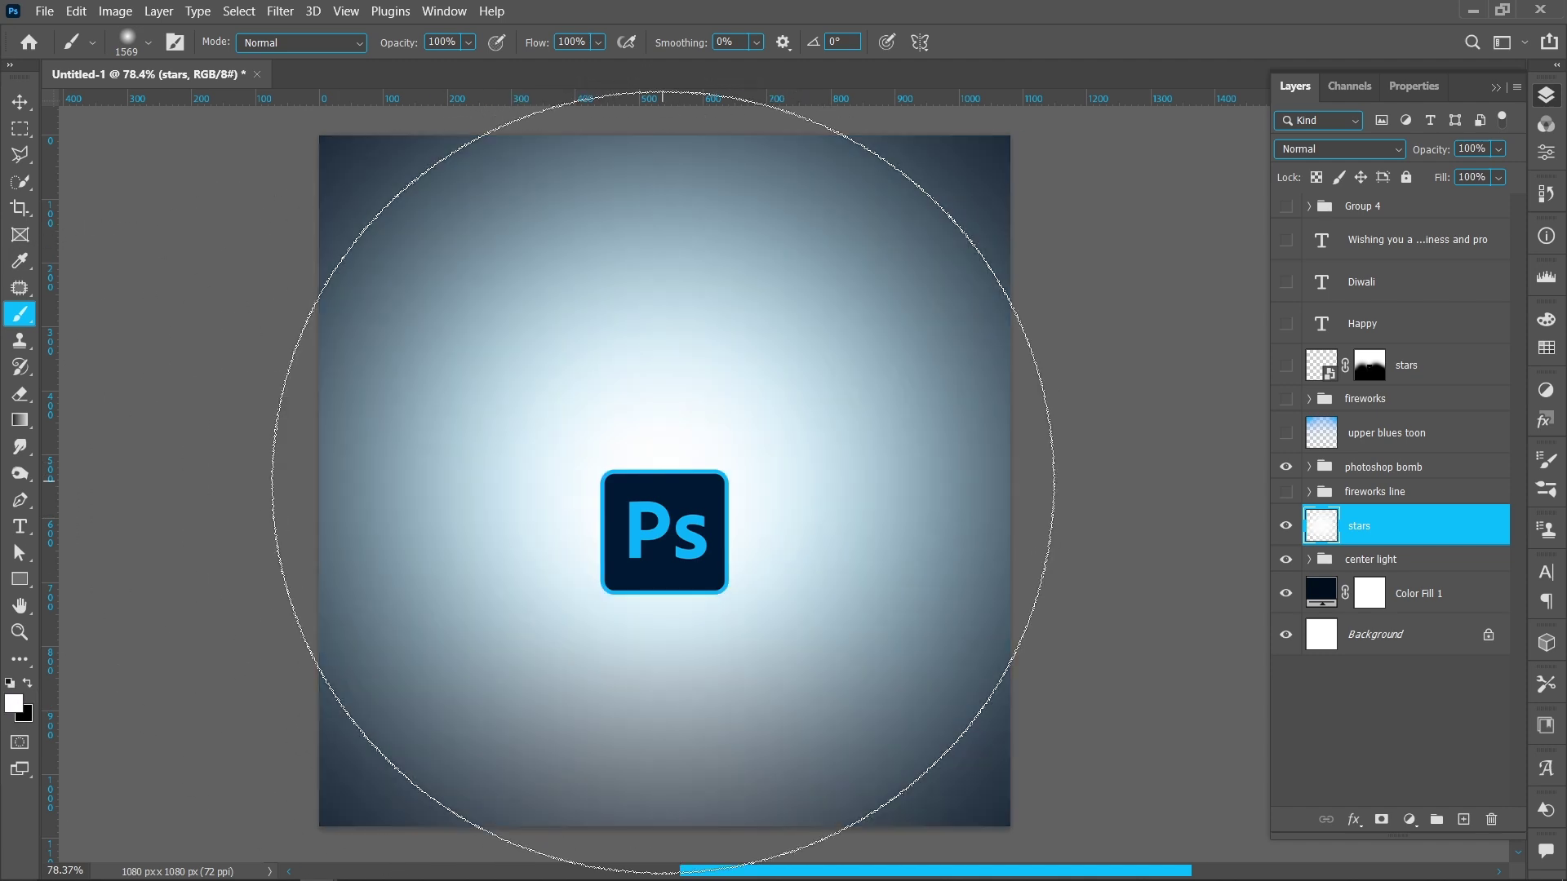
left_click(662, 469)
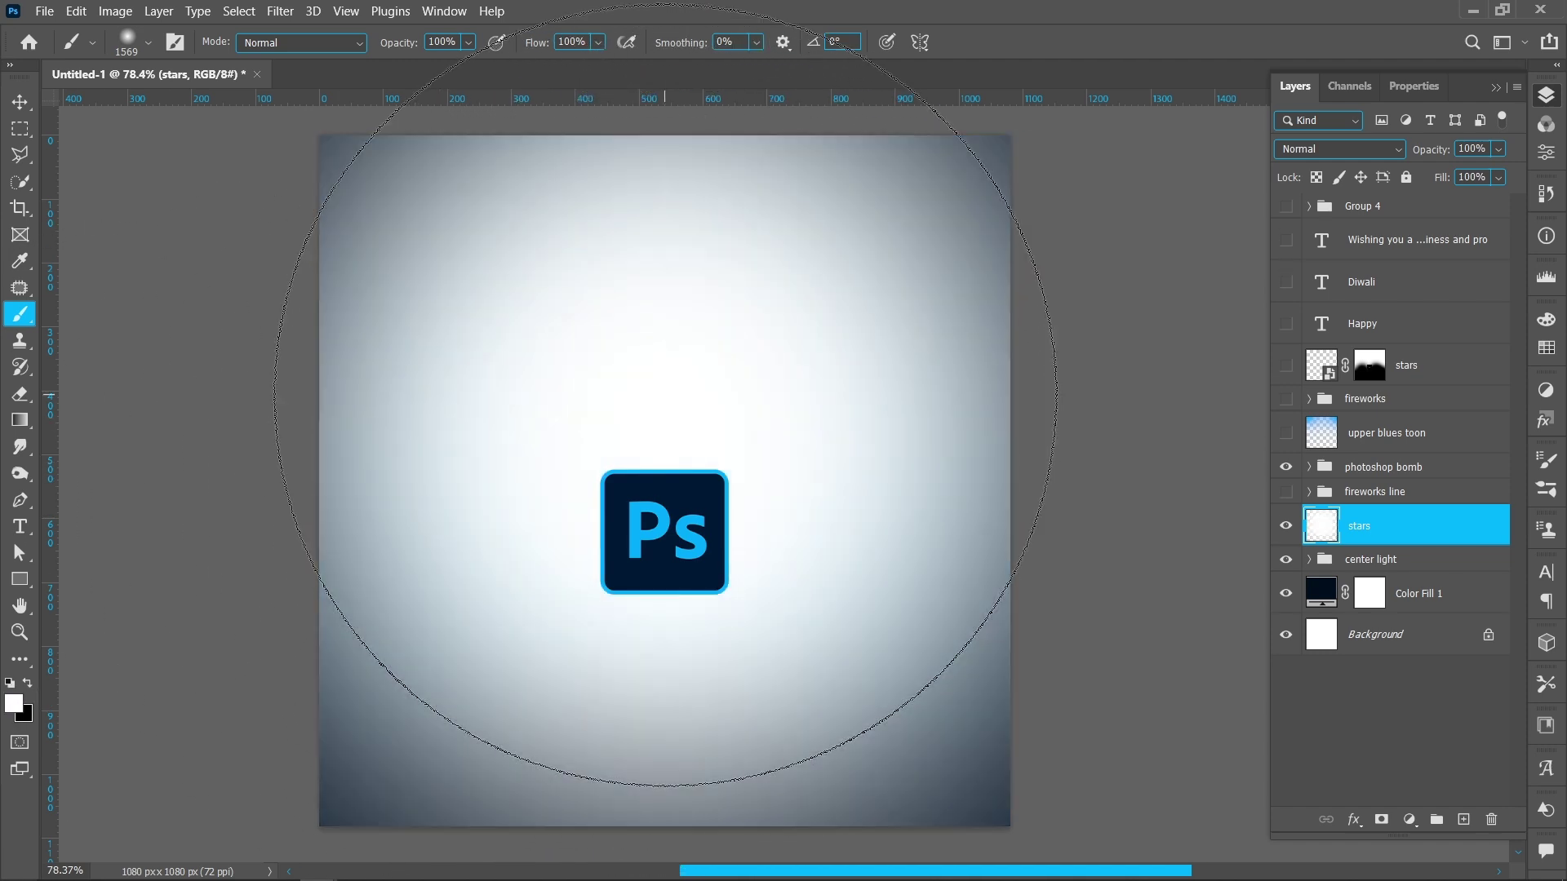
Step: Set the stars layer's blend mode to Dissolve and its opacity to 2%
left_click(22, 99)
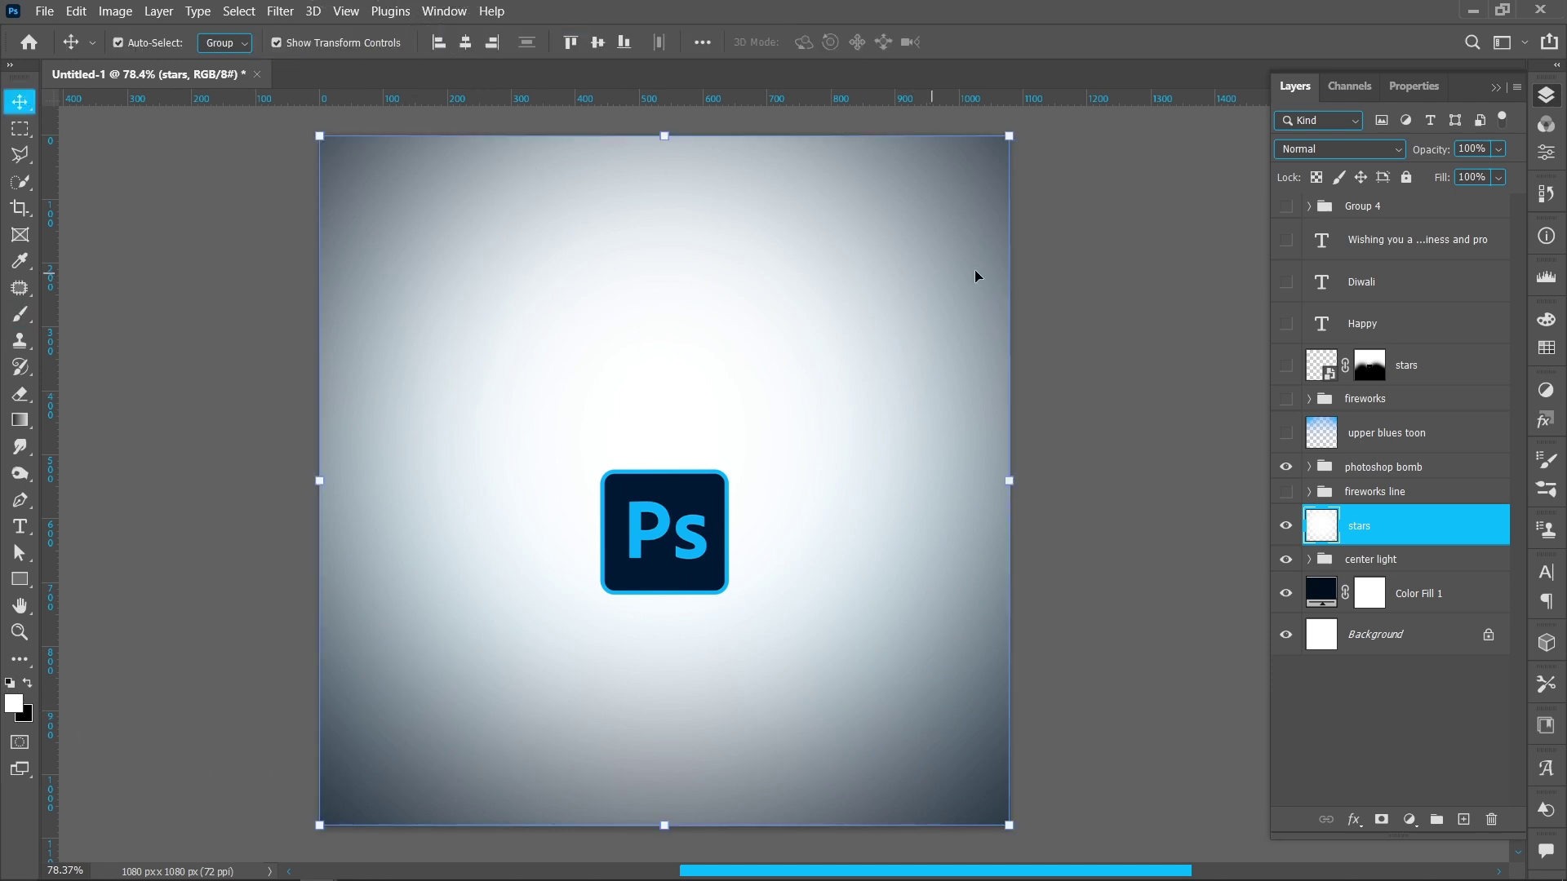
left_click(1344, 147)
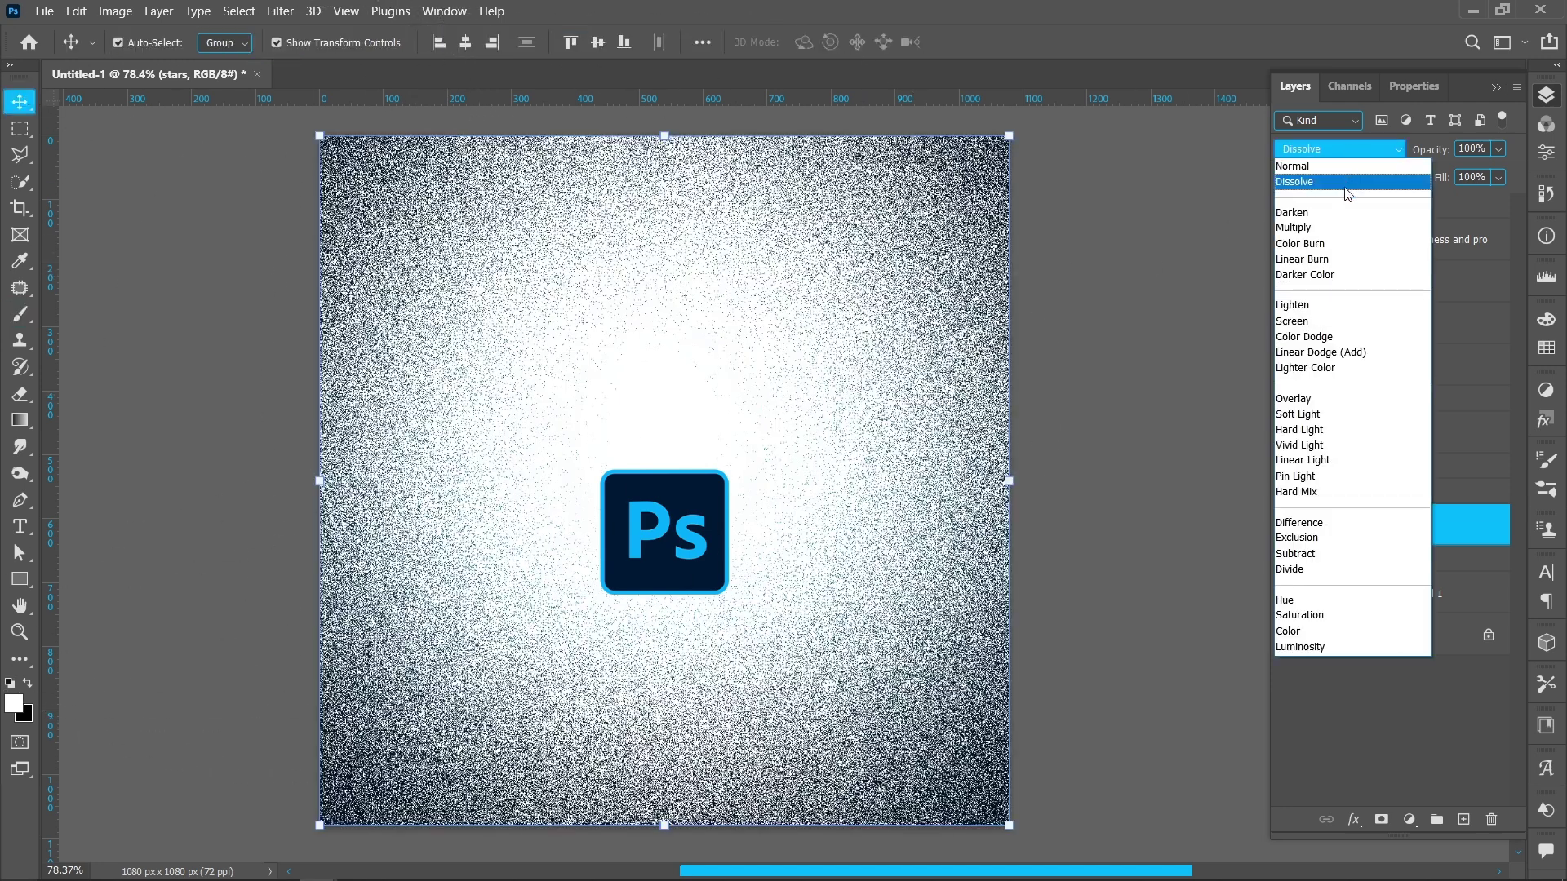
left_click(1345, 183)
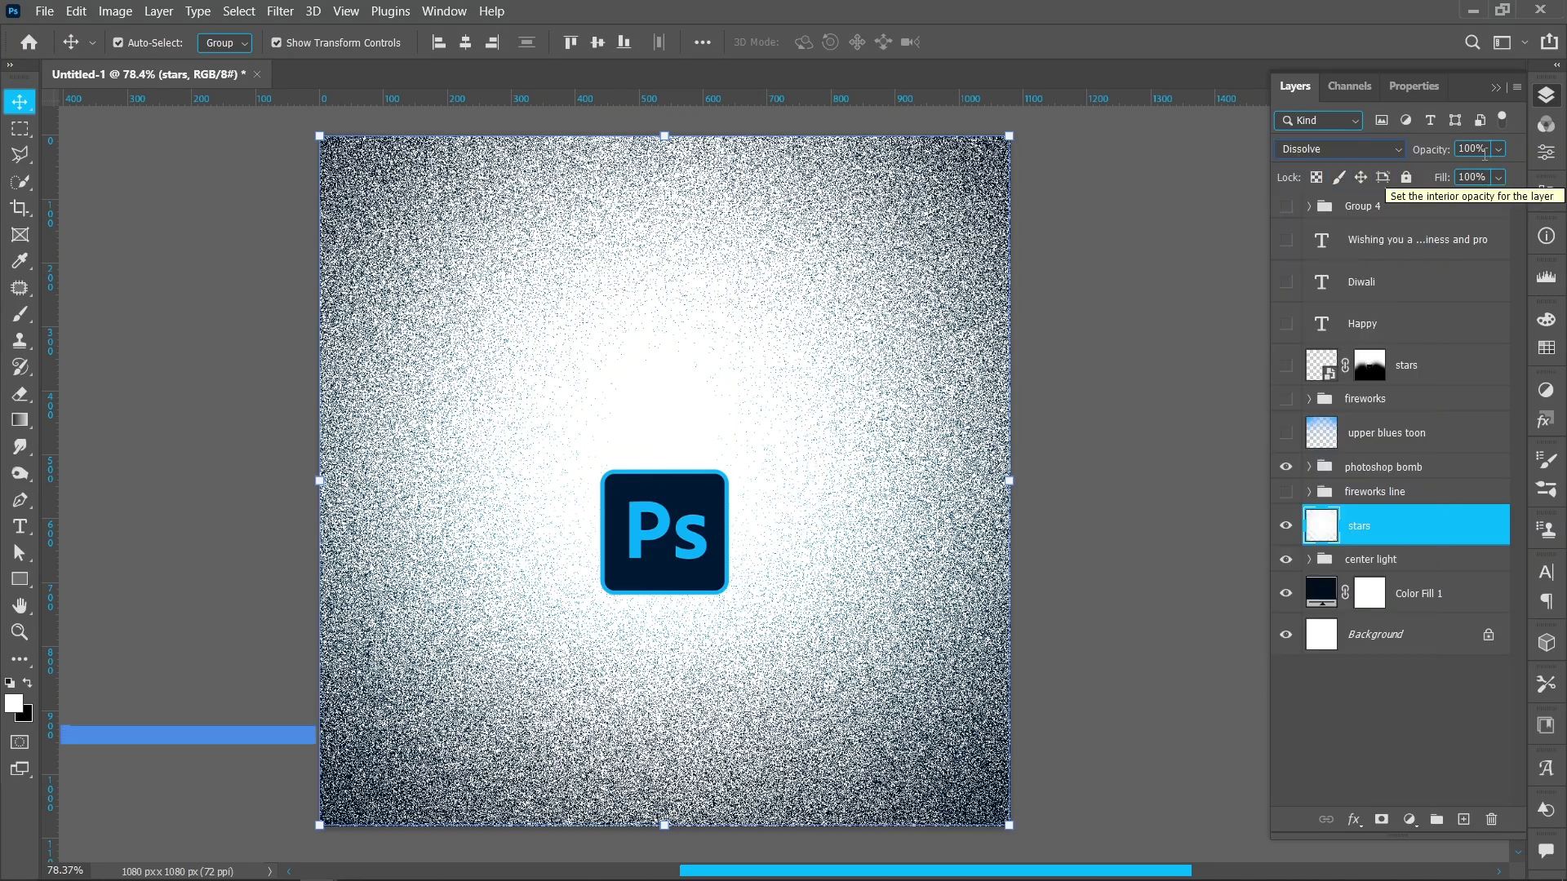
left_click(1479, 150)
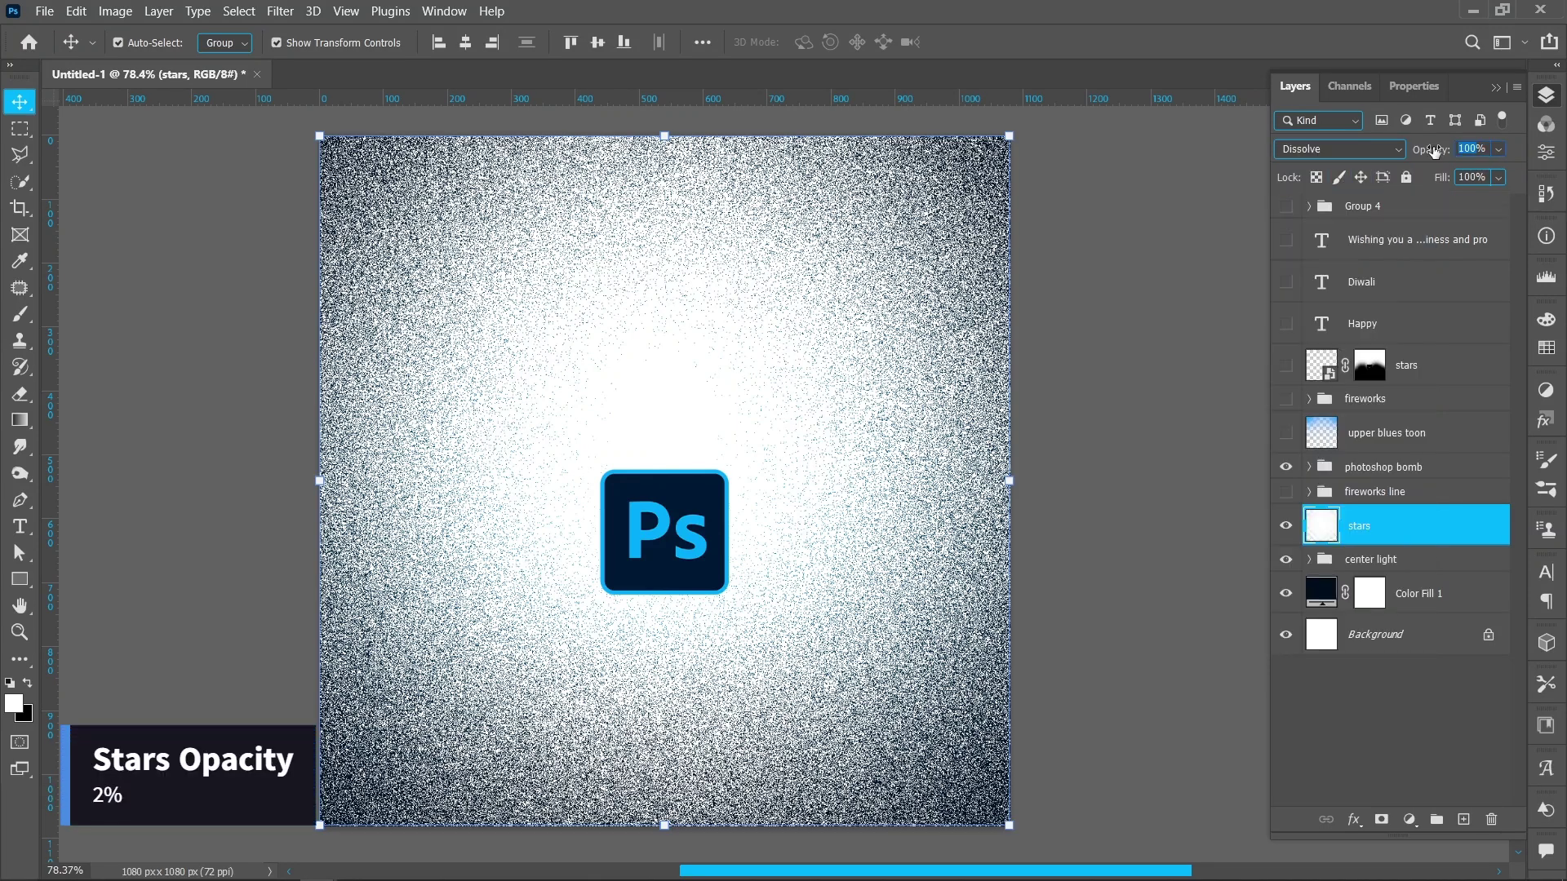
type("2")
key("Return")
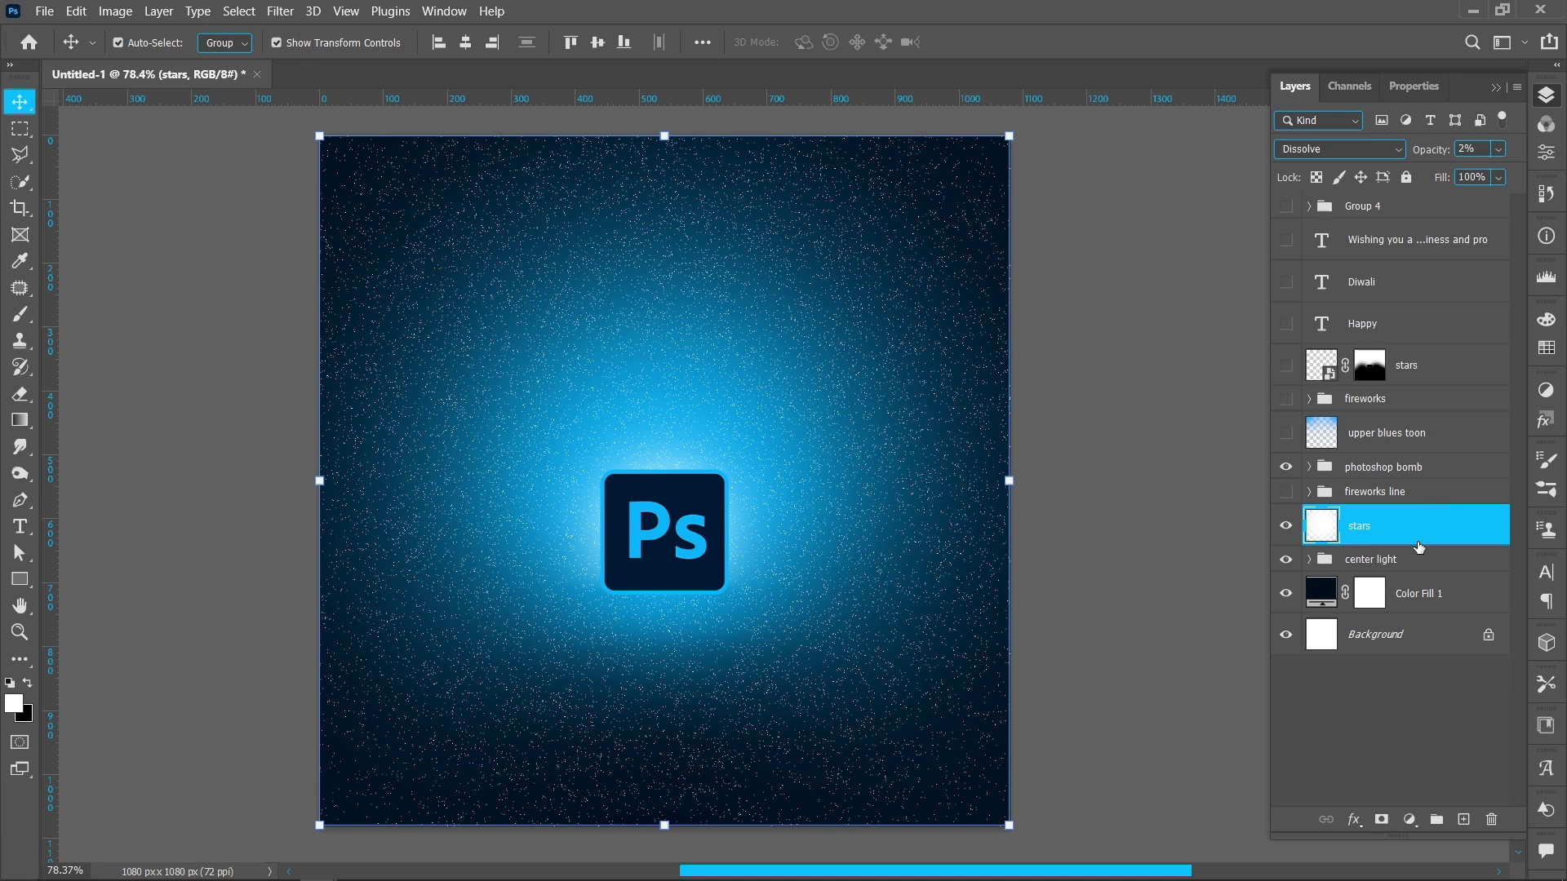
Step: Erase the stars from the lower part of the canvas with a 645 px, 0% hardness eraser
left_click(19, 393)
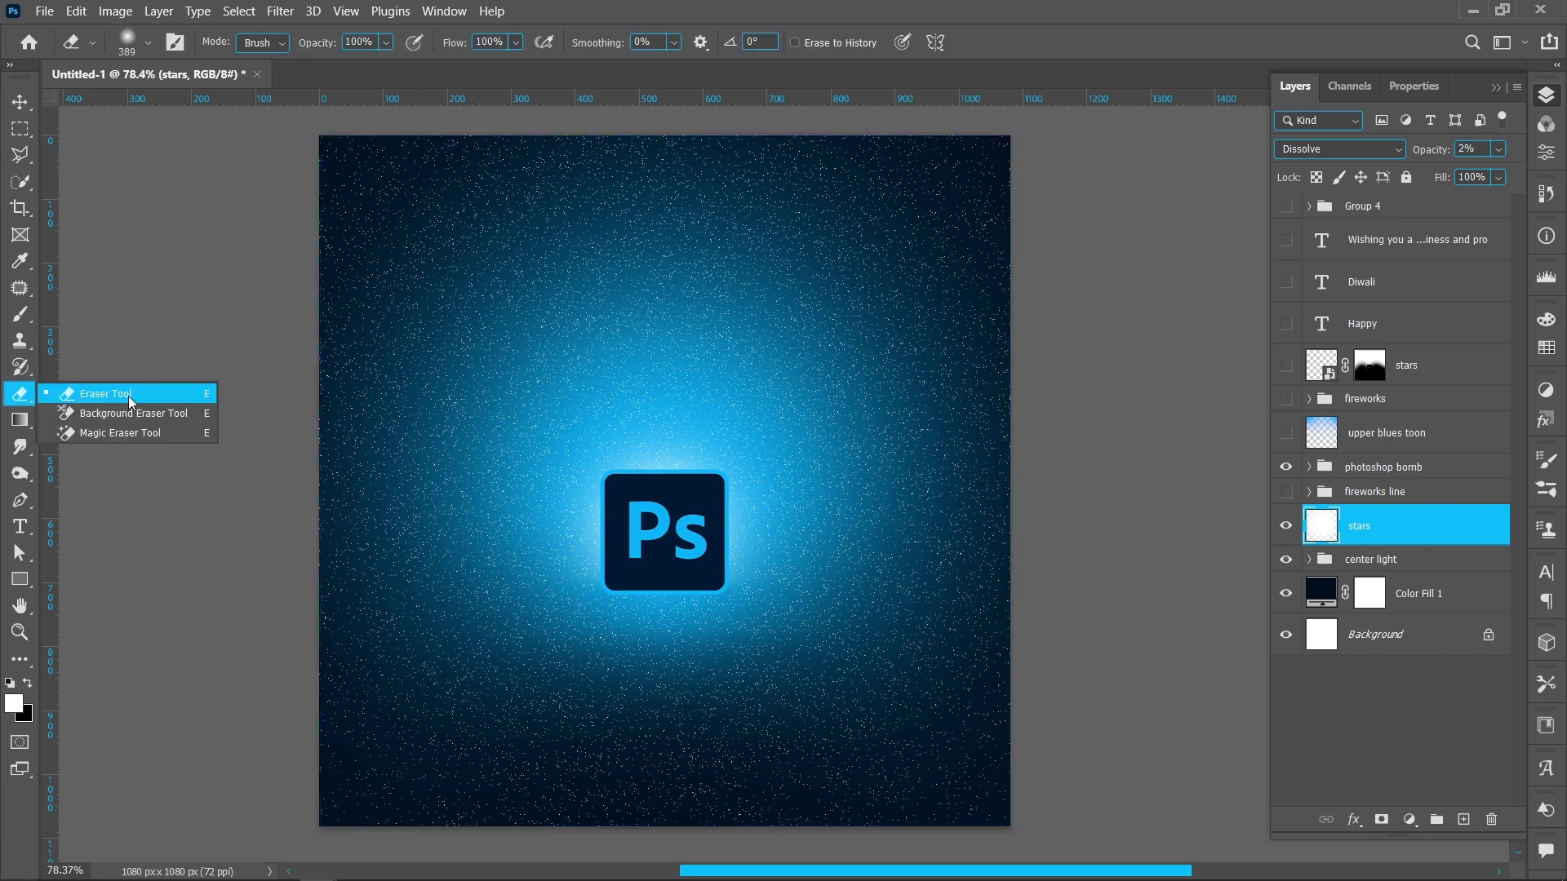
left_click(77, 394)
mouse_move(669, 585)
left_mouse_down()
mouse_move(773, 592)
mouse_move(689, 741)
mouse_move(657, 731)
mouse_move(675, 698)
mouse_move(603, 692)
mouse_move(418, 740)
mouse_move(730, 708)
mouse_move(819, 752)
mouse_move(403, 813)
mouse_move(608, 787)
mouse_move(667, 711)
mouse_move(826, 785)
mouse_move(694, 570)
left_mouse_up()
right_click(653, 411)
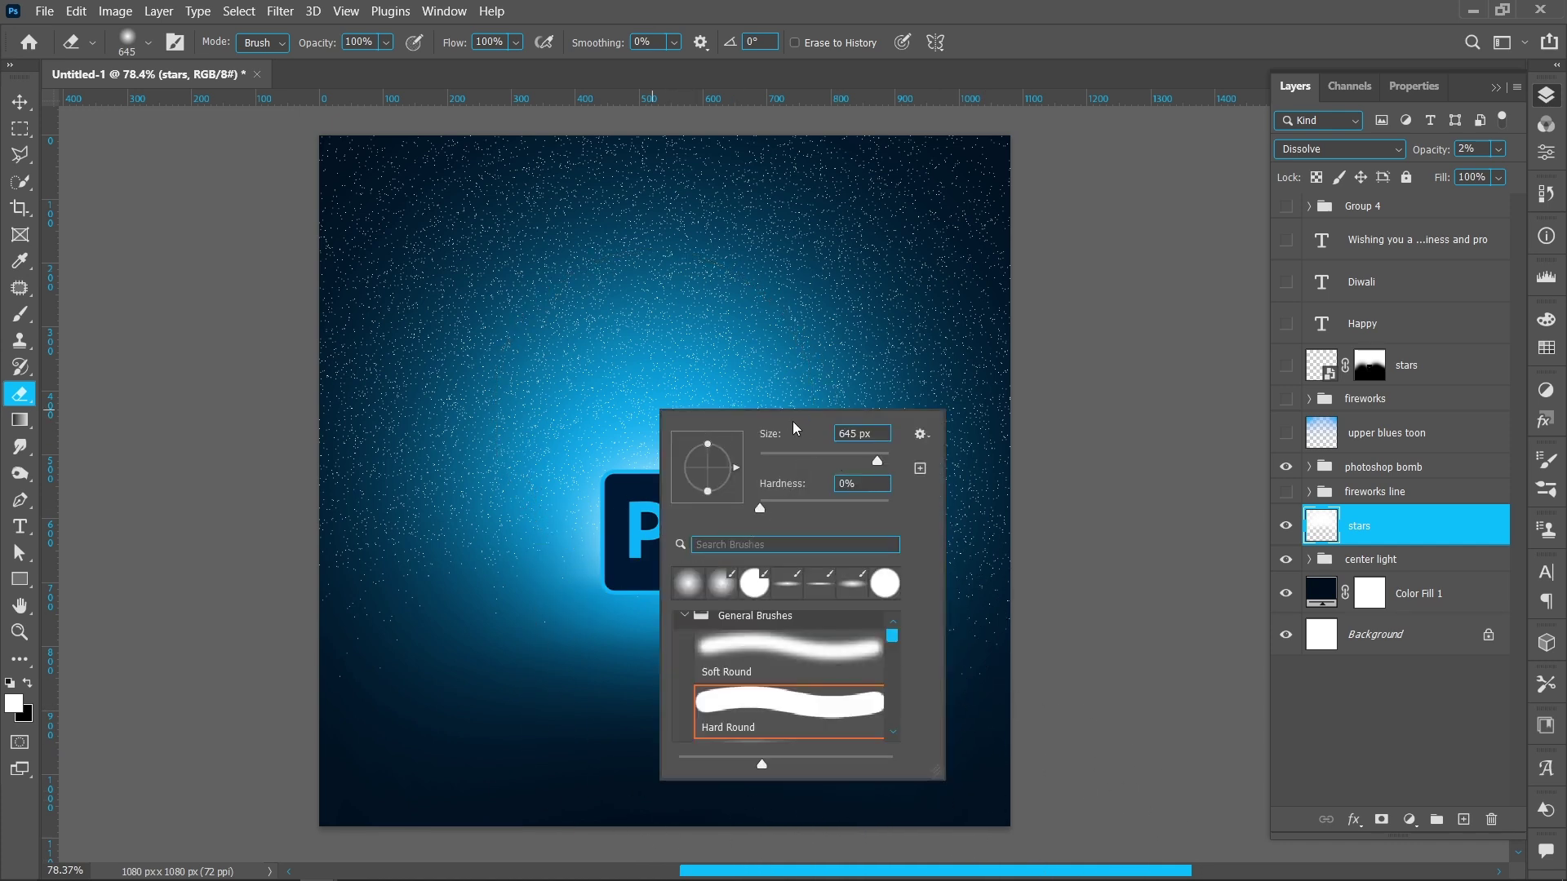
Step: Thin out the stars around the Ps logo with the eraser at 40% and 20% opacity
left_click(357, 40)
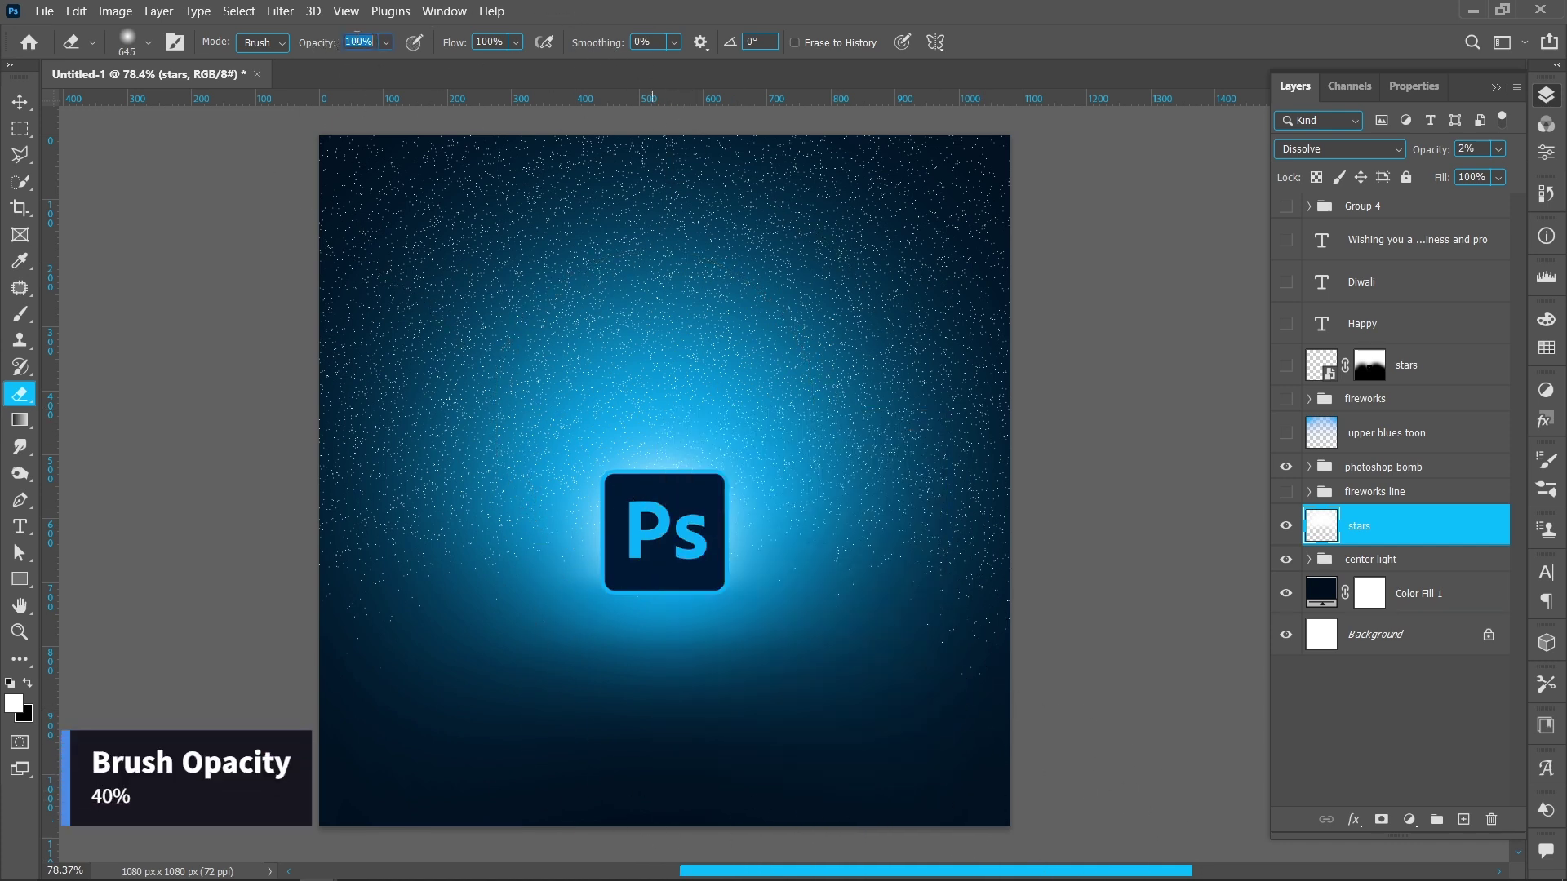
type("40")
key("Return")
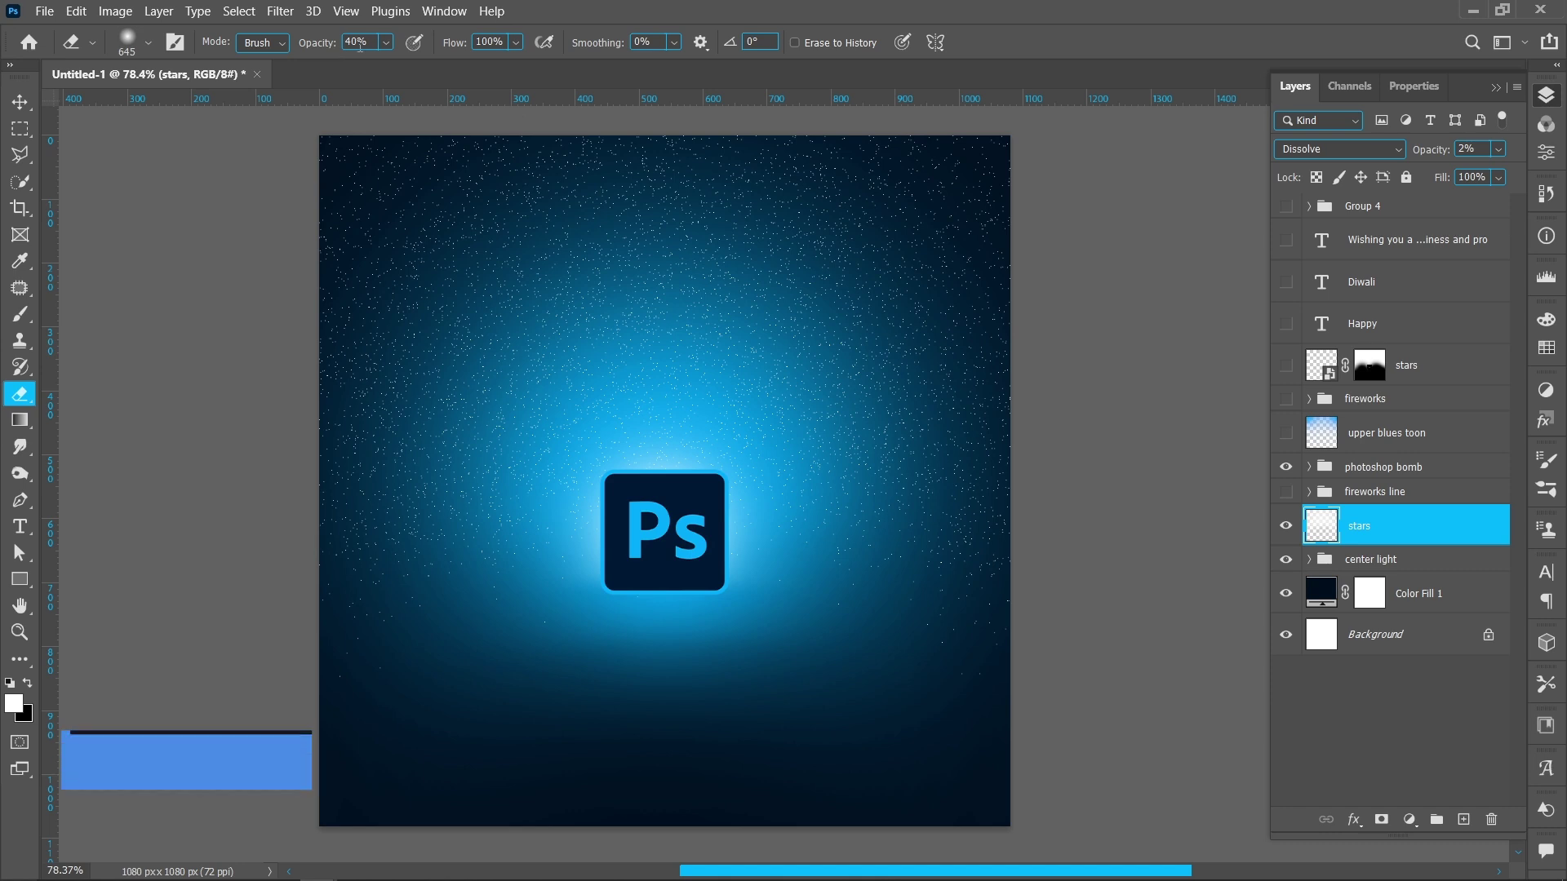
left_click_drag(358, 42, 329, 41)
type("20")
key("Return")
mouse_move(656, 546)
left_mouse_down()
mouse_move(668, 476)
mouse_move(473, 394)
mouse_move(705, 375)
left_mouse_up()
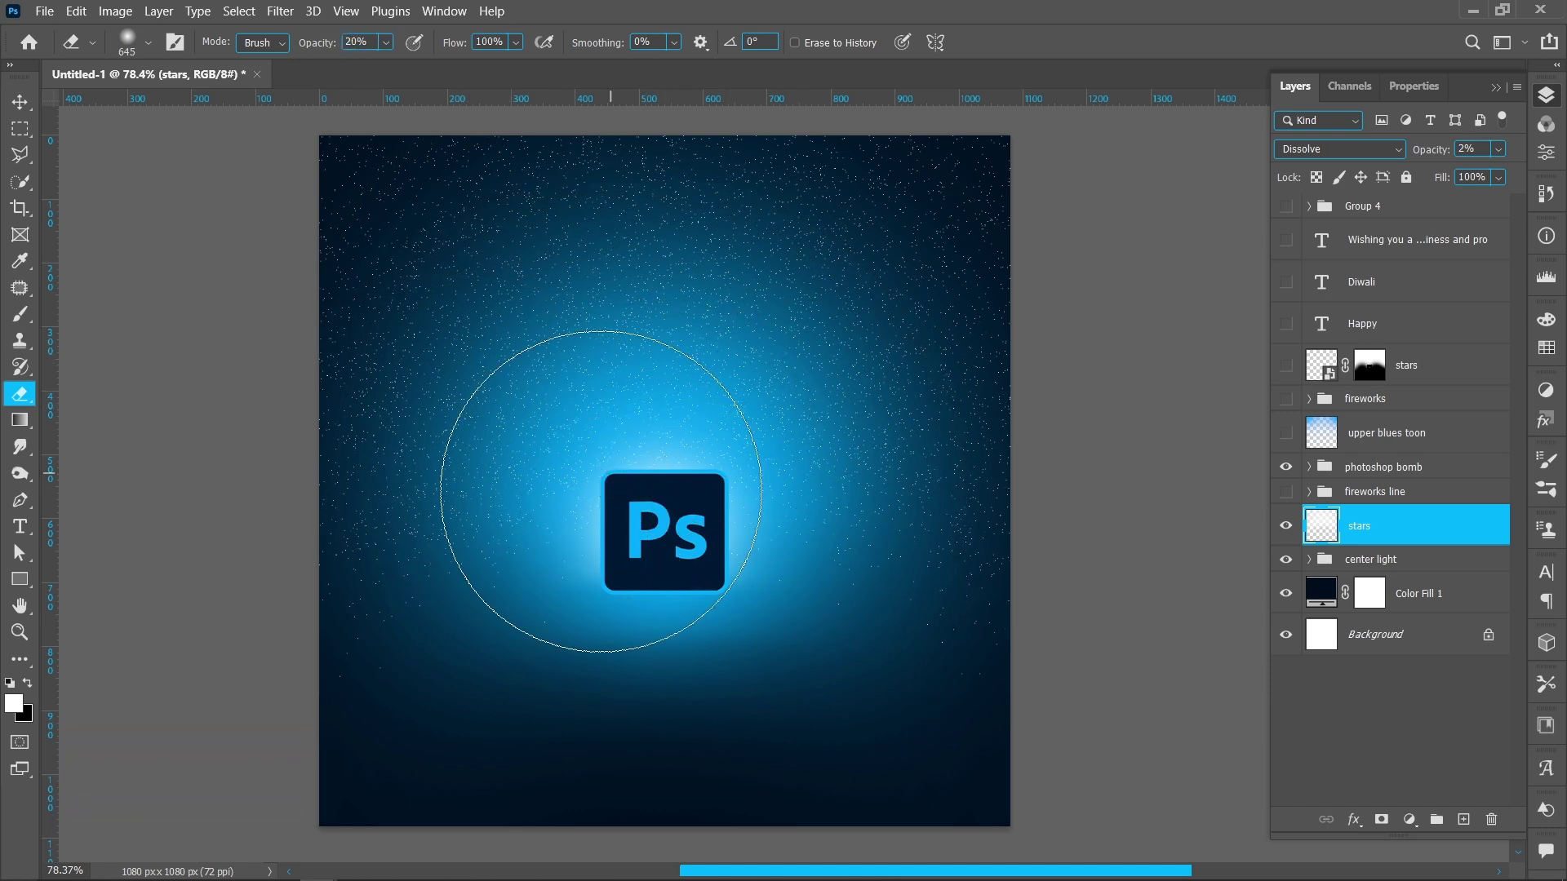
Step: Set the eraser opacity to 10% to soften the remaining stars around the logo
left_click_drag(357, 42, 334, 44)
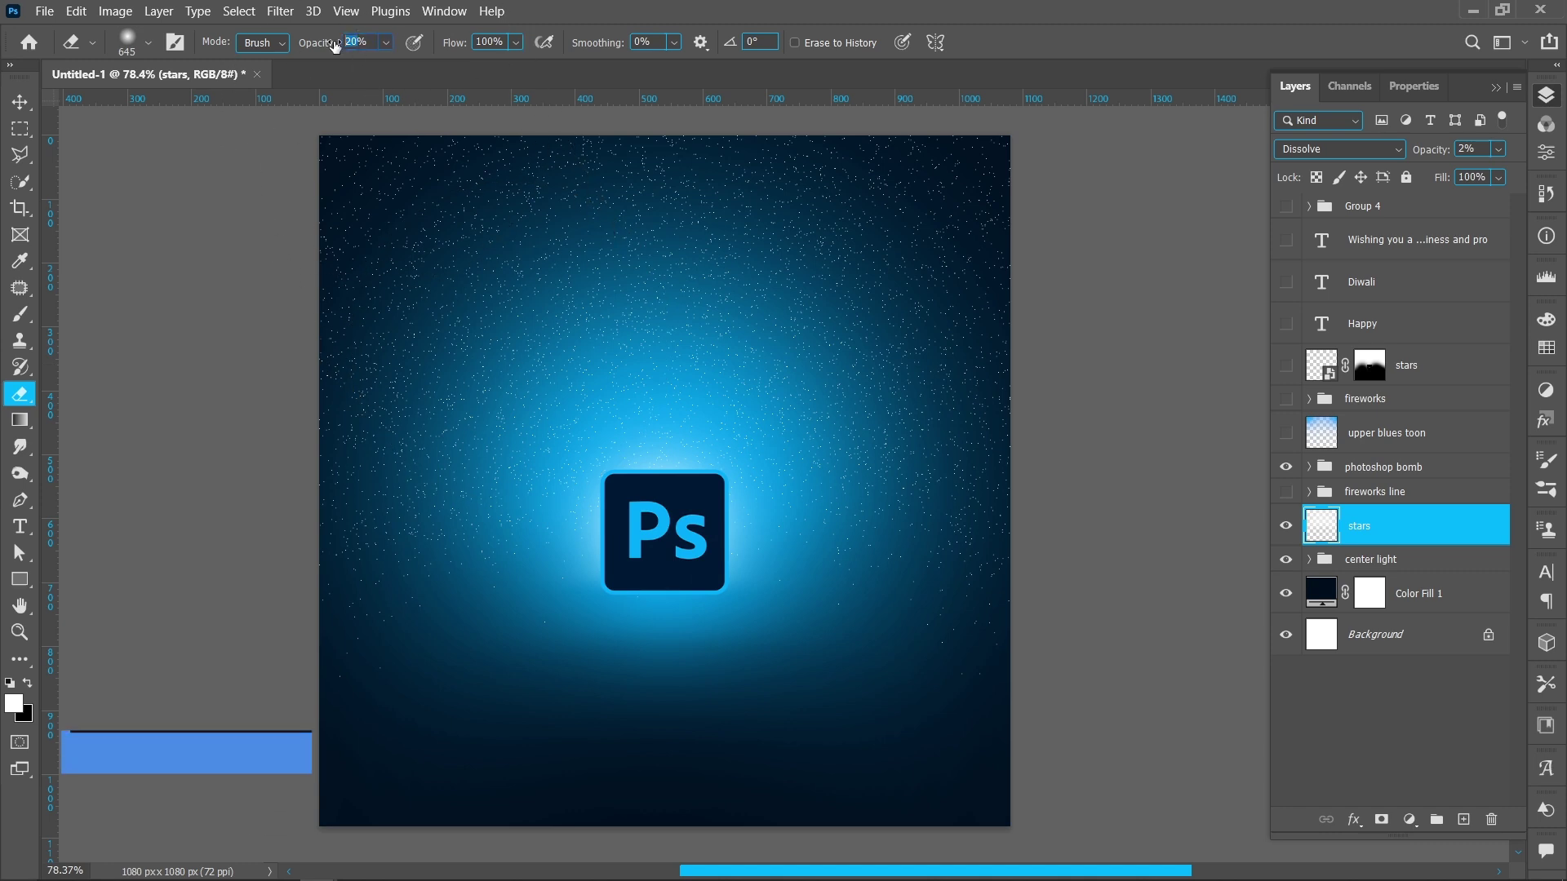
type("10")
key("Return")
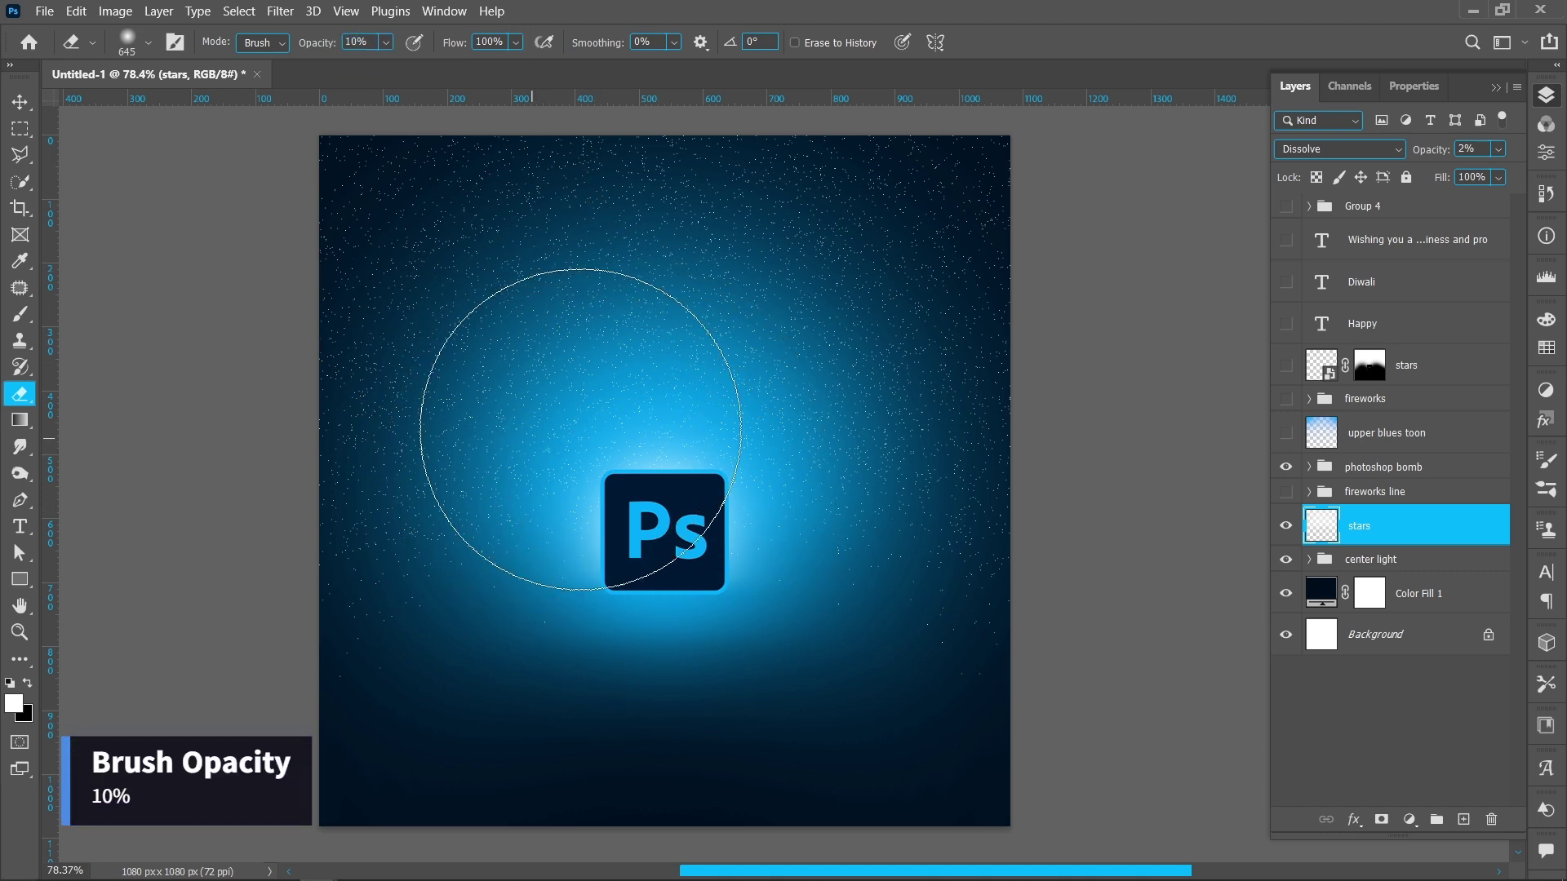
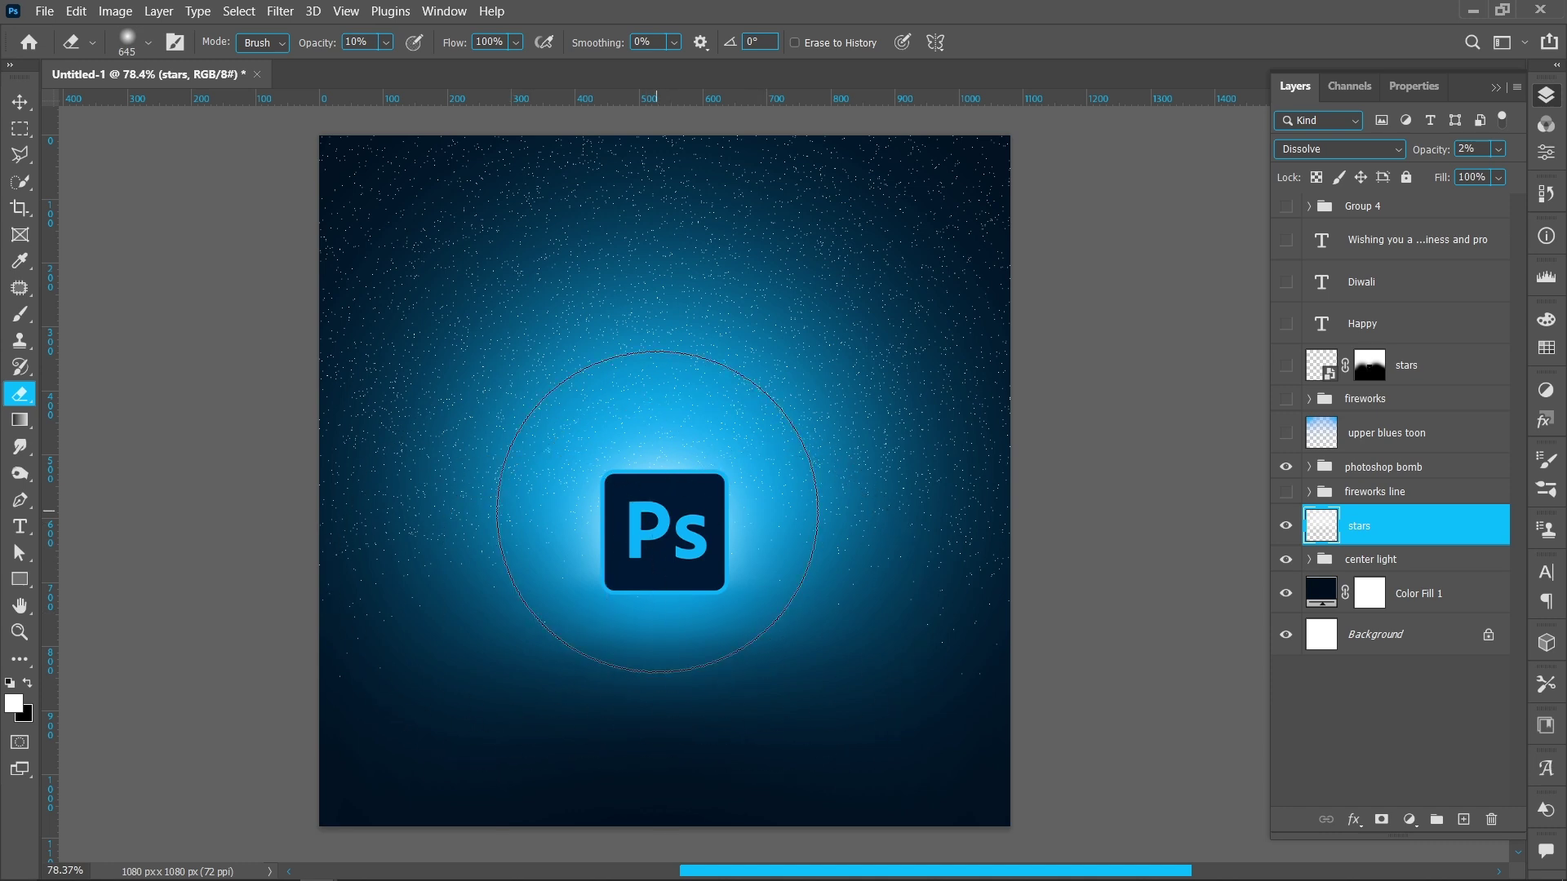
Step: Reset the eraser opacity to 100% and delete the hidden upper blues toon layer
left_click_drag(315, 44, 479, 60)
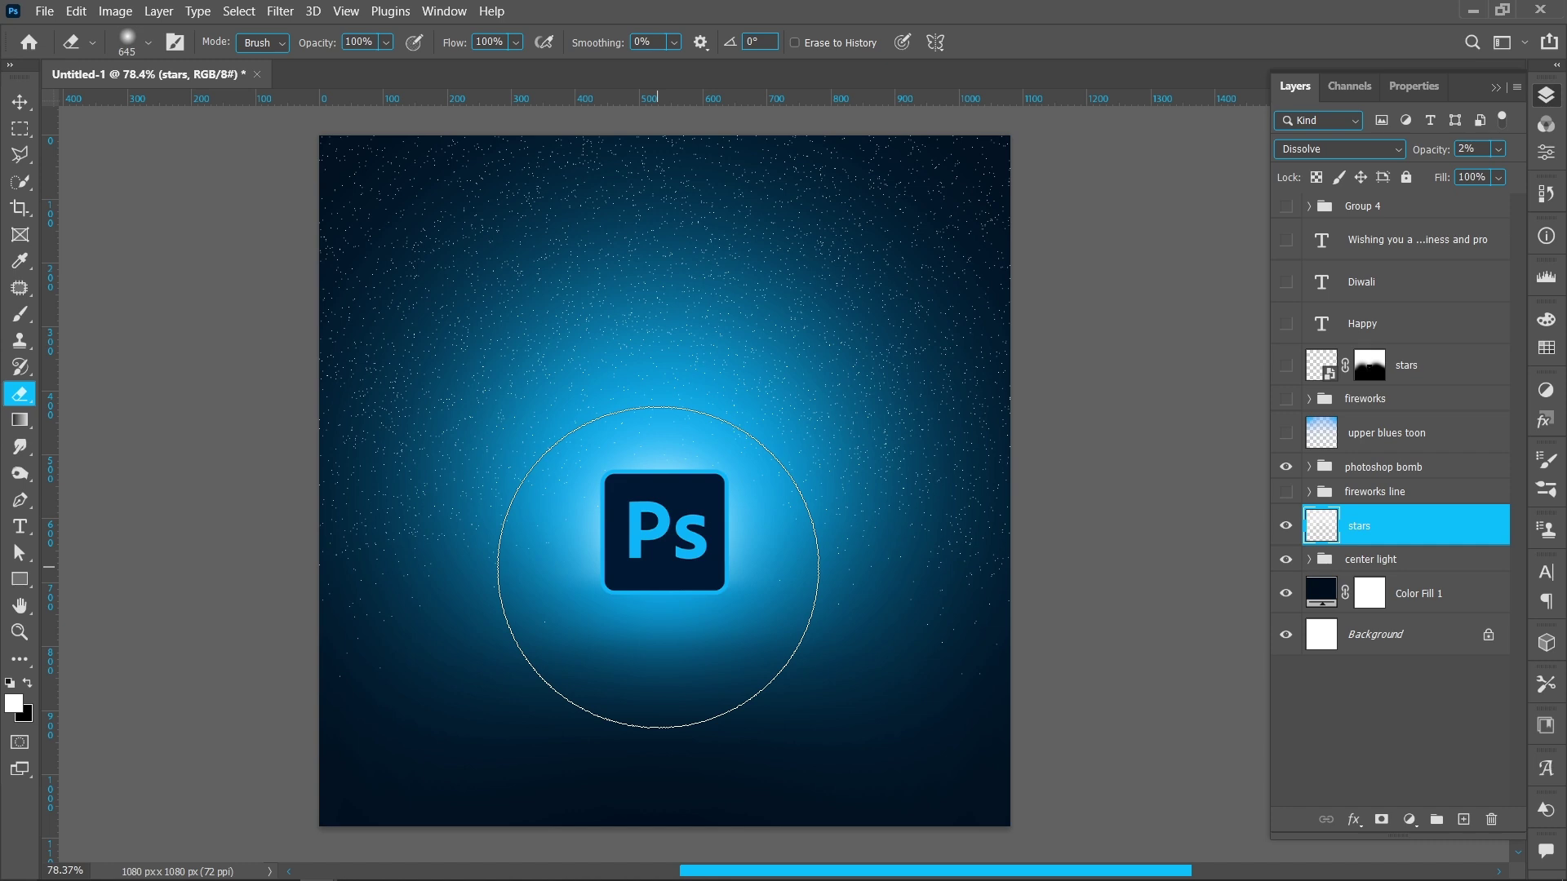
key("v")
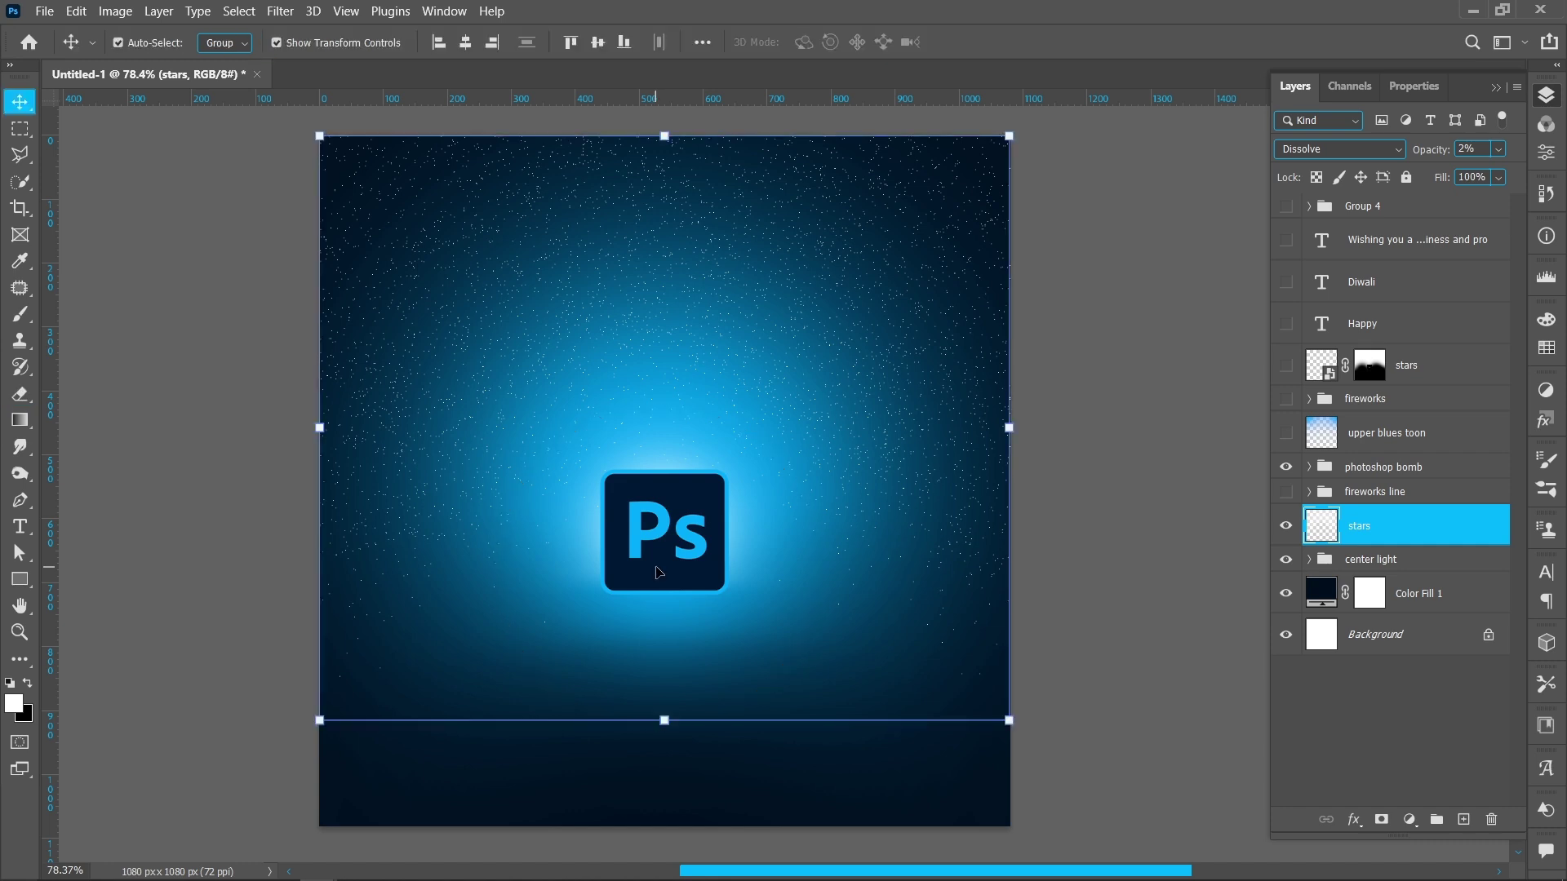
left_click(1285, 433)
left_click(1285, 434)
left_click(1285, 433)
left_click(1393, 441)
key("Delete")
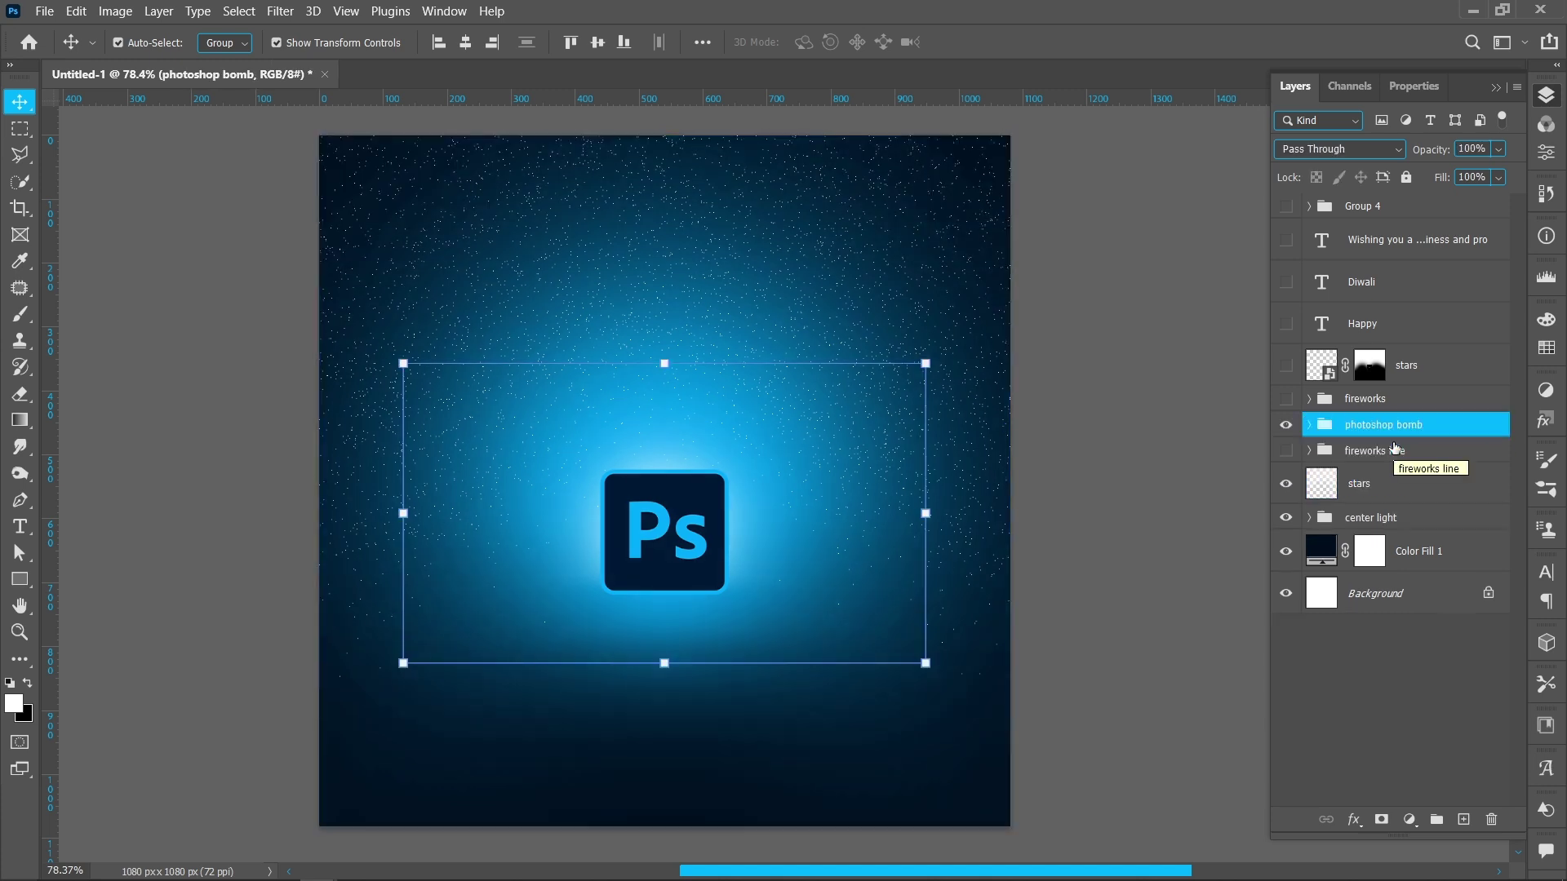
Step: Add a new layer above the photoshop bomb group and sample the Ps logo's bright blue as the brush colour
left_click(1462, 820)
key("i")
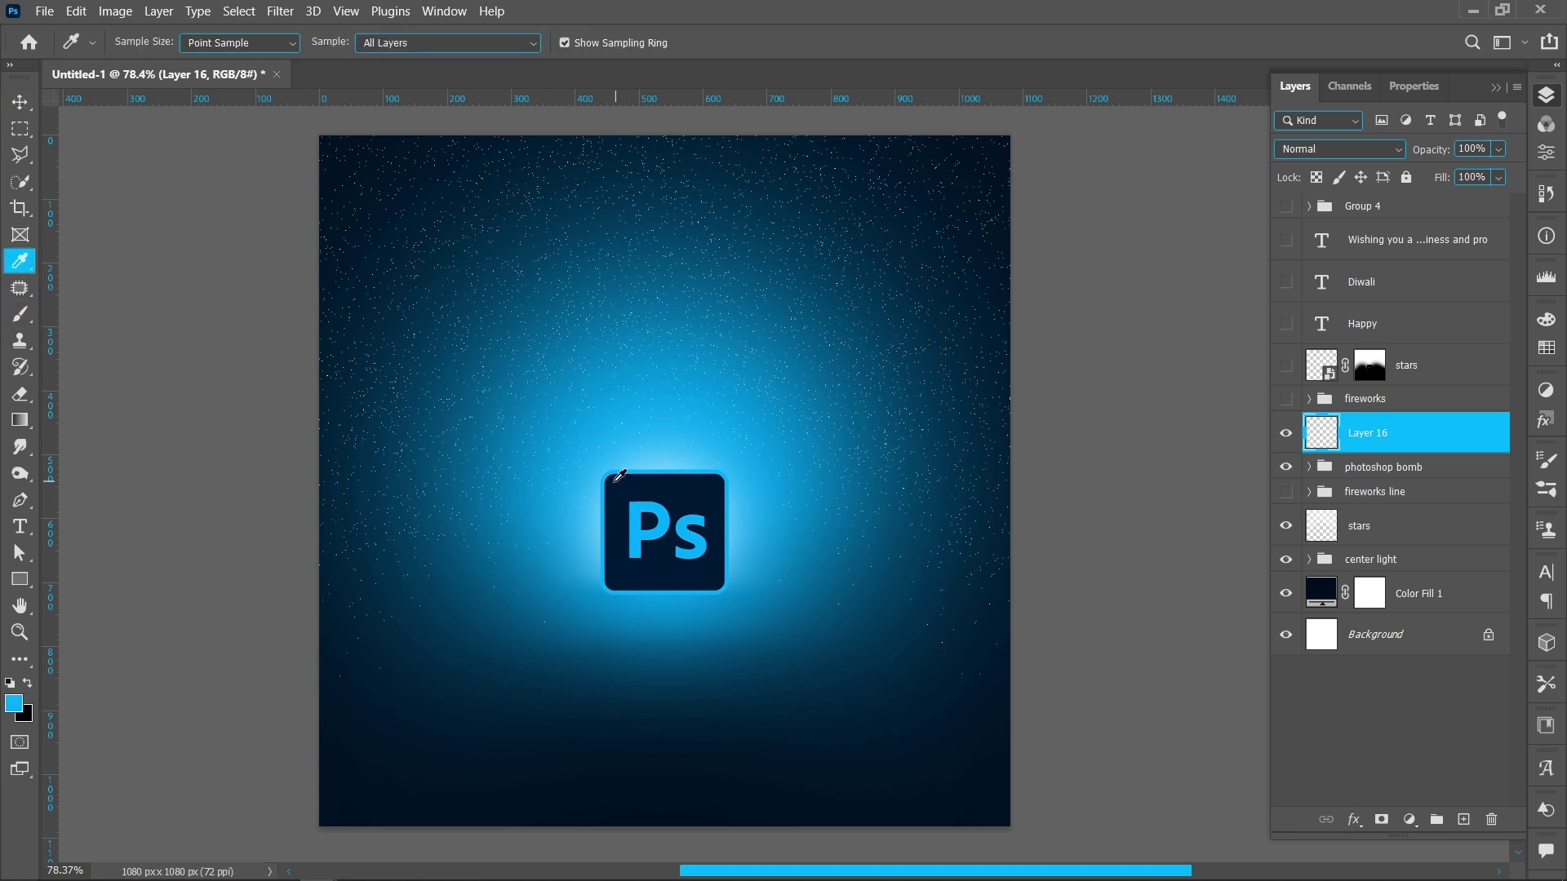
left_click(20, 314)
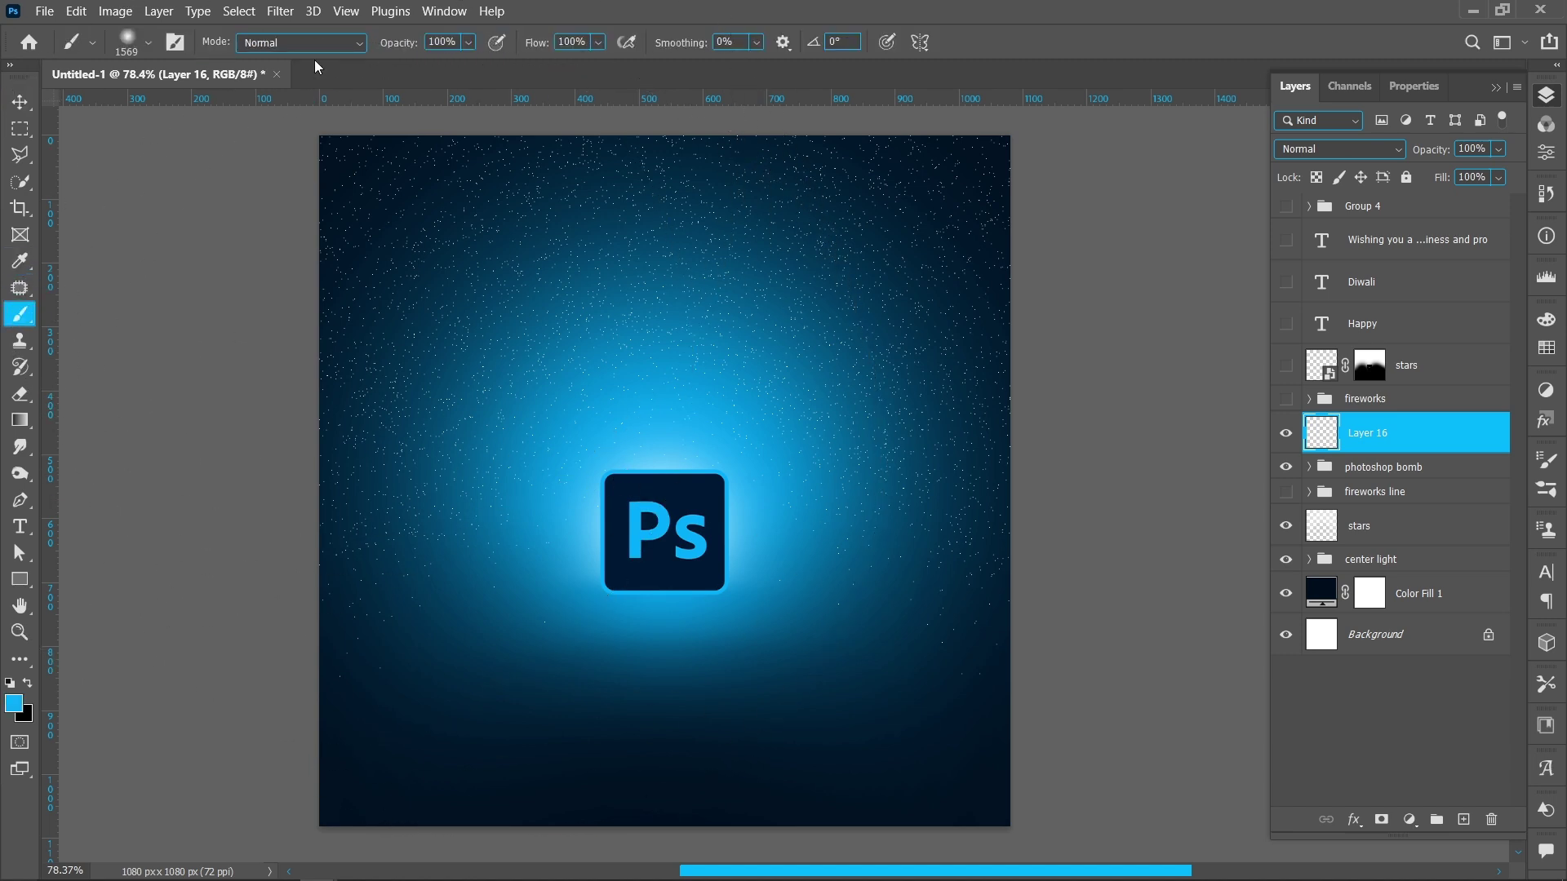
Step: Paint soft blue glows in both upper corners of the canvas with a 1000 px brush
right_click(575, 451)
left_click_drag(790, 474, 723, 471)
type("100")
key("Return")
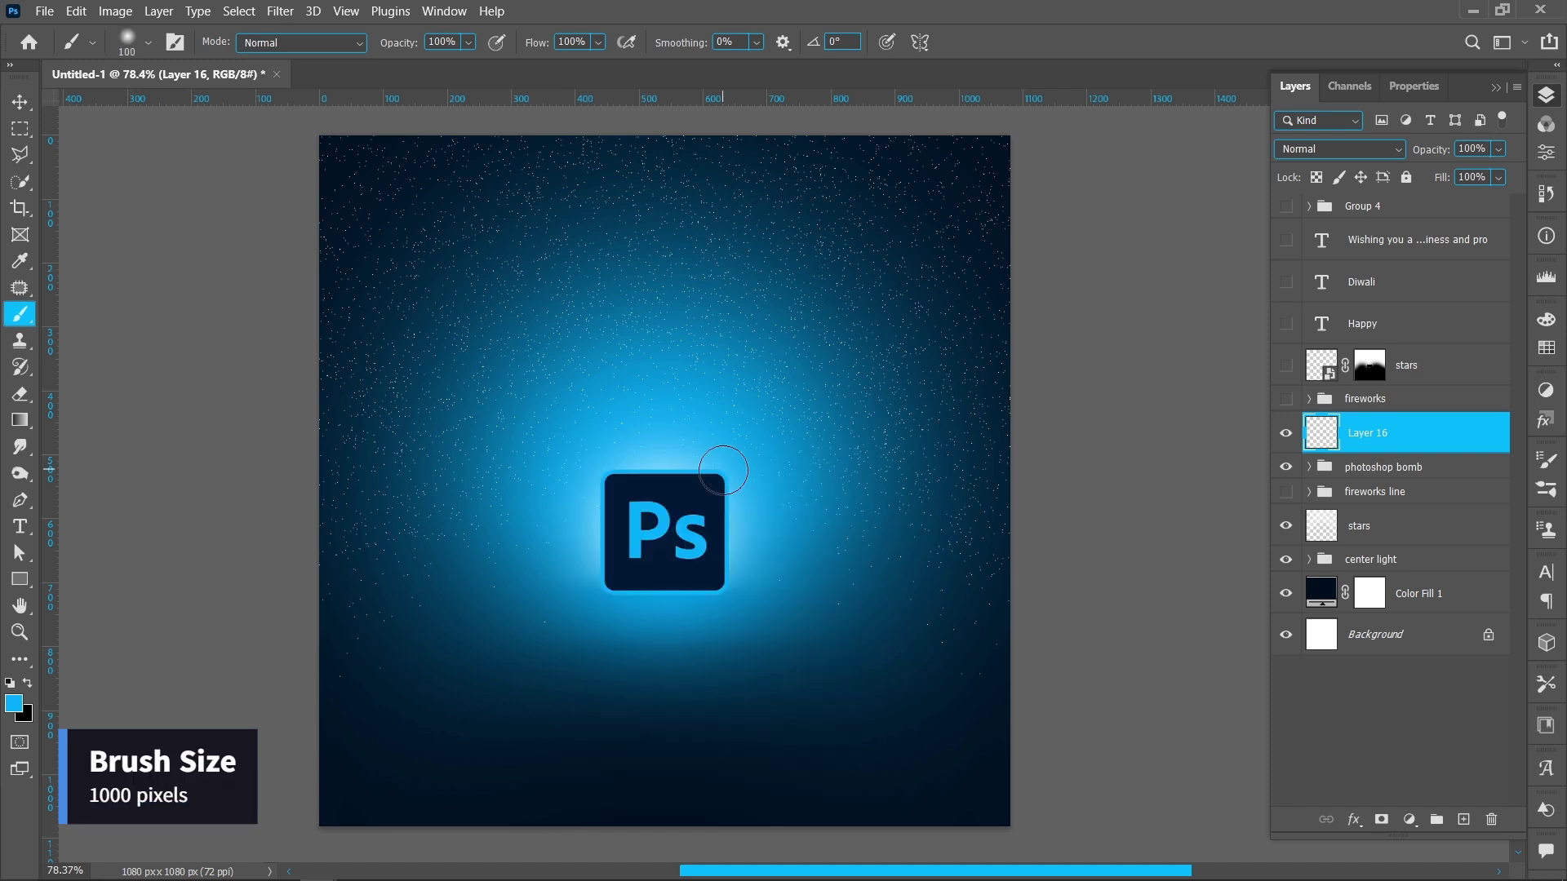
right_click(627, 410)
type("1000")
key("Return")
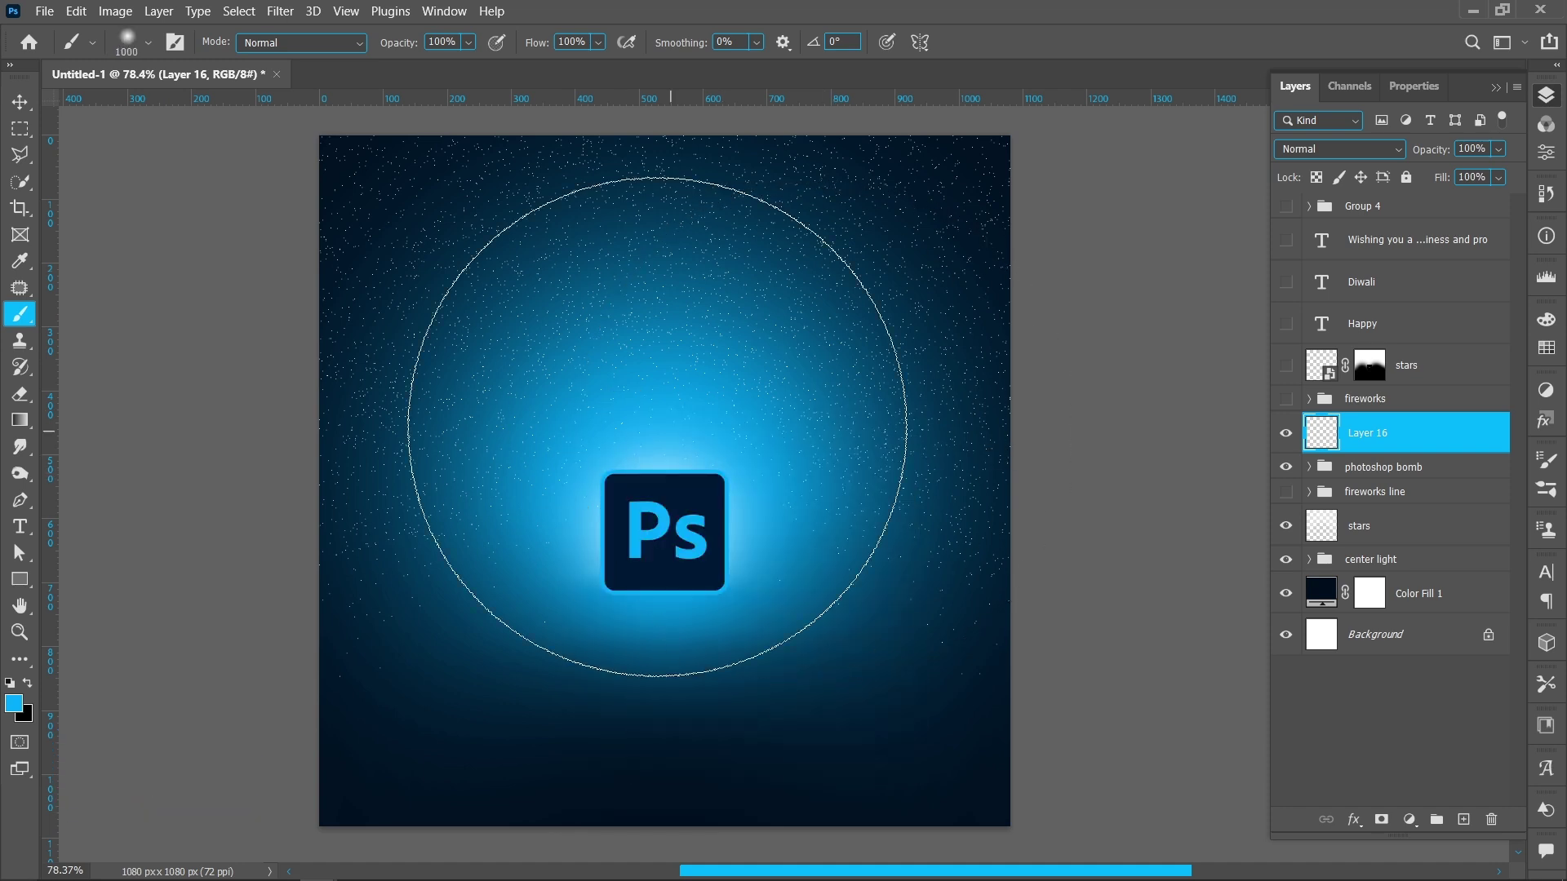
left_click(384, 114)
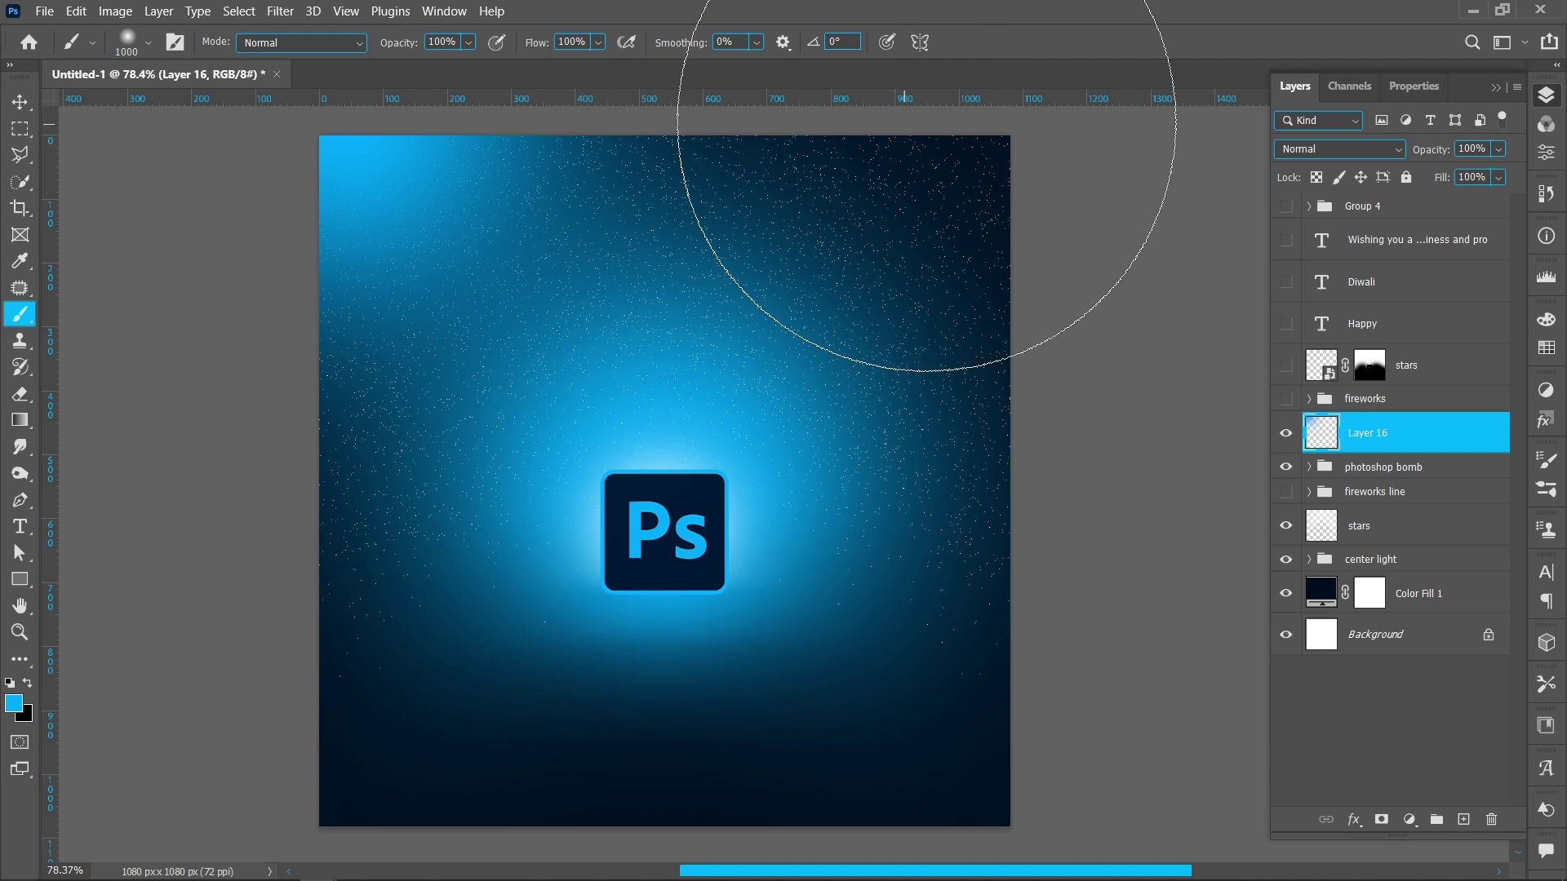
left_click(967, 110)
Step: Paint a soft blue glow at the centre of the canvas's upper edge with a 1500 px brush
right_click(760, 302)
type("1500")
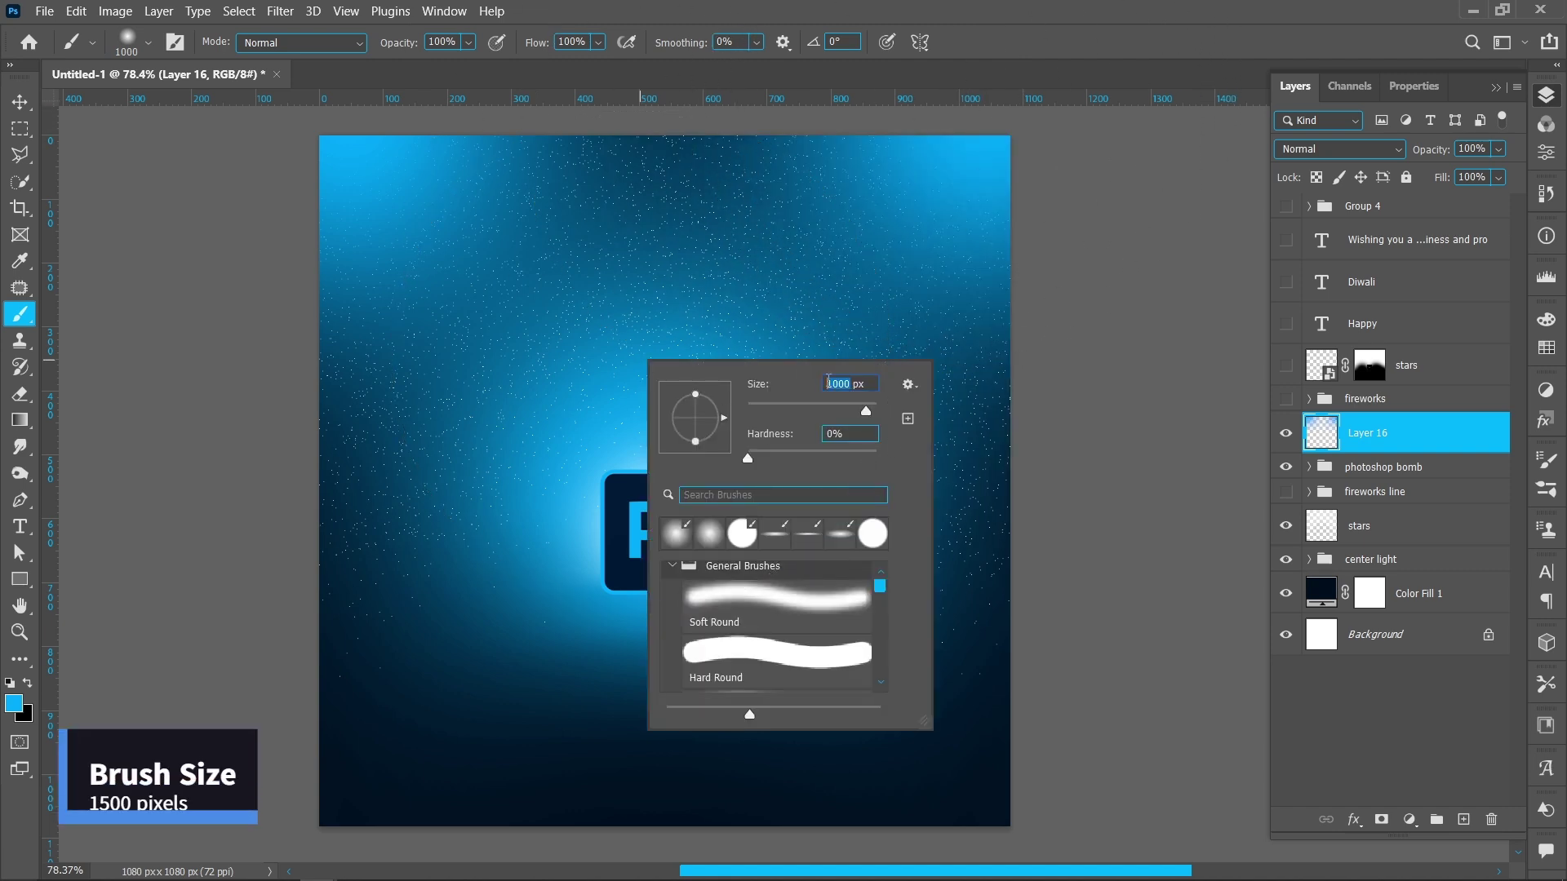
key("Return")
left_click(659, 117)
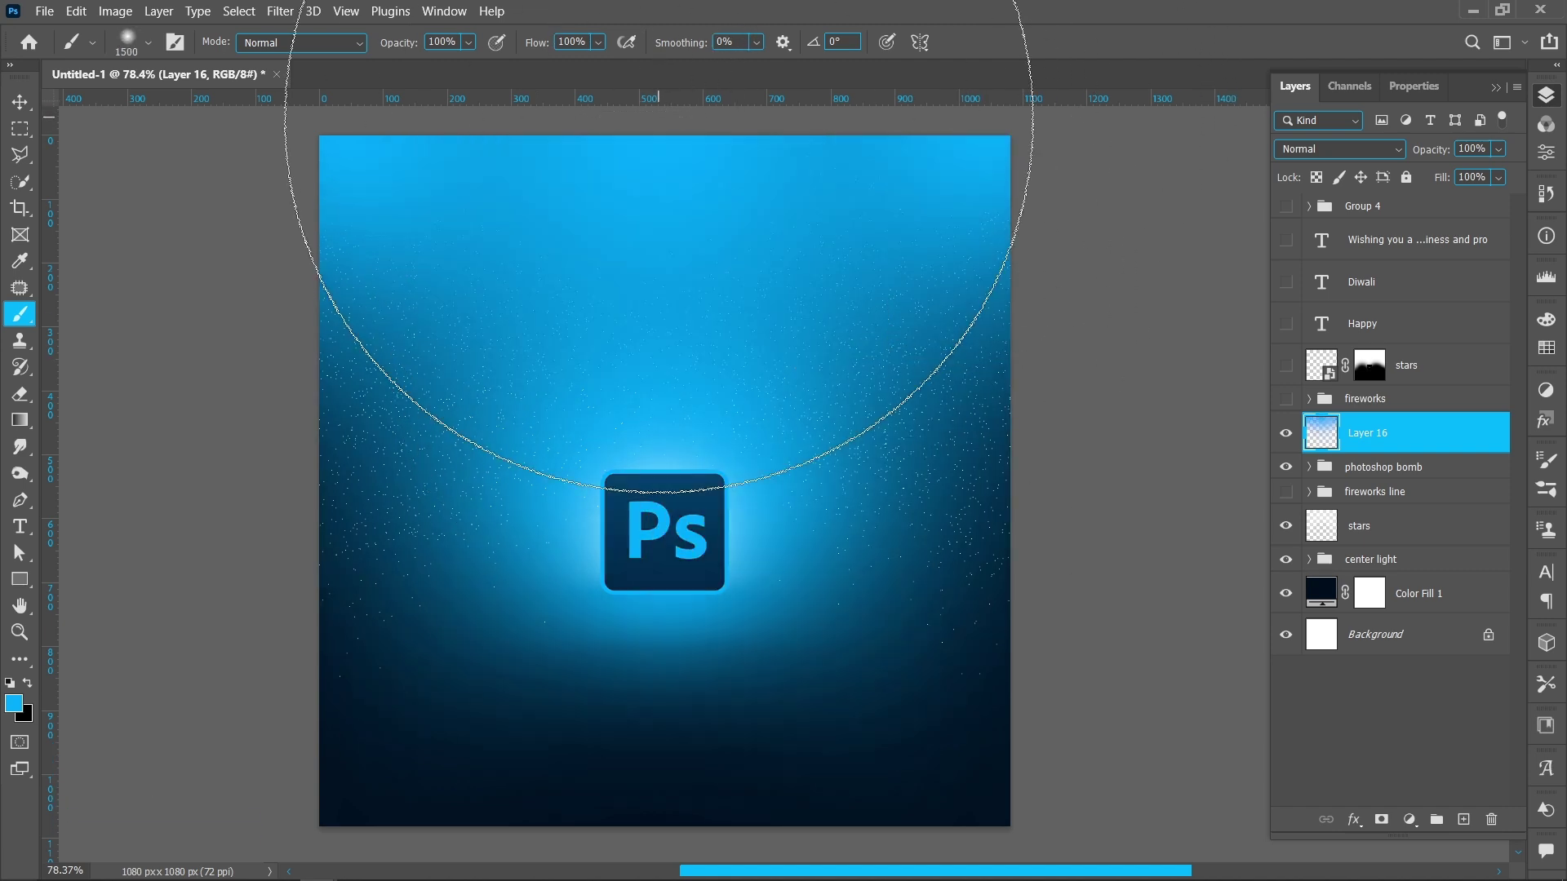
Step: Set the upper blue glow layer's blend mode to Screen and its opacity to 60%
left_click(1342, 148)
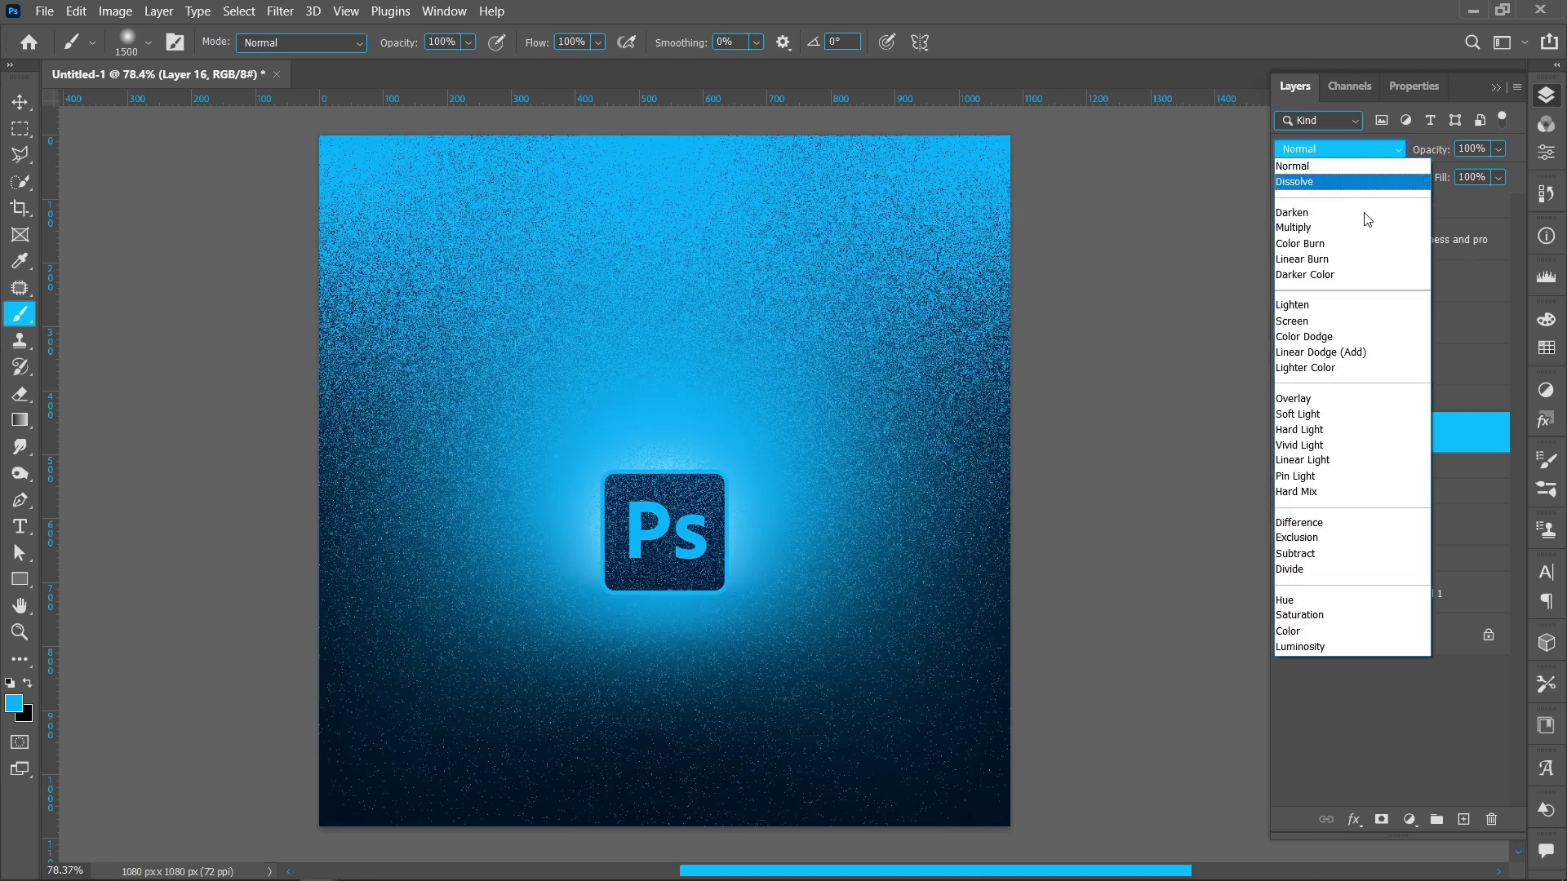
left_click(1348, 323)
double_click(1473, 149)
type("50")
key("Return")
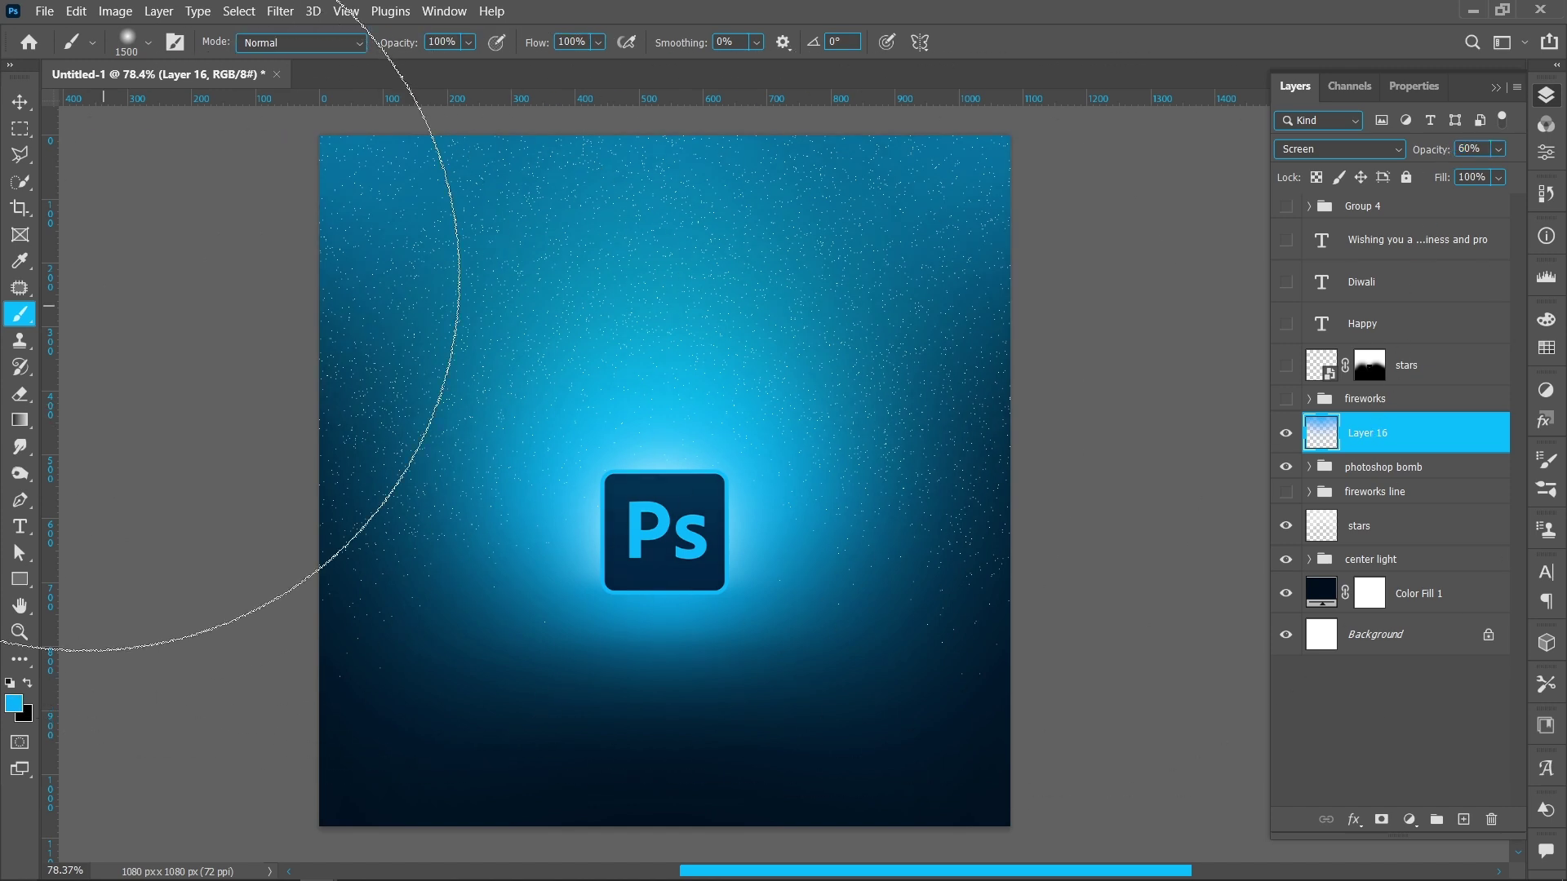
Step: Show the fireworks group and expand it to list its layers
left_click(19, 101)
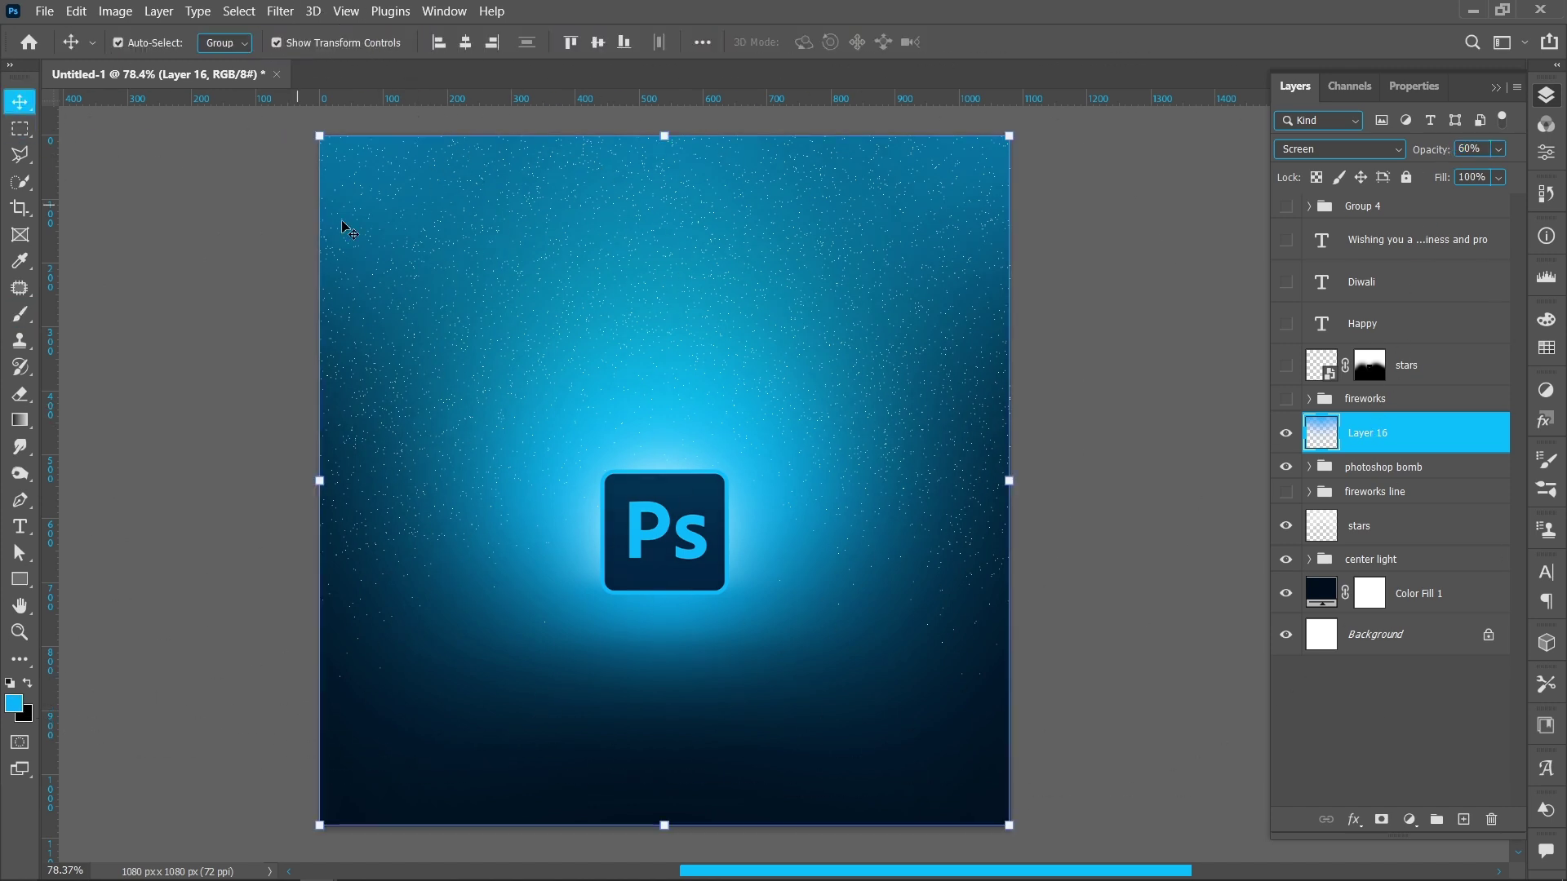
left_click(1308, 400)
left_click(1285, 399)
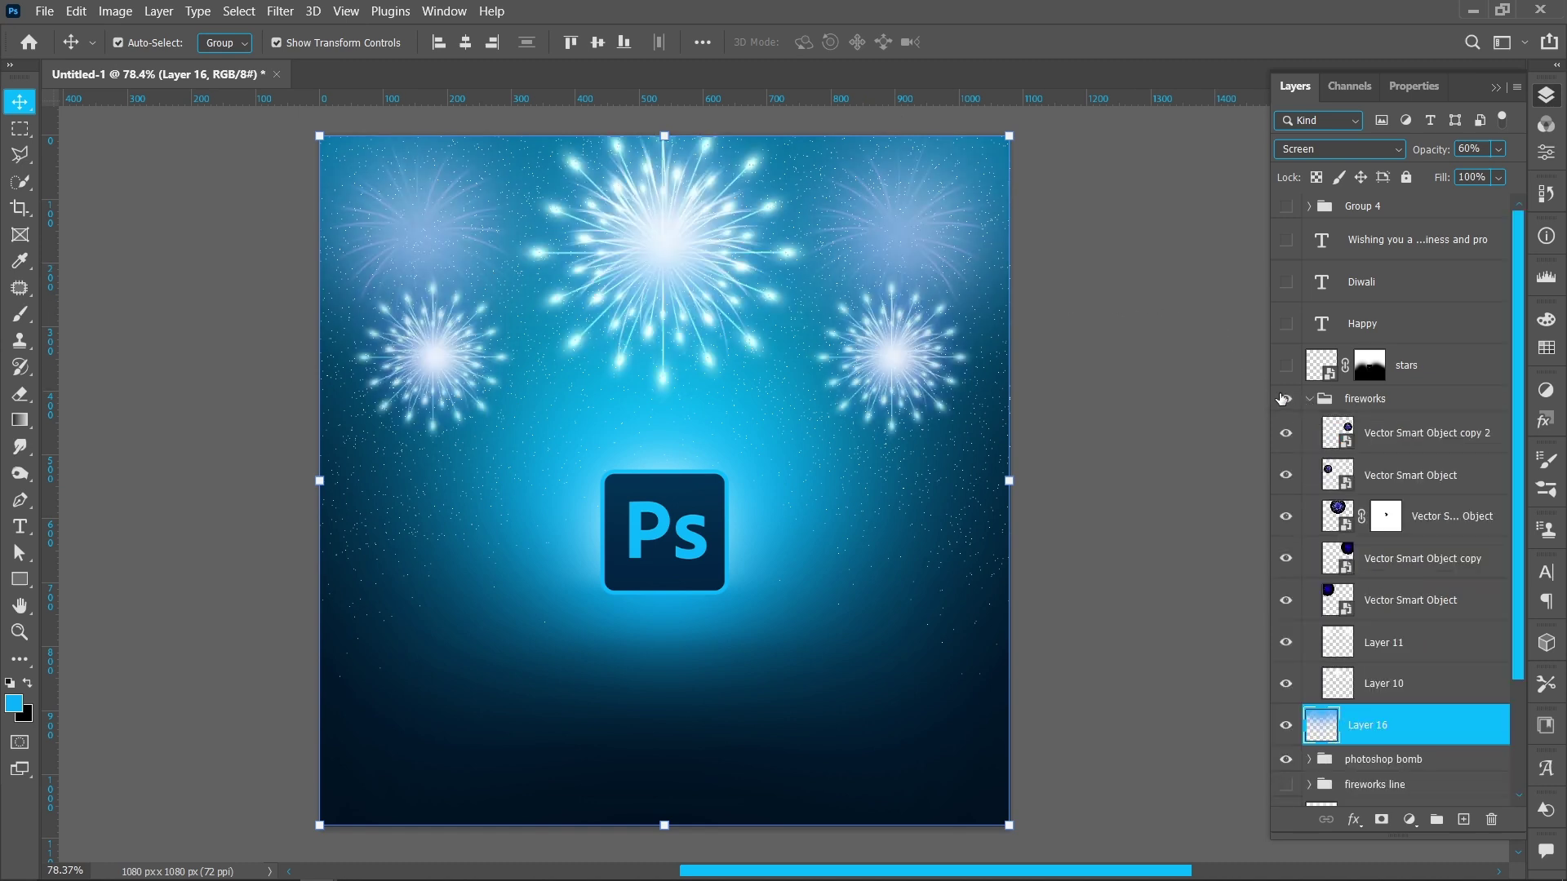
Step: Switch the small firework on the canvas's right side to Normal, then set its blend mode to Screen
left_click(1376, 440)
key("alt+shift+n")
left_click(1197, 441)
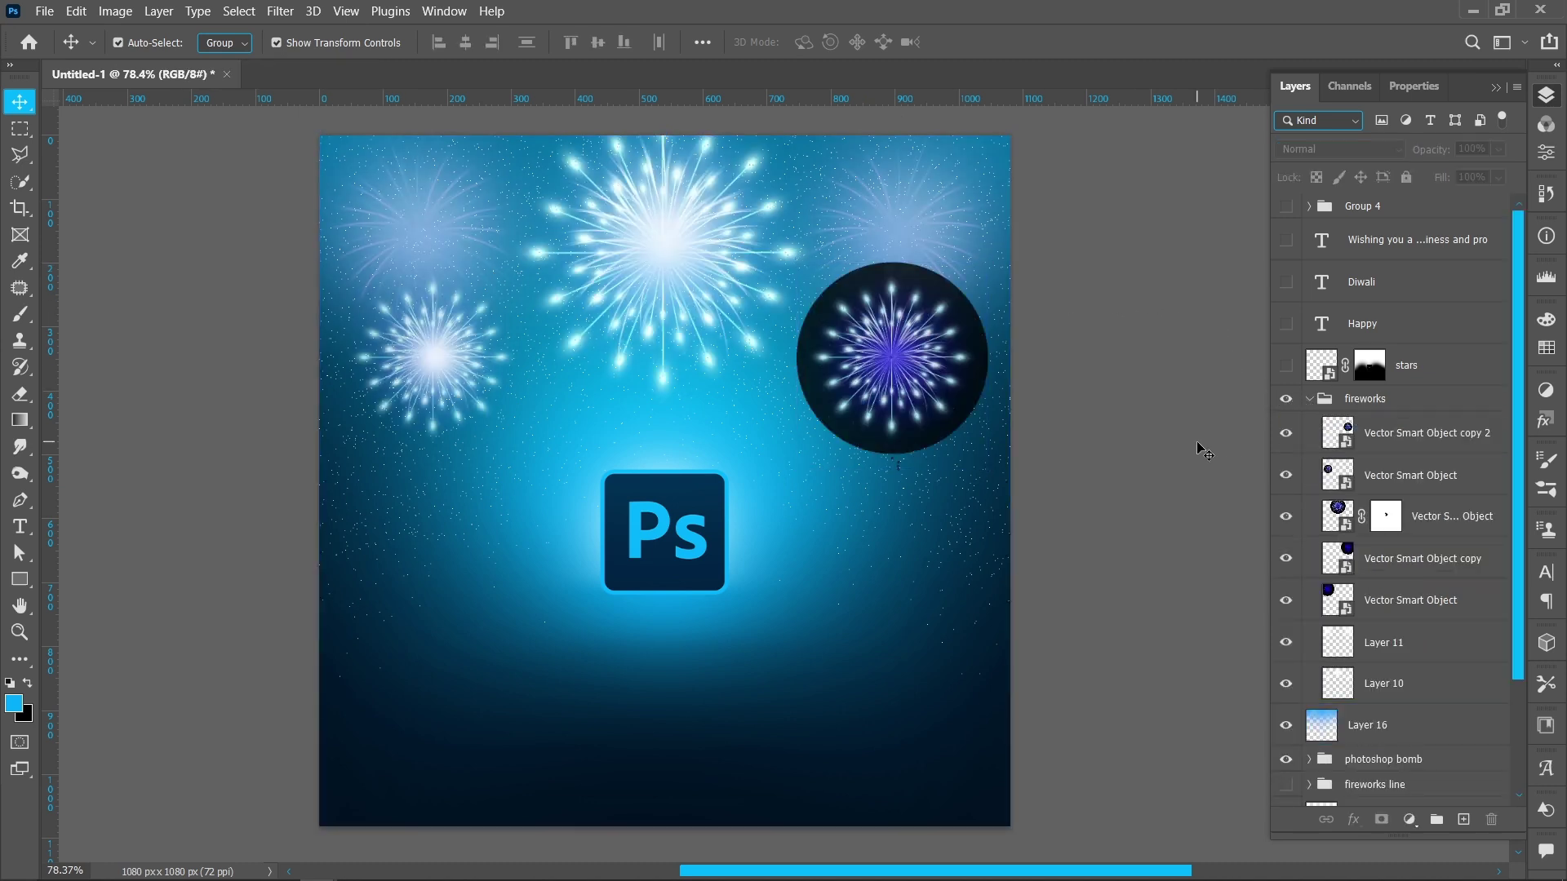
left_click(1409, 440)
left_click(1340, 147)
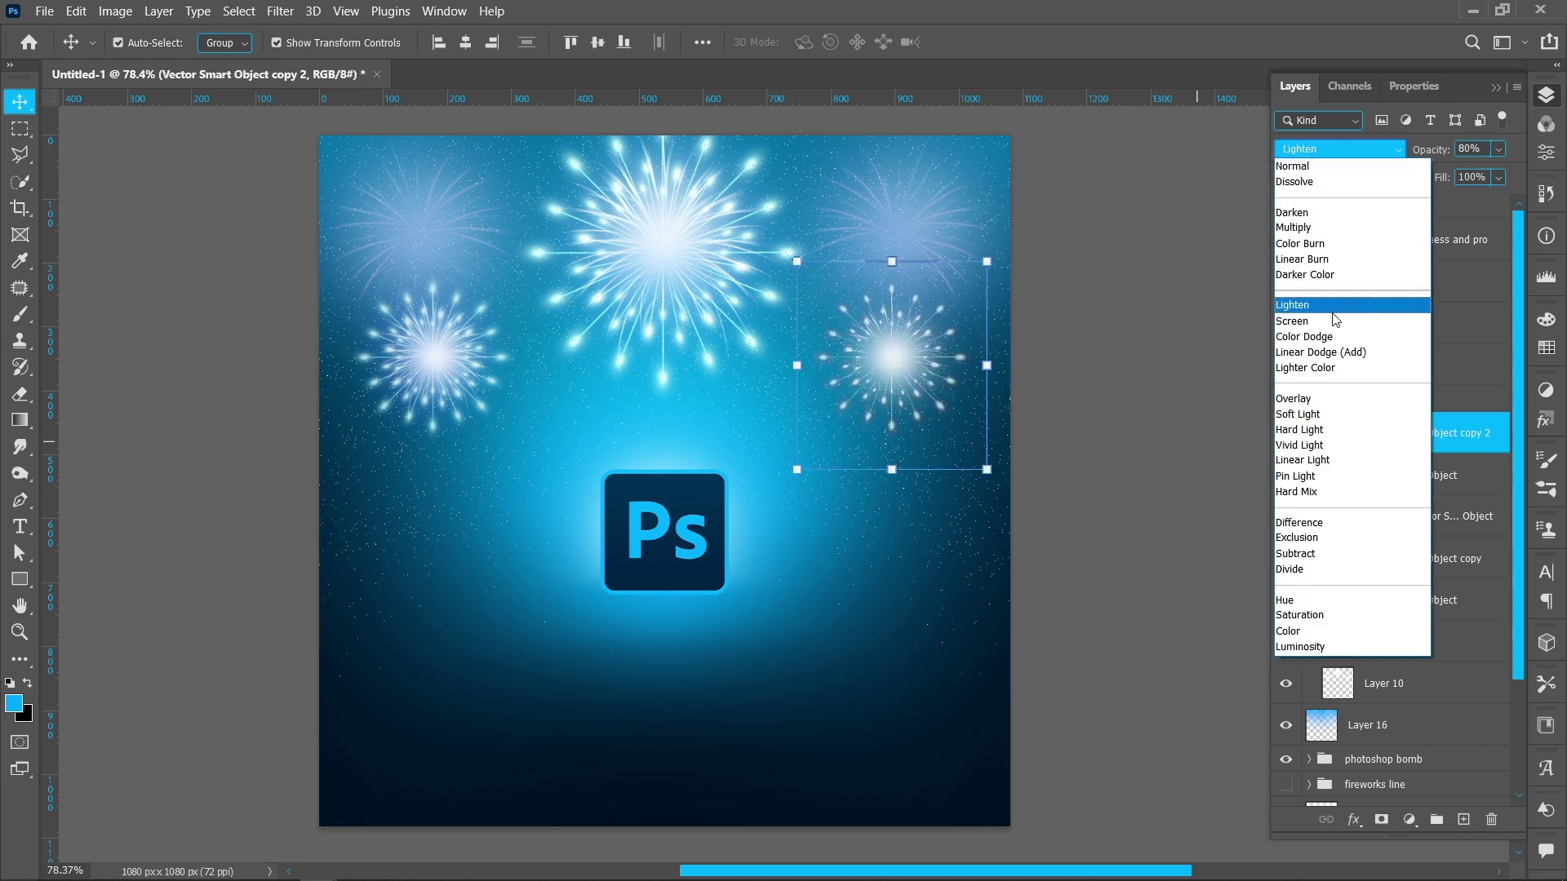
left_click(1354, 323)
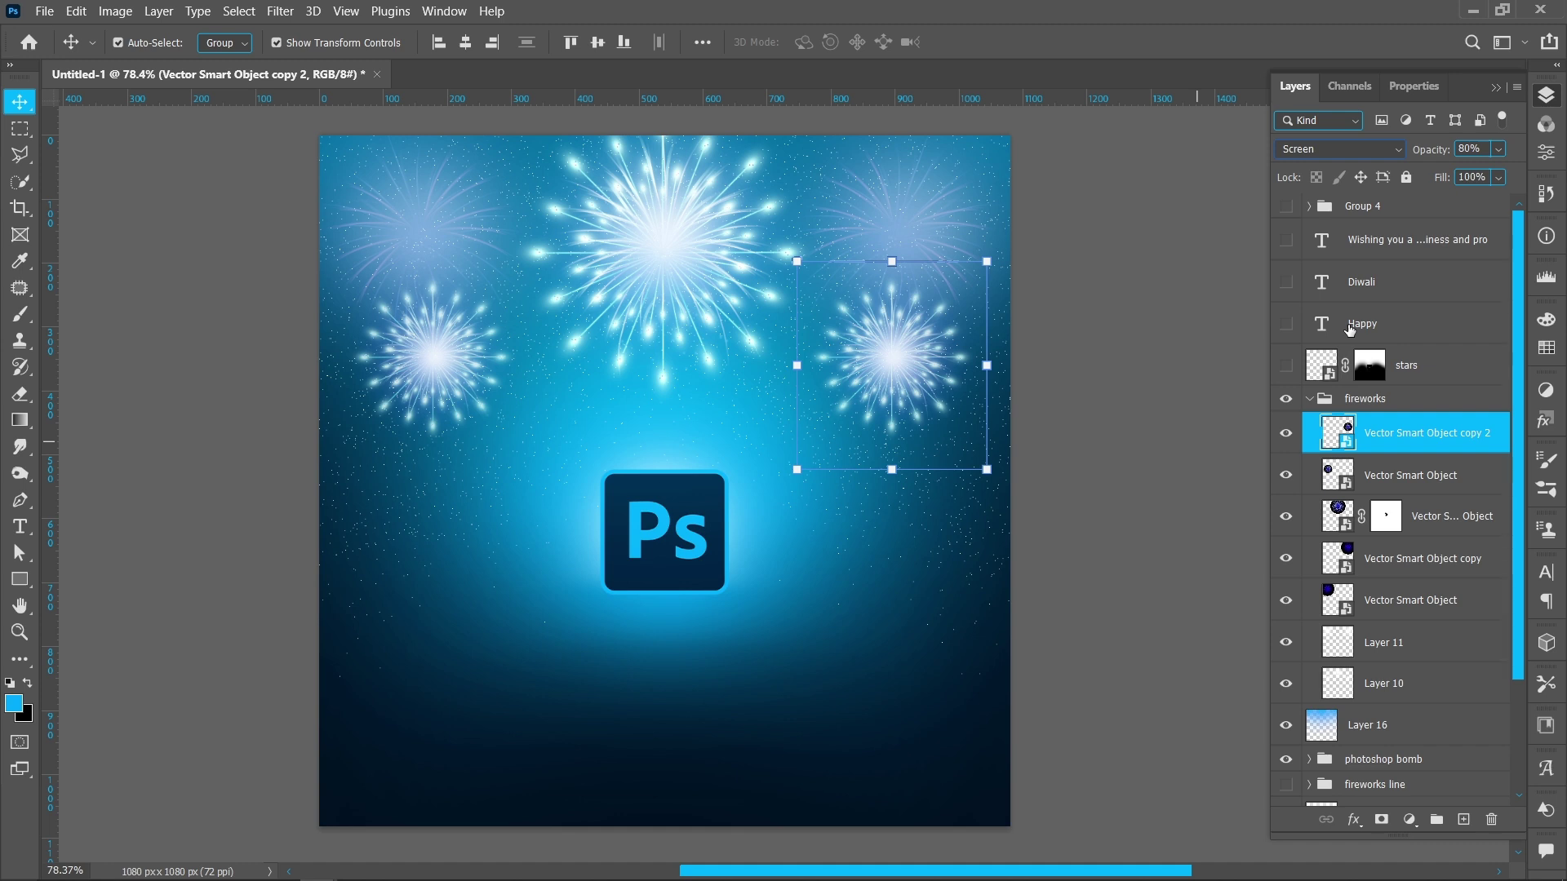
Step: Check the blend mode and opacity of each firework smart object in the fireworks group
left_click(1473, 148)
left_click(1410, 482)
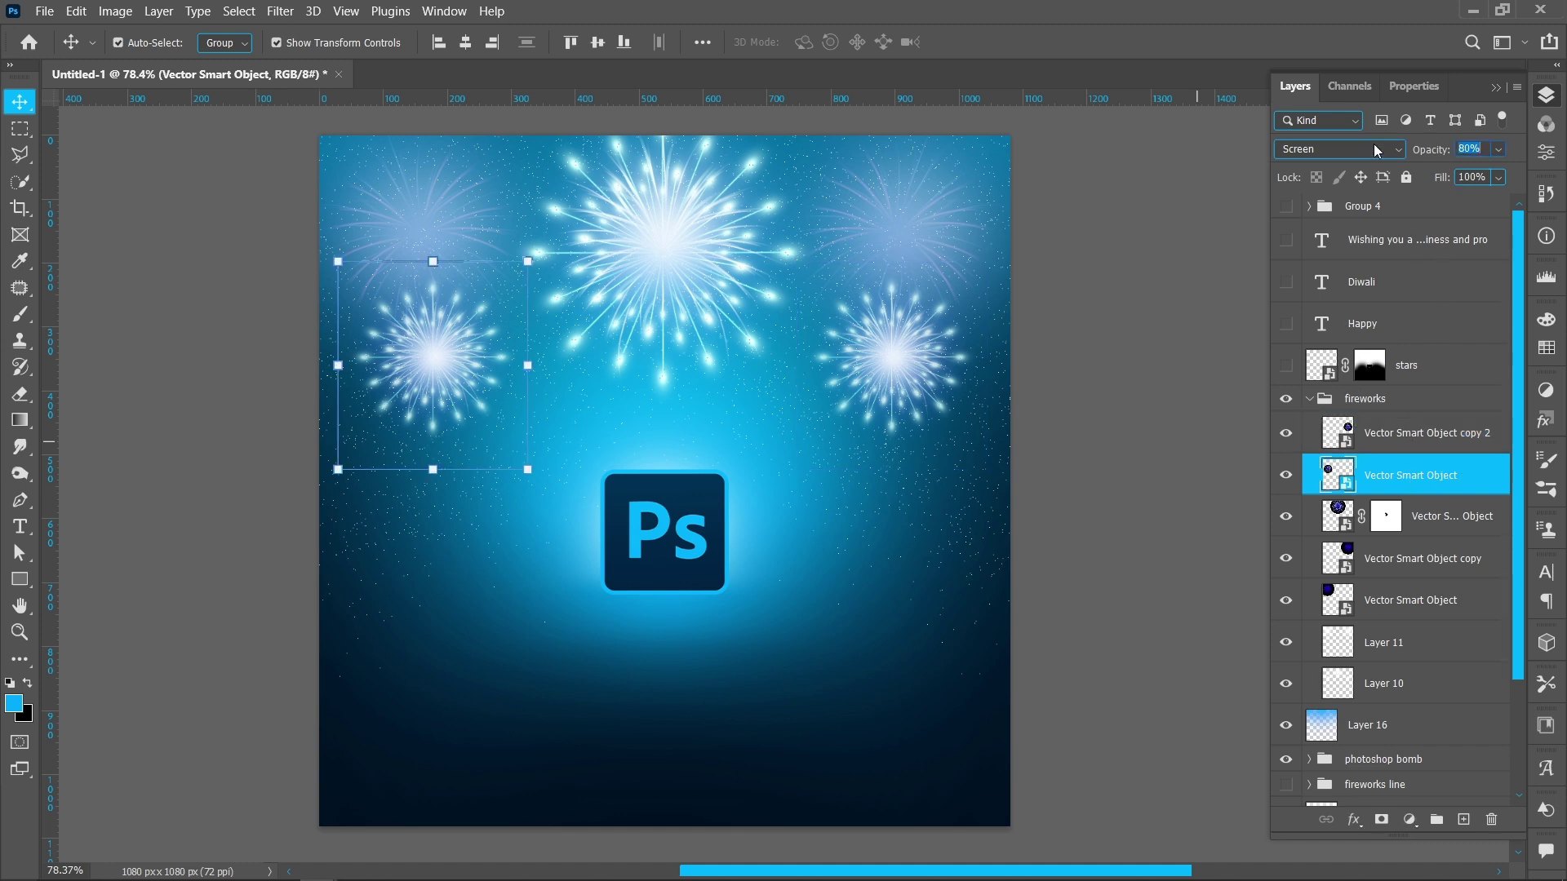
left_click(721, 255)
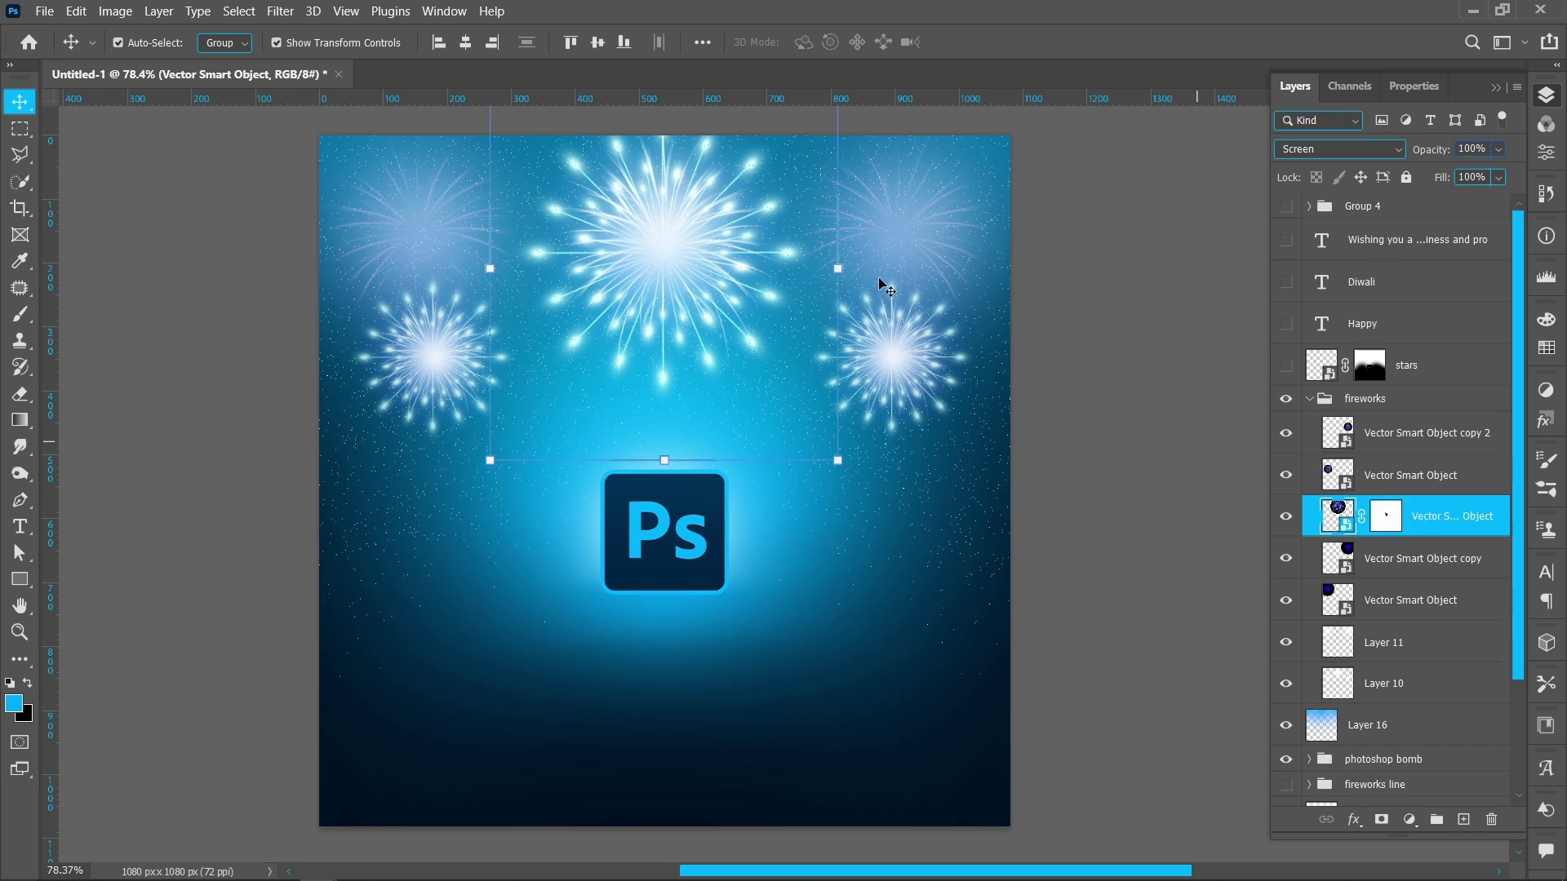
left_click(1316, 150)
left_click(1321, 322)
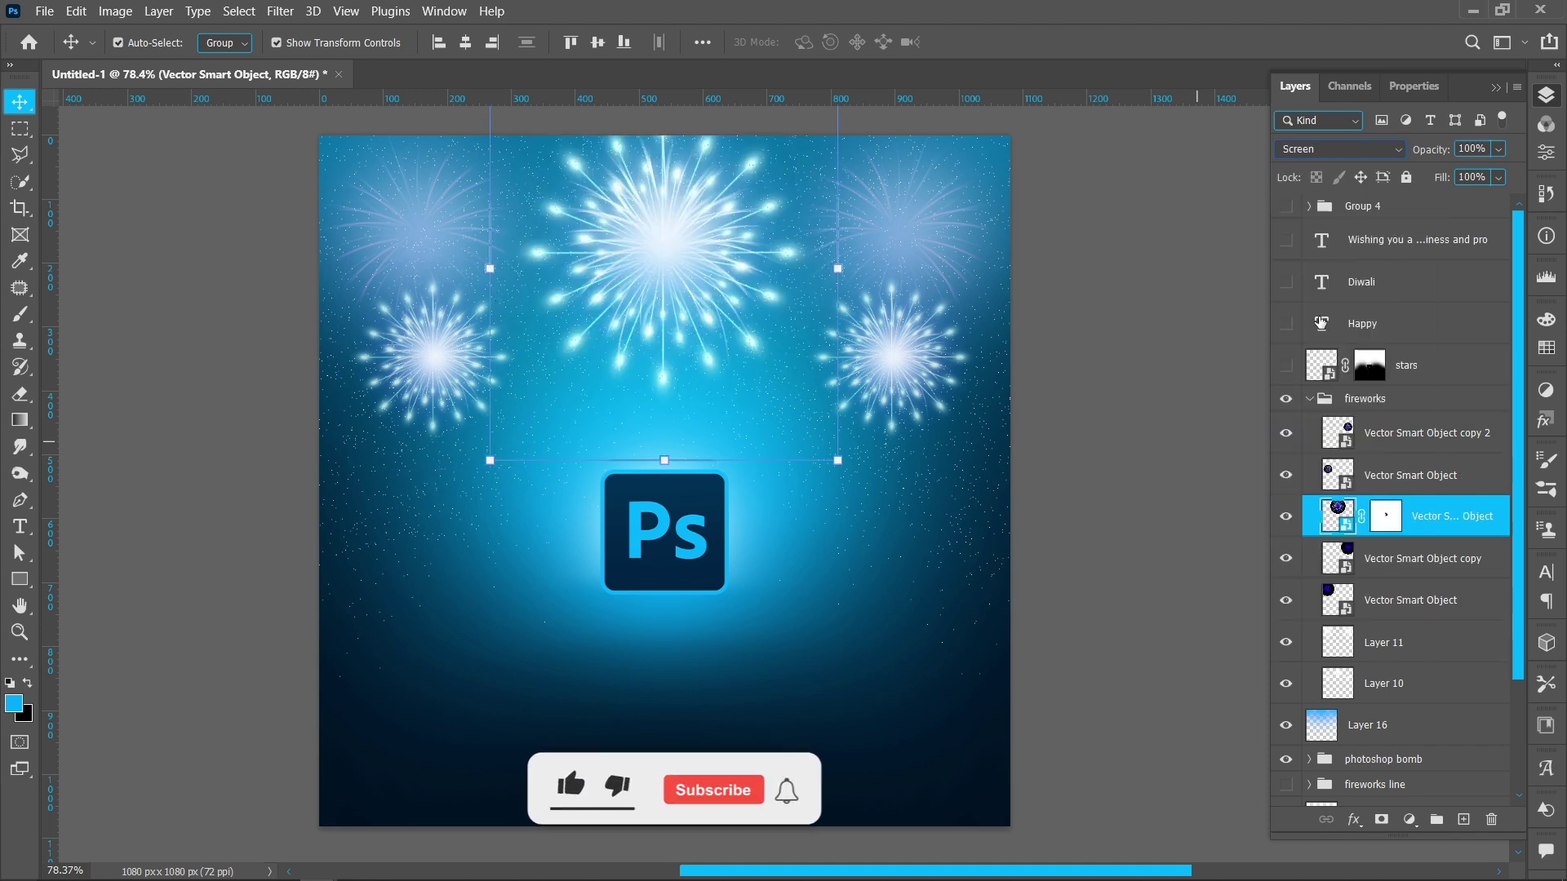
left_click(918, 247)
left_click(1373, 567)
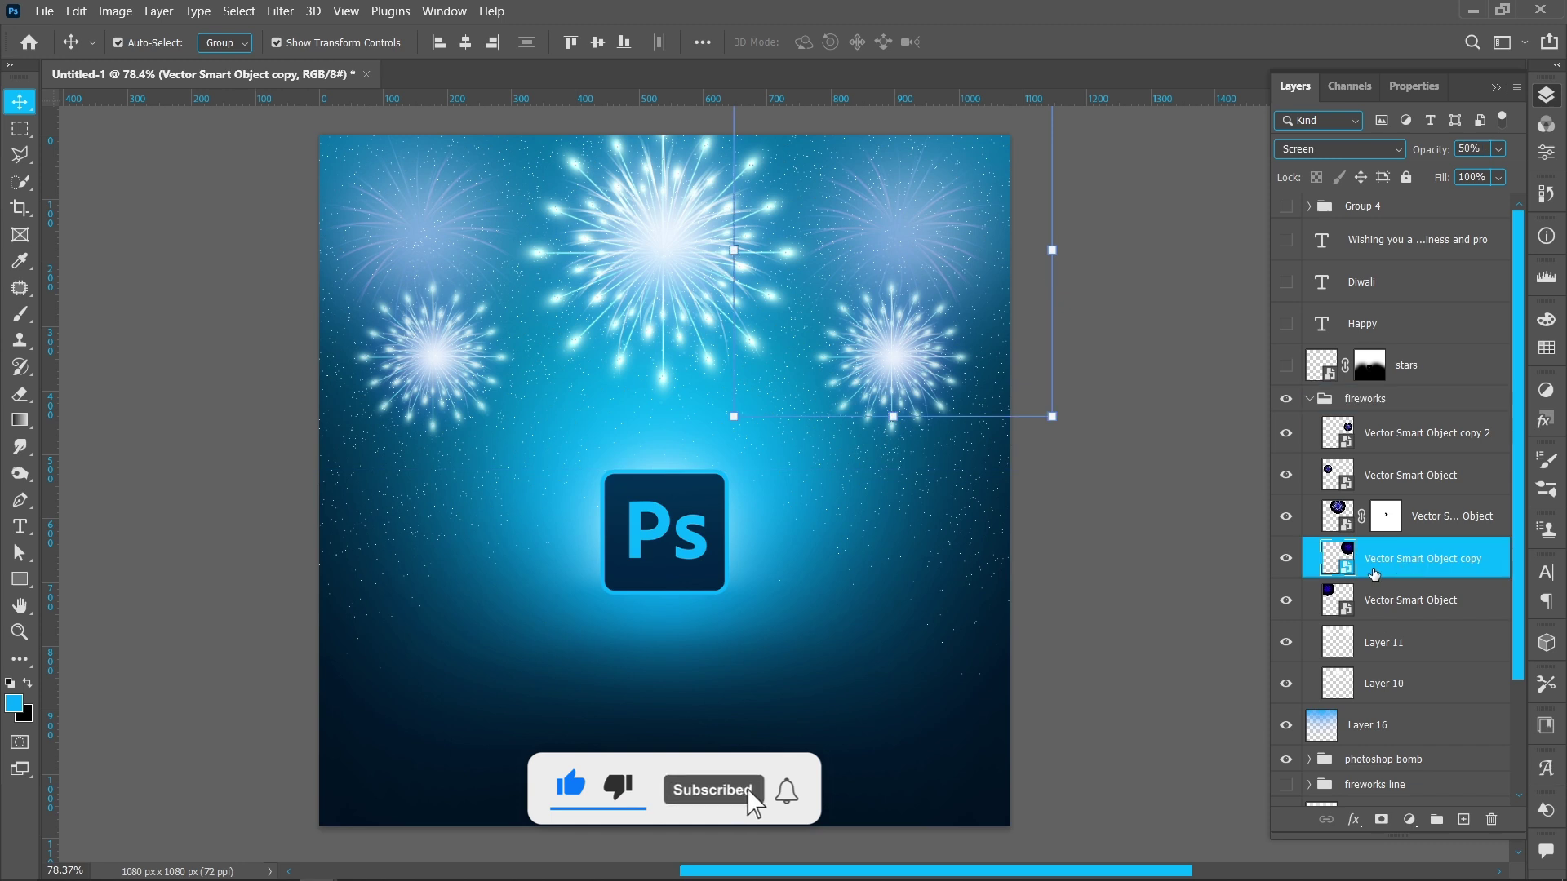
left_click(1368, 149)
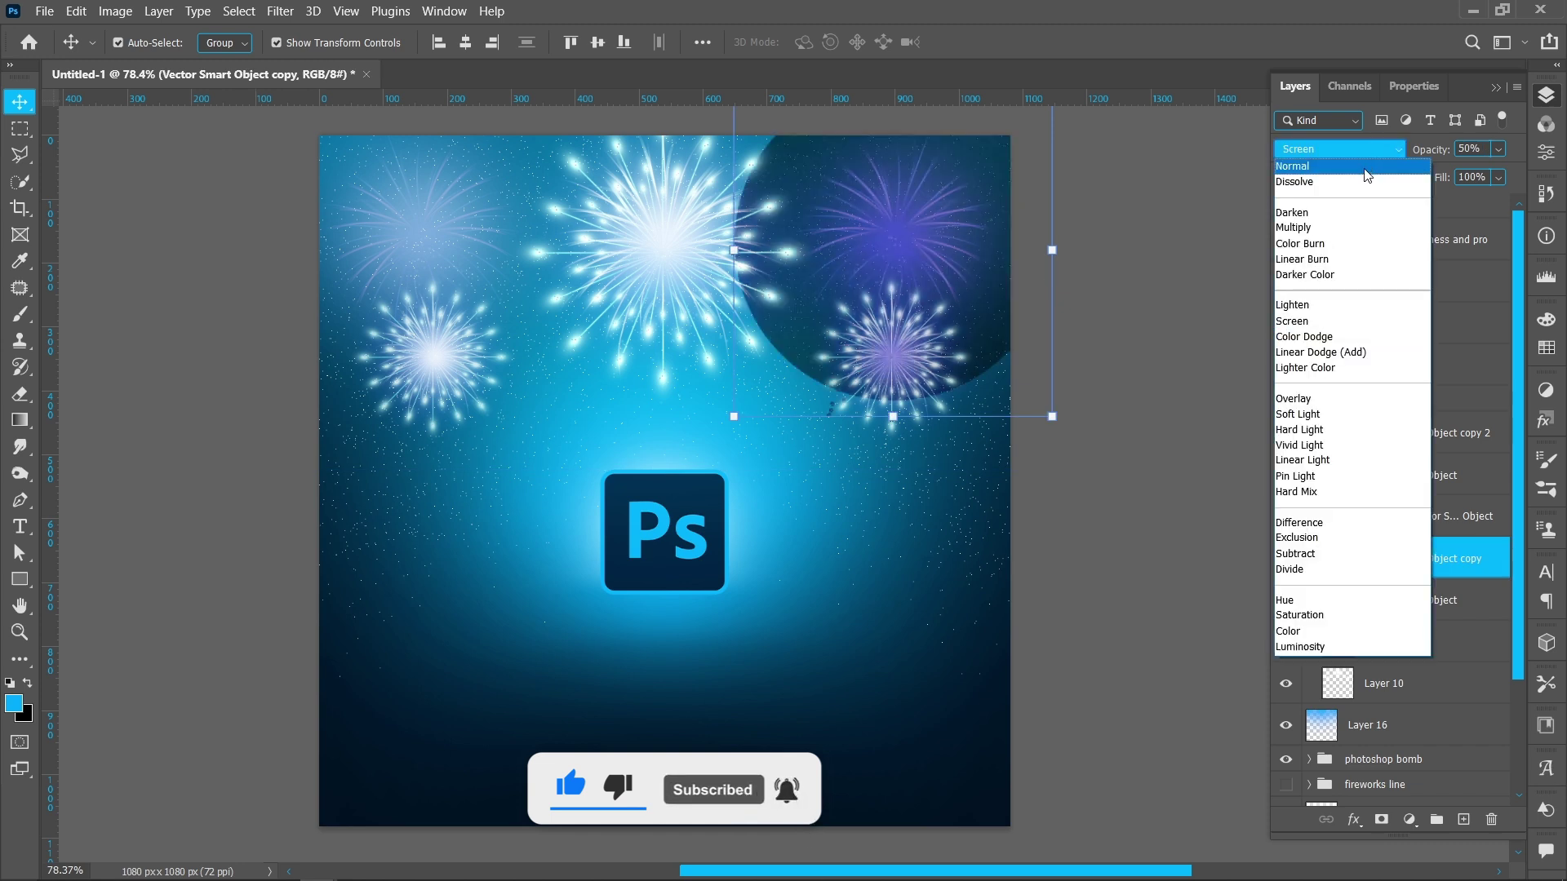
left_click(1364, 332)
left_click(1474, 155)
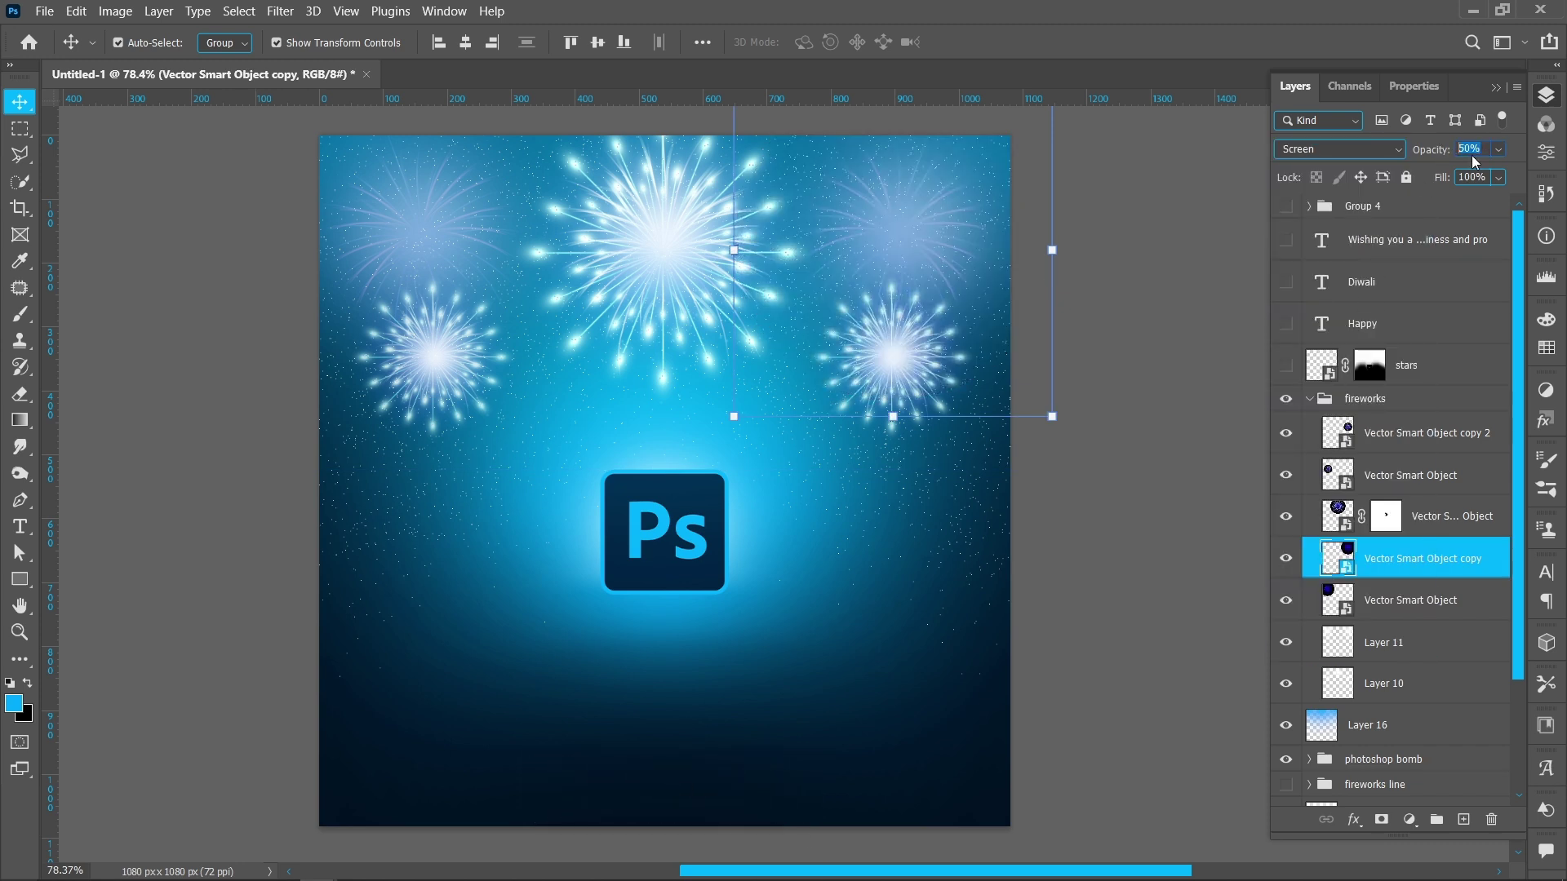
left_click(1438, 610)
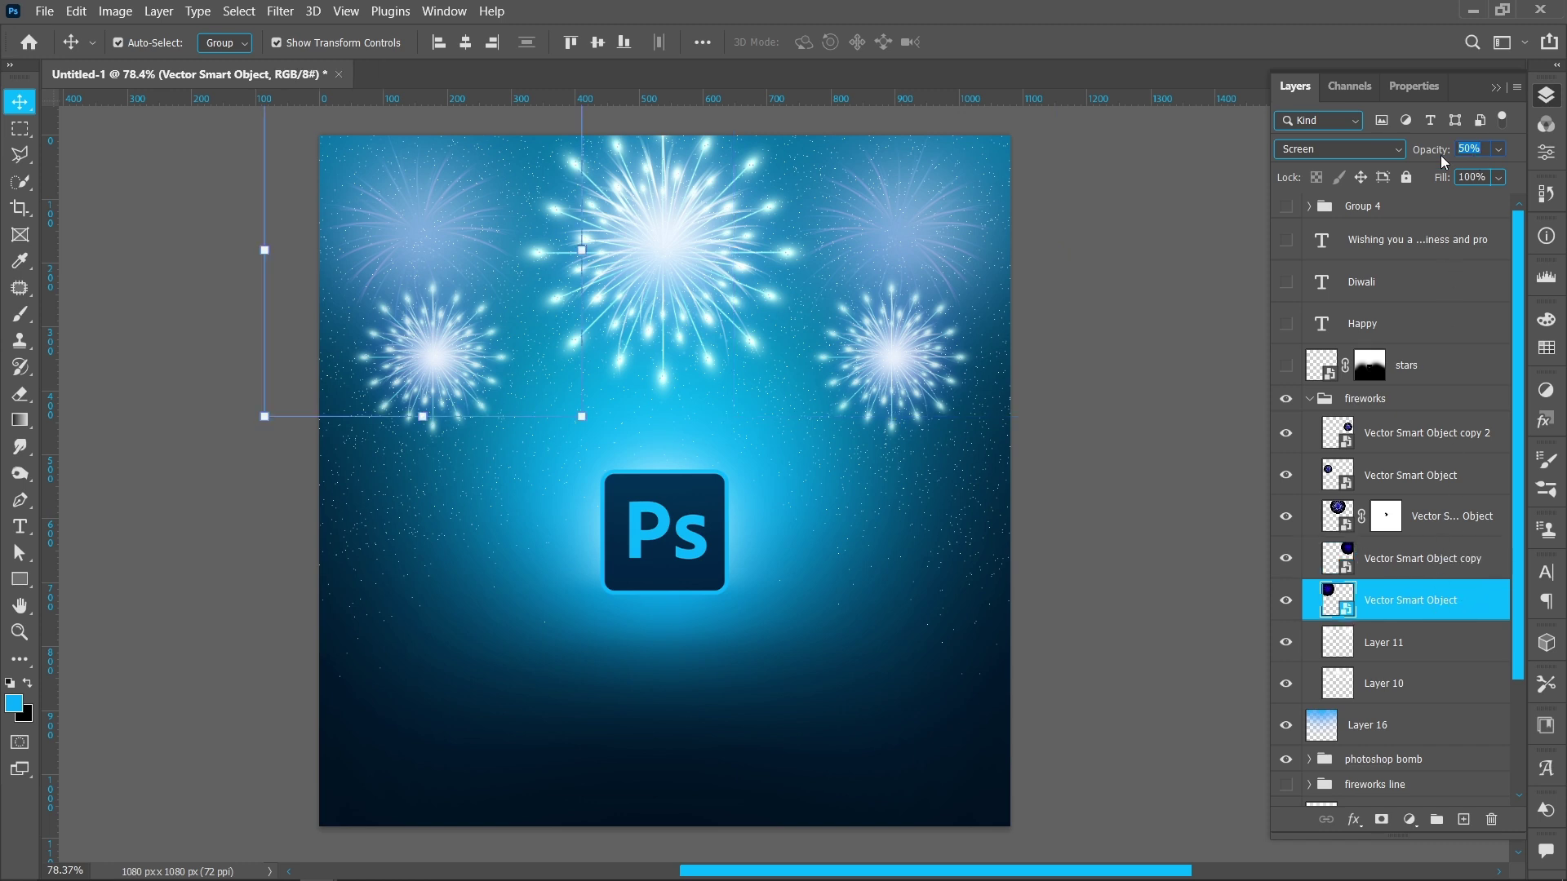
Step: Delete Layer 11 and Layer 10 and add a new empty layer at the bottom of the fireworks group
left_click(1421, 650)
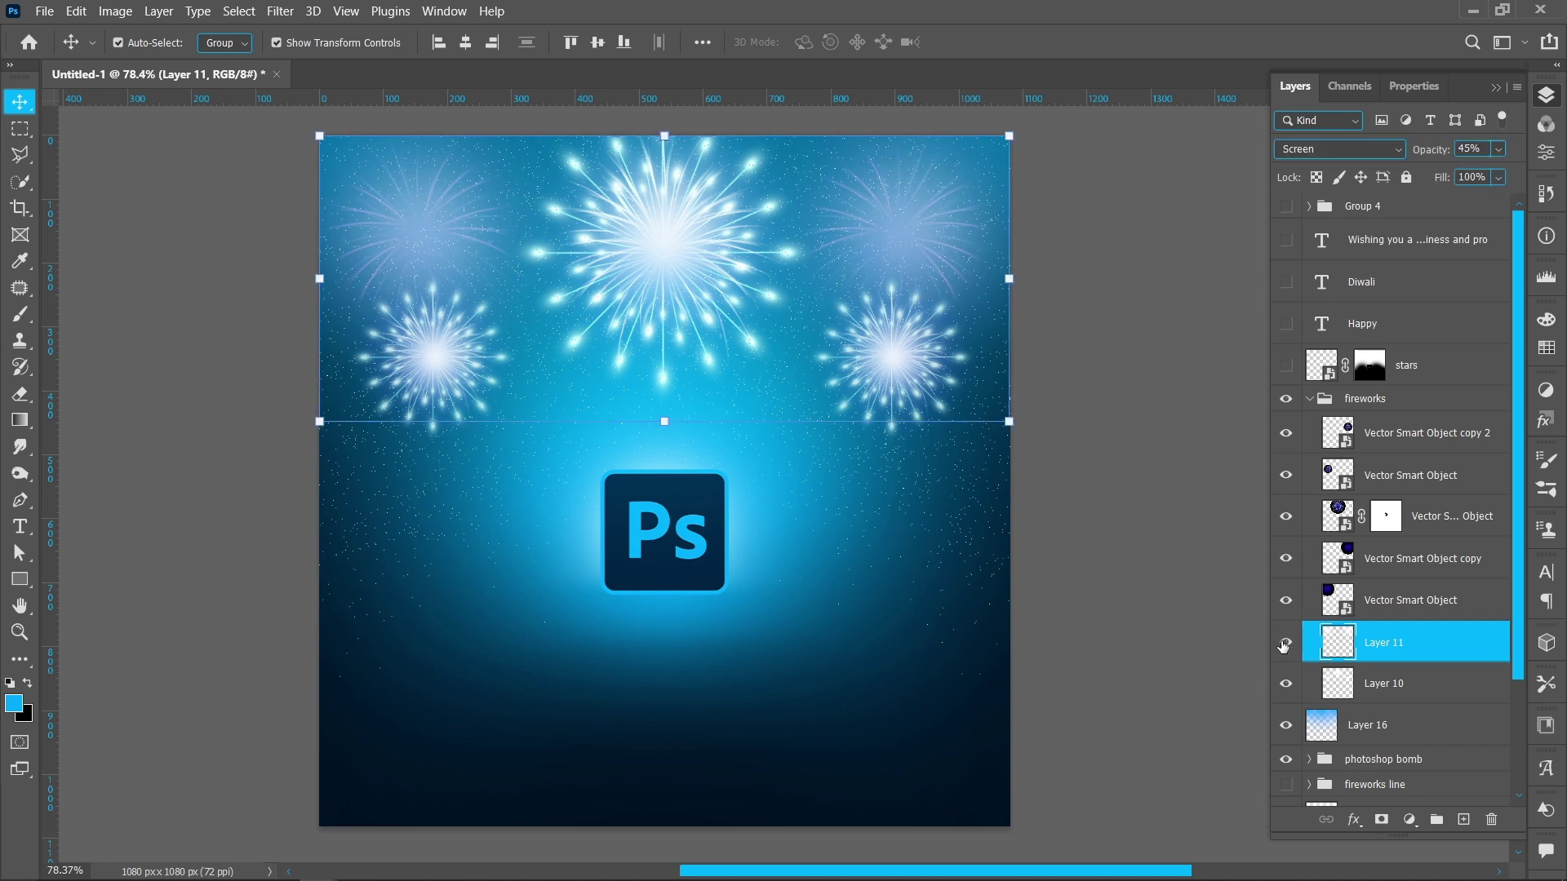
key("Delete")
key("Delete")
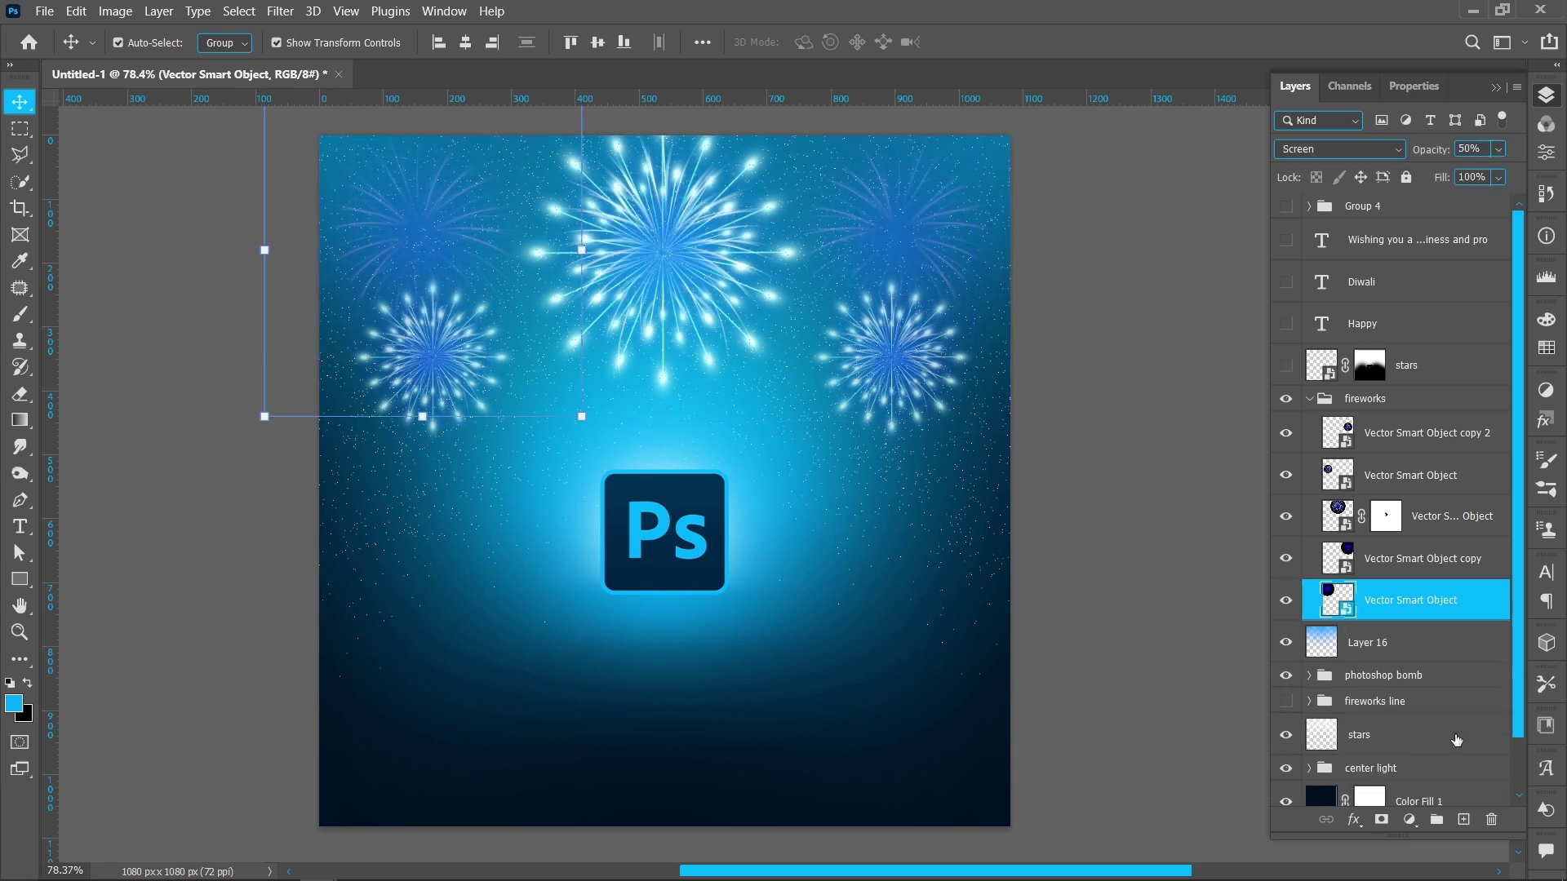
left_click(1465, 816)
left_click_drag(1417, 613, 1388, 641)
Step: Paint a white glow at the centre of the large firework on the new layer with a soft 300 px brush
key("b")
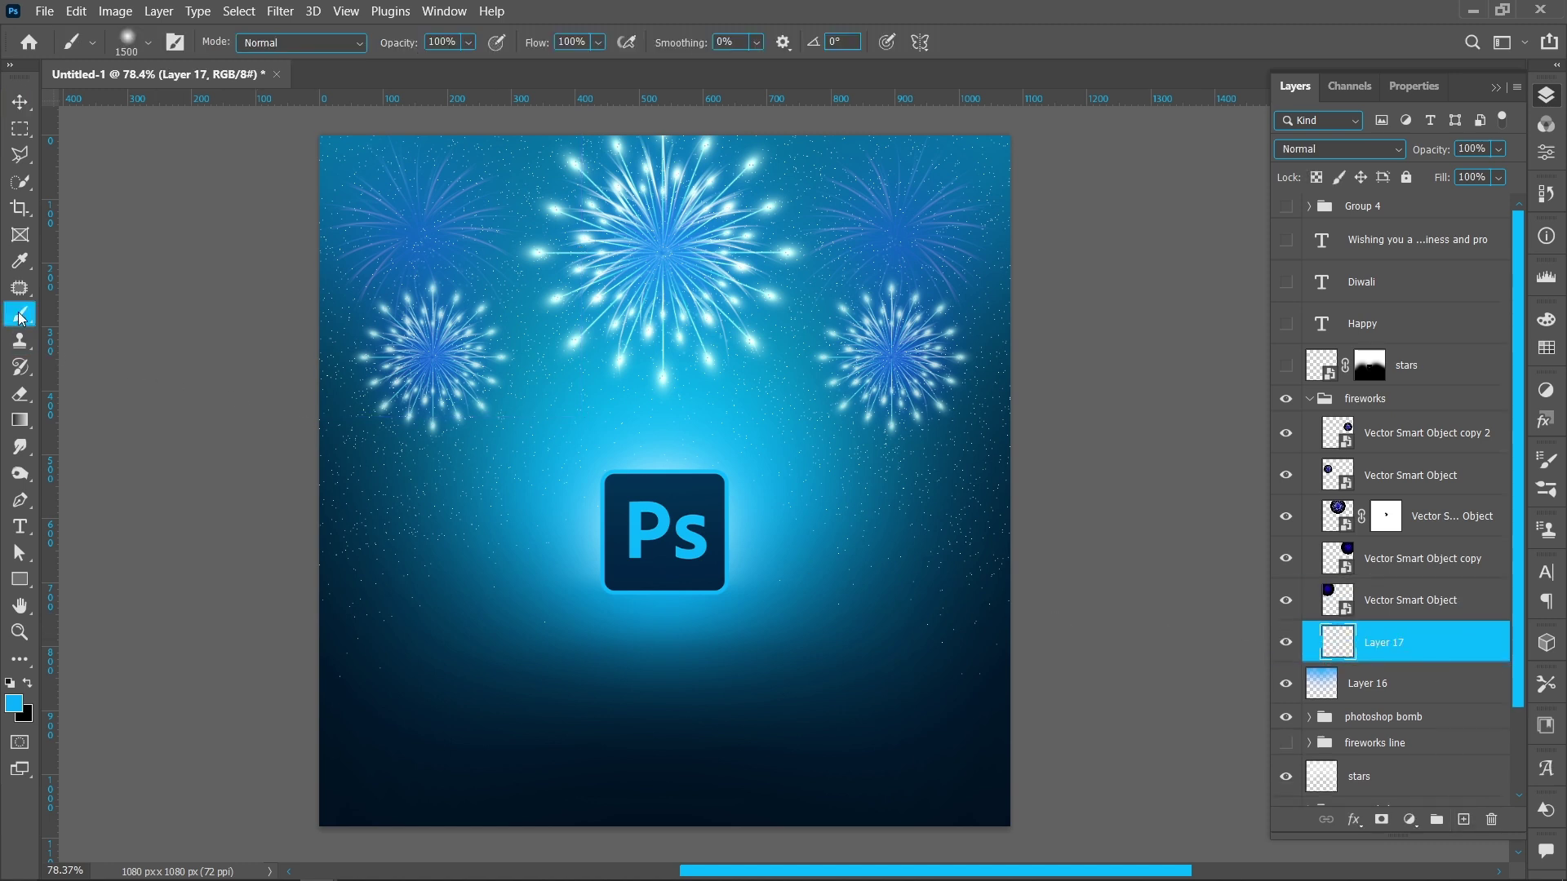
right_click(632, 394)
key("Delete")
key("Return")
right_click(667, 262)
left_click_drag(856, 289, 836, 286)
type("3")
key("Return")
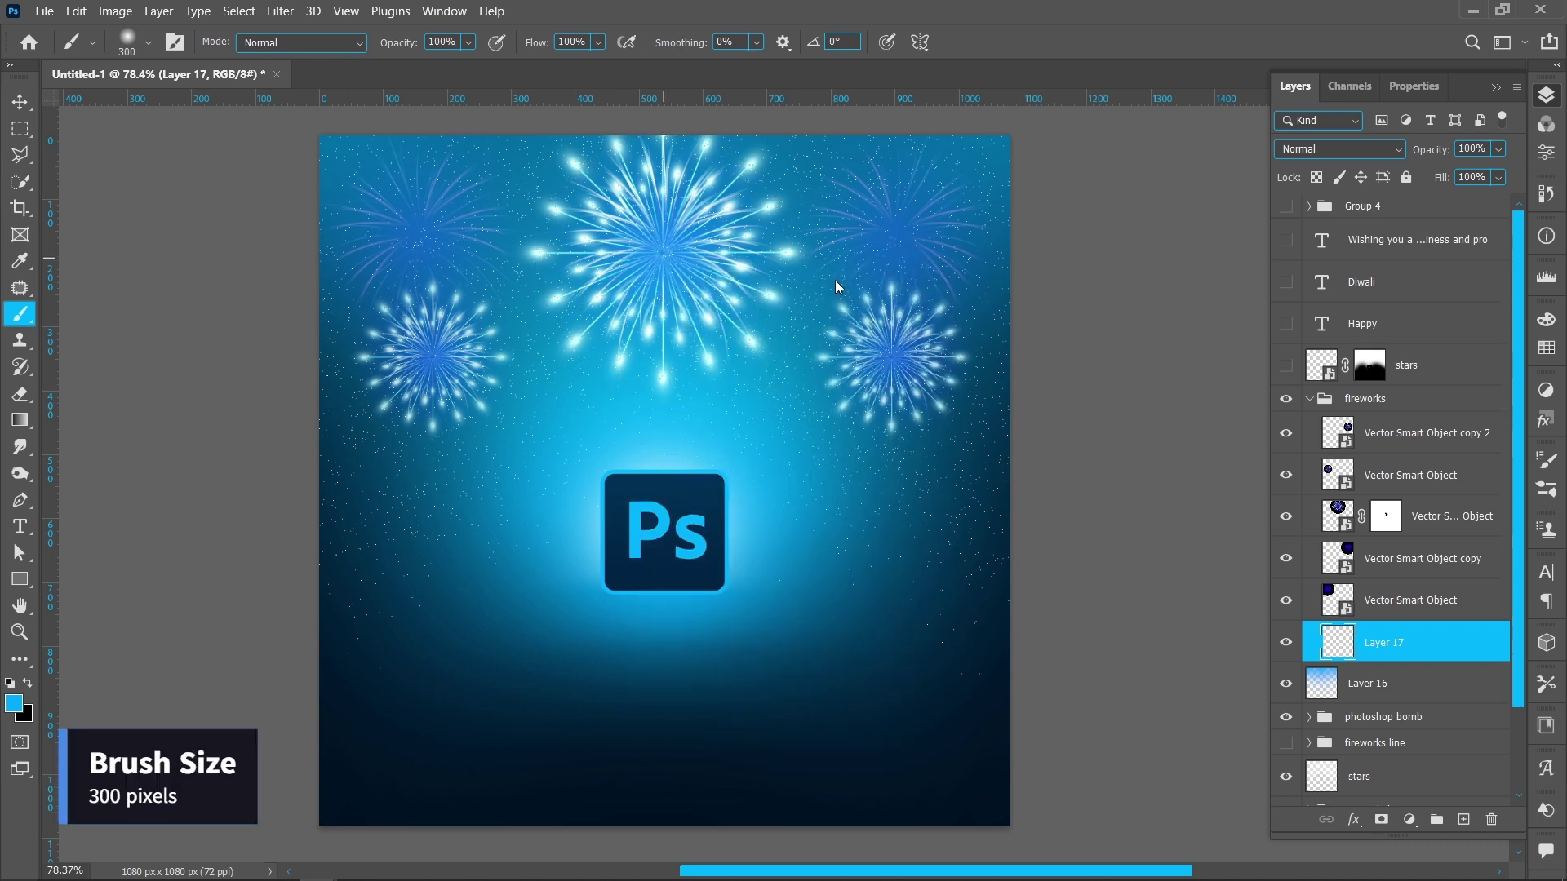
left_click(9, 682)
left_click(27, 686)
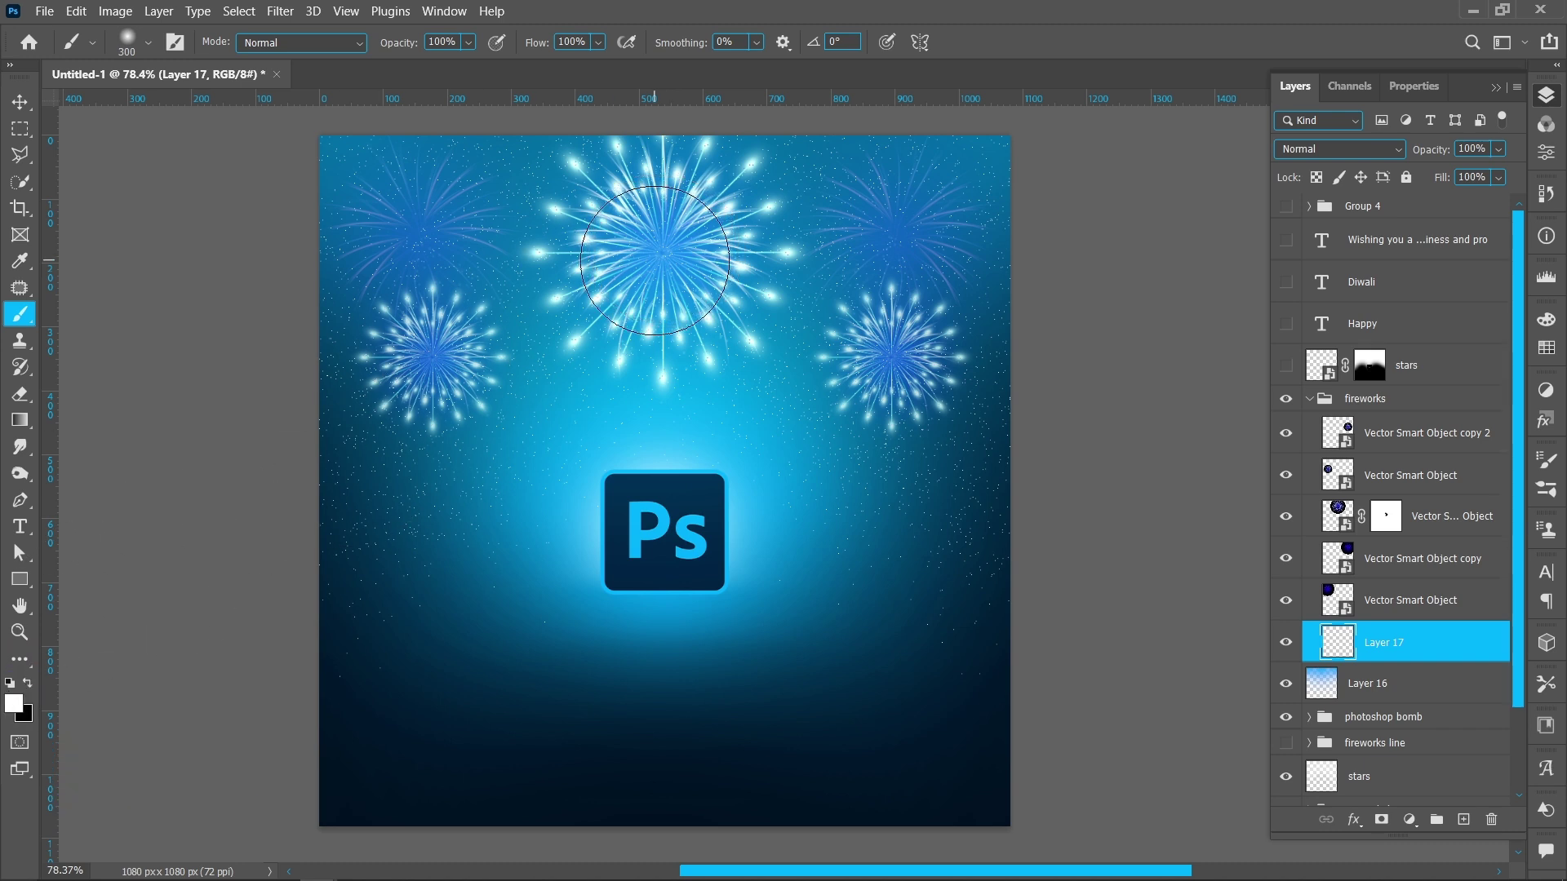
left_click(663, 247)
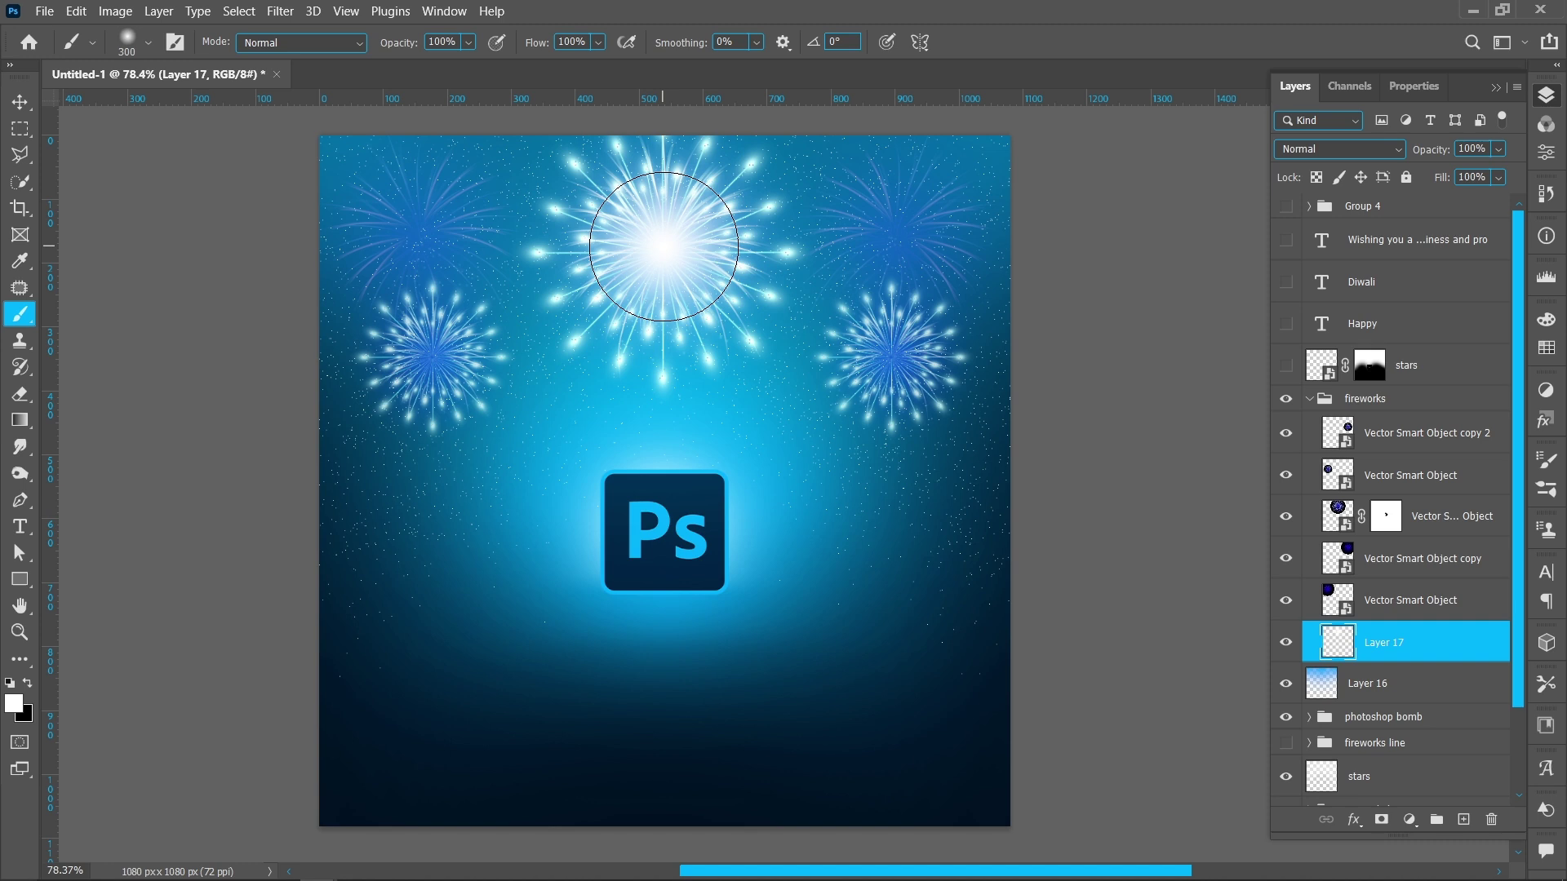
Step: Paint white glows at the centres of the two small lower fireworks with a 200 px brush
right_click(440, 369)
left_click(625, 390)
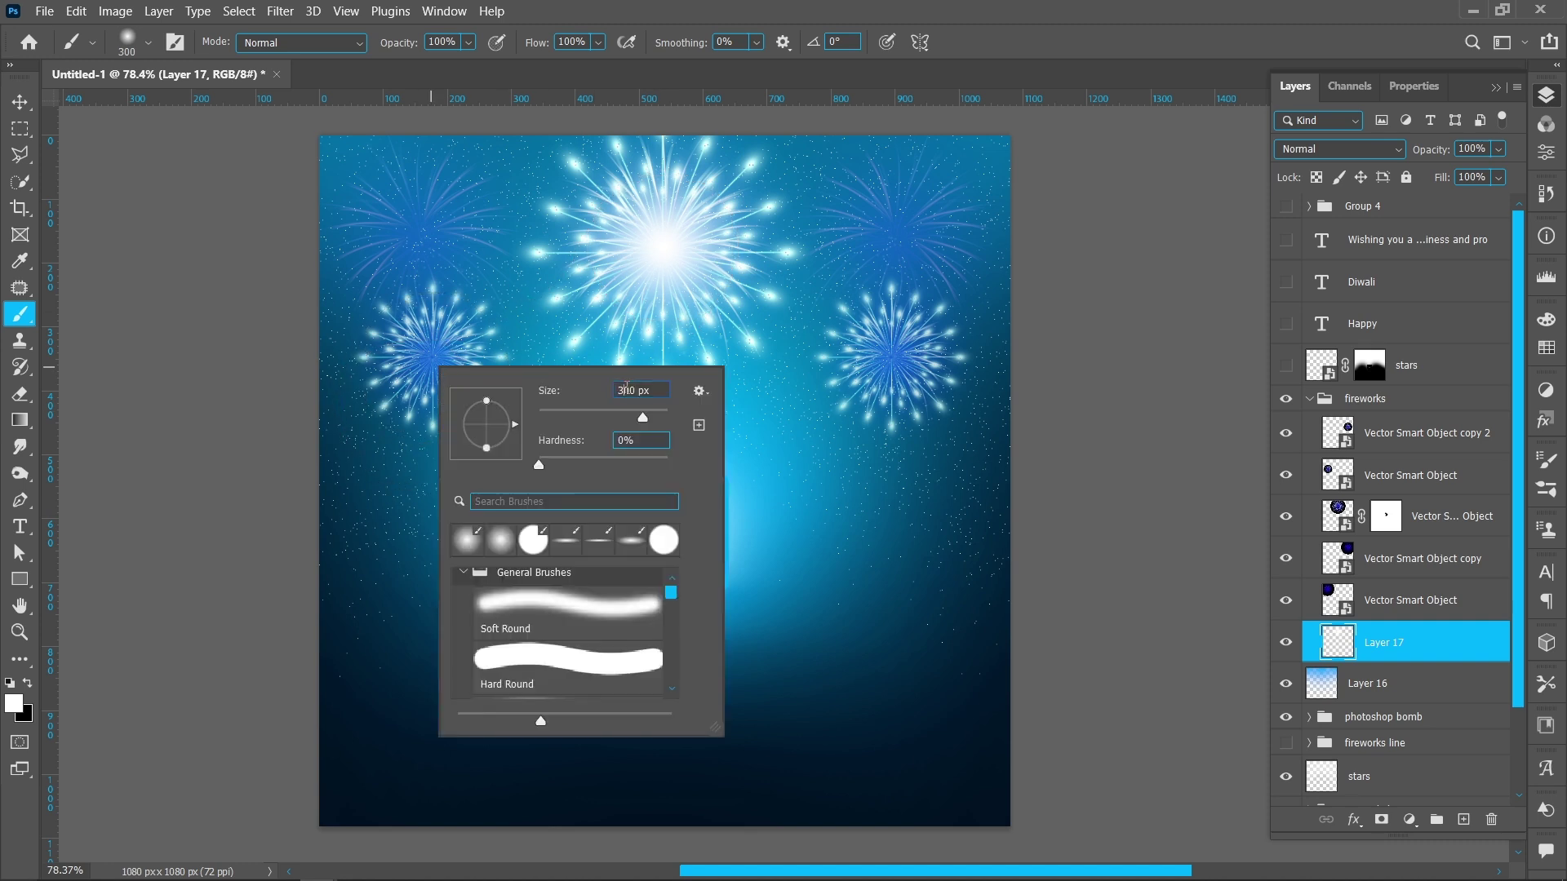
type("200")
key("Return")
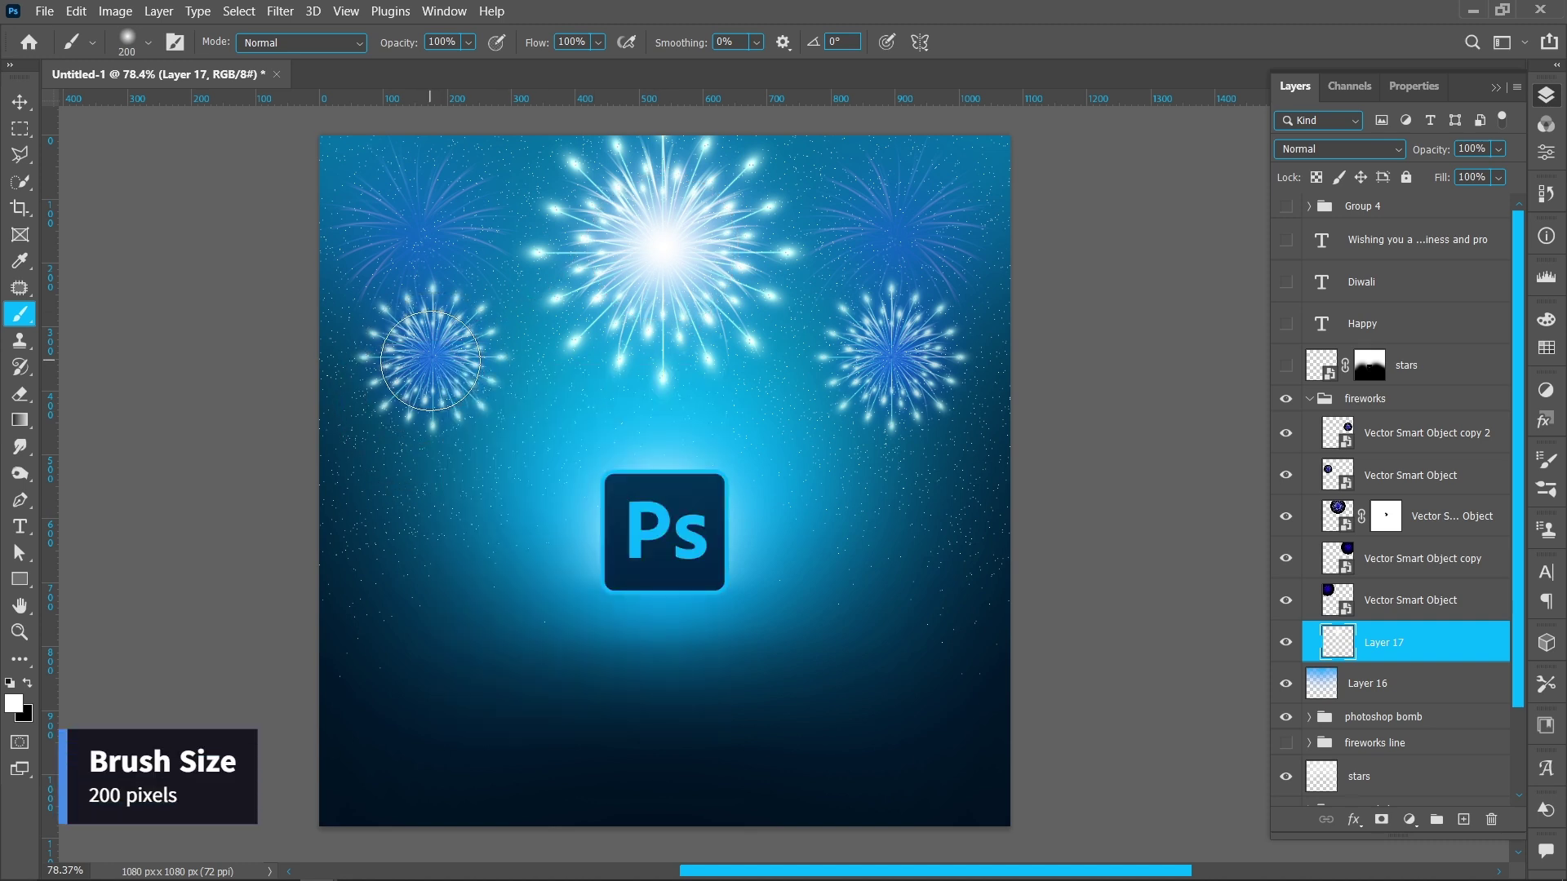
left_click(431, 358)
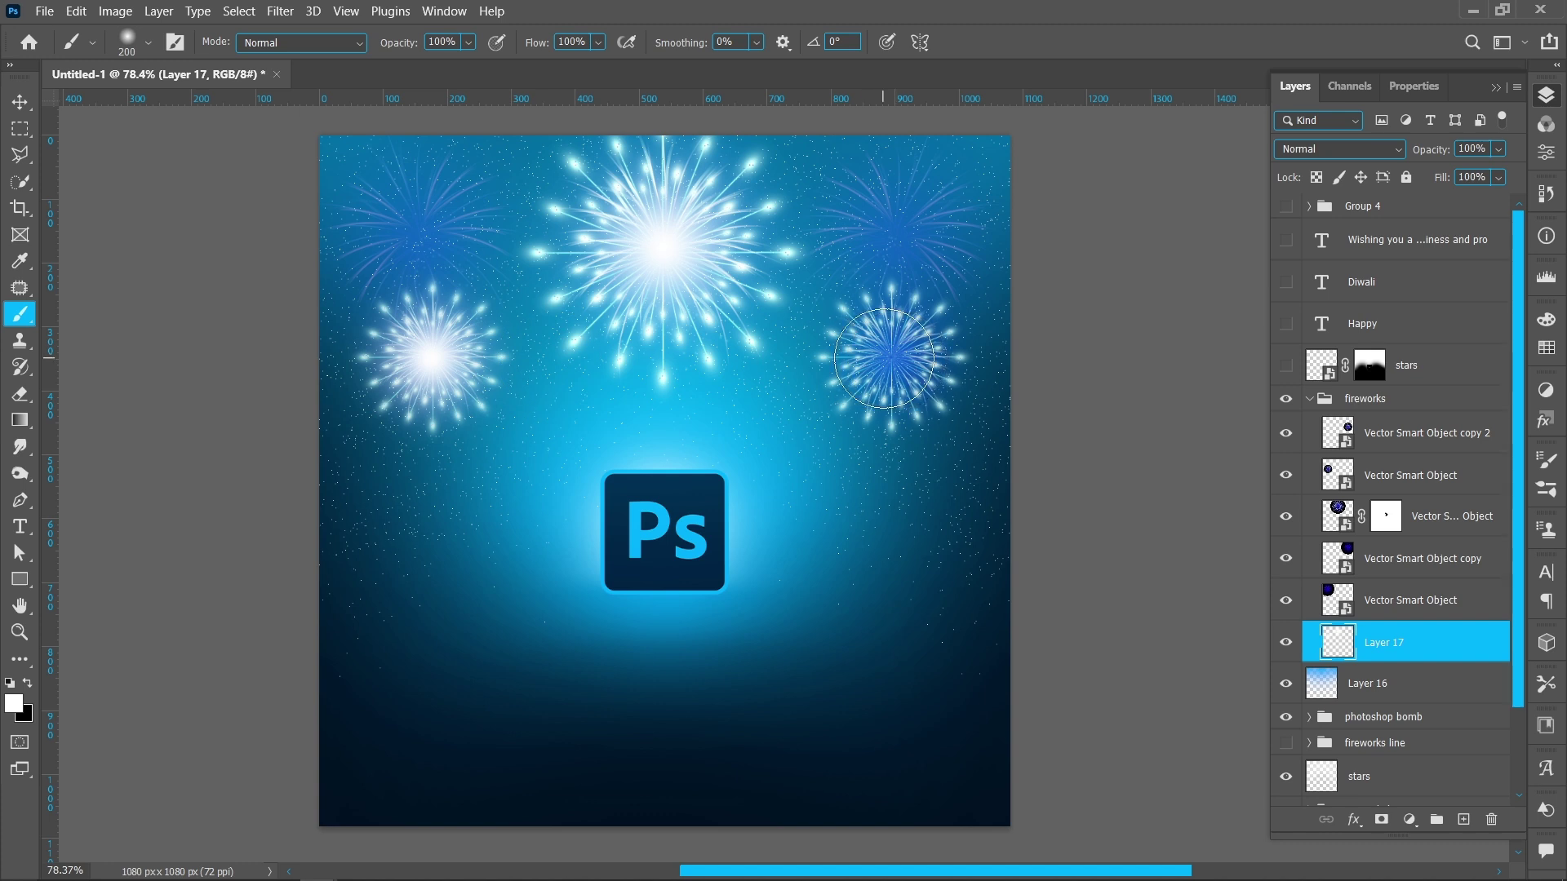
left_click(891, 361)
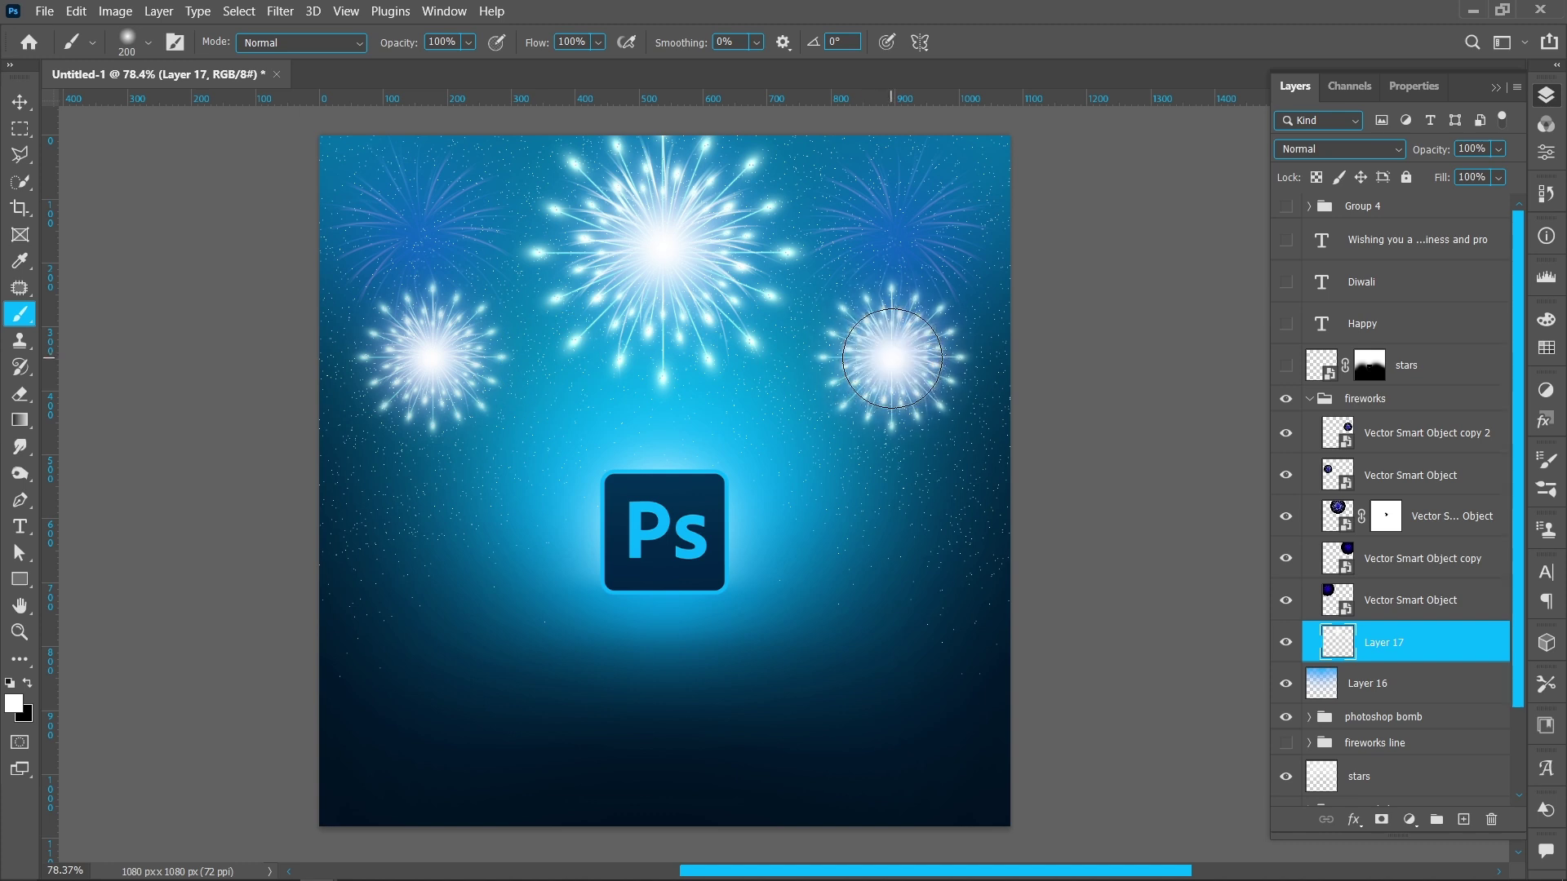
Step: Set the blend mode of Layer 17 to Screen and its opacity to 90%
left_click(1369, 147)
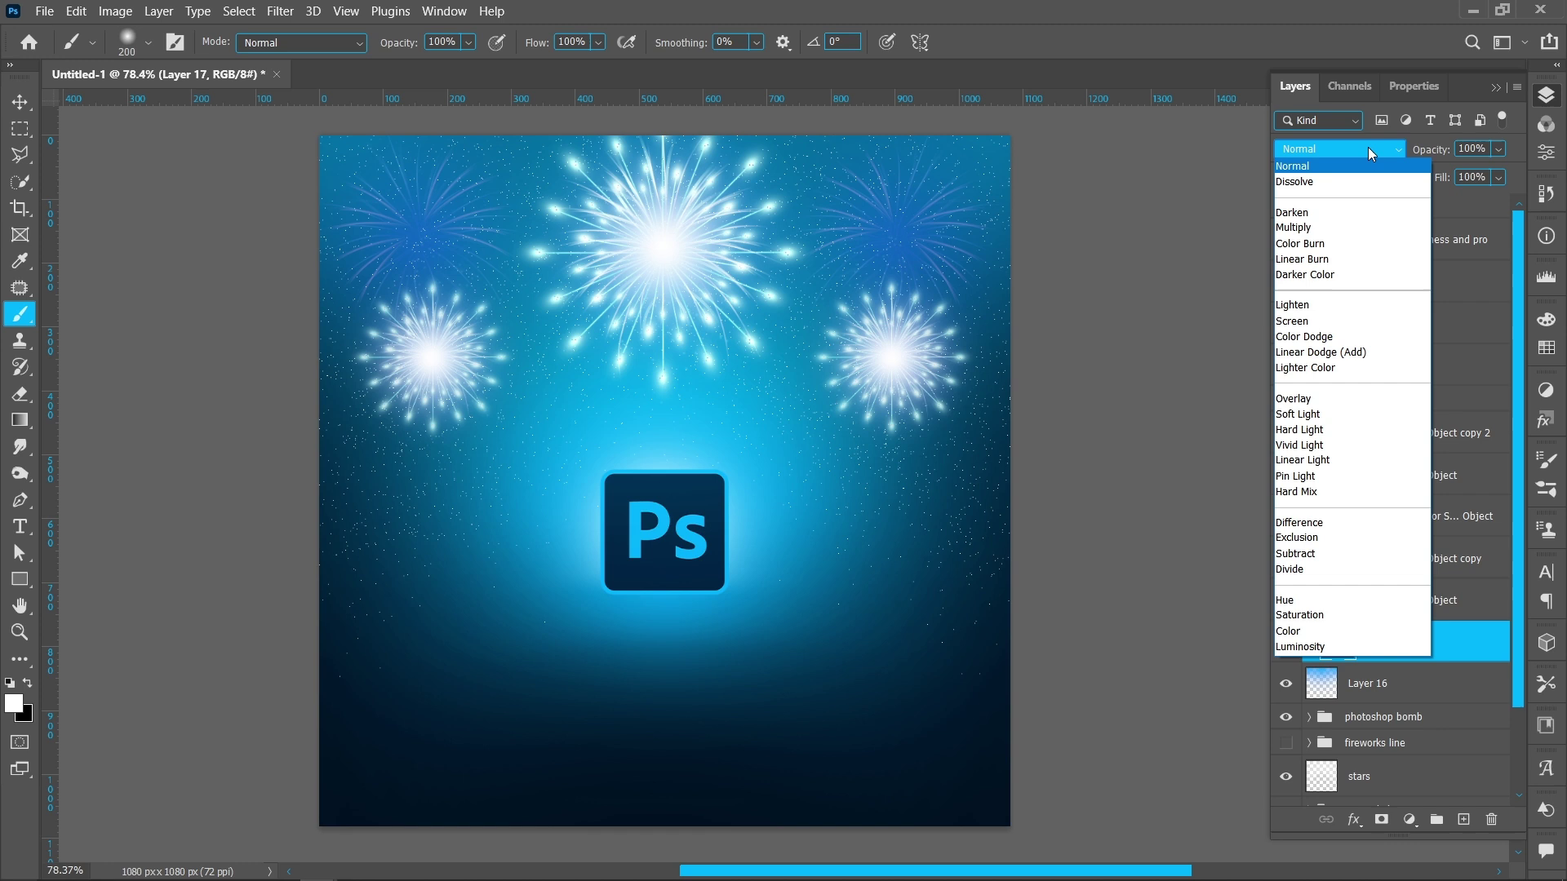
left_click(1352, 319)
left_click_drag(1487, 149, 1472, 148)
type("100")
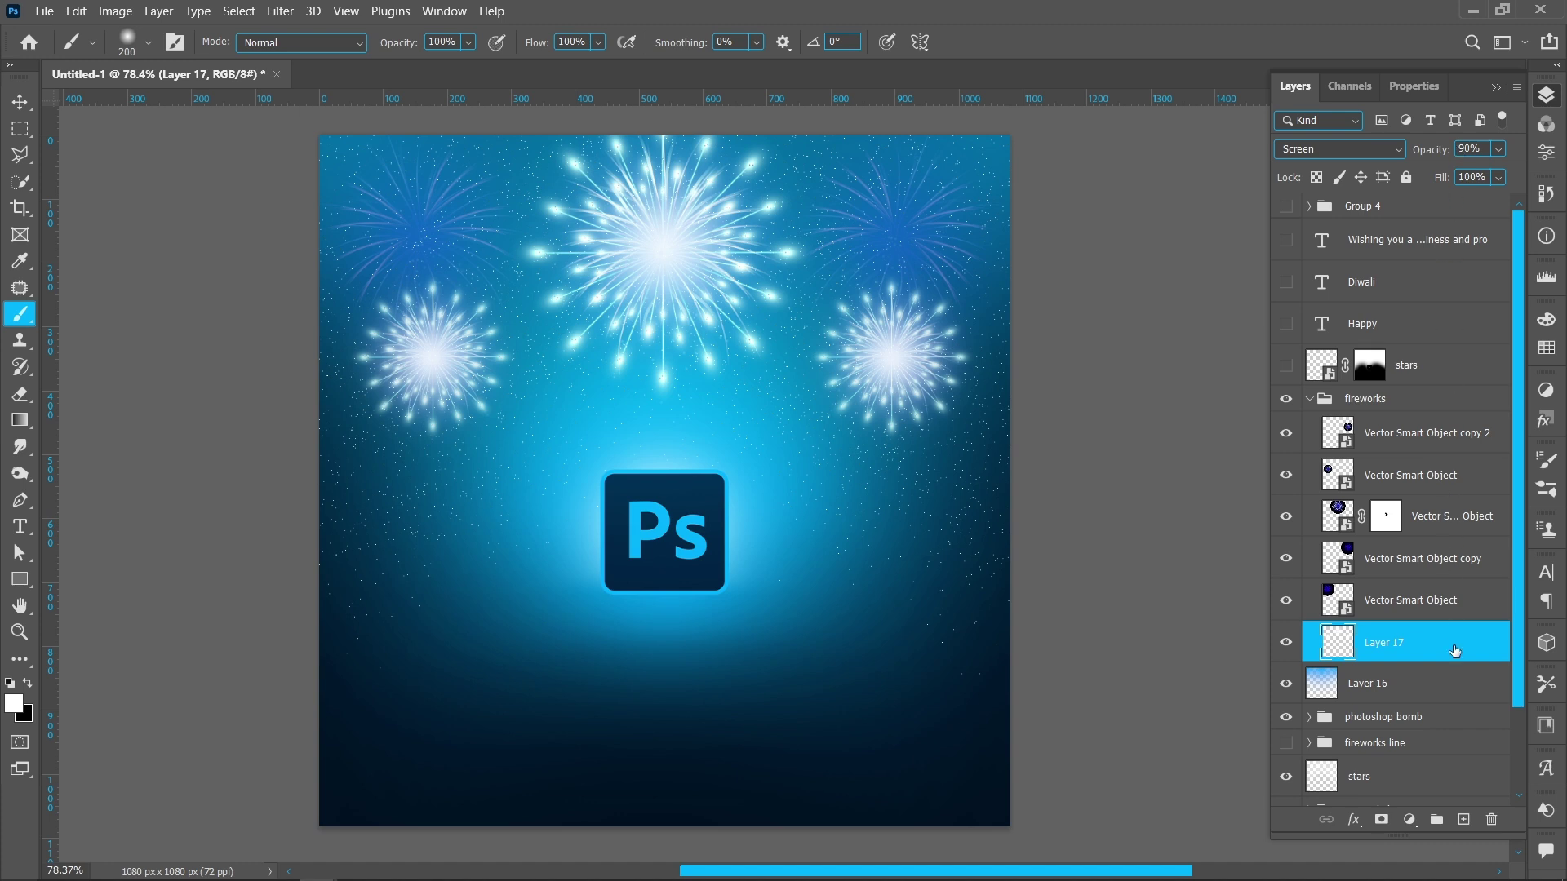
Step: Add a new layer above Layer 17 and paint white glows at the centres of the two upper blue fireworks
left_click(1463, 819)
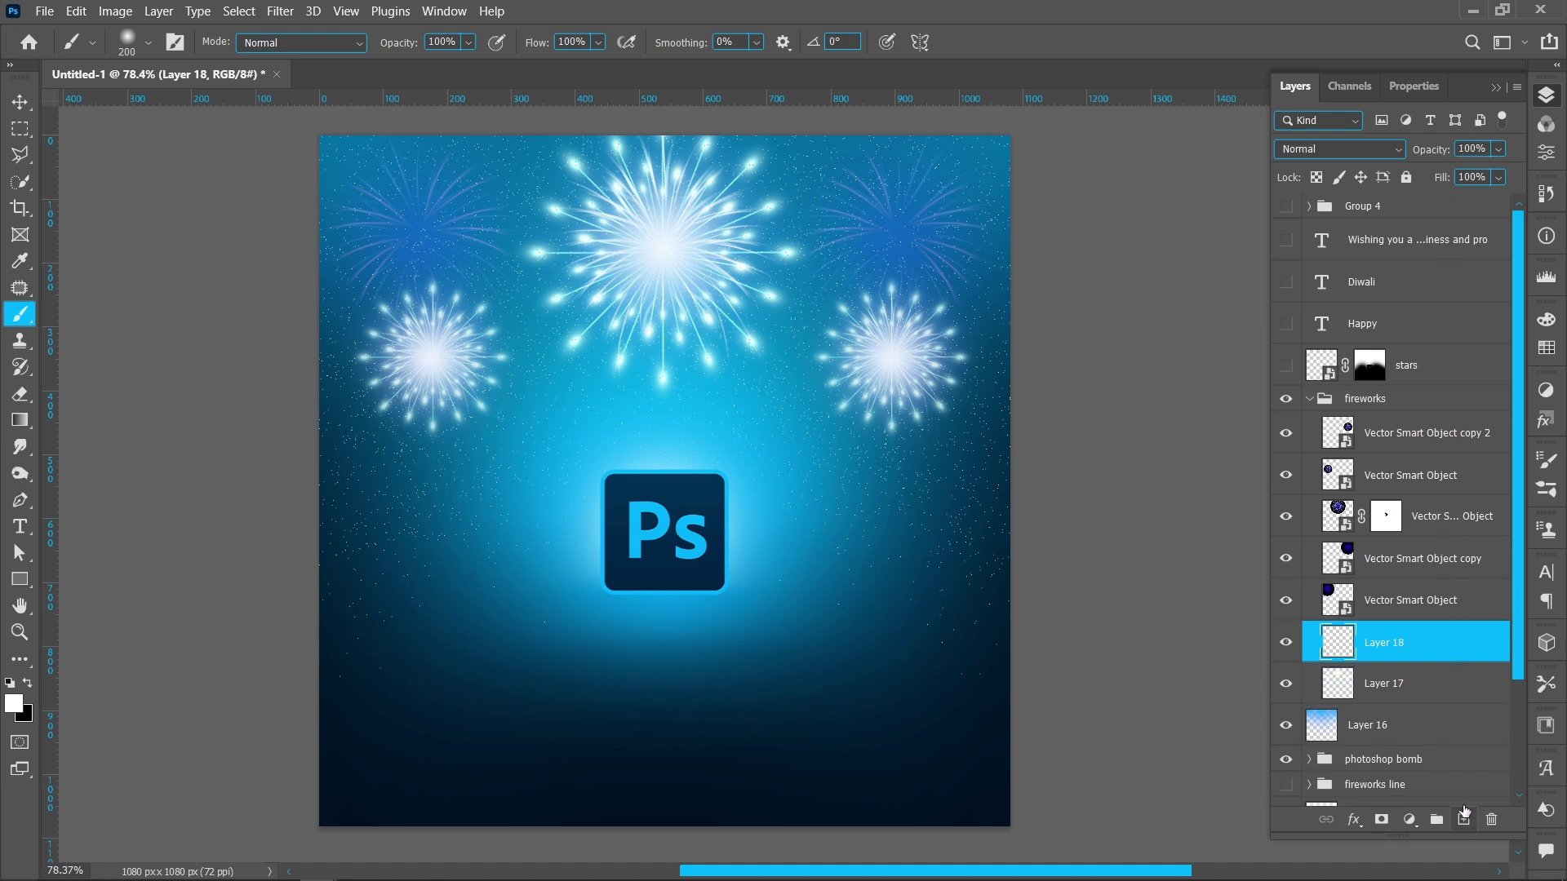
left_click(898, 226)
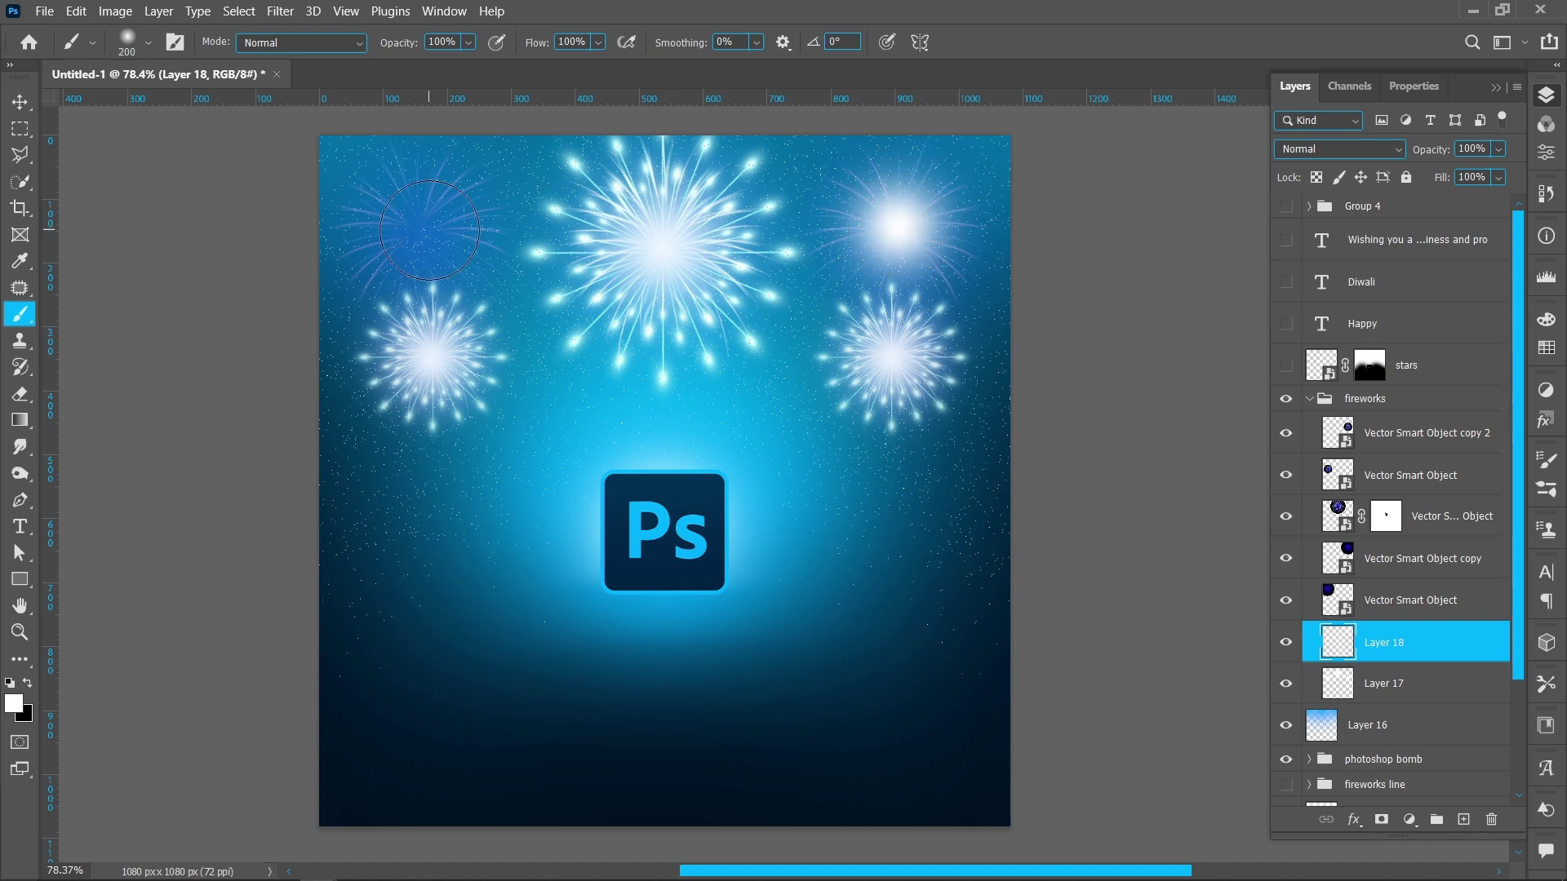
left_click(412, 222)
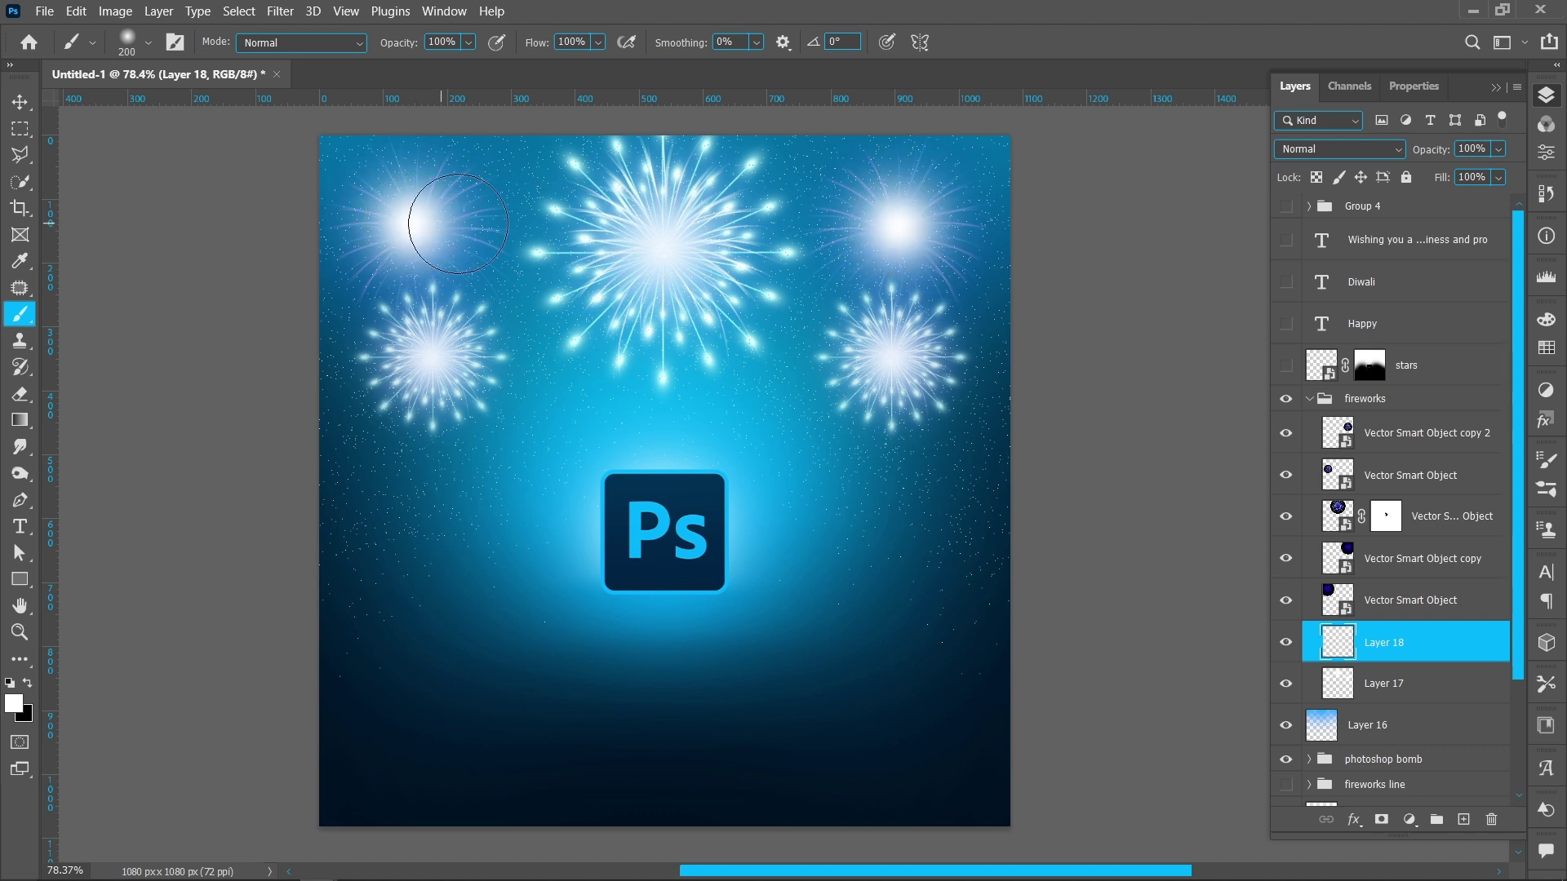
Step: Set the blend mode of Layer 18 to Screen and its opacity to 50%
left_click(1387, 148)
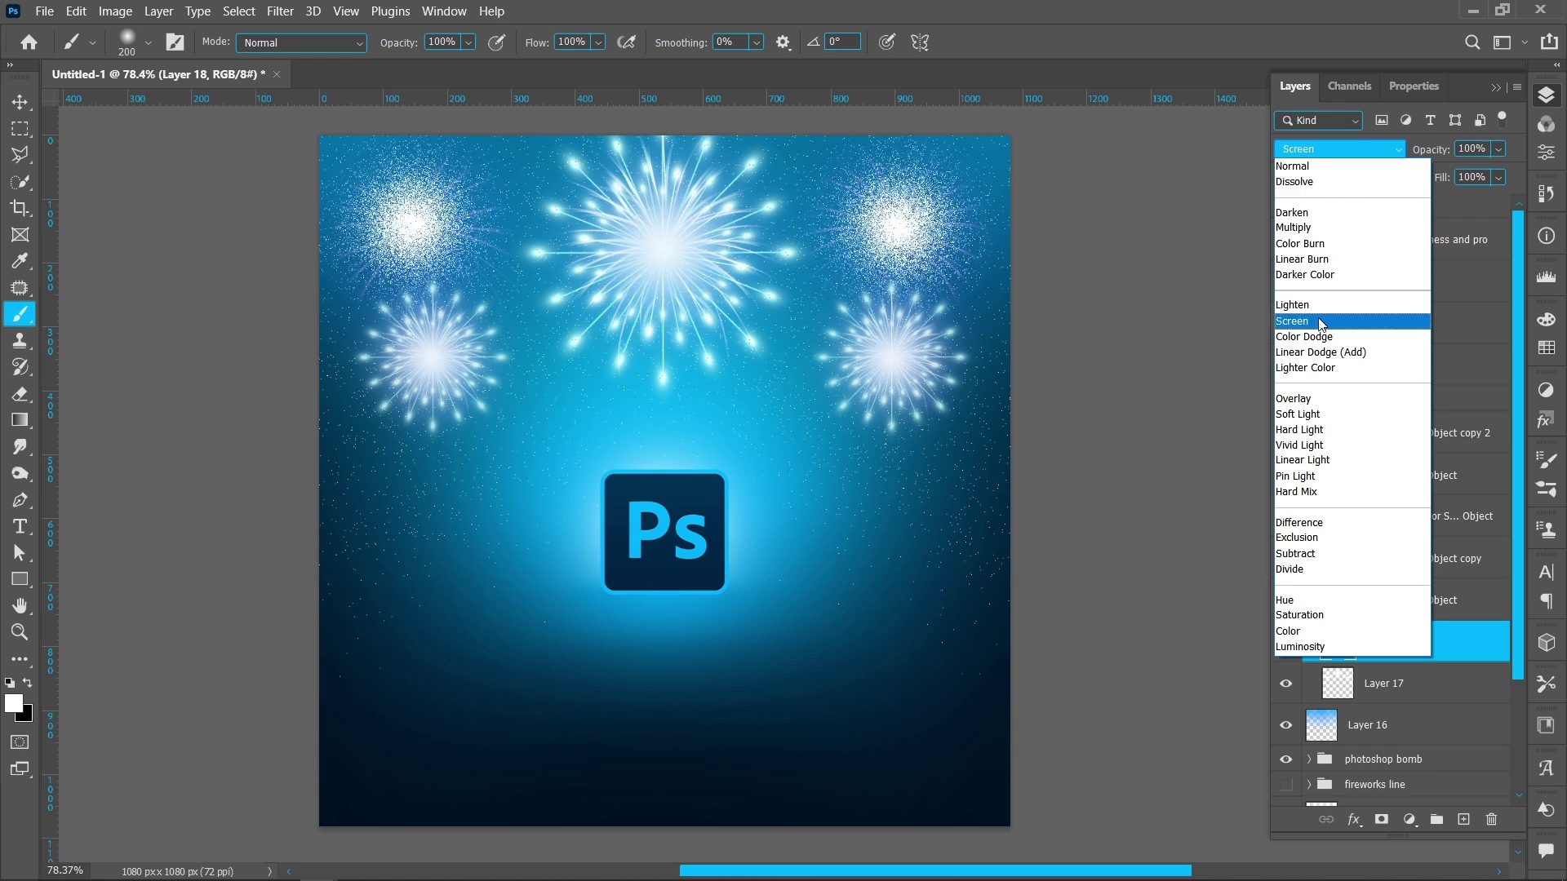
left_click(1320, 314)
left_click(1462, 149)
type("5")
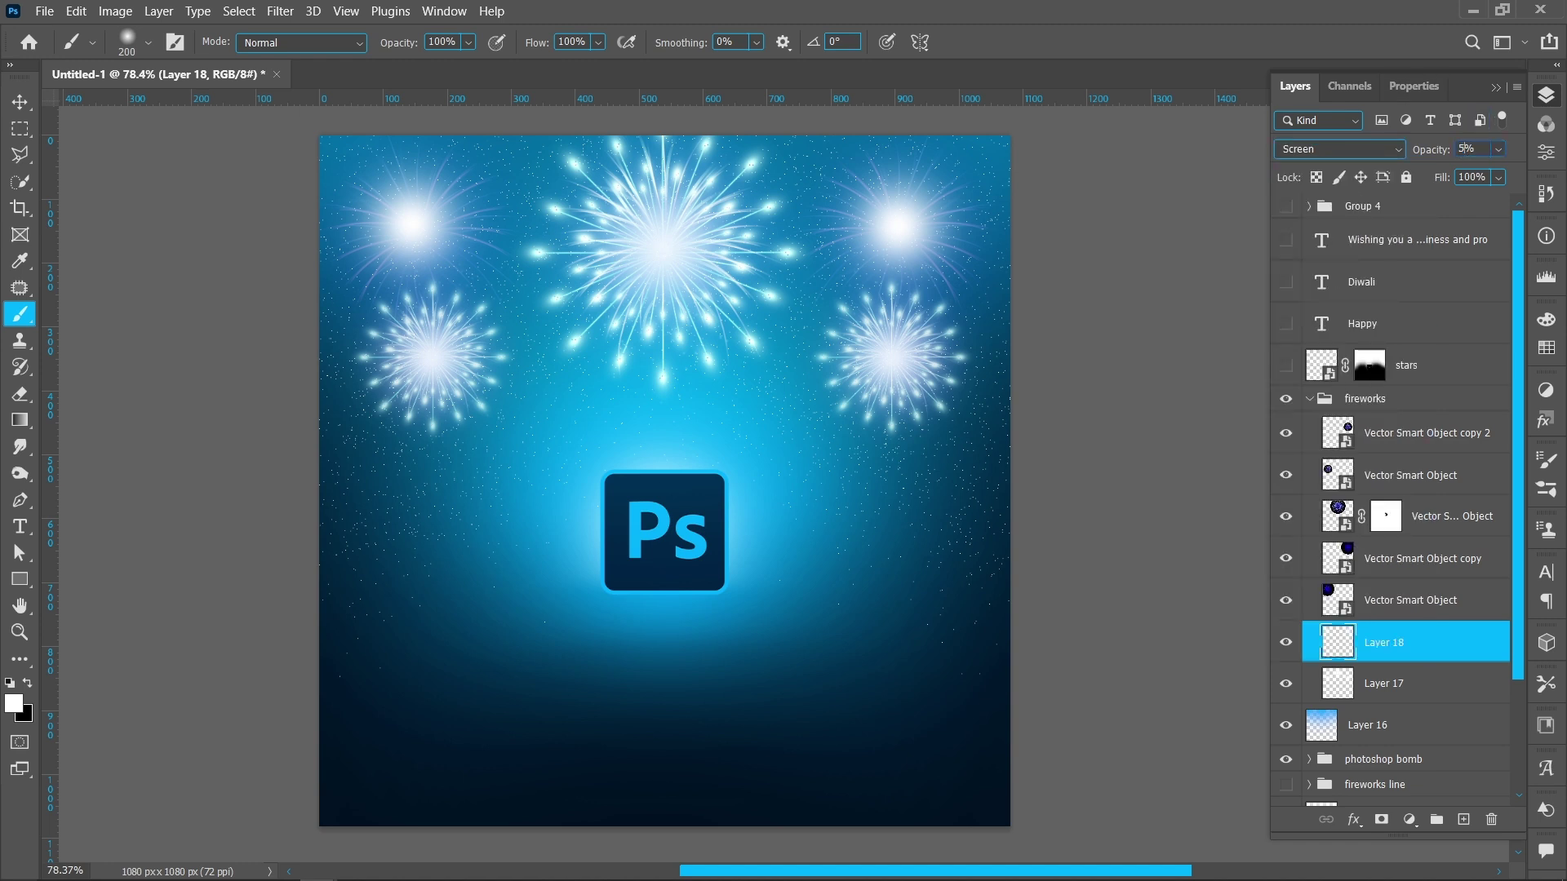
type("0")
key("Return")
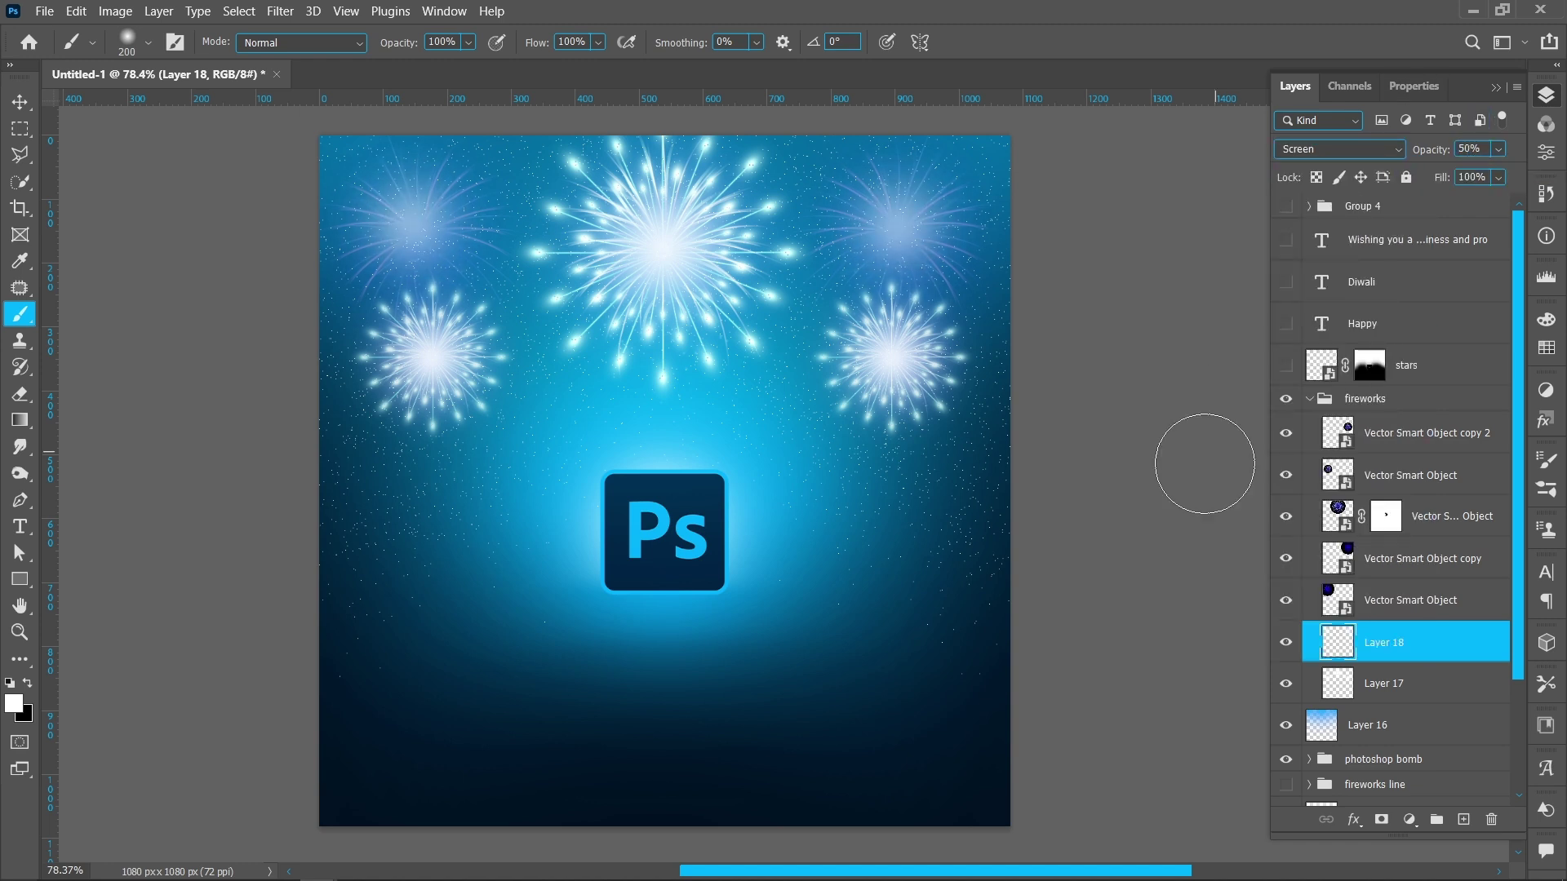
Step: Collapse the fireworks group, then expand the fireworks line group and make it visible
left_click(1309, 399)
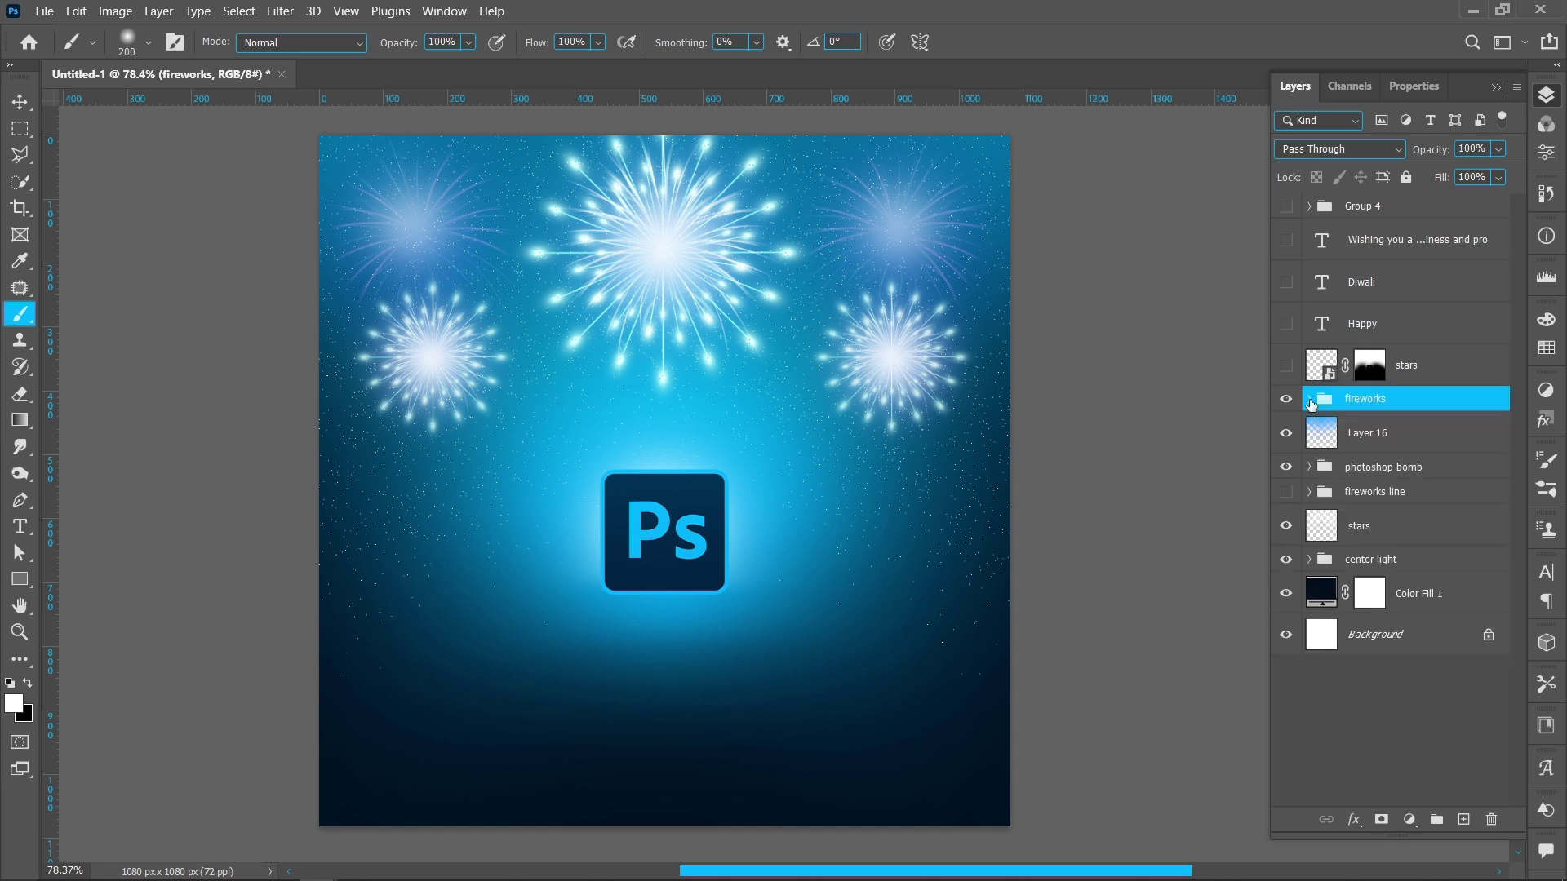
left_click(1308, 493)
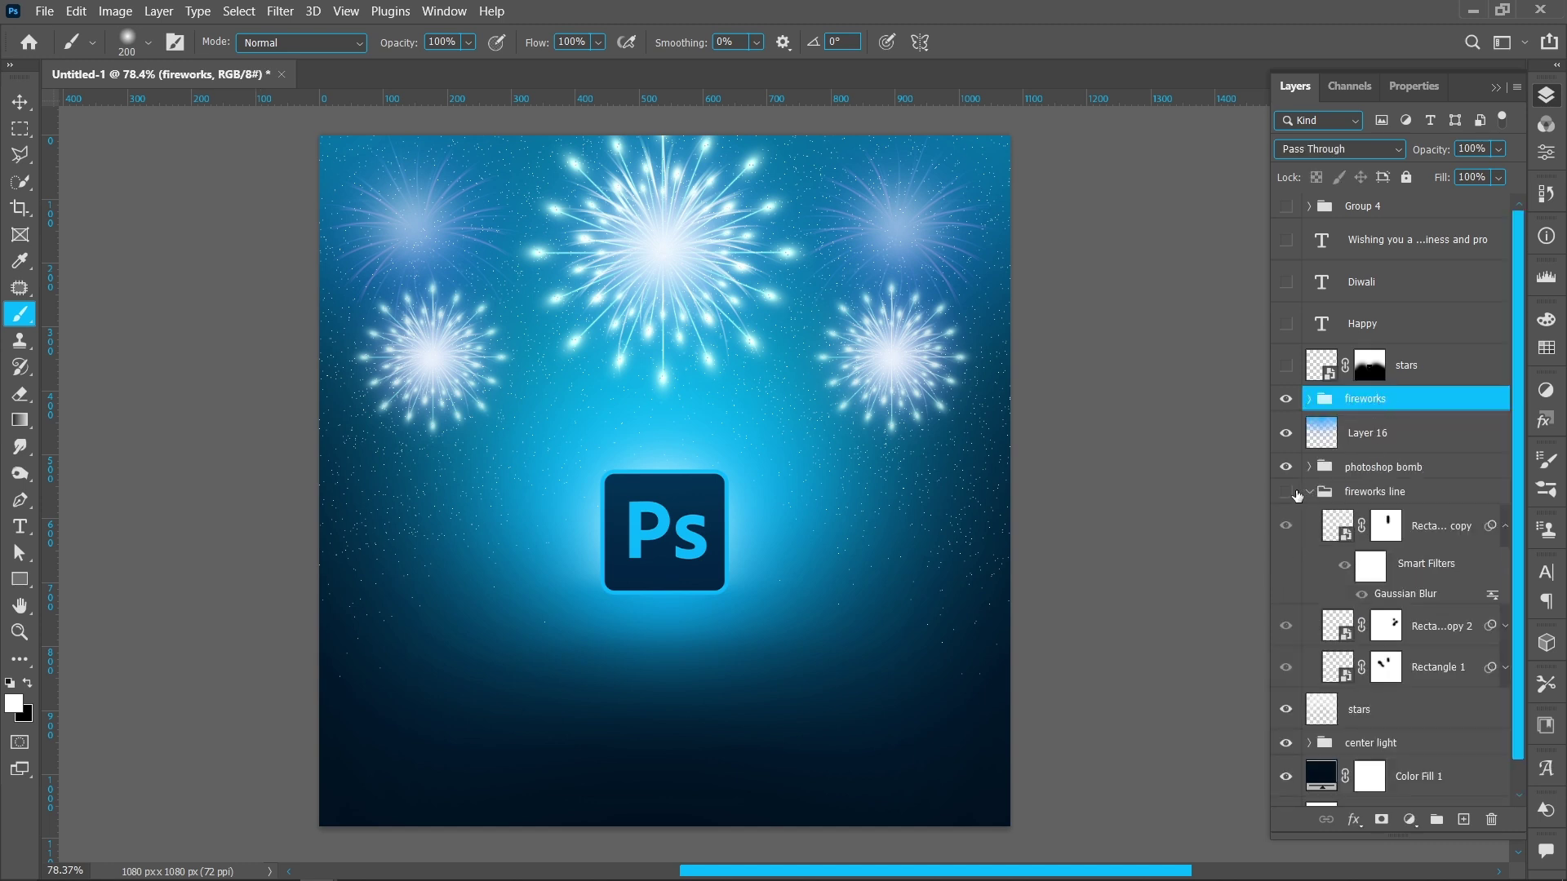
left_click(1286, 492)
left_click(1286, 494)
left_click(1286, 494)
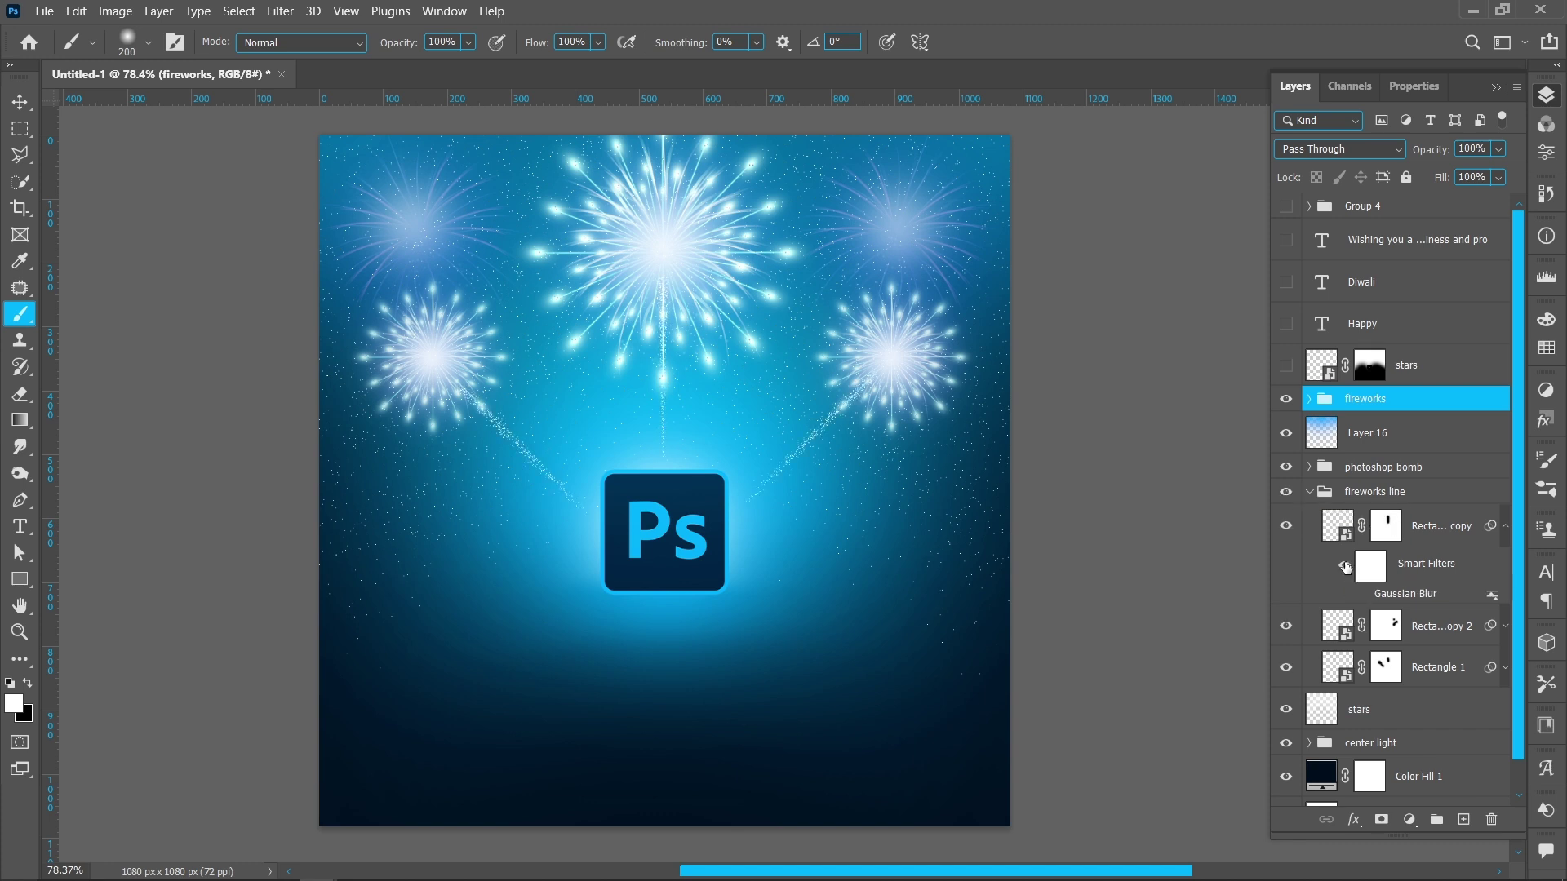
Step: Draw a white rectangle about 23 × 331 px between the large firework and the Ps logo on a new layer in the fireworks line group
left_click(1443, 527)
left_click(1505, 526)
left_click(1463, 821)
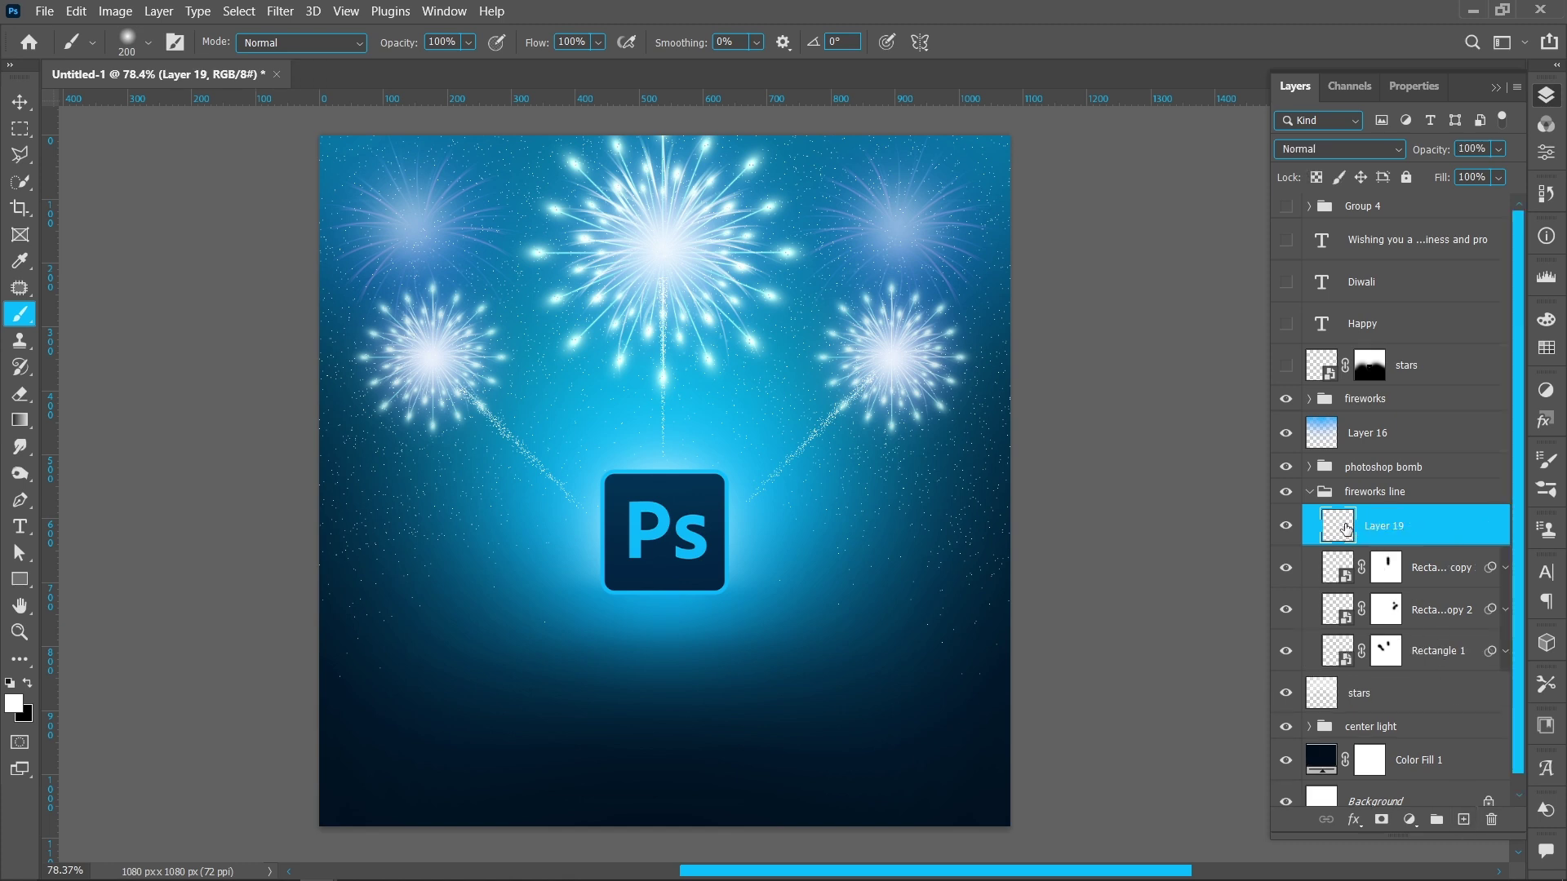
left_click(18, 578)
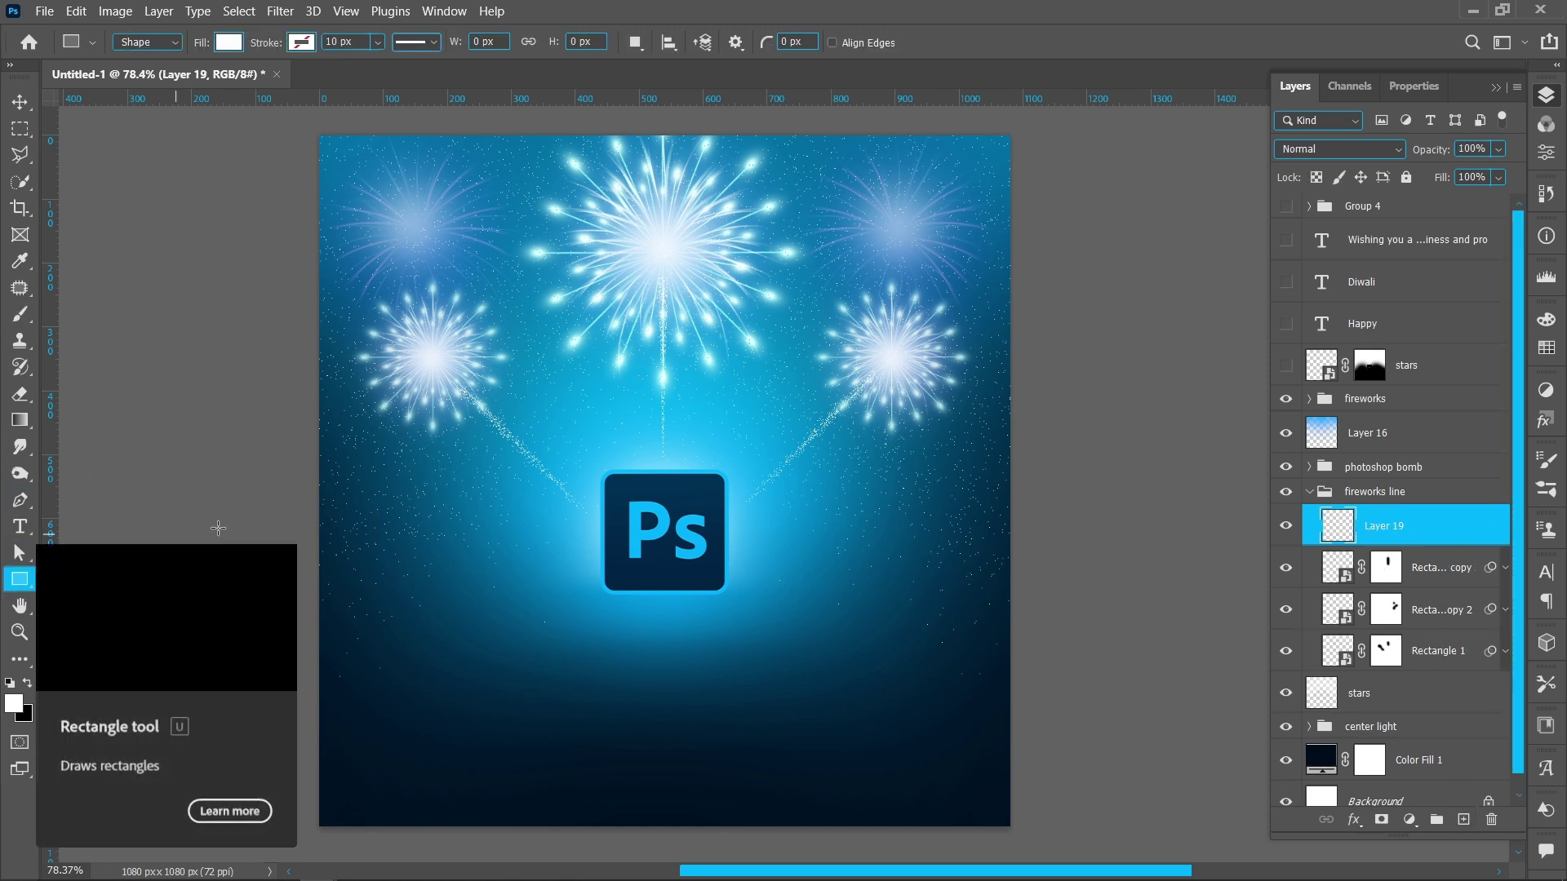
left_click_drag(652, 275, 665, 487)
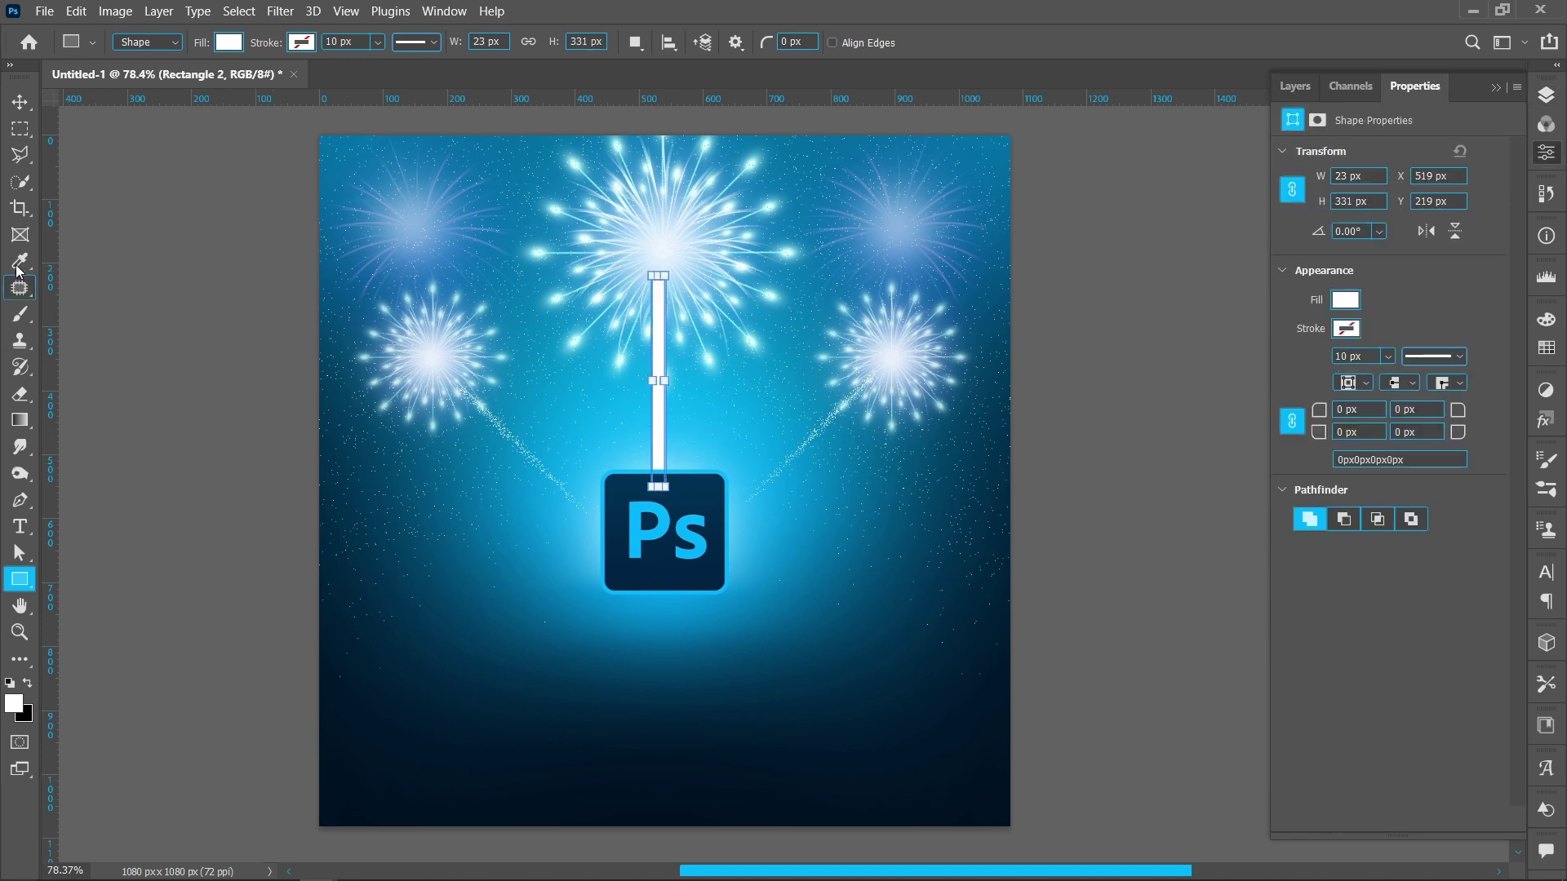
Step: Distort the white rectangle so that it tapers to a narrow point at its lower end
left_click(21, 106)
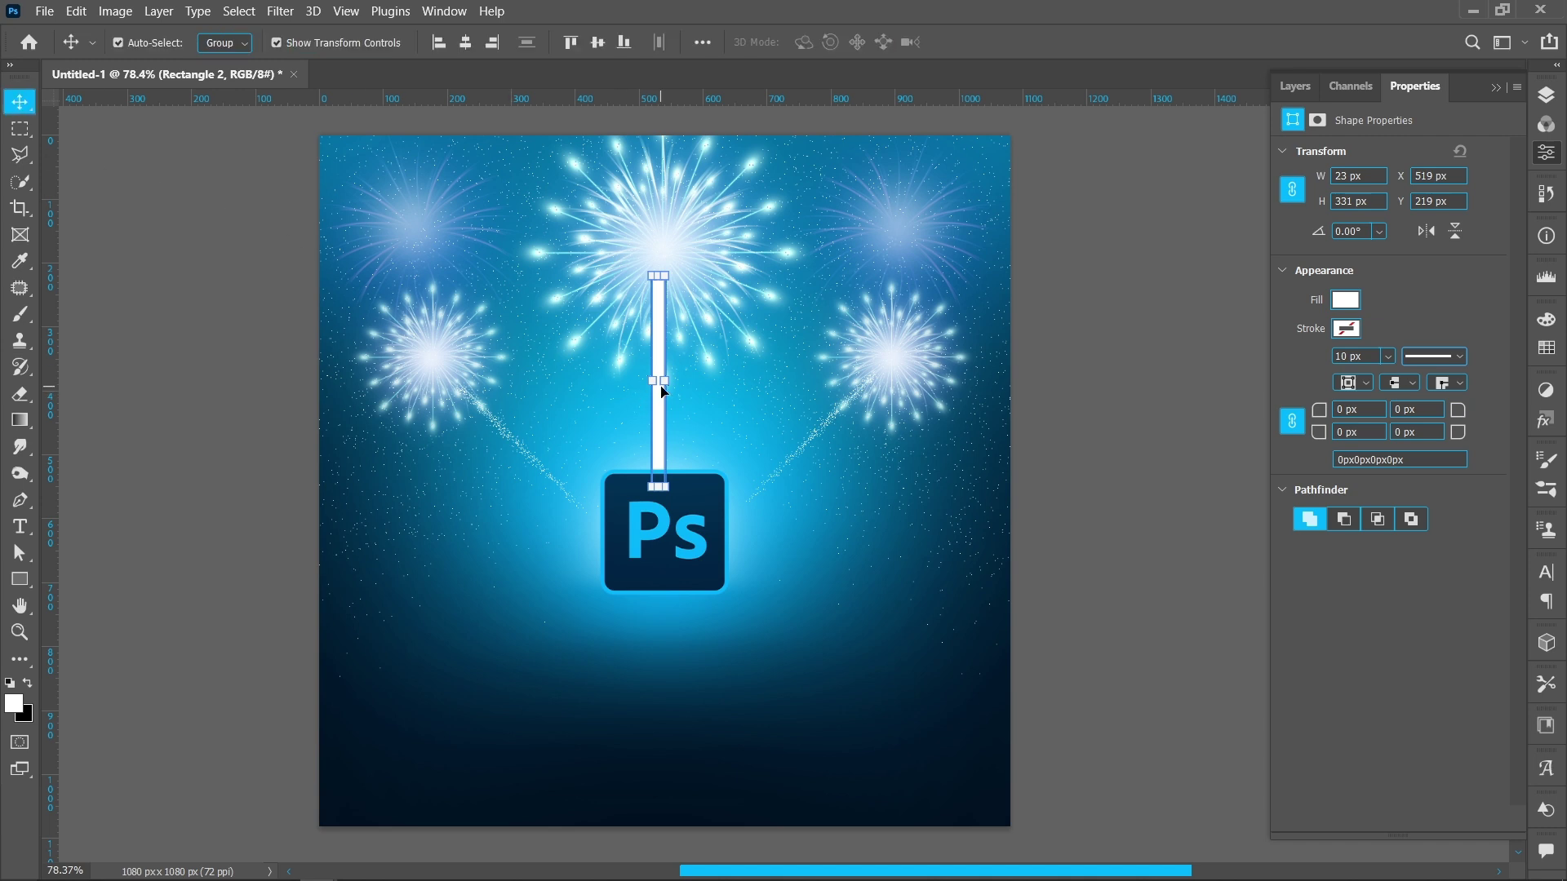
key("ctrl+t")
right_click(658, 491)
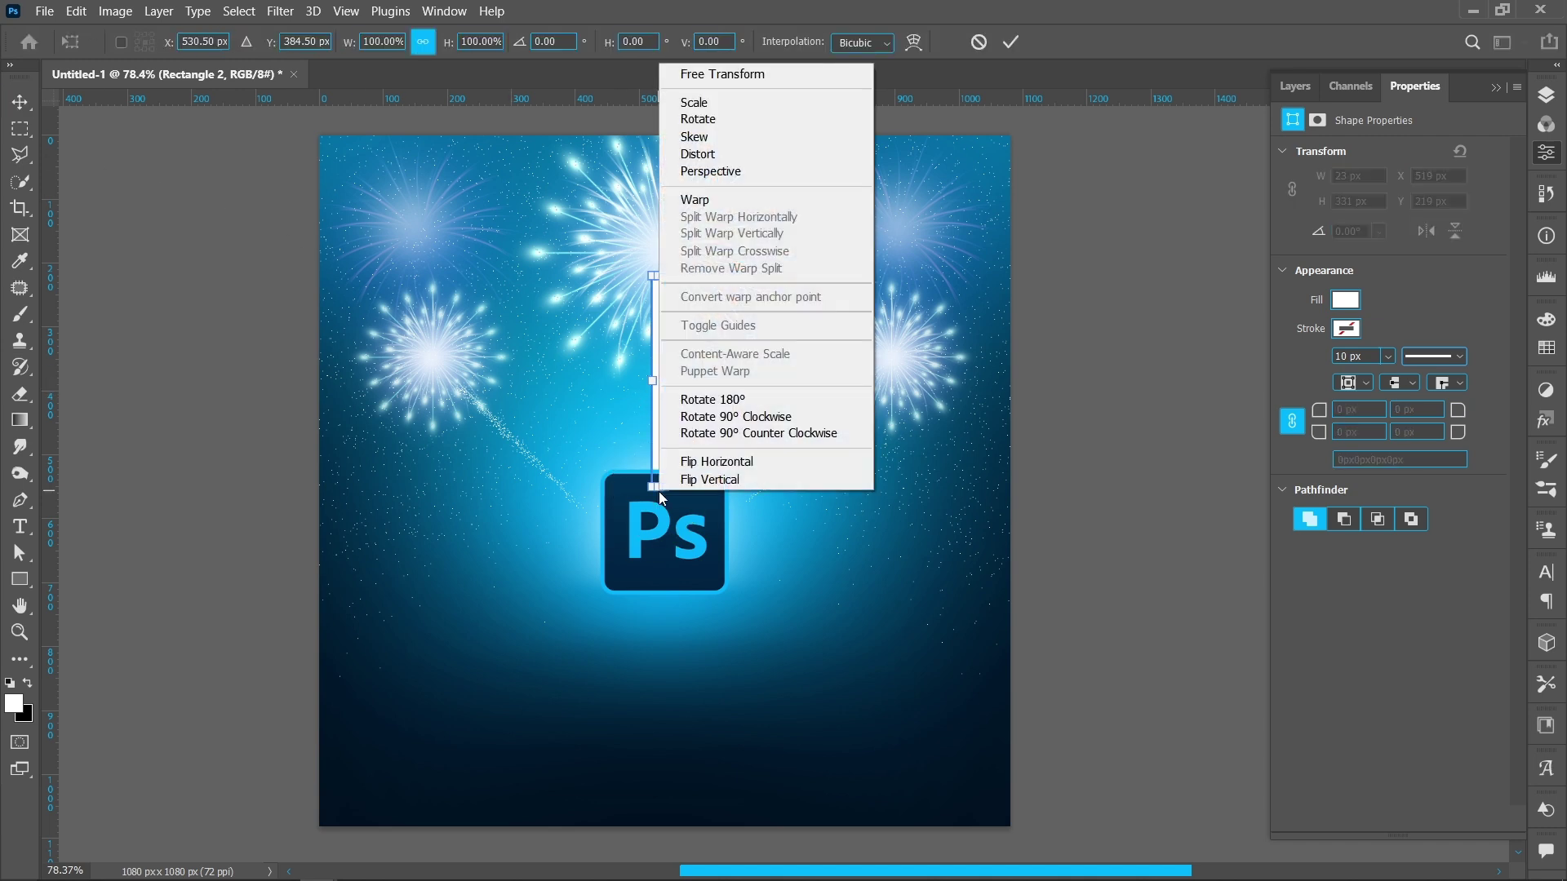
left_click(696, 160)
left_click_drag(666, 493, 660, 488)
left_click(1011, 43)
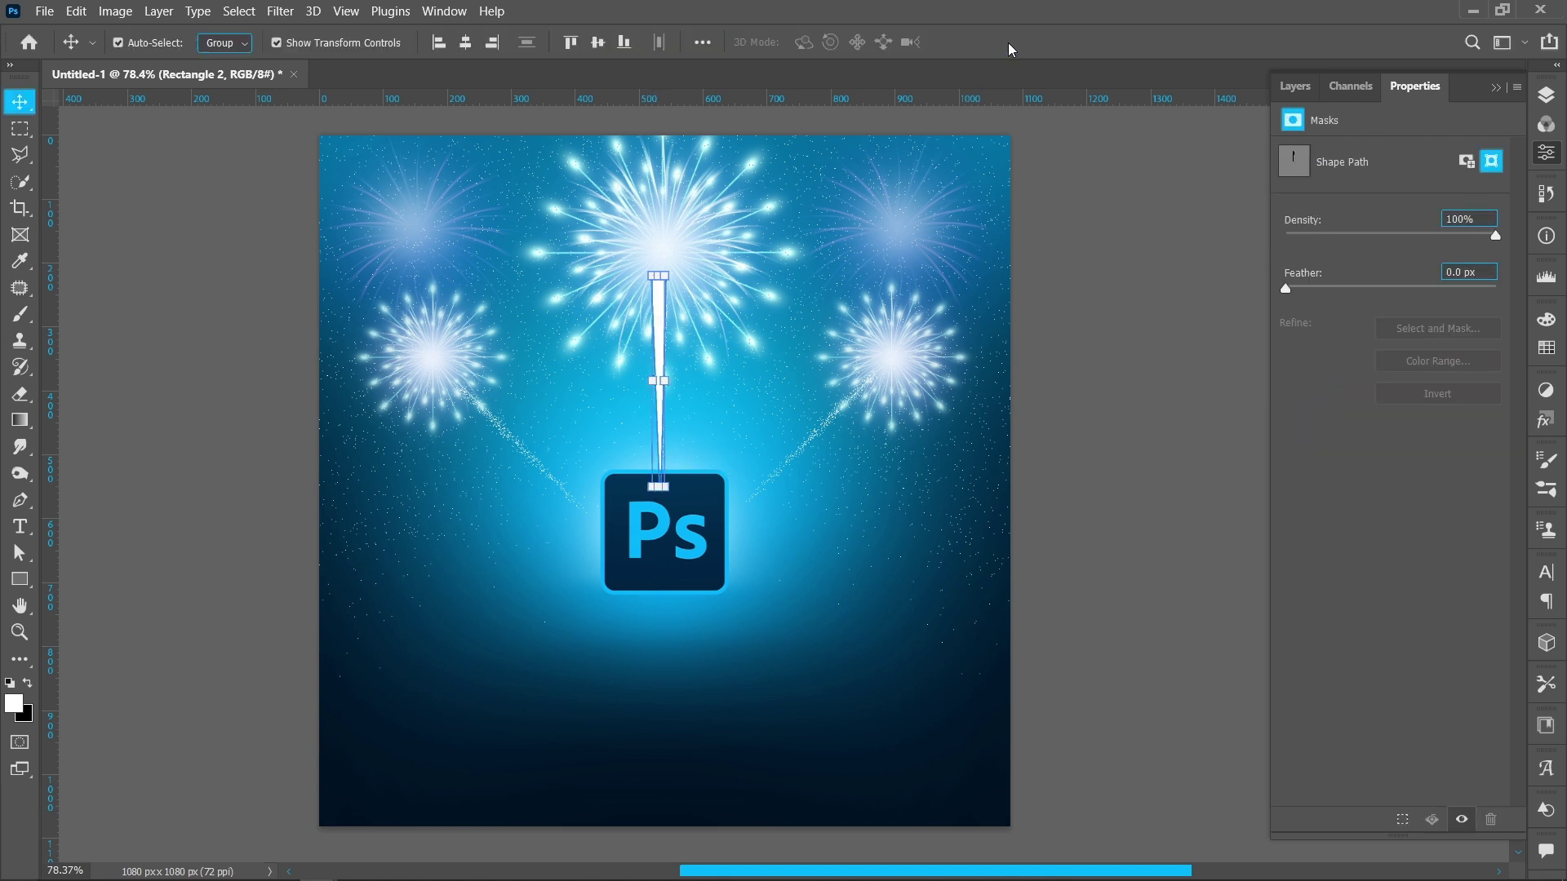
Step: Convert the tapered rectangle to a smart object and apply a Gaussian Blur with a 3.0 pixel radius
left_click(1545, 97)
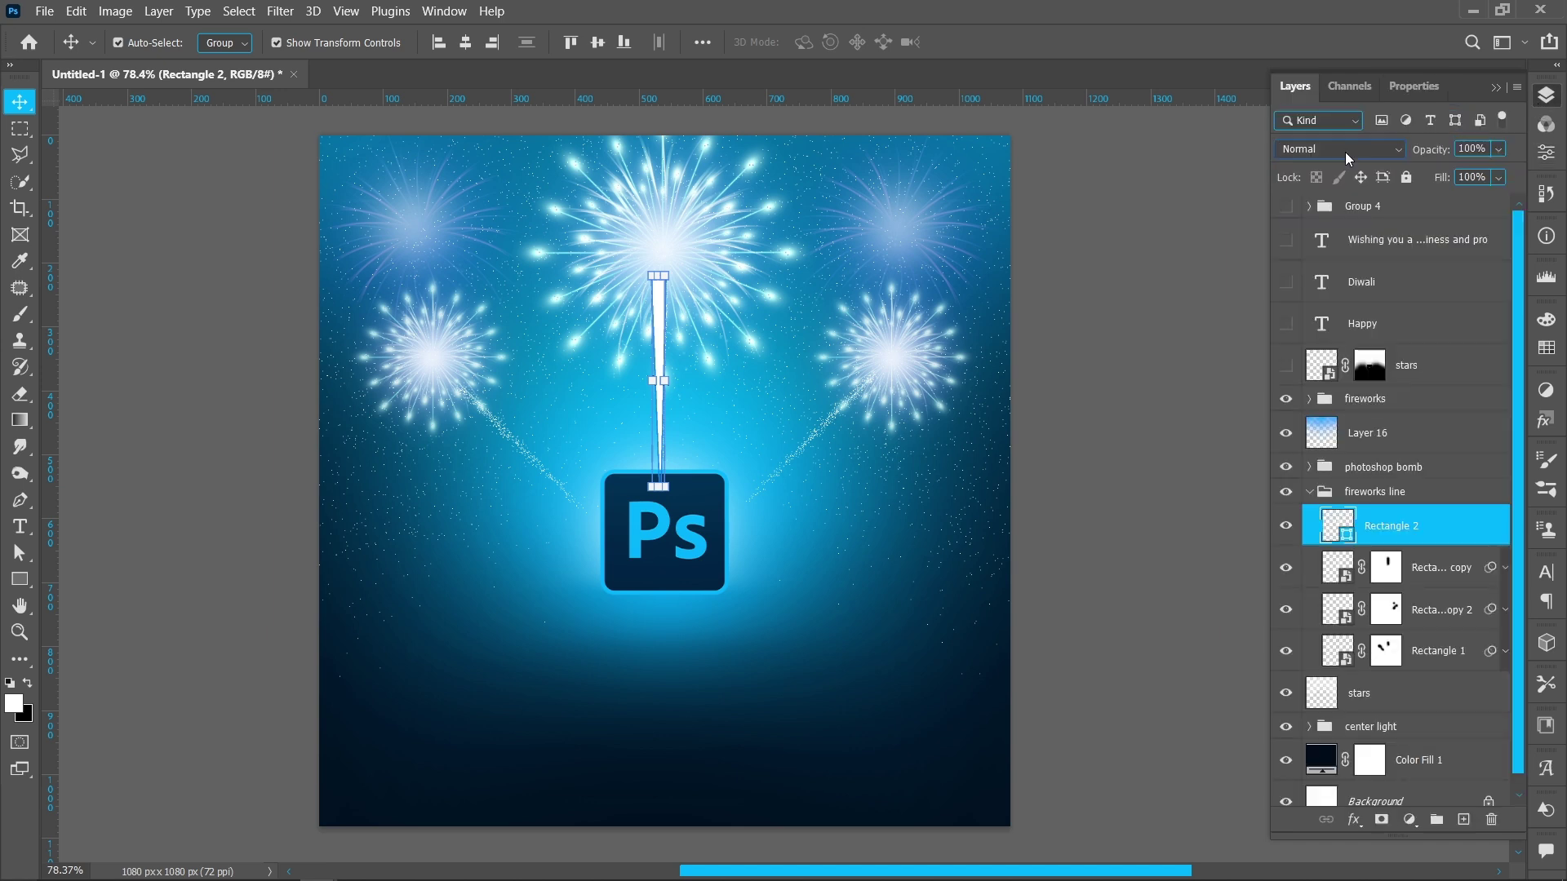
right_click(1365, 527)
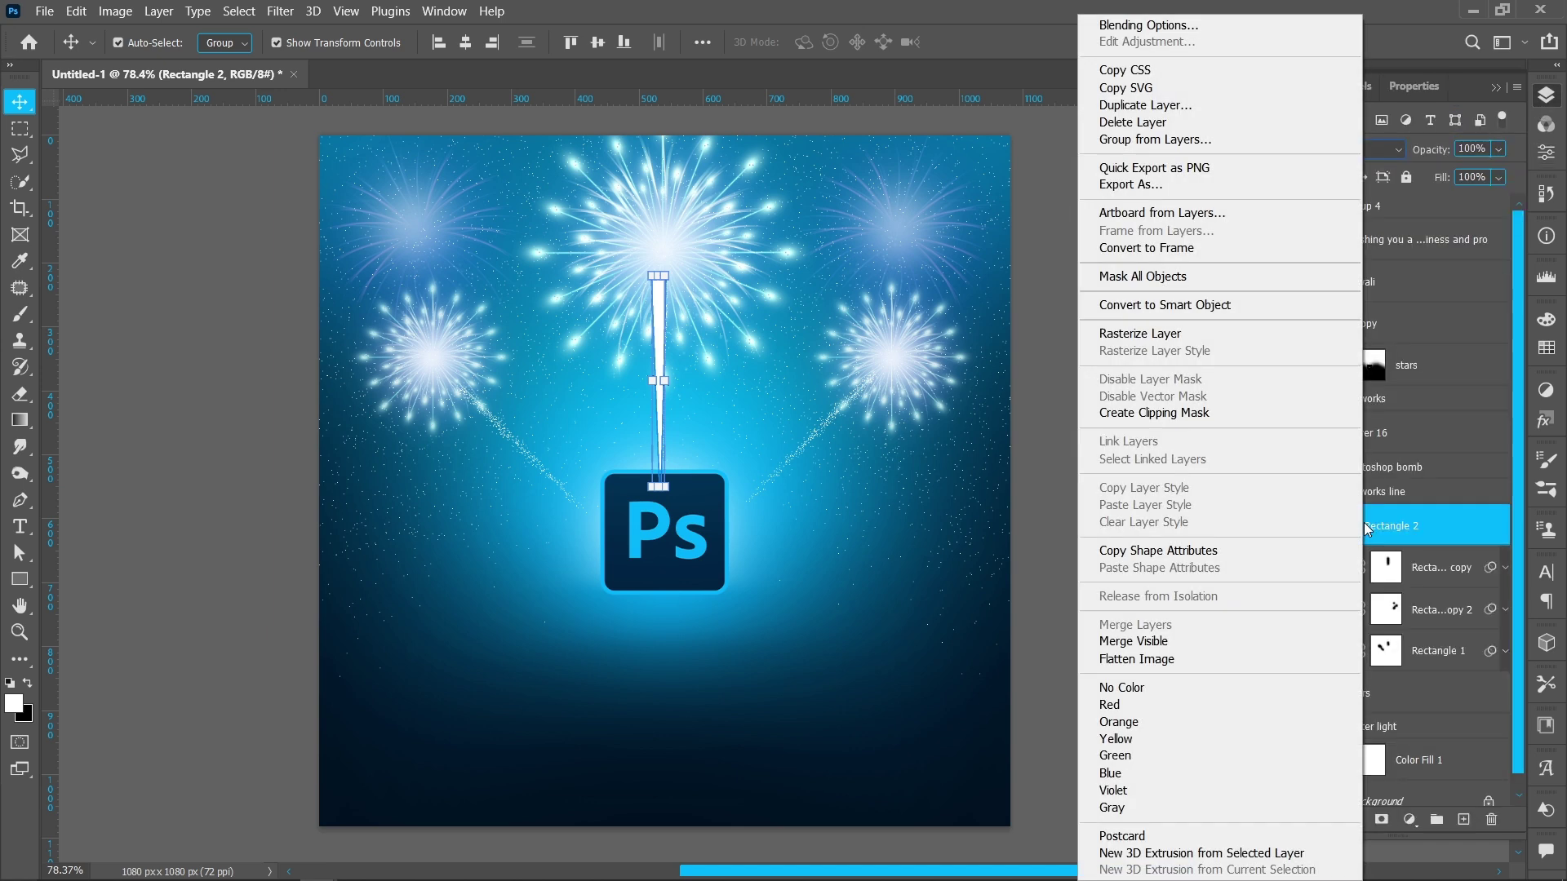
left_click(1173, 305)
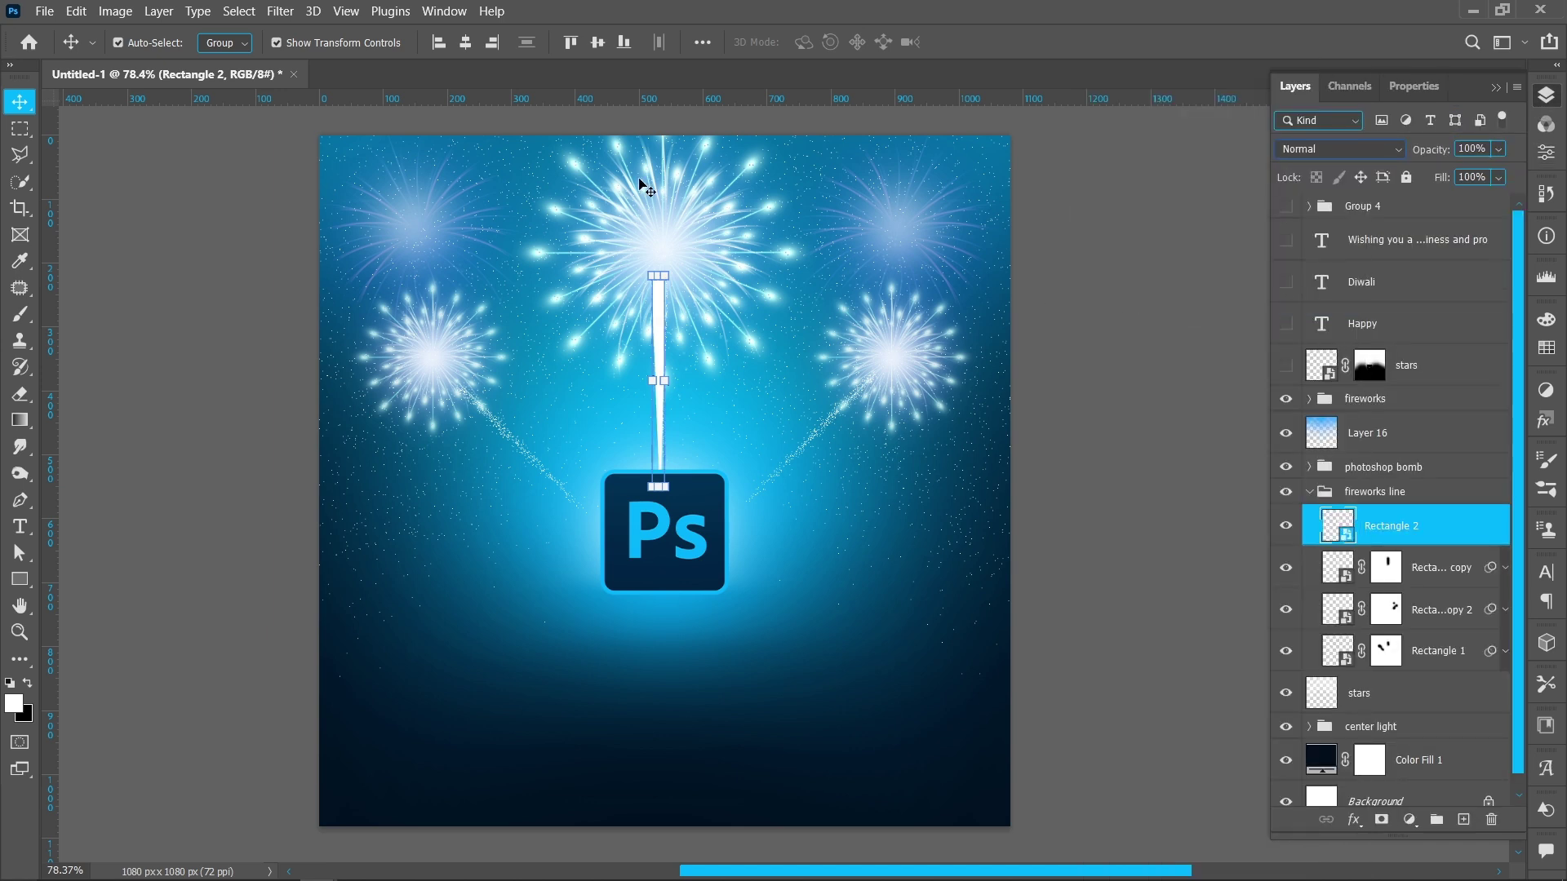
left_click(280, 10)
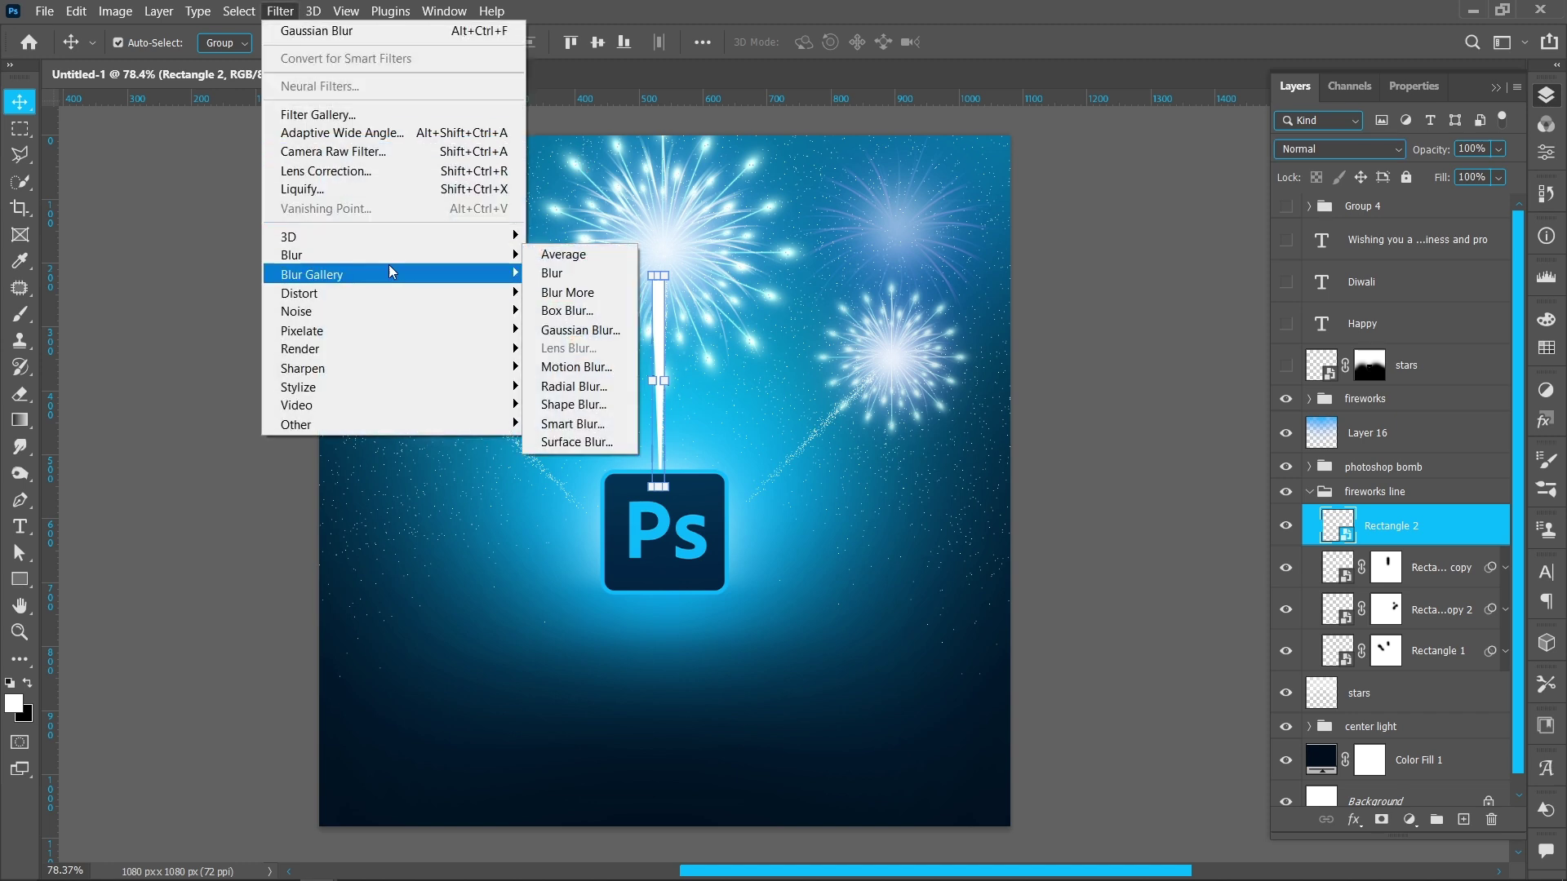
left_click(560, 330)
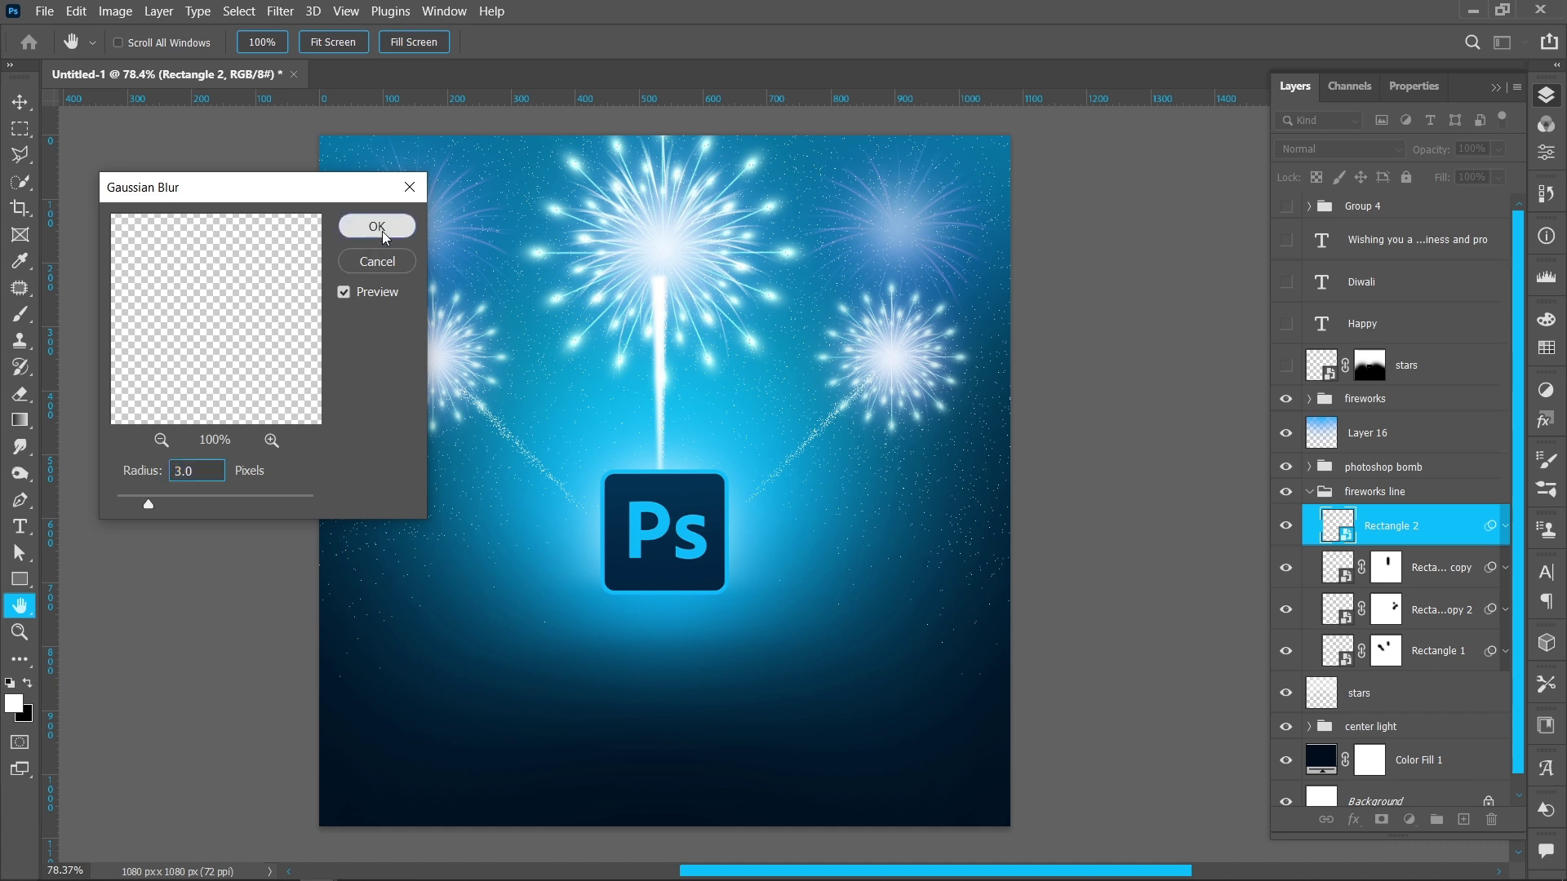
key("Escape")
Step: Set the blend mode of Rectangle 2 to Dissolve and its opacity to 50%, then deselect the layer
left_click(1330, 149)
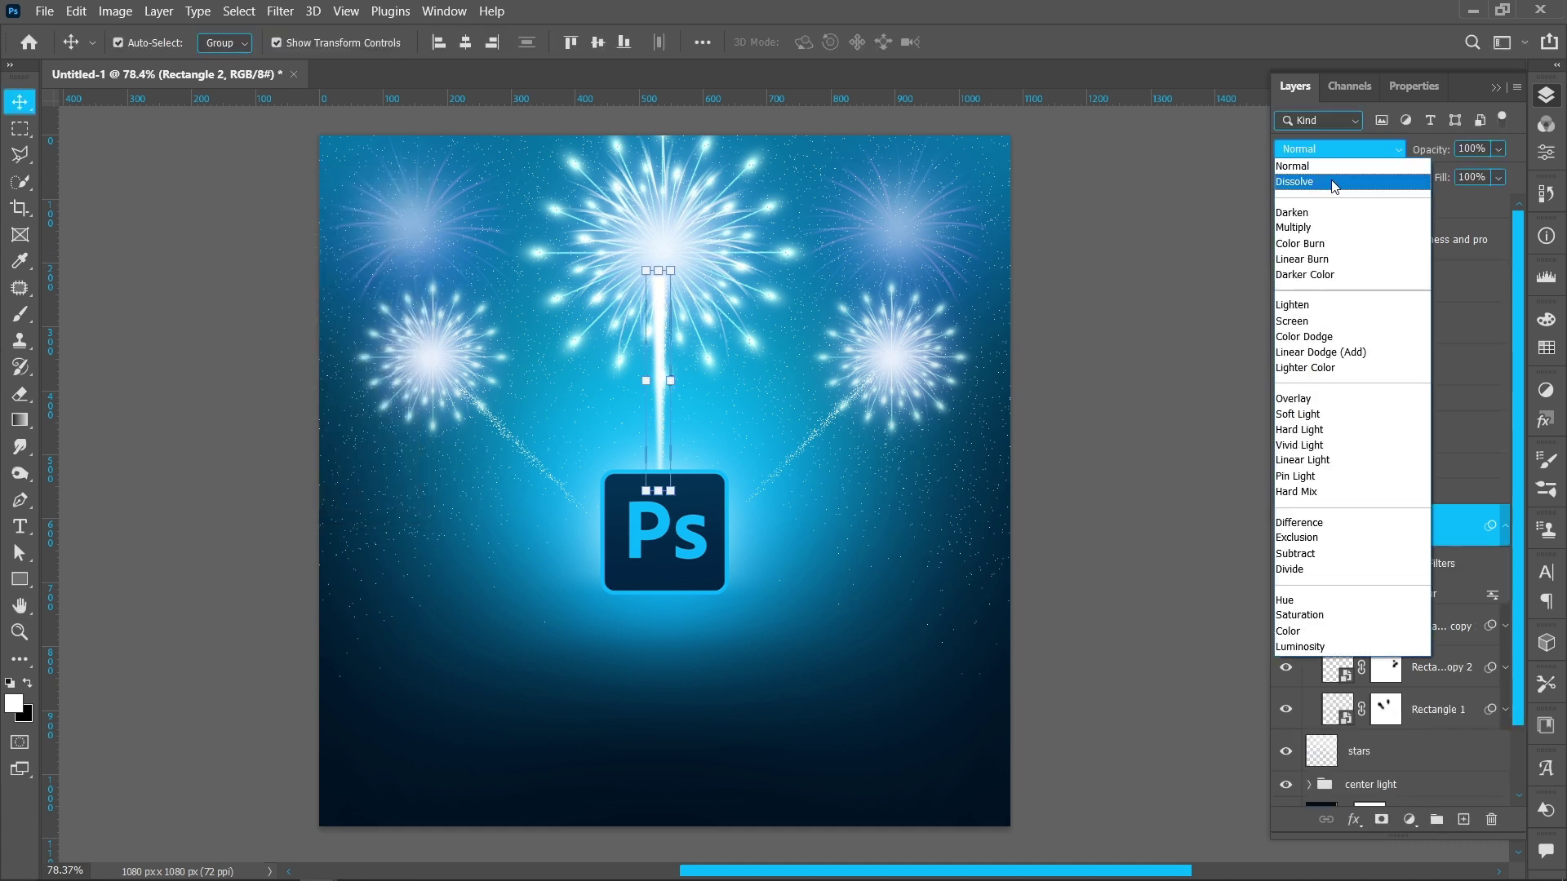
left_click(1332, 183)
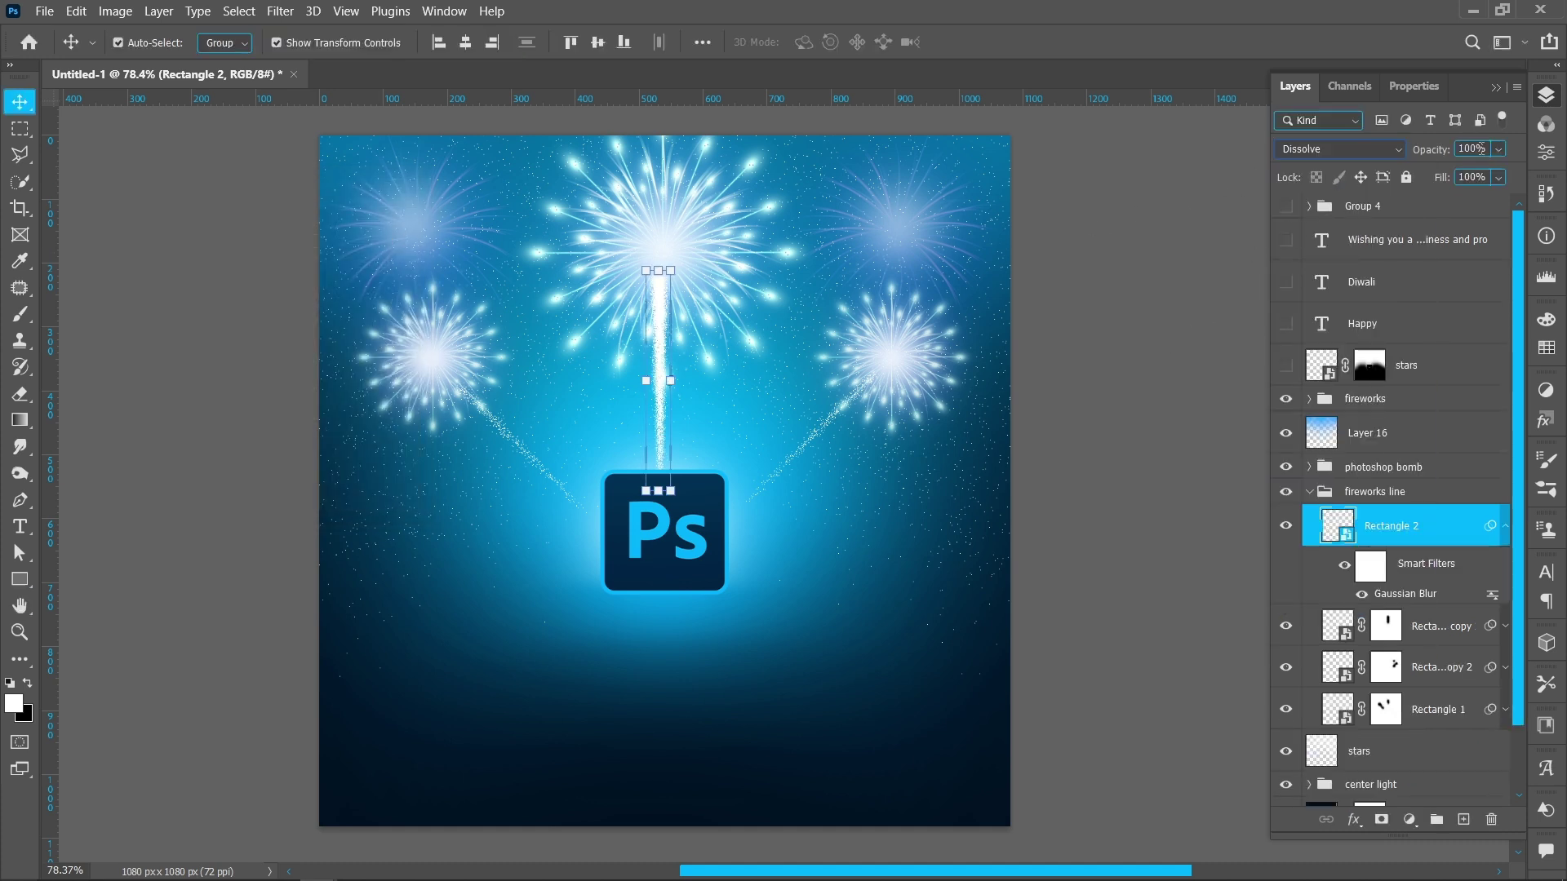
left_click_drag(1481, 149, 1424, 150)
type("50")
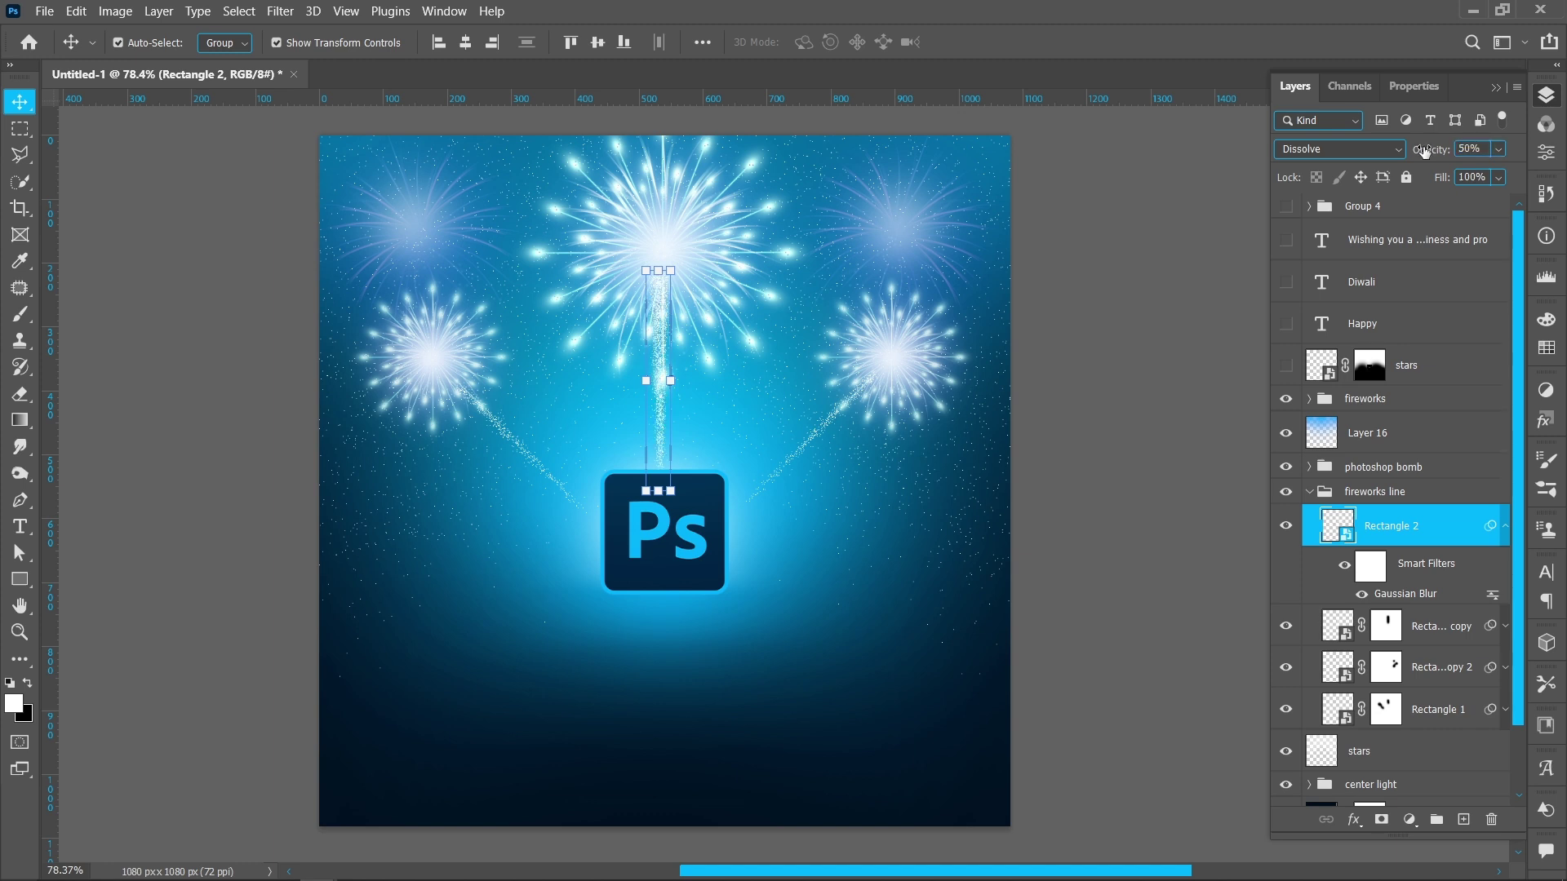
left_click(1159, 395)
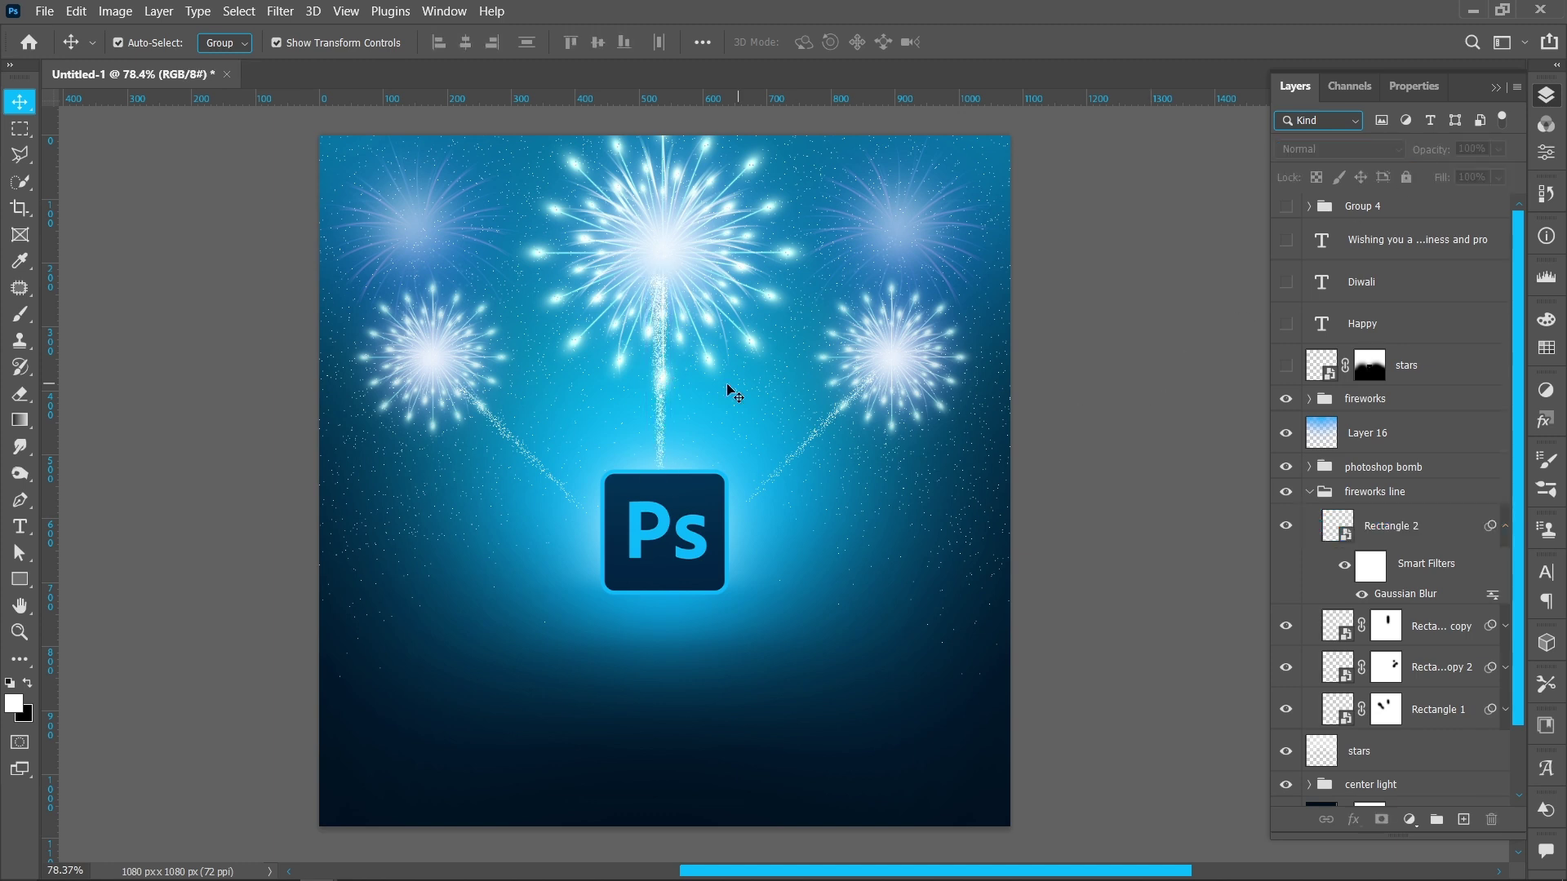
Step: Delete the Rectangle 2 layer from the fireworks line group
left_click(660, 399)
left_click(1499, 527)
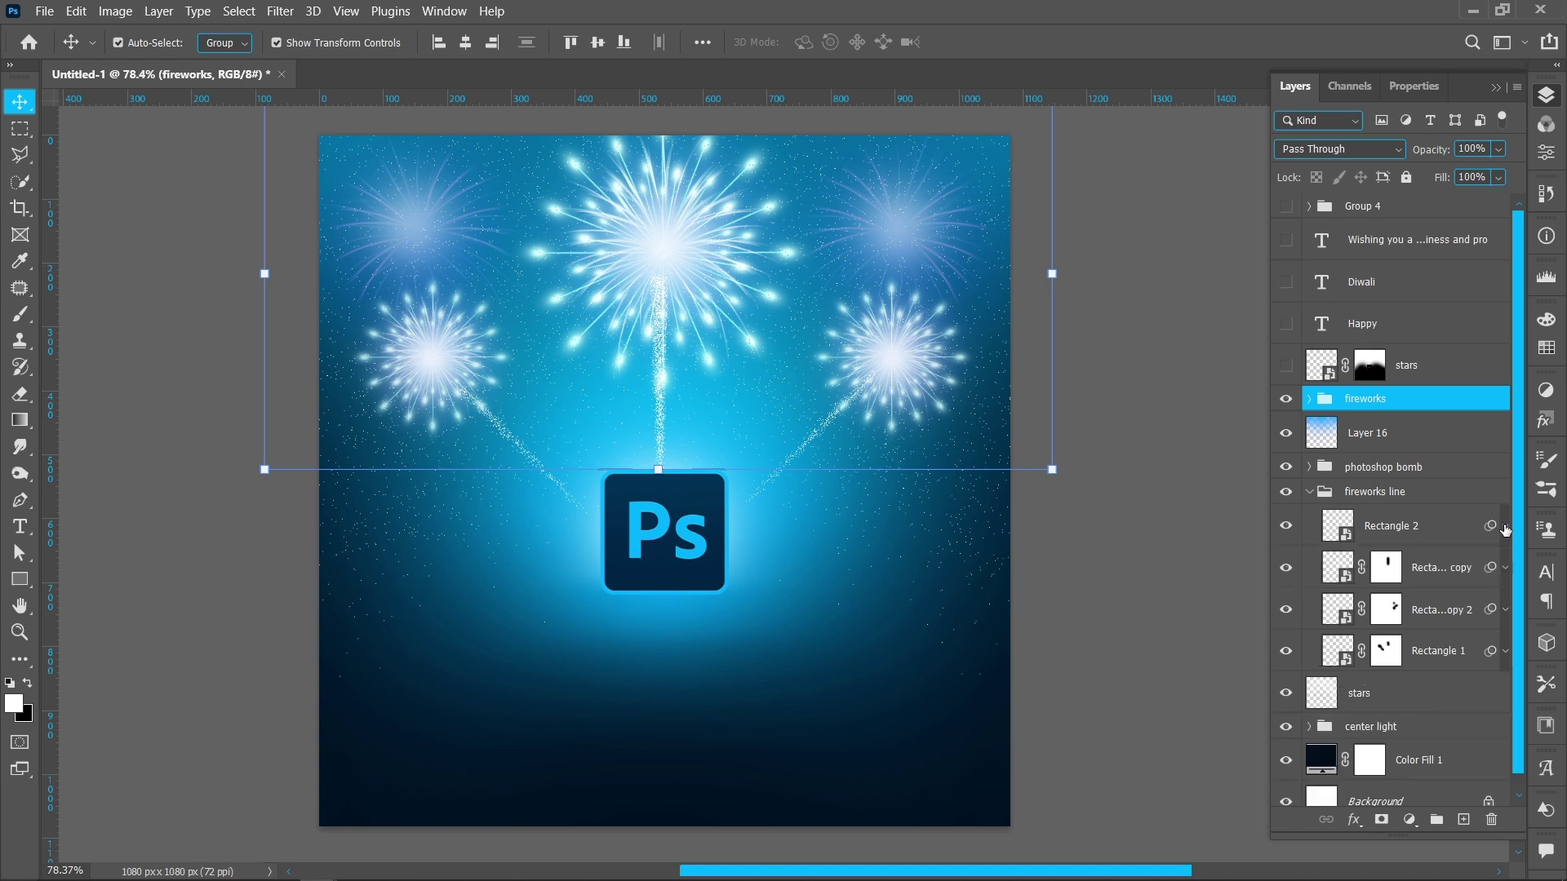
left_click(1383, 529)
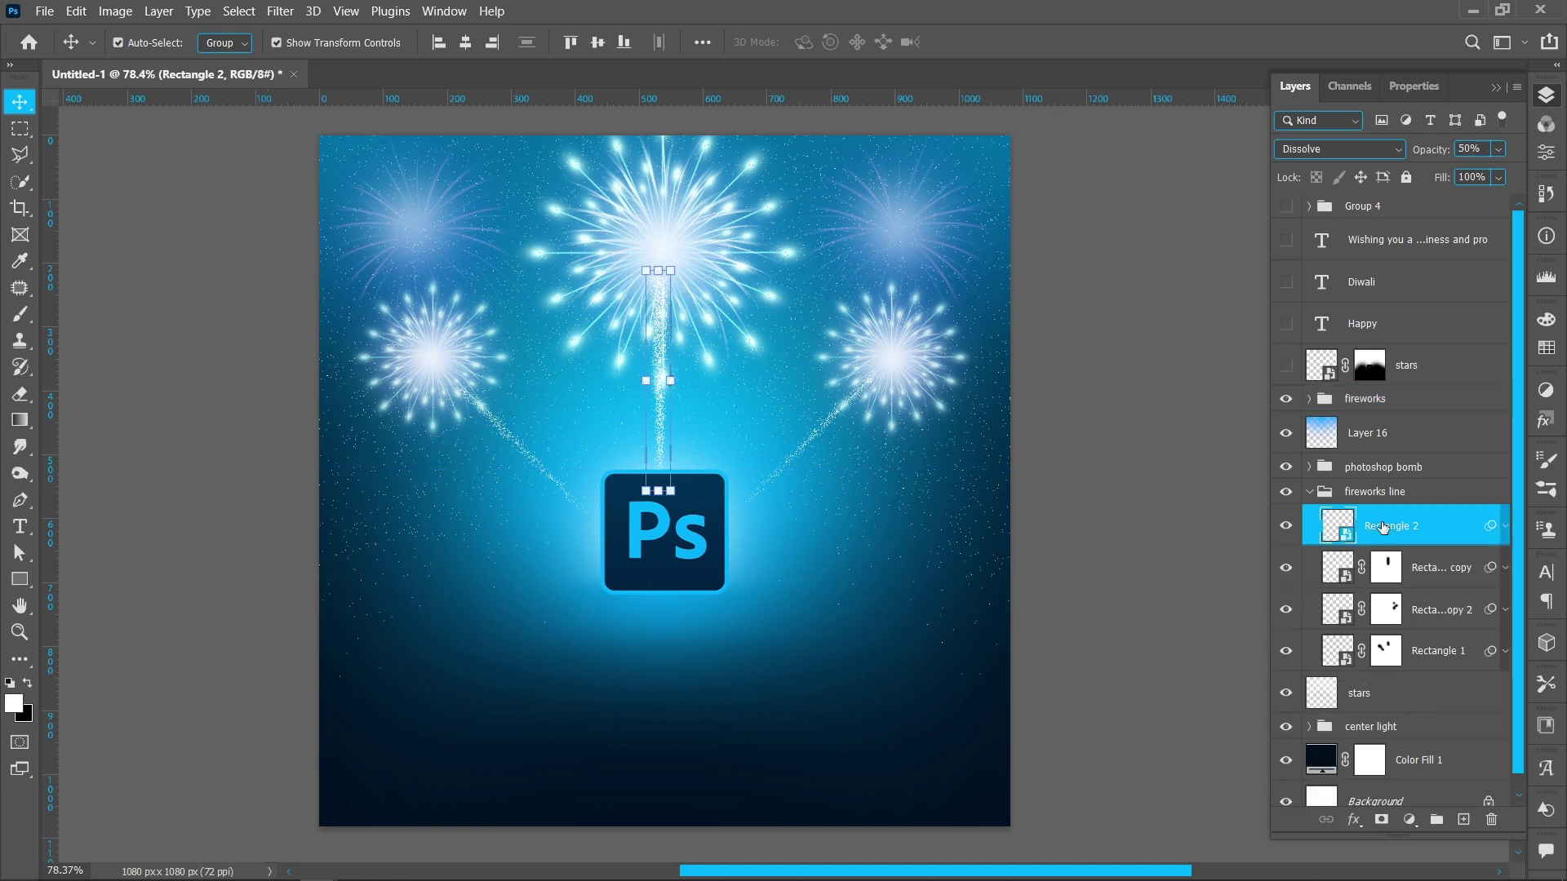
key("Delete")
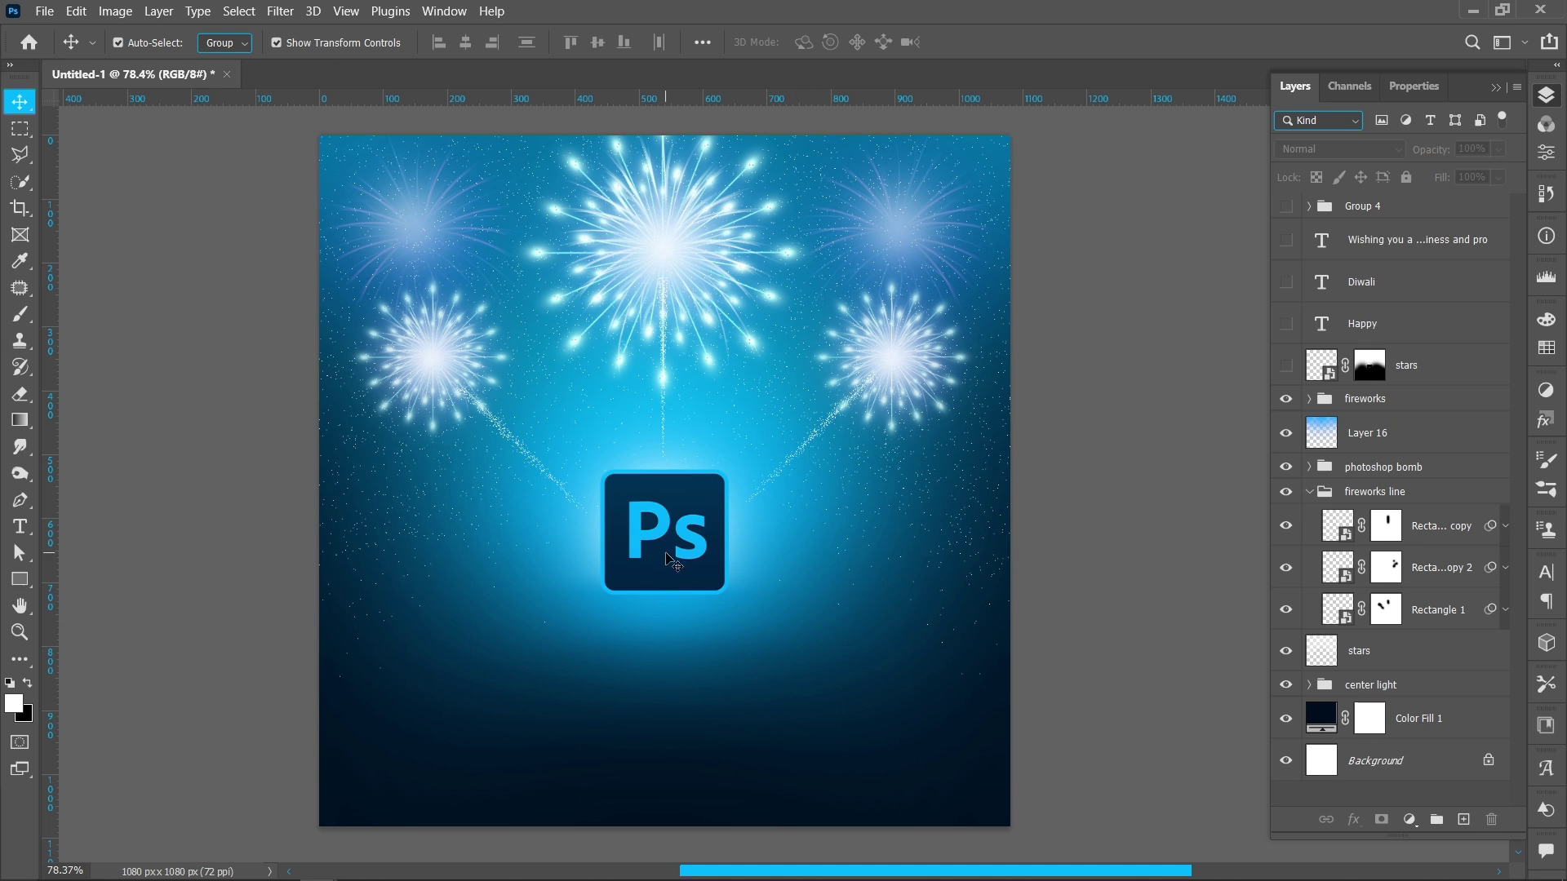
Step: Collapse the fireworks line group, expand the photoshop bomb group and show Layer 4, the shadow beneath the logo
left_click(1309, 492)
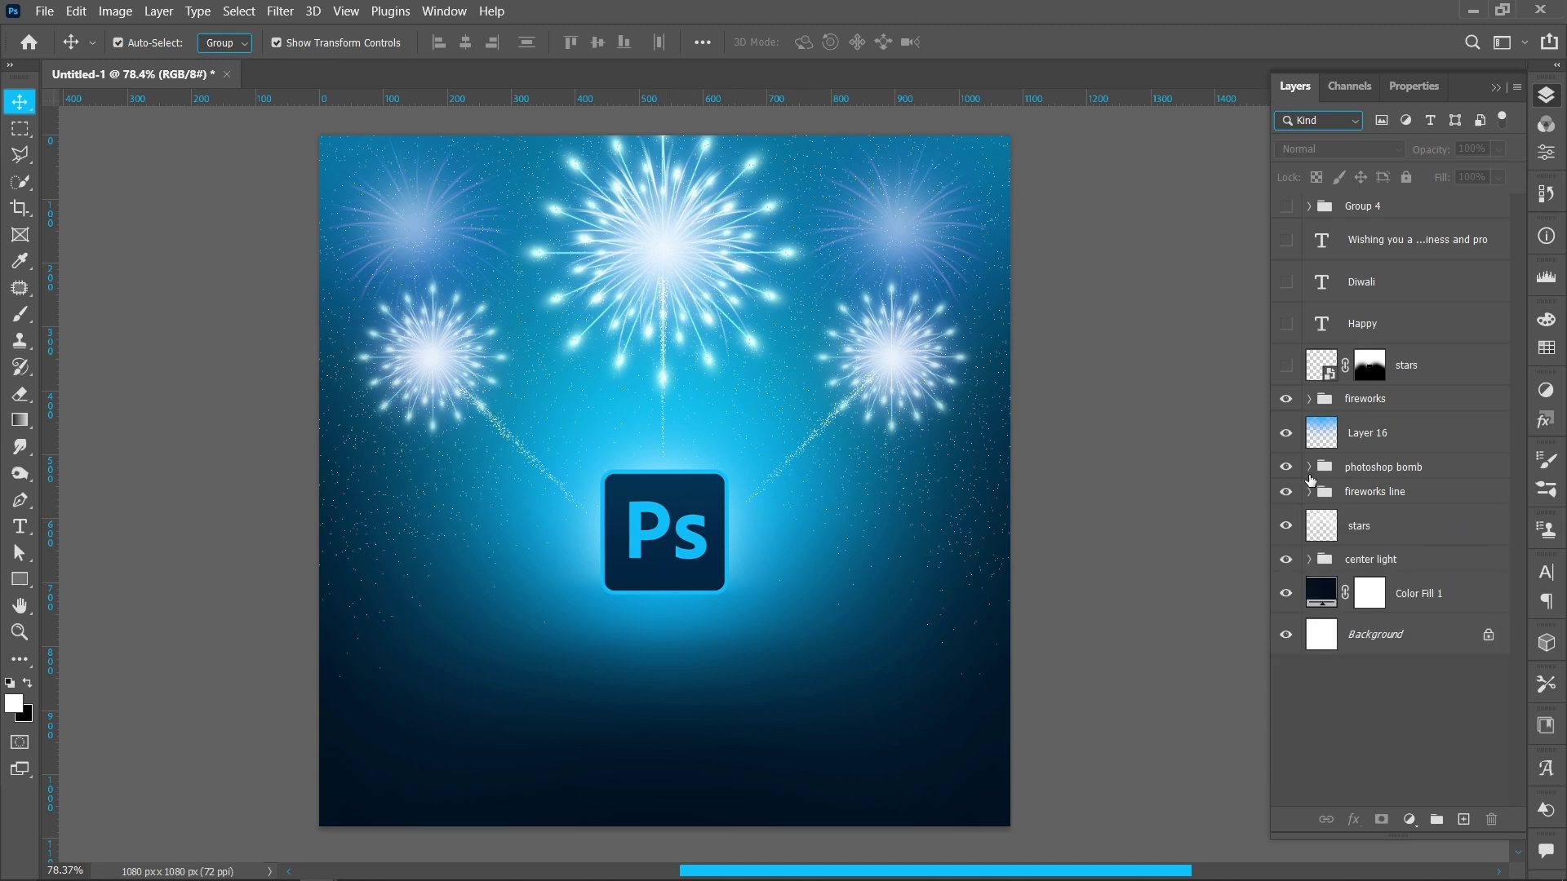
left_click(1309, 467)
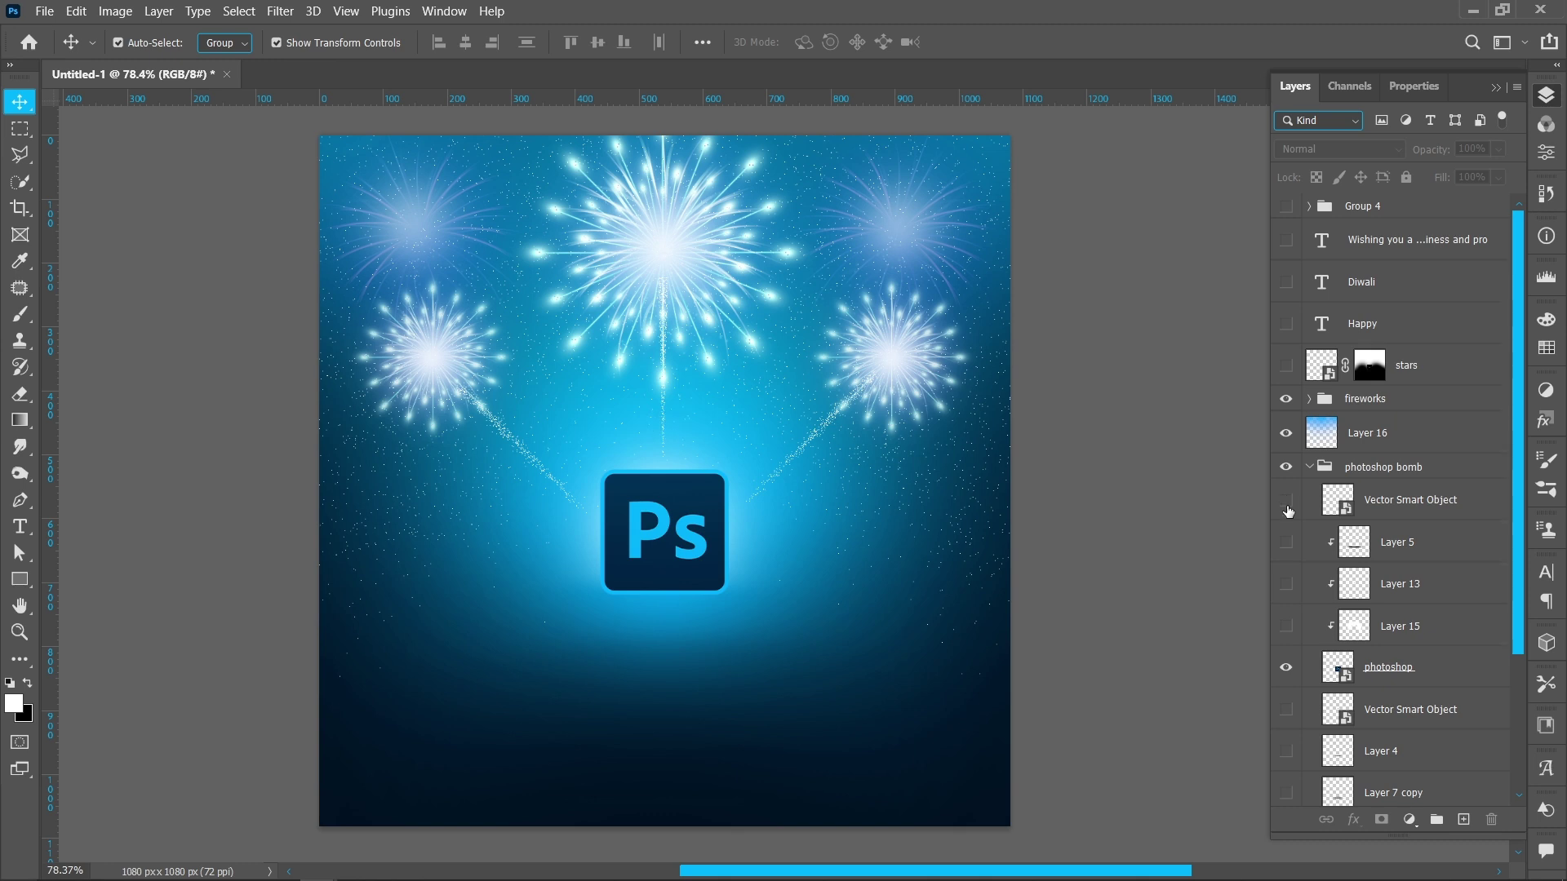
scroll(1308, 772, "down", 3)
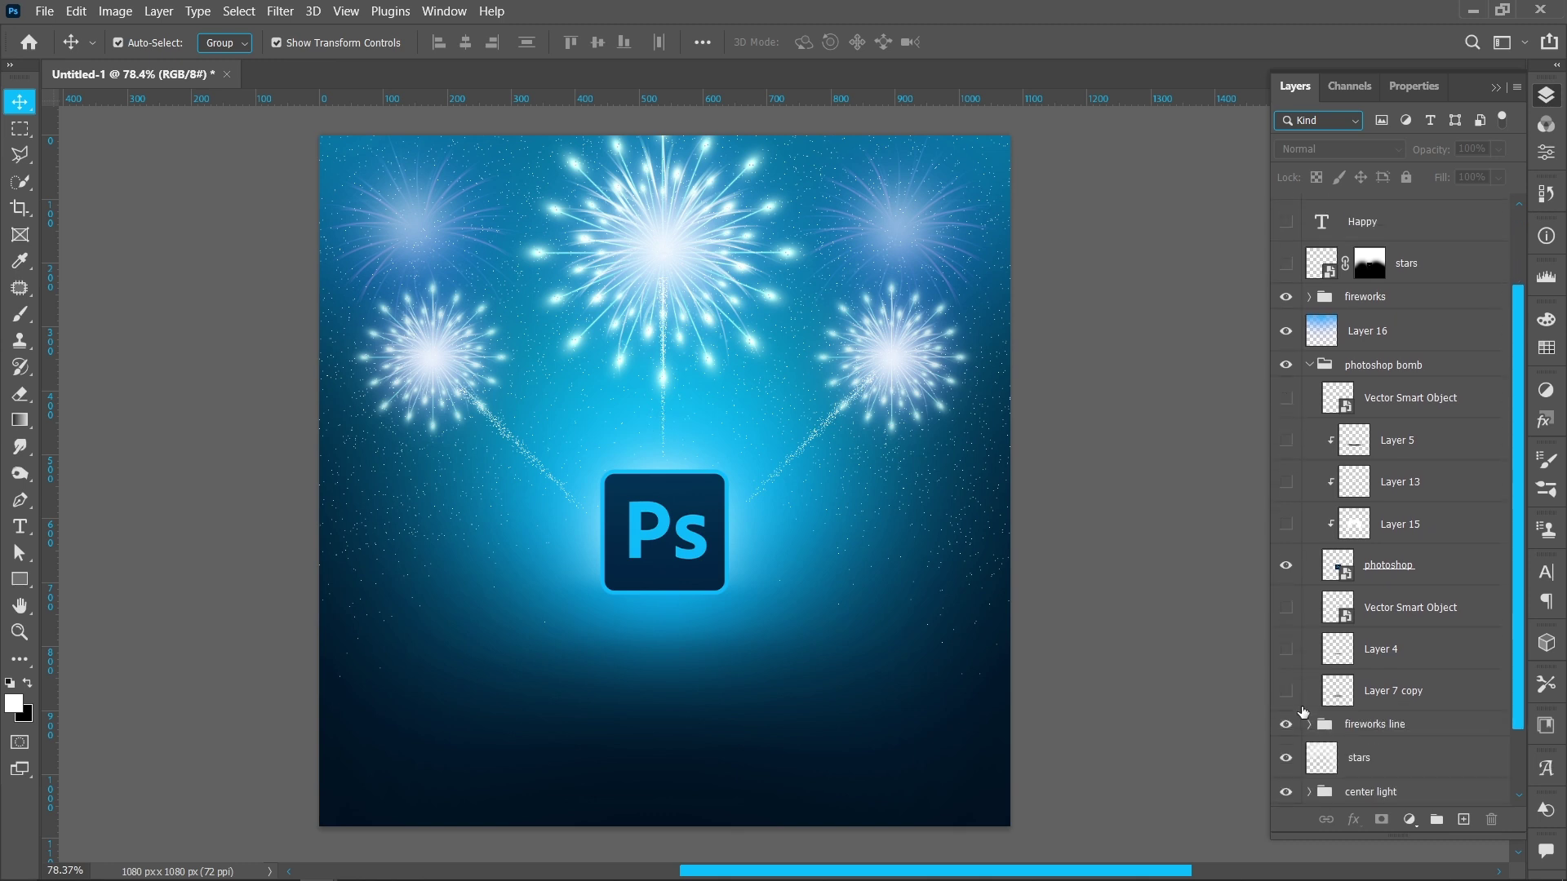
left_click(1287, 650)
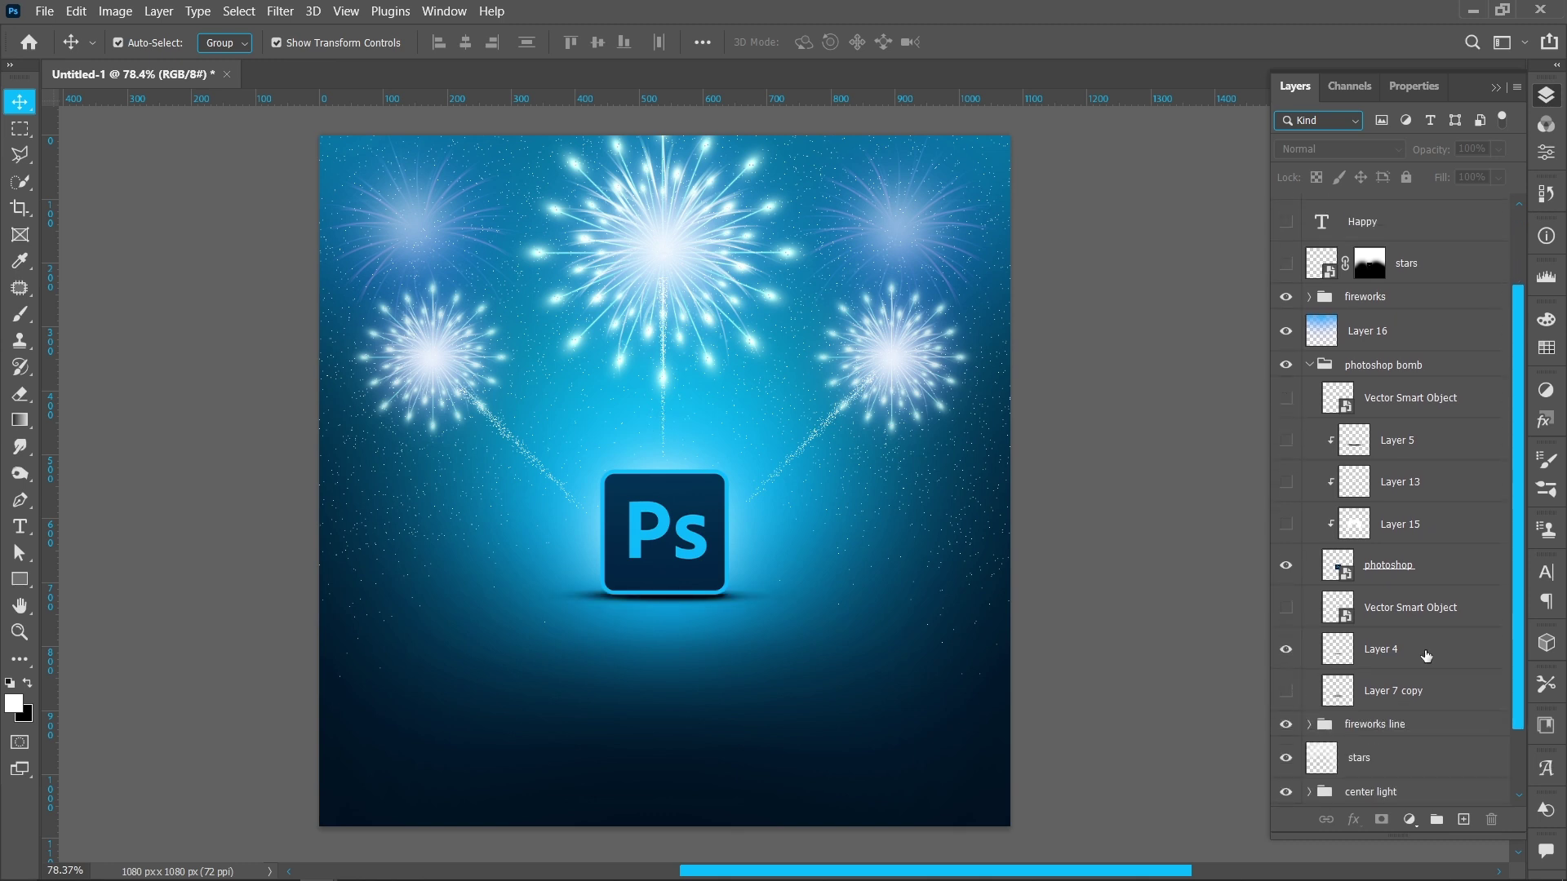
Step: Add a new layer above the hidden Vector Smart Object beneath the photoshop layer and flatten the 200 px soft brush tip into a thin ellipse
left_click(1395, 608)
left_click(1463, 819)
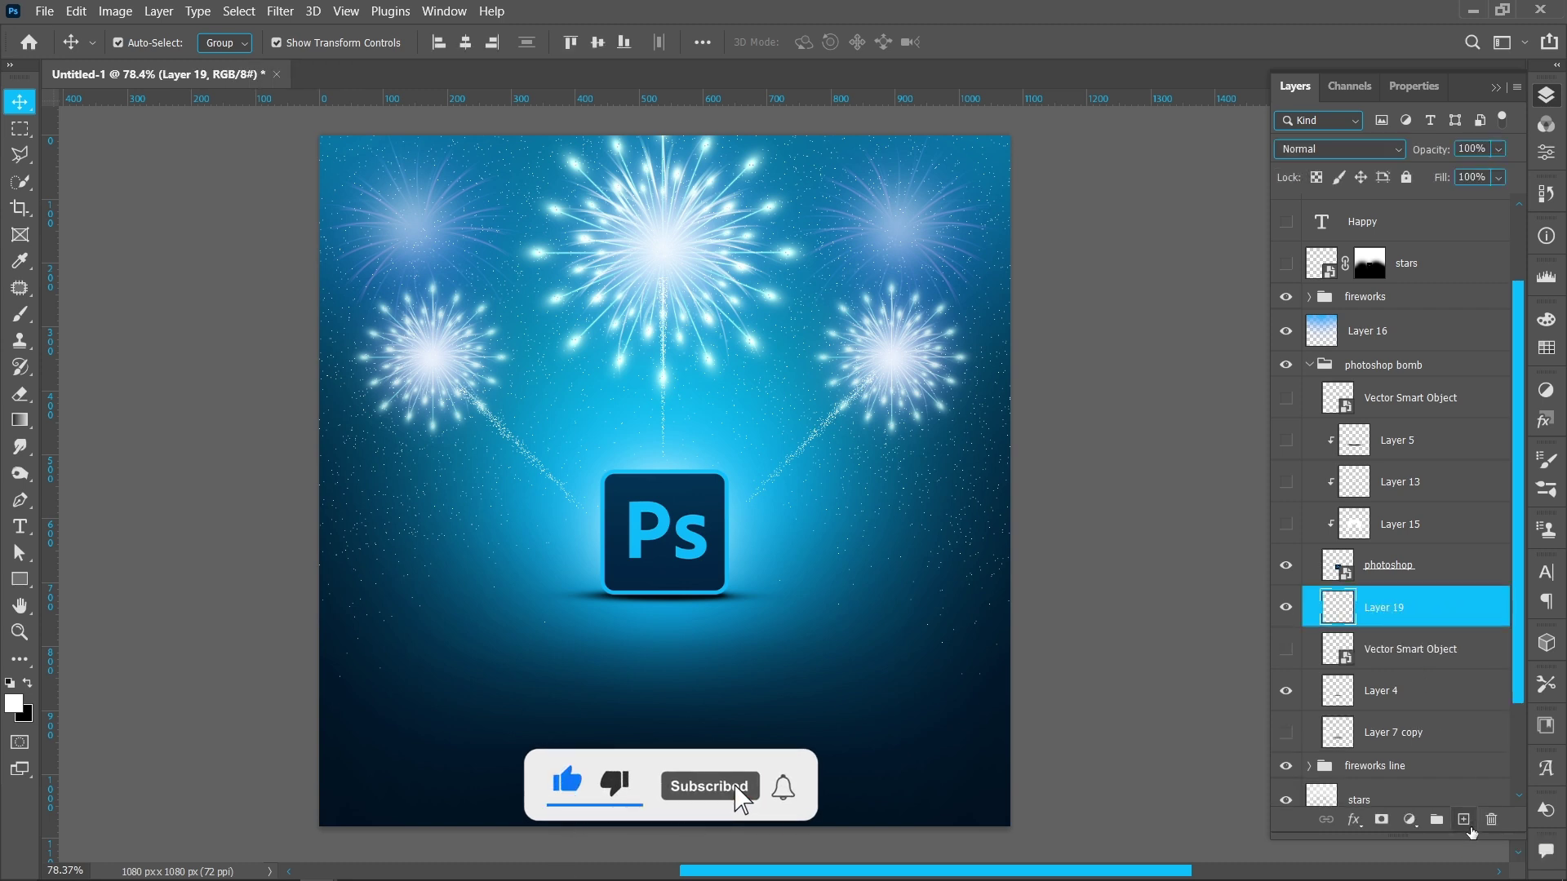
left_click(21, 314)
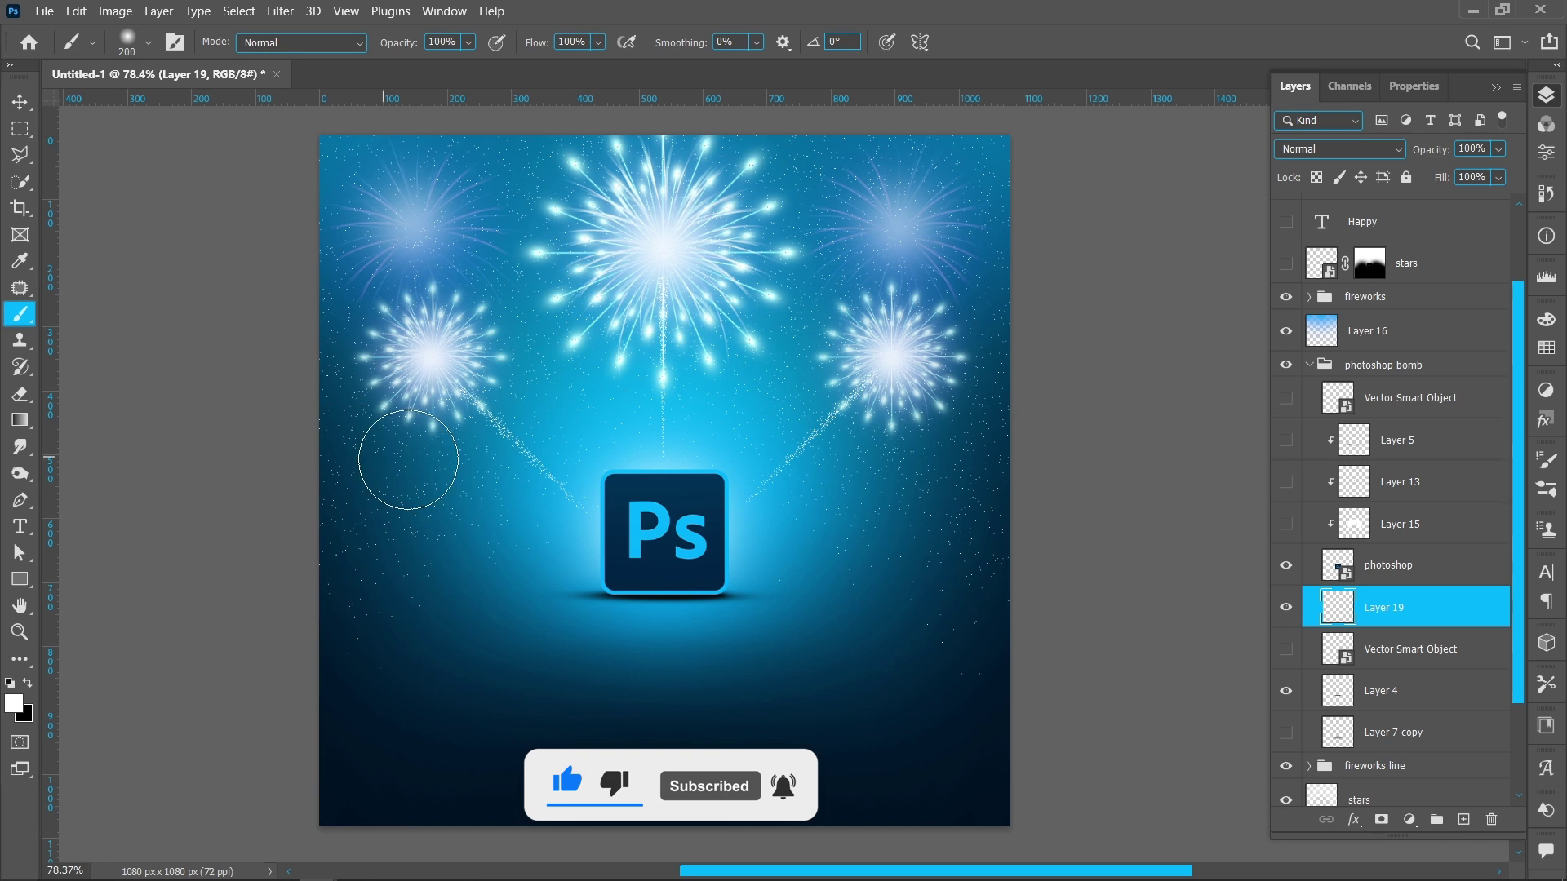
right_click(504, 465)
left_click_drag(551, 519, 552, 517)
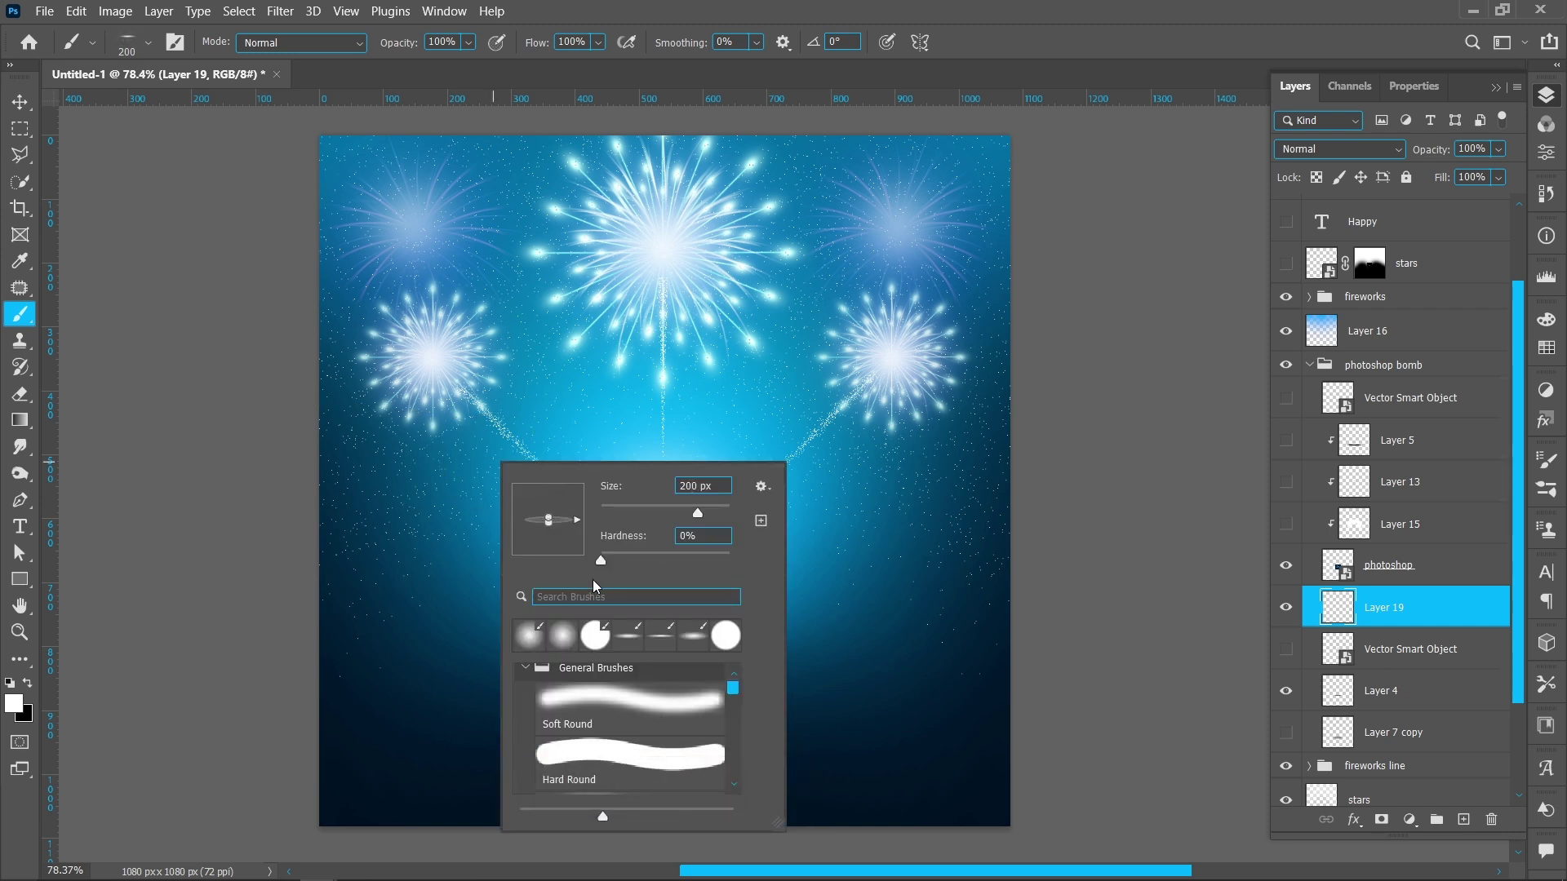
key("Return")
Step: Switch the foreground colour to black and delete the new Layer 19
left_click(667, 598)
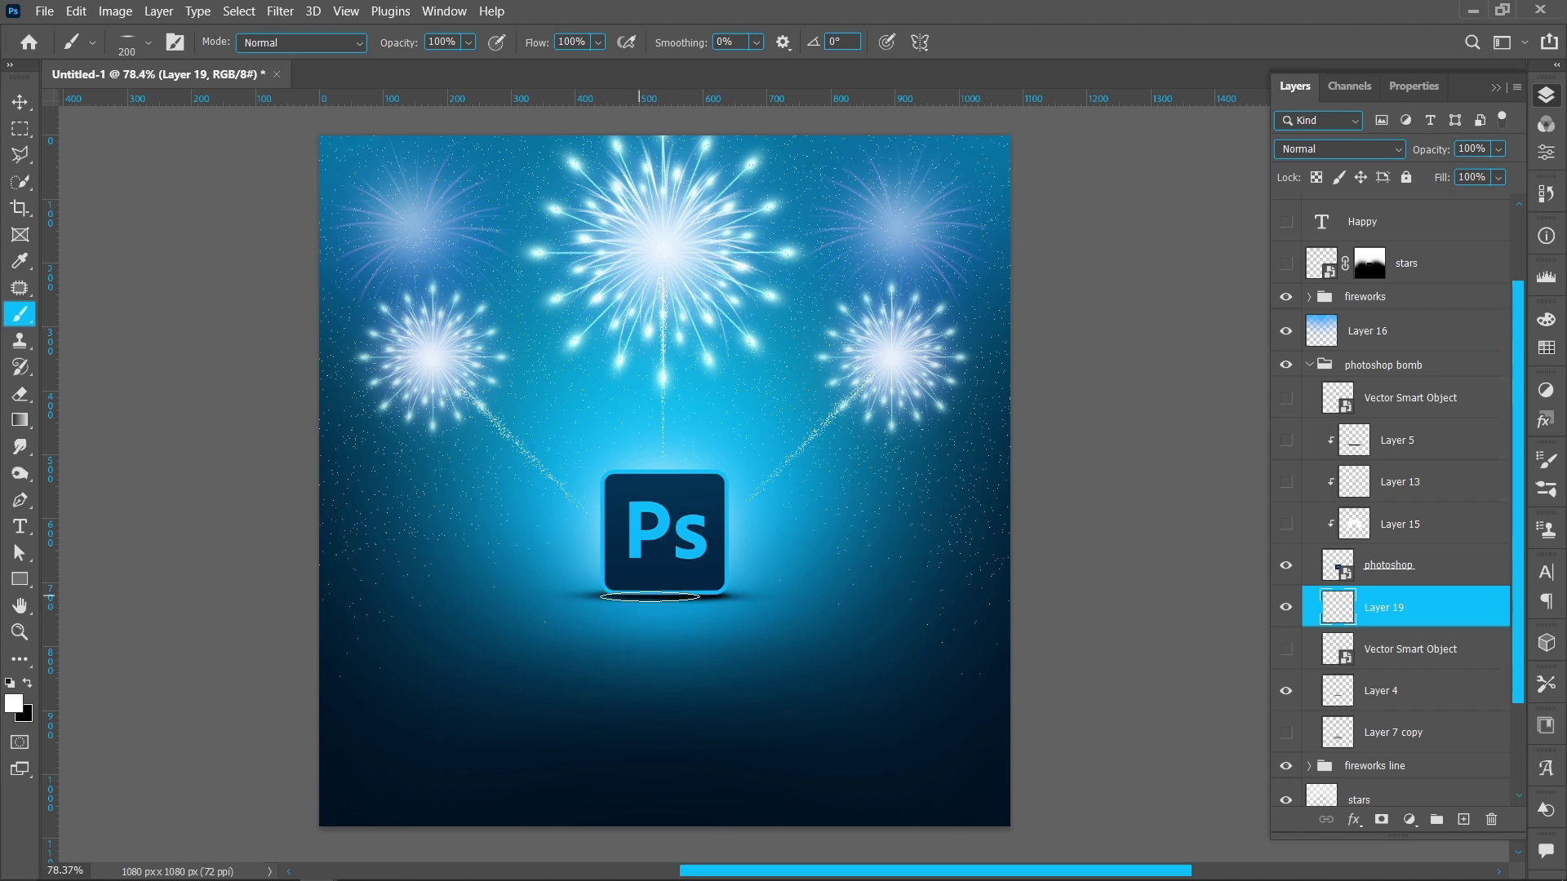
left_click(28, 684)
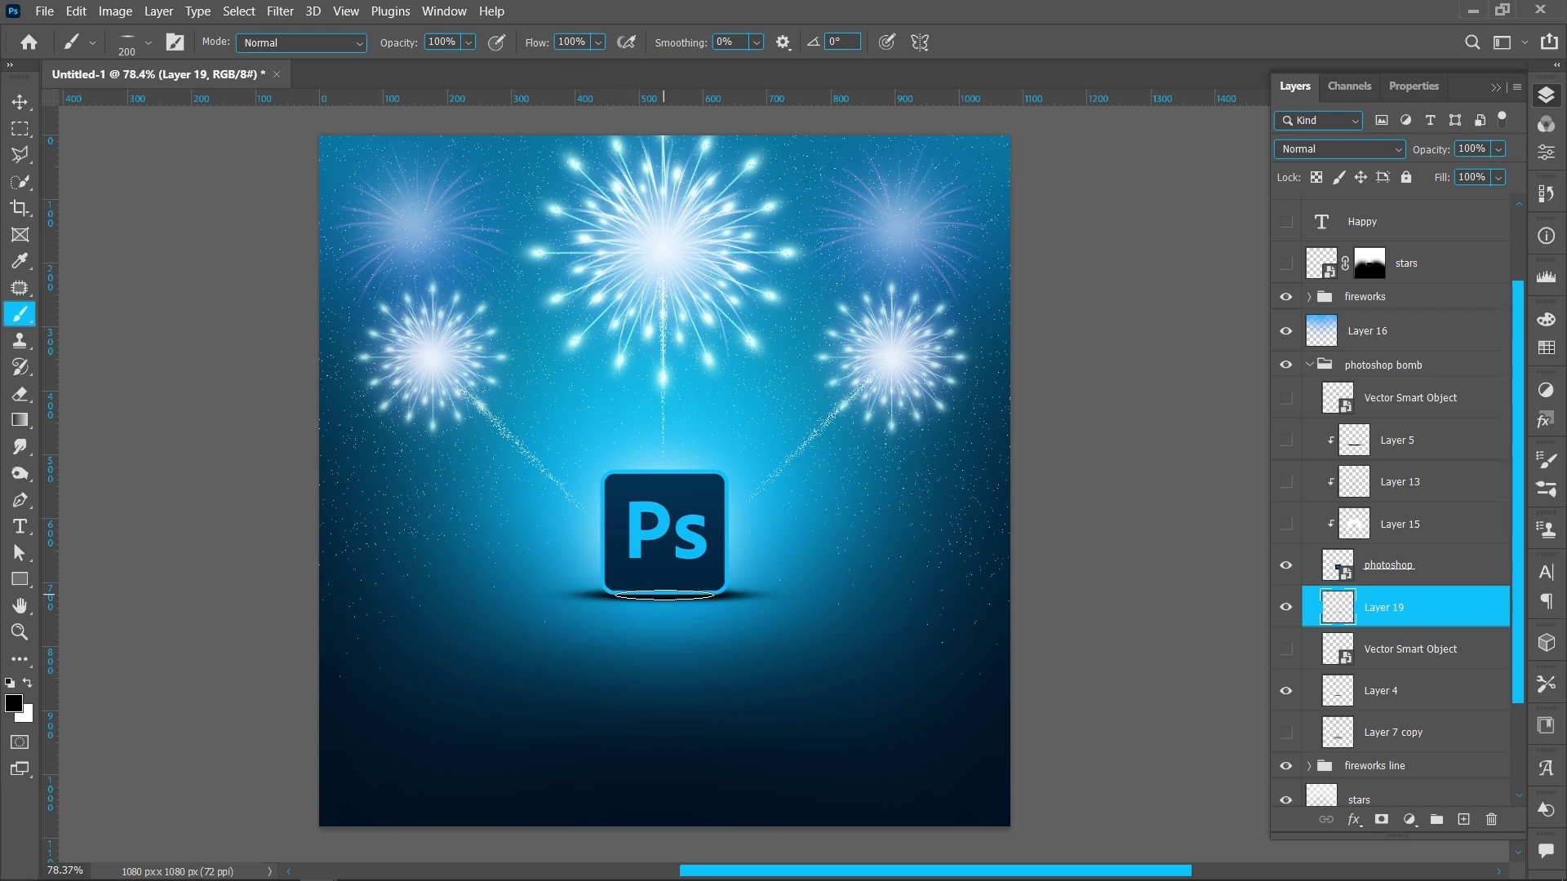
key("Delete")
Step: Show Layer 7 copy, the wide soft shadow under the logo, and delete it
left_click(1286, 693)
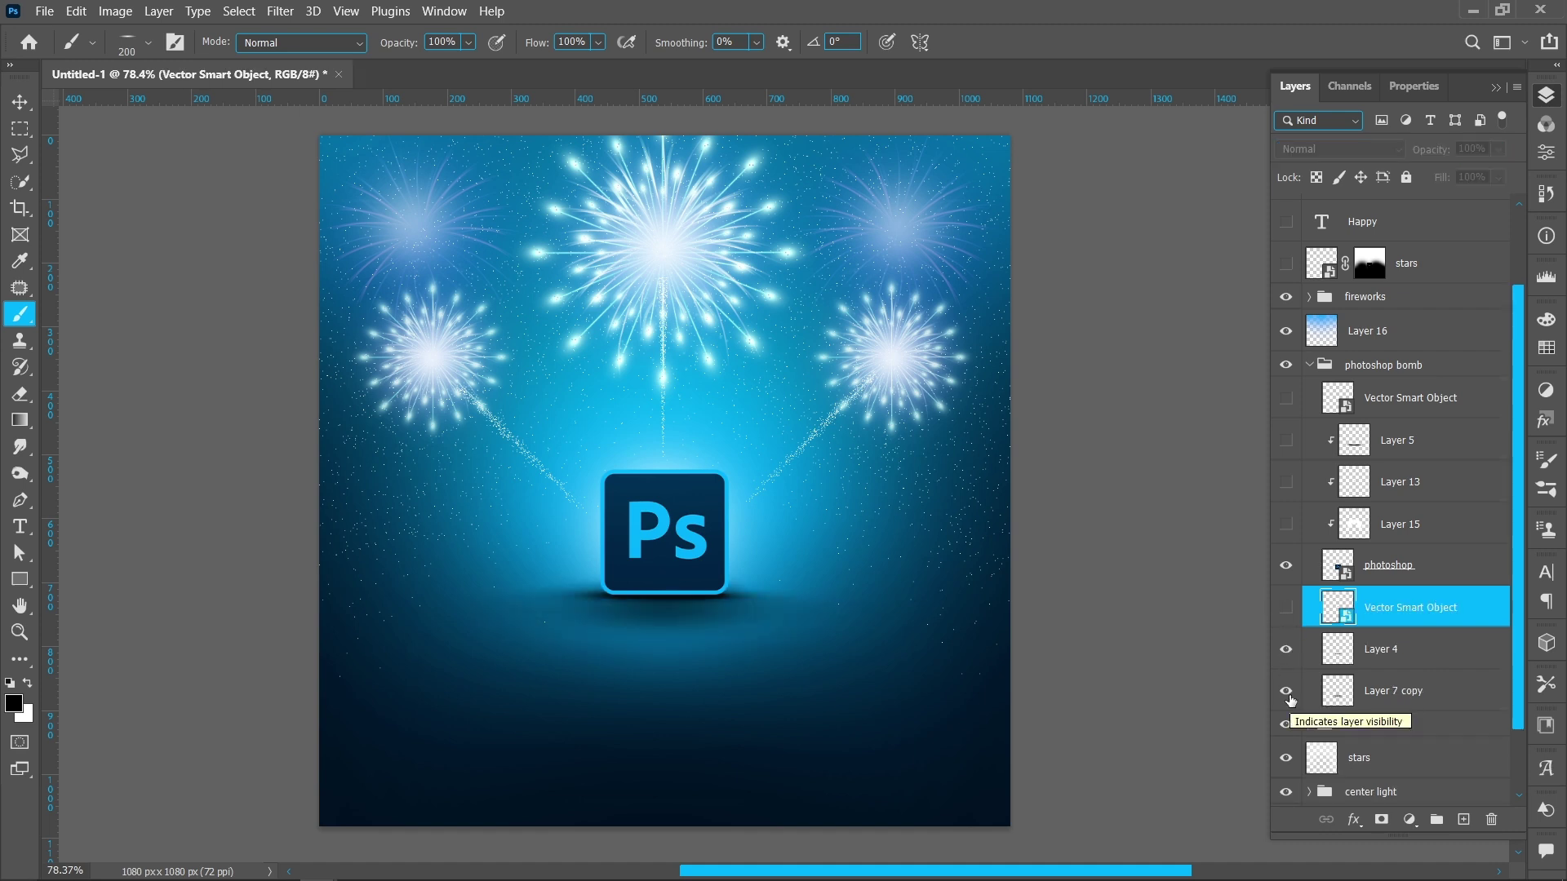
left_click(1408, 703)
key("Delete")
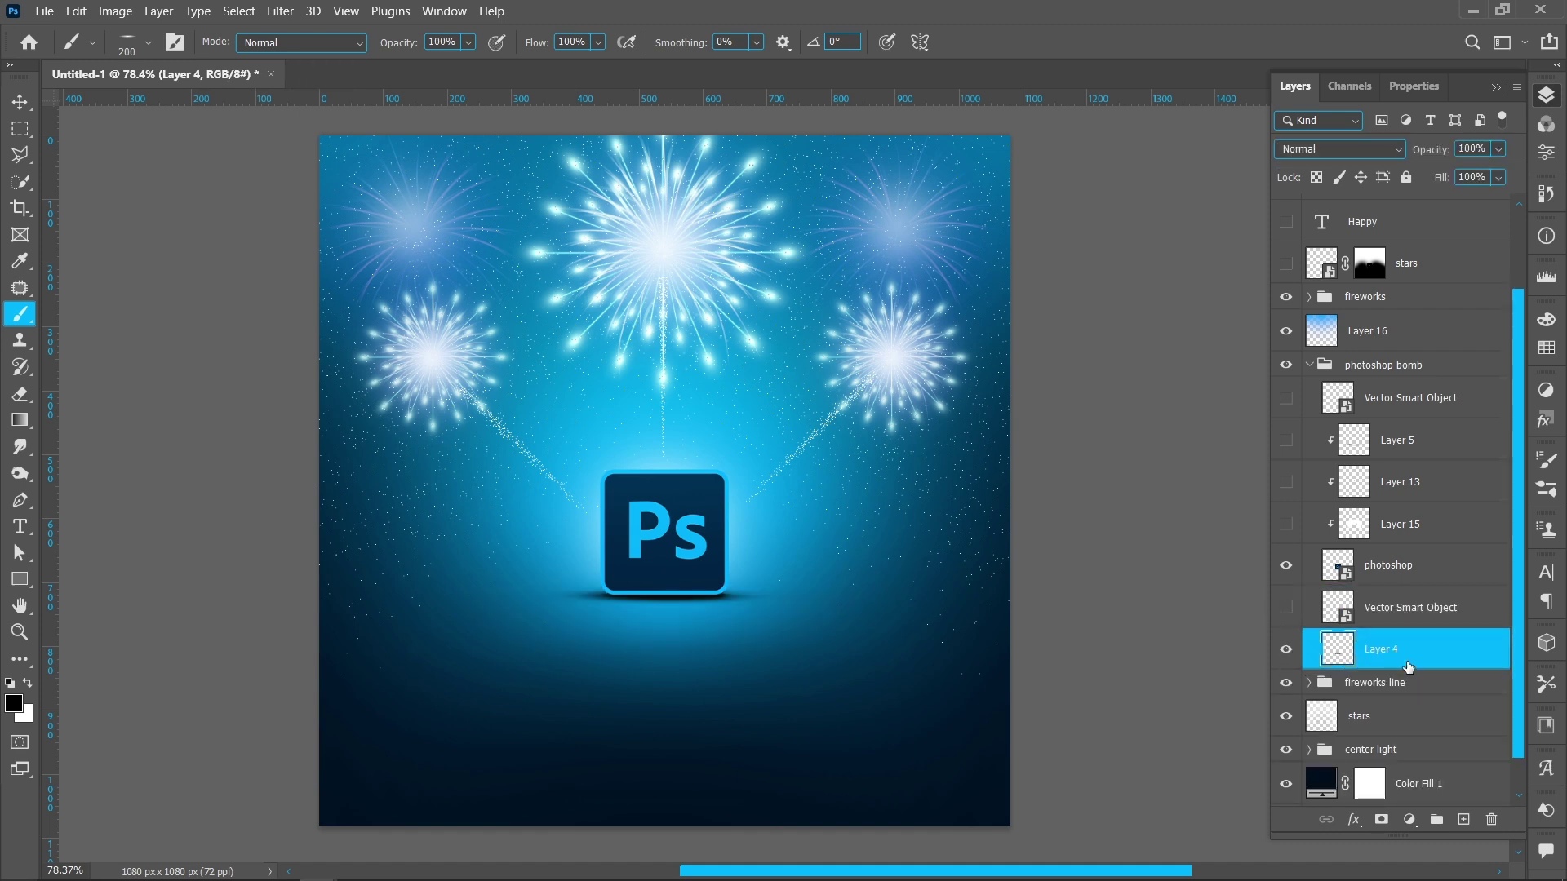
Step: Add a new layer beneath Layer 4 and paint a black shadow under the logo with a slightly rounder 500 px elliptical brush
left_click(1464, 820)
left_click_drag(1386, 652, 1384, 704)
right_click(660, 606)
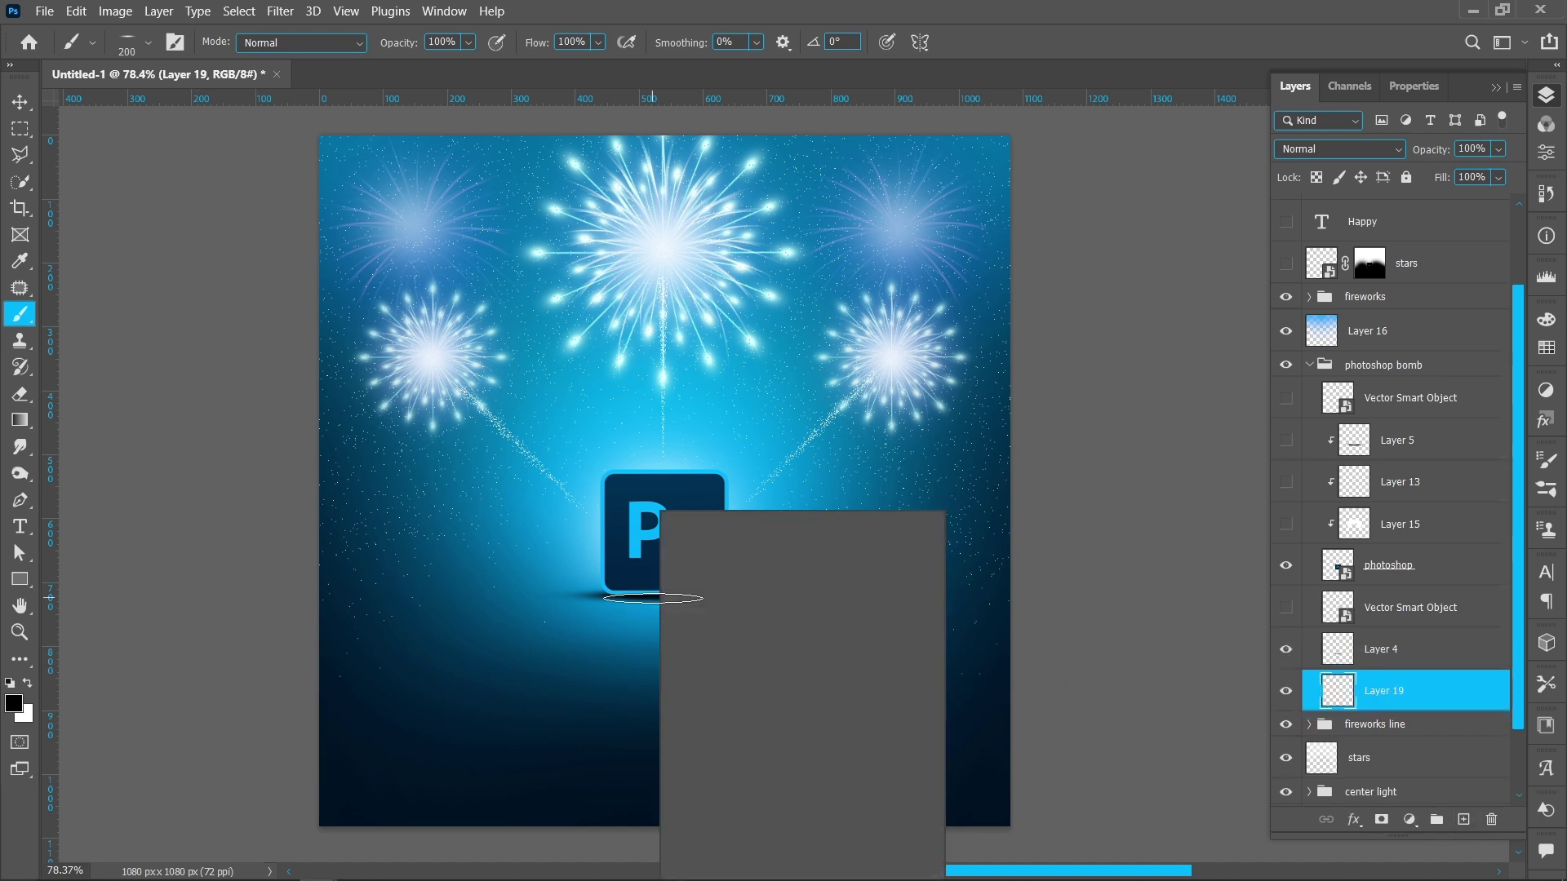
left_click_drag(706, 566, 713, 564)
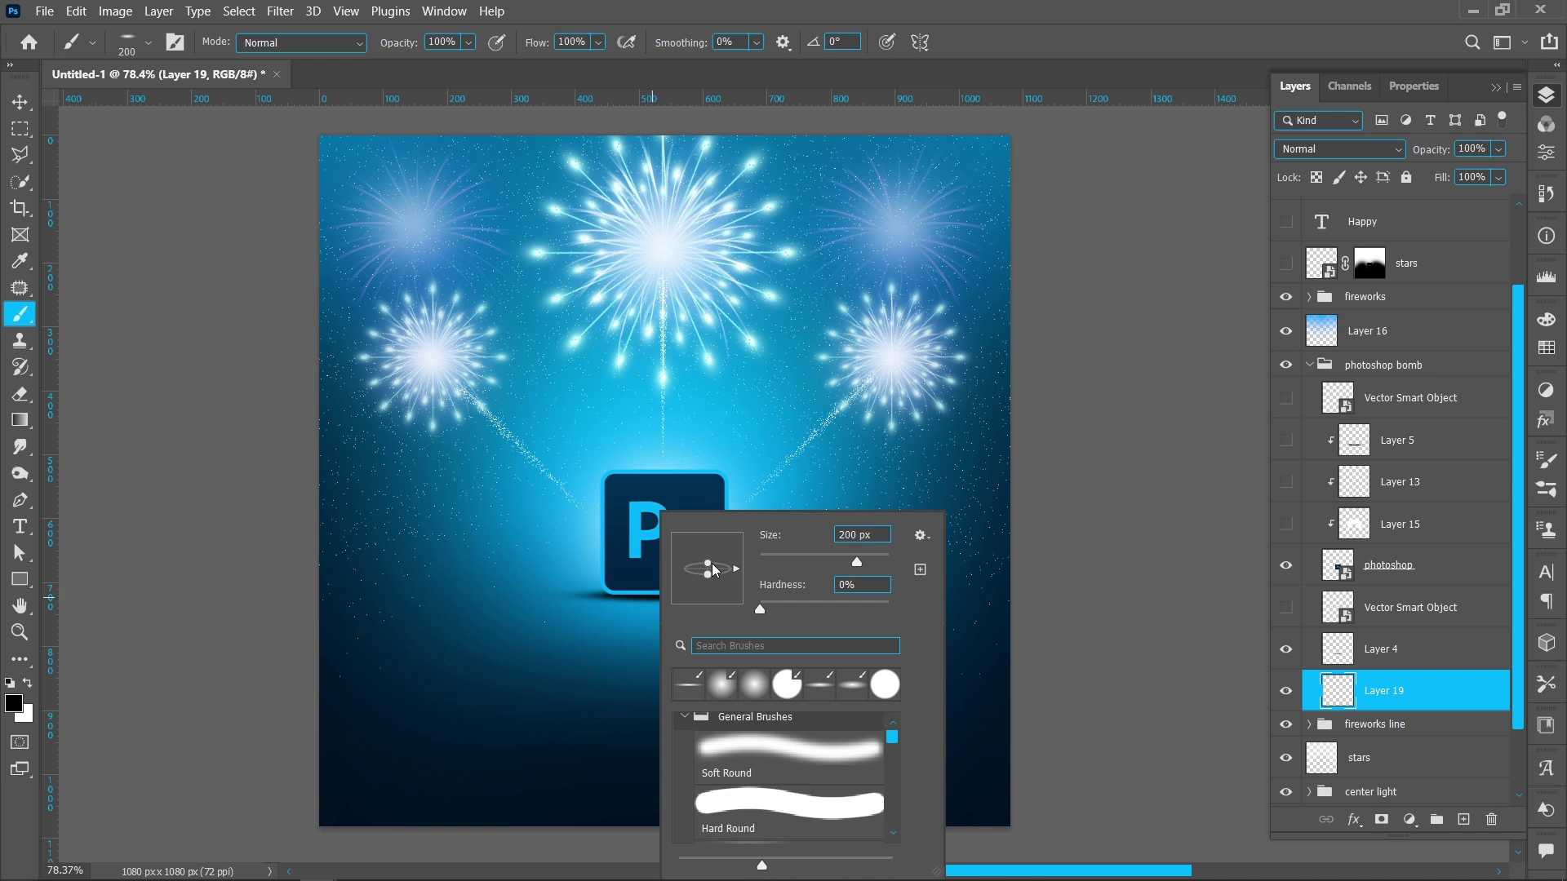
double_click(847, 534)
type("500")
key("Return")
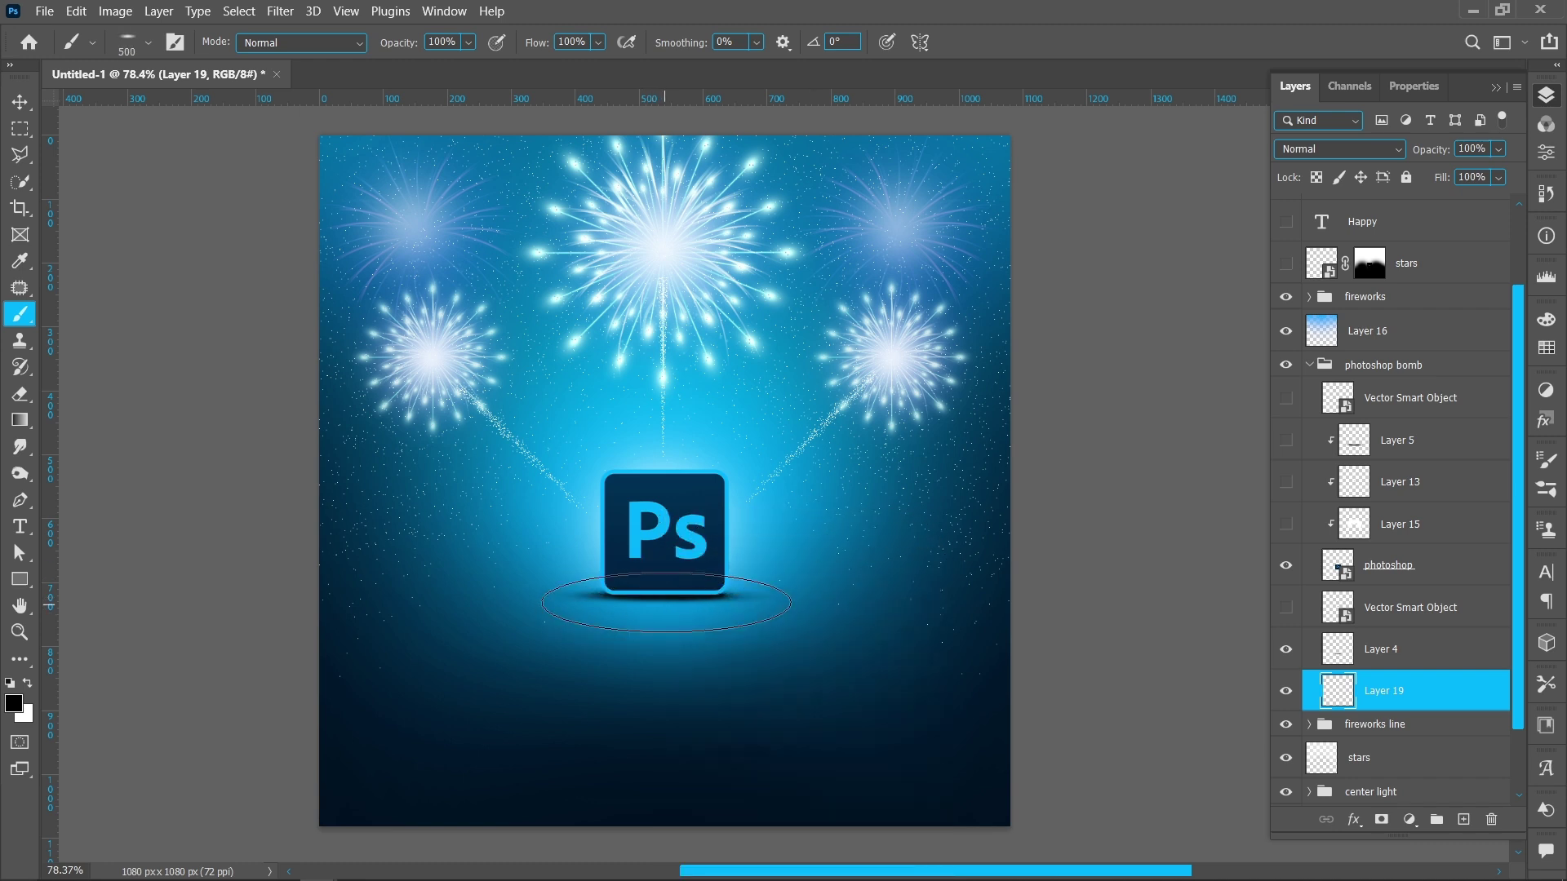
left_click(669, 616)
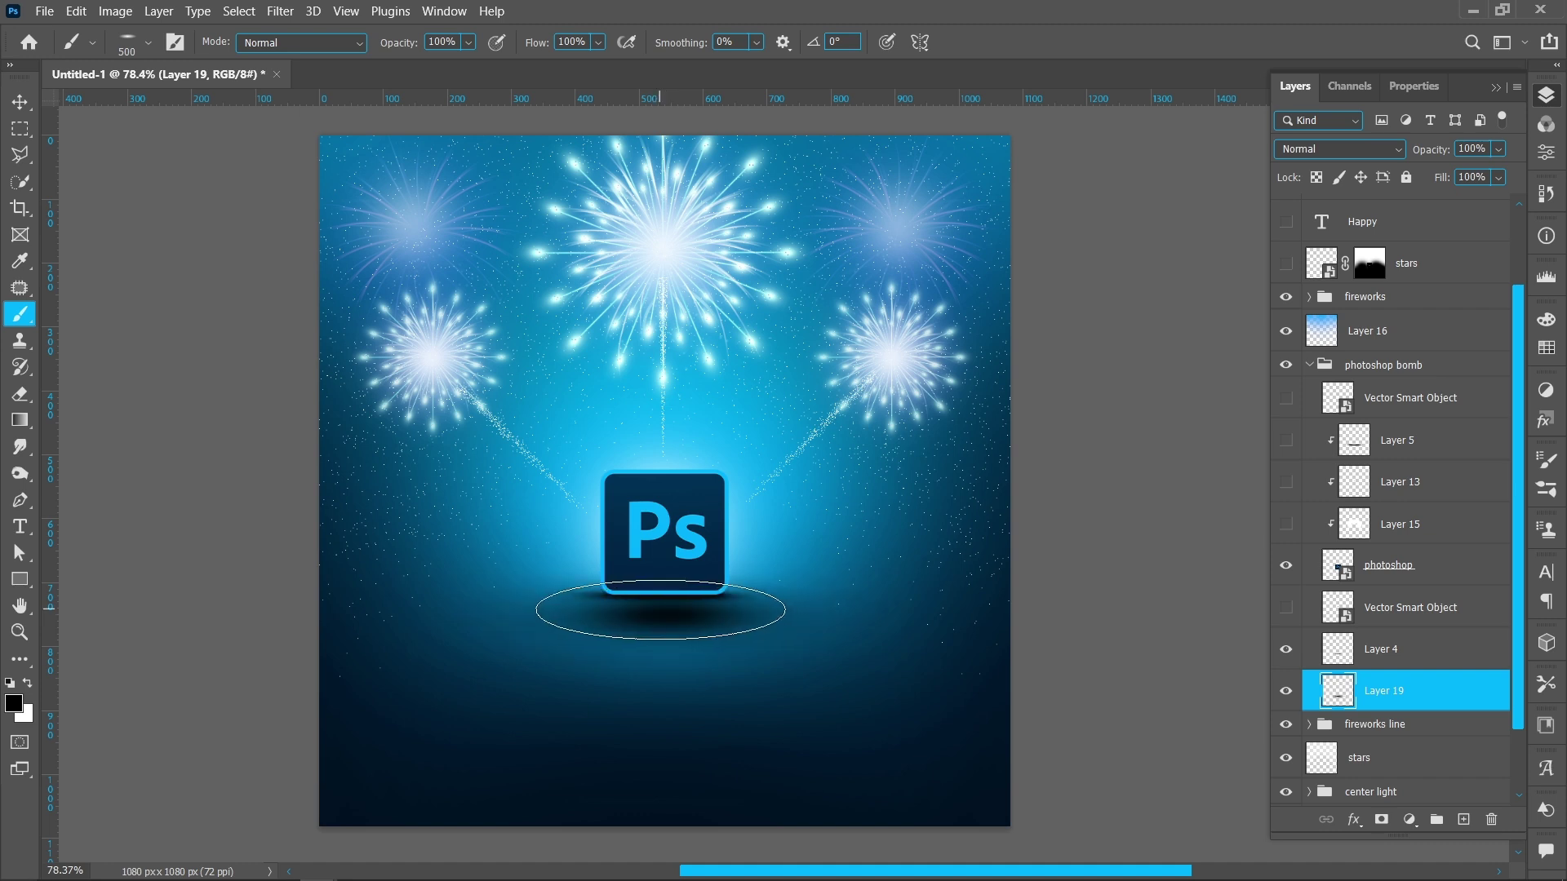
Step: Scale the painted shadow to about 82.5% width and 44.7% height at the logo's base, and set its opacity to 70%
left_click(22, 104)
left_click_drag(402, 614, 556, 631)
left_click_drag(740, 551, 660, 577)
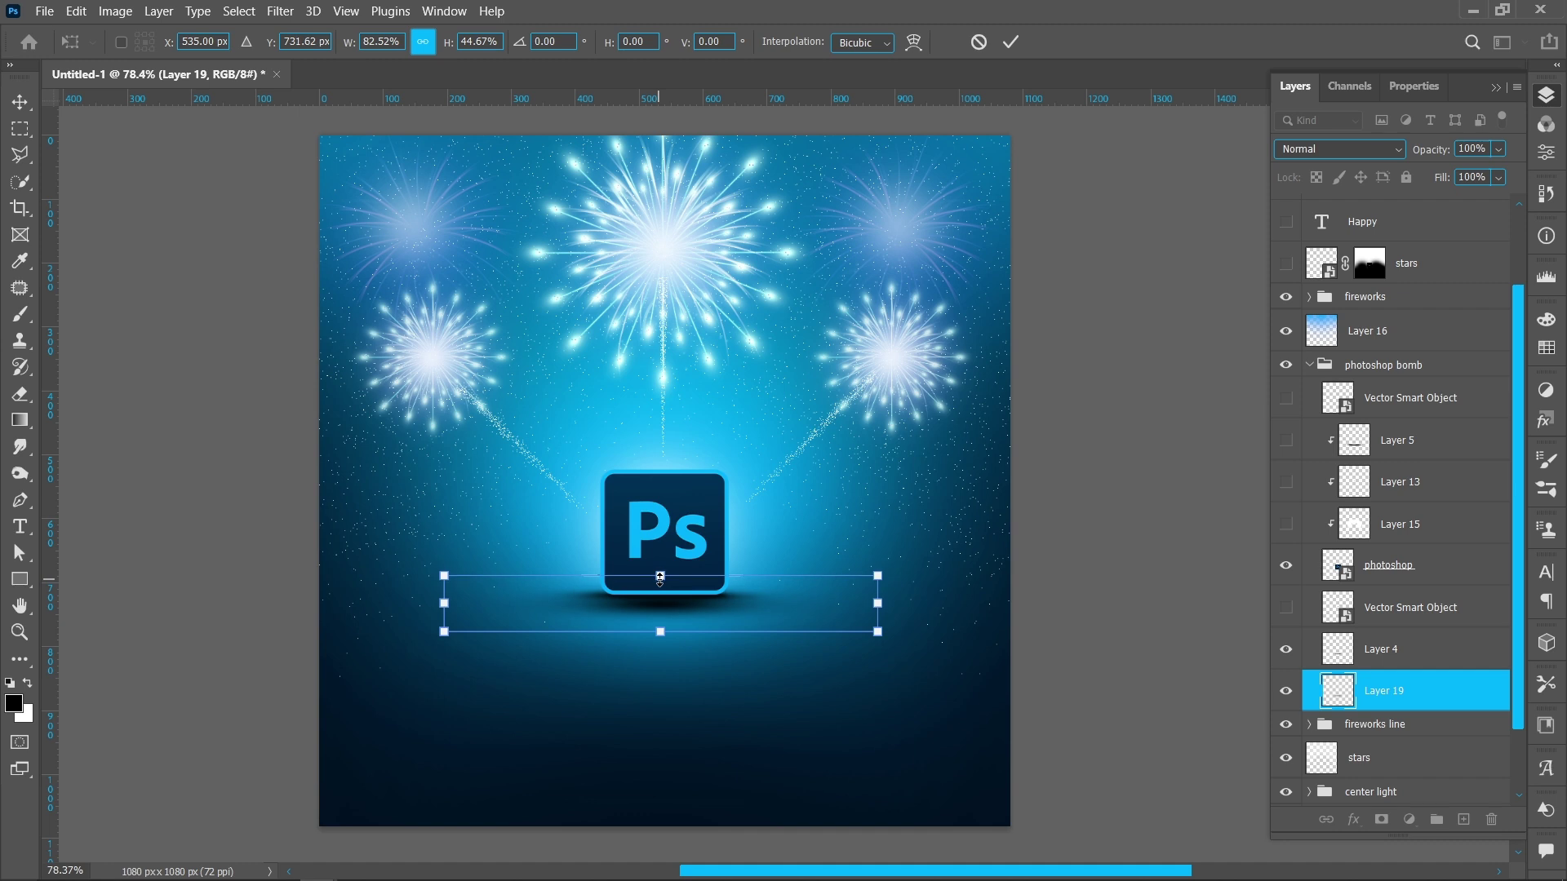
left_click(1010, 41)
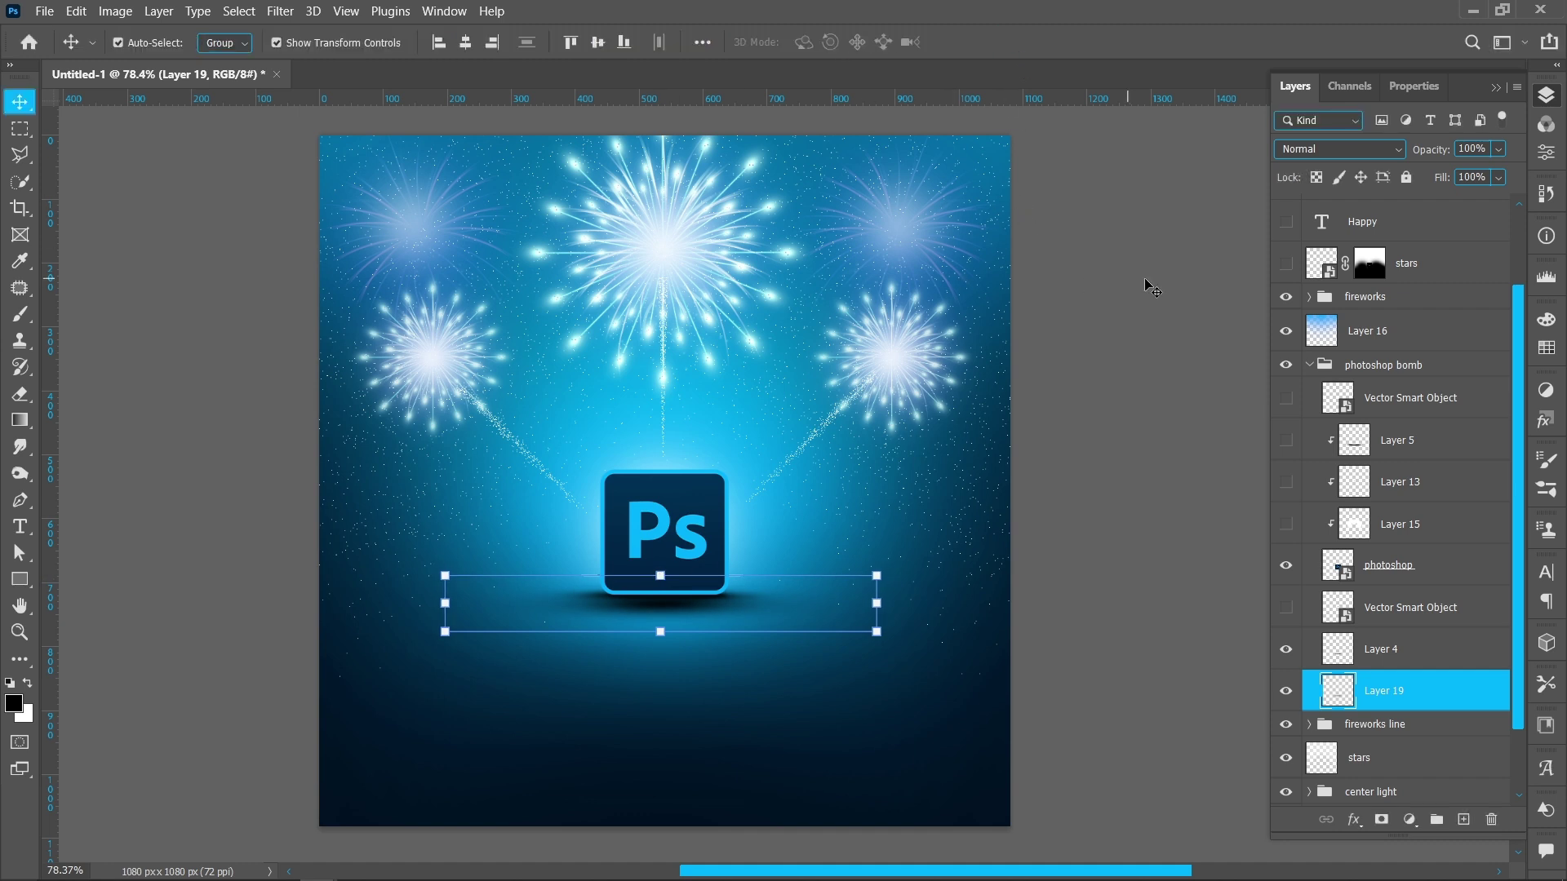
left_click(1479, 148)
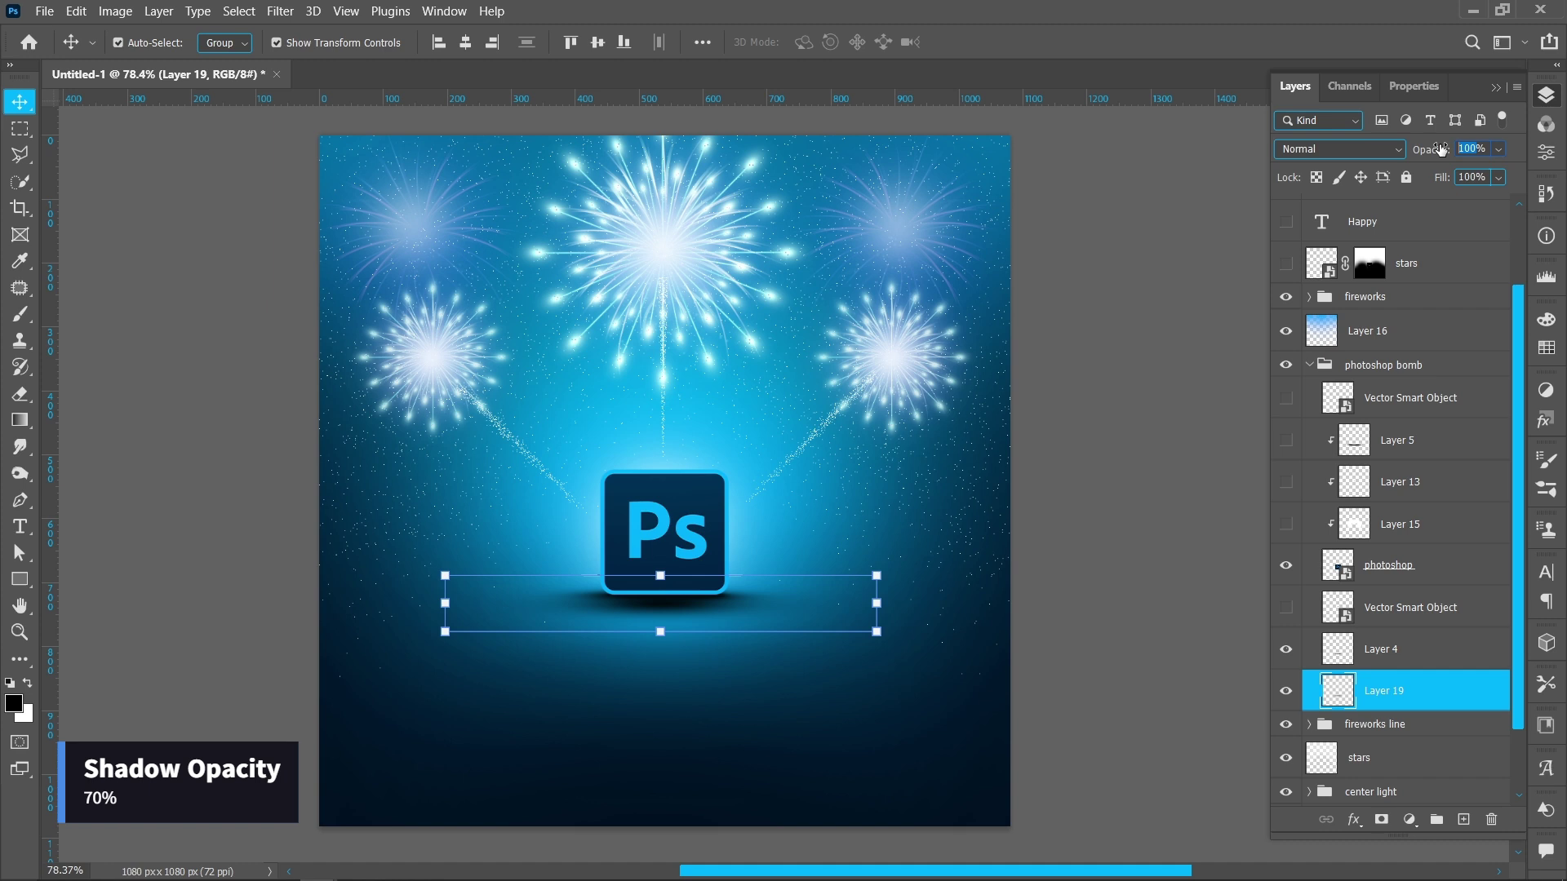
type("70")
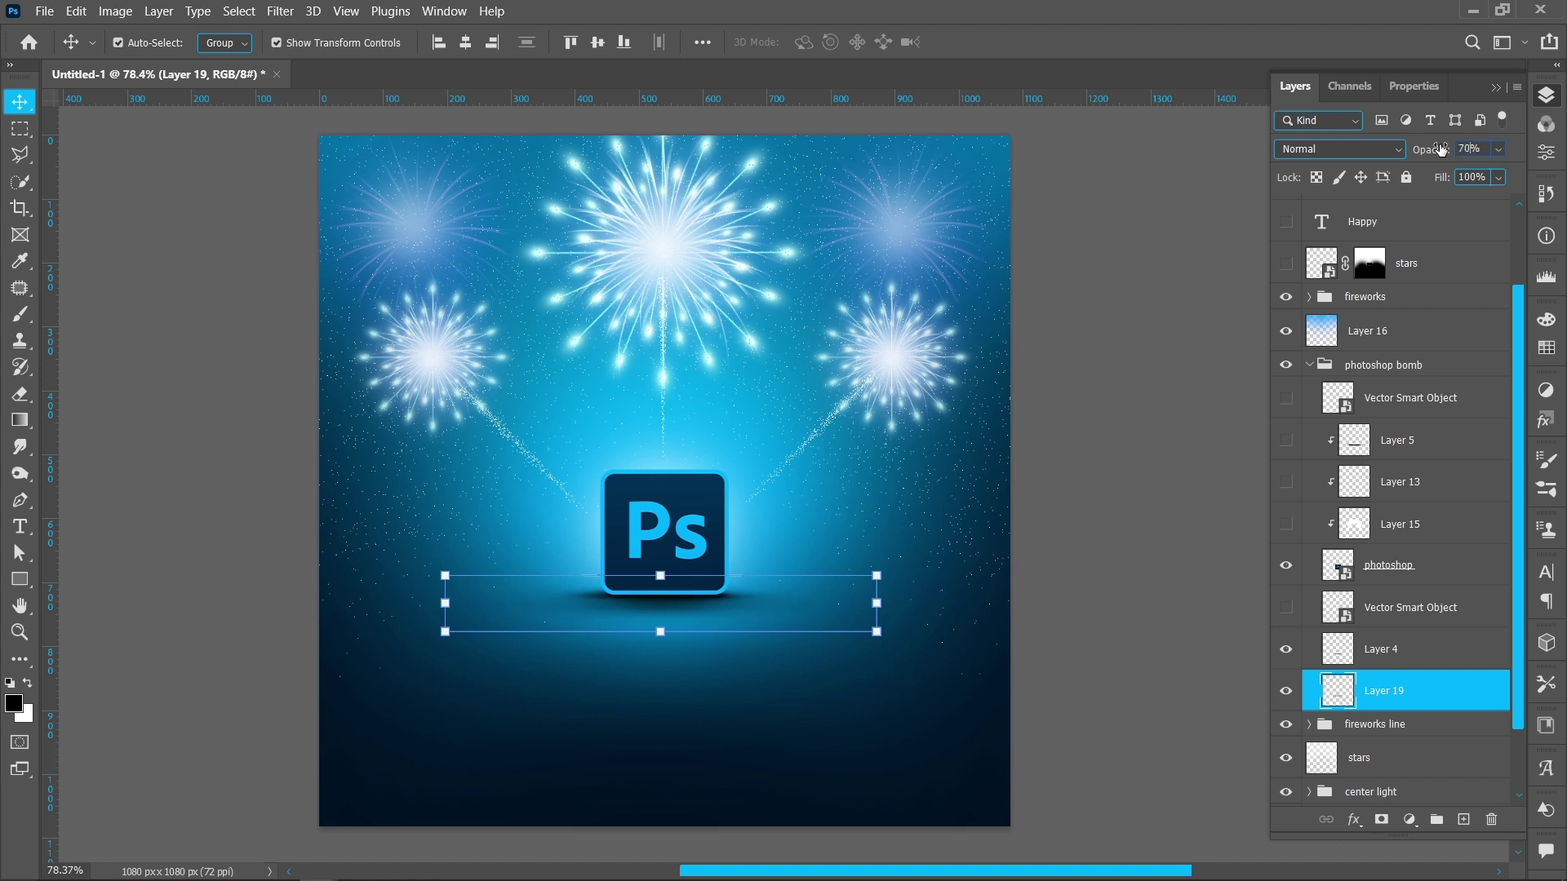
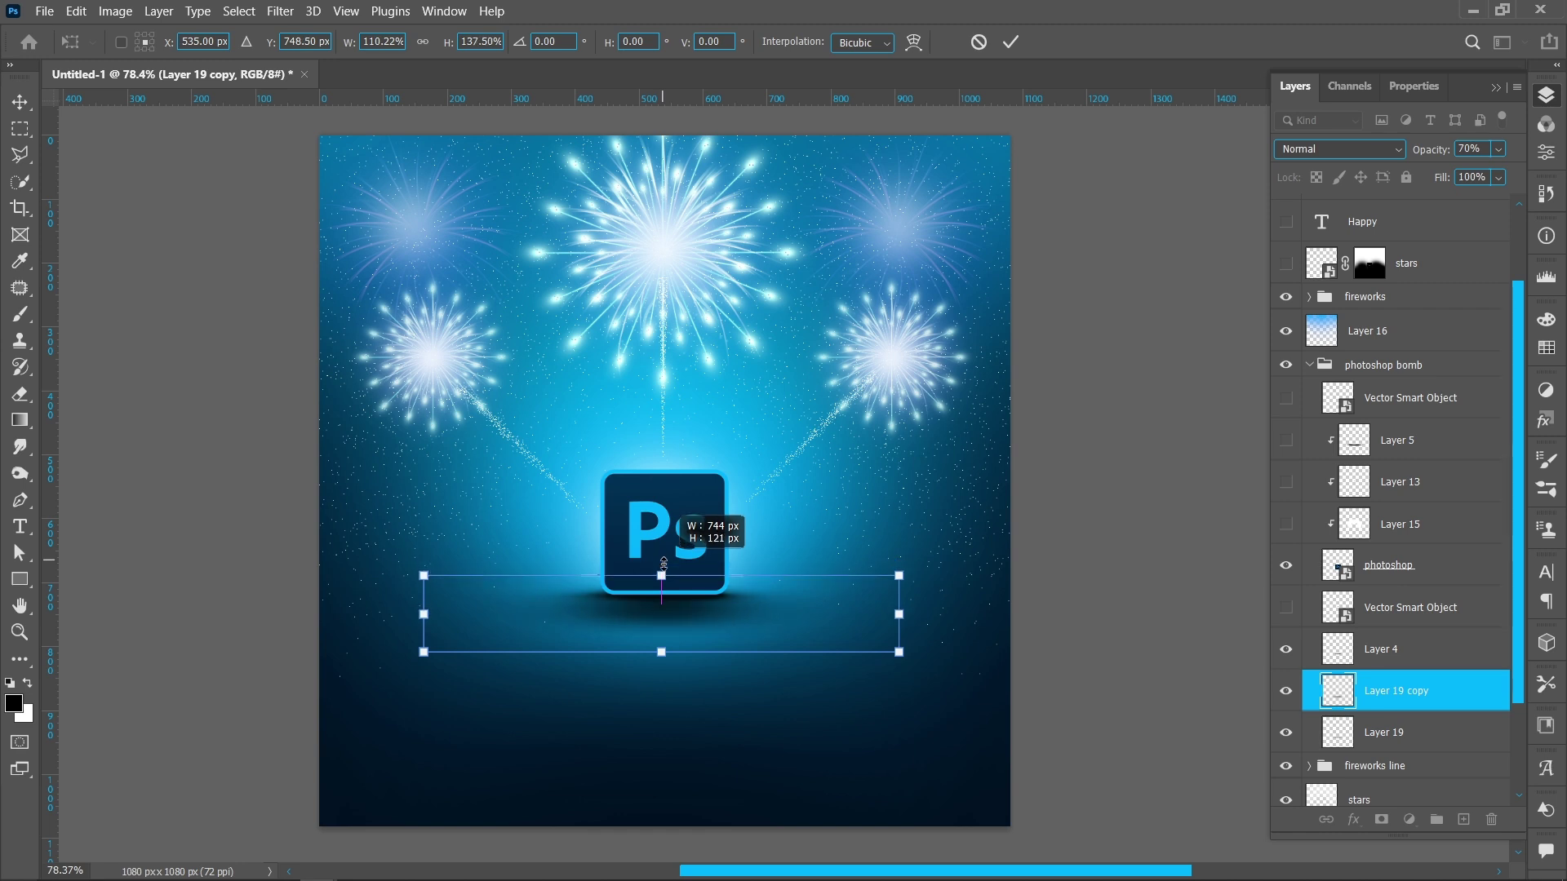
Step: Stretch the Layer 19 copy shadow to 157.95% height, nudge it slightly upward, and apply the transform
left_click_drag(663, 652, 662, 665)
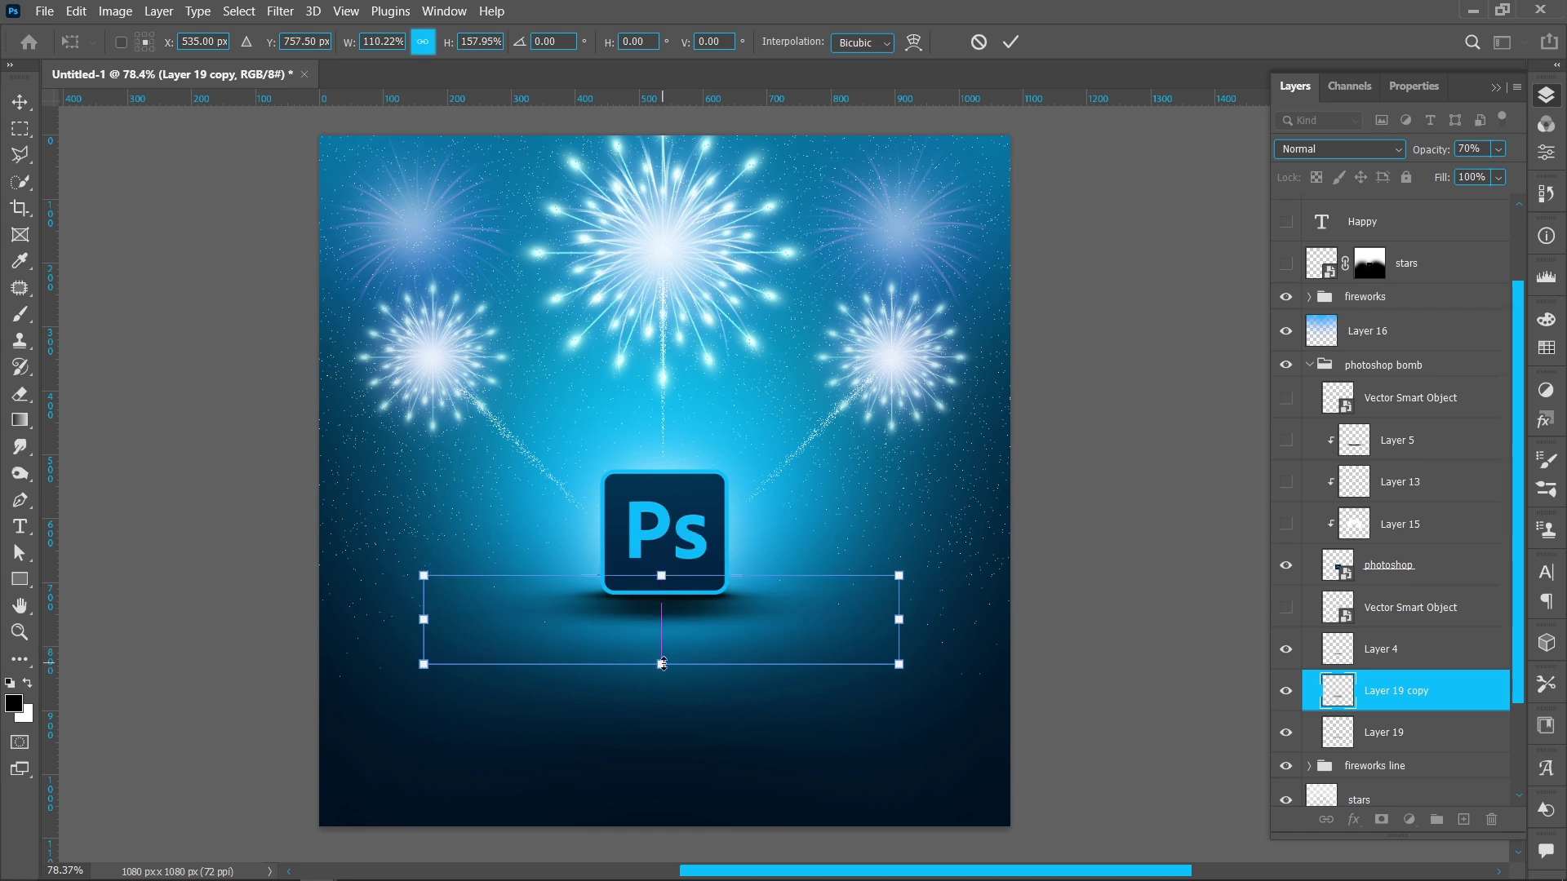
key("Up")
key("Up")
key("Up")
key("Up")
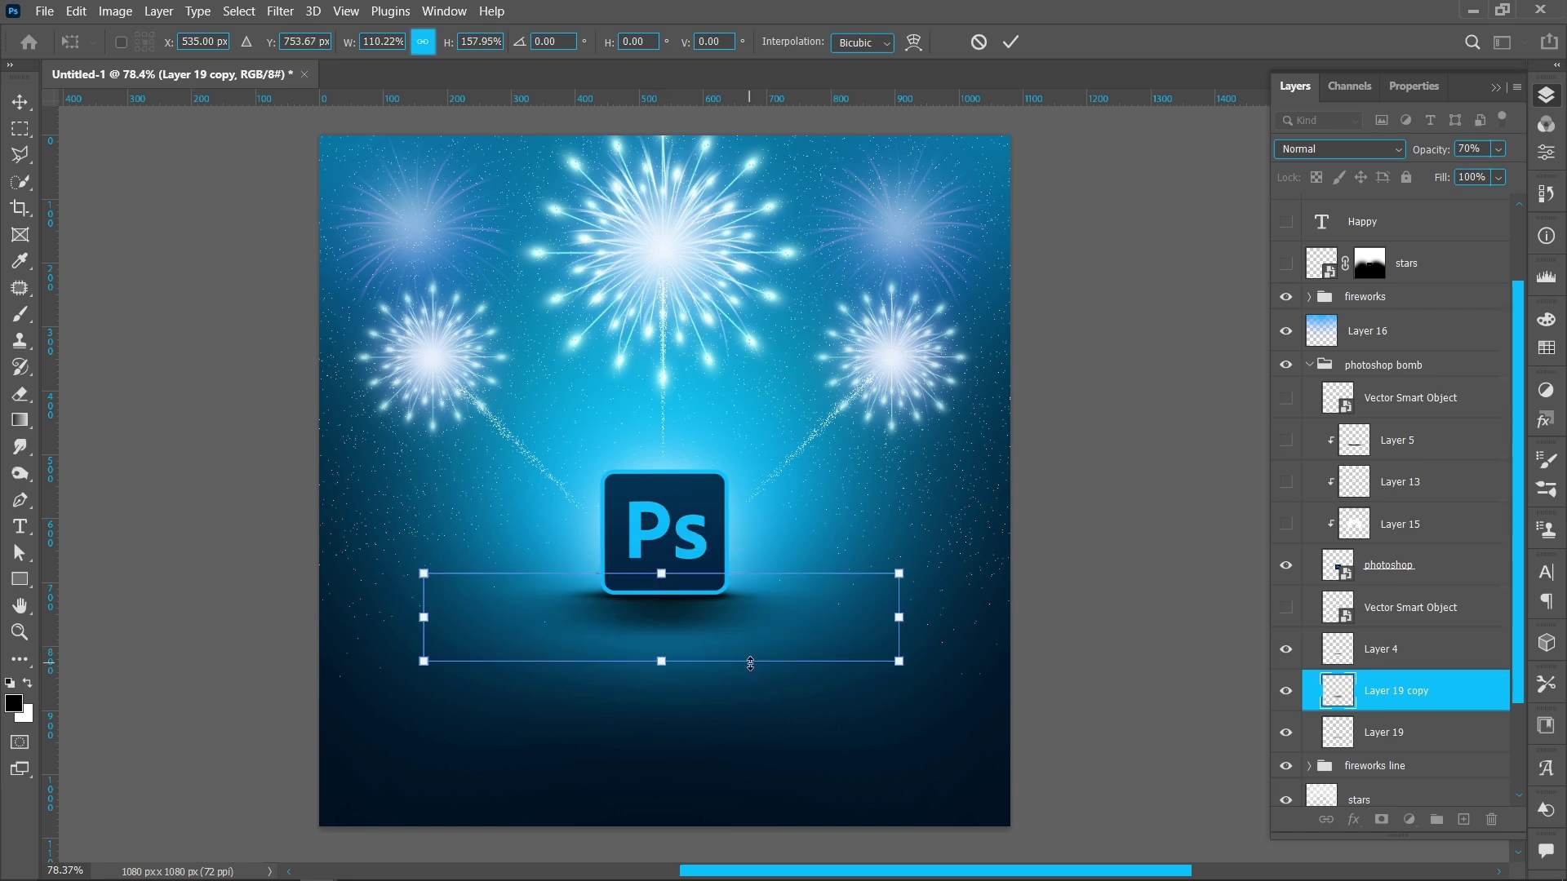
left_click(1009, 42)
Step: Centre the Layer 19 copy shadow horizontally on the canvas and stretch its height by 114.39%
left_click(470, 43)
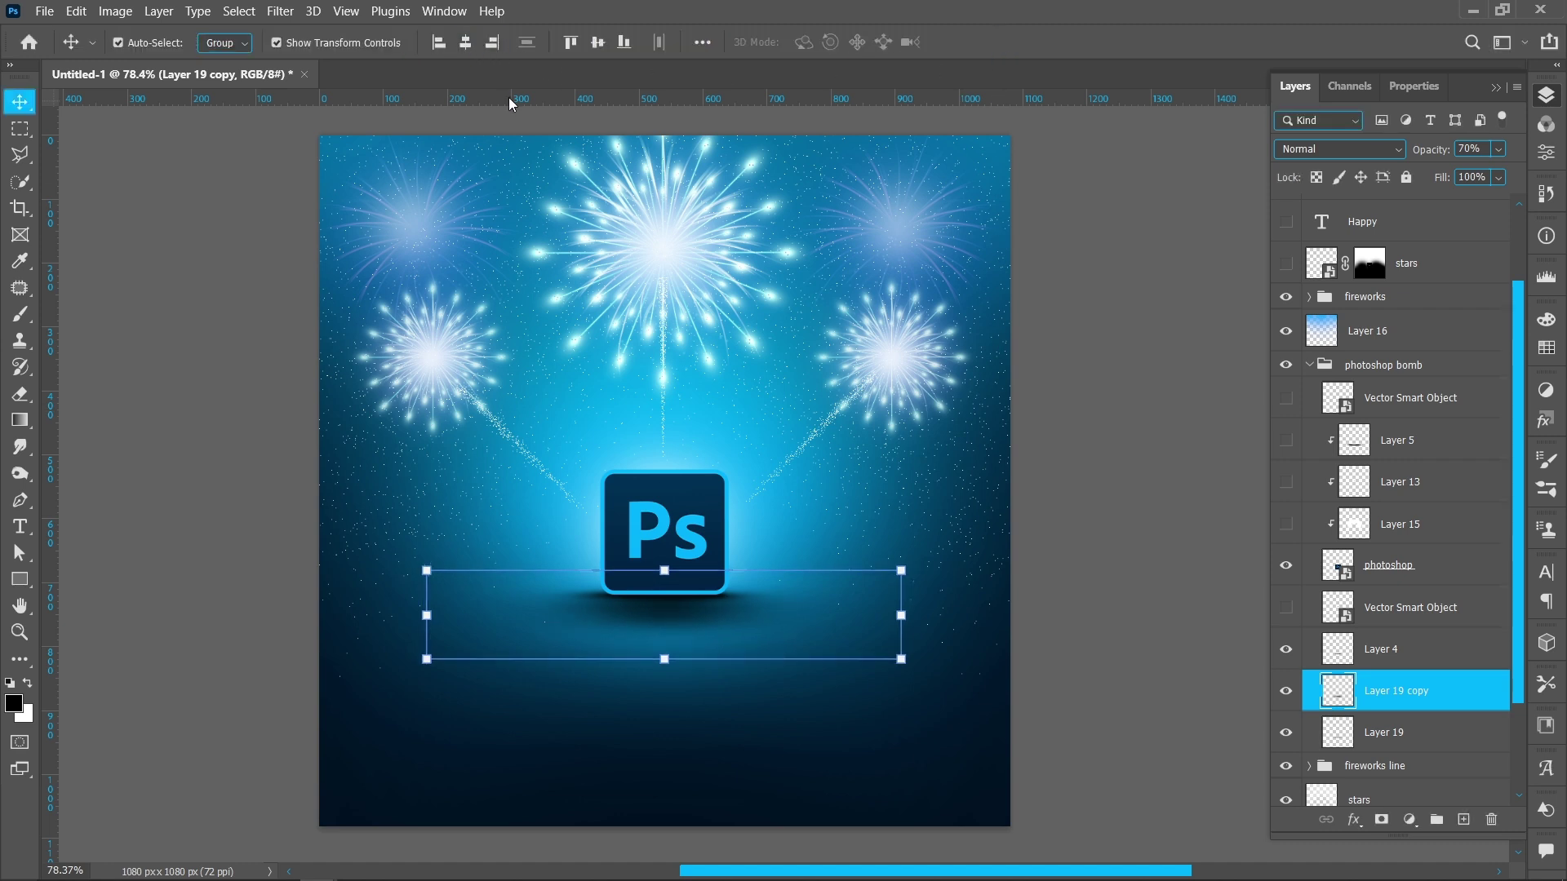
left_click_drag(661, 658, 658, 668)
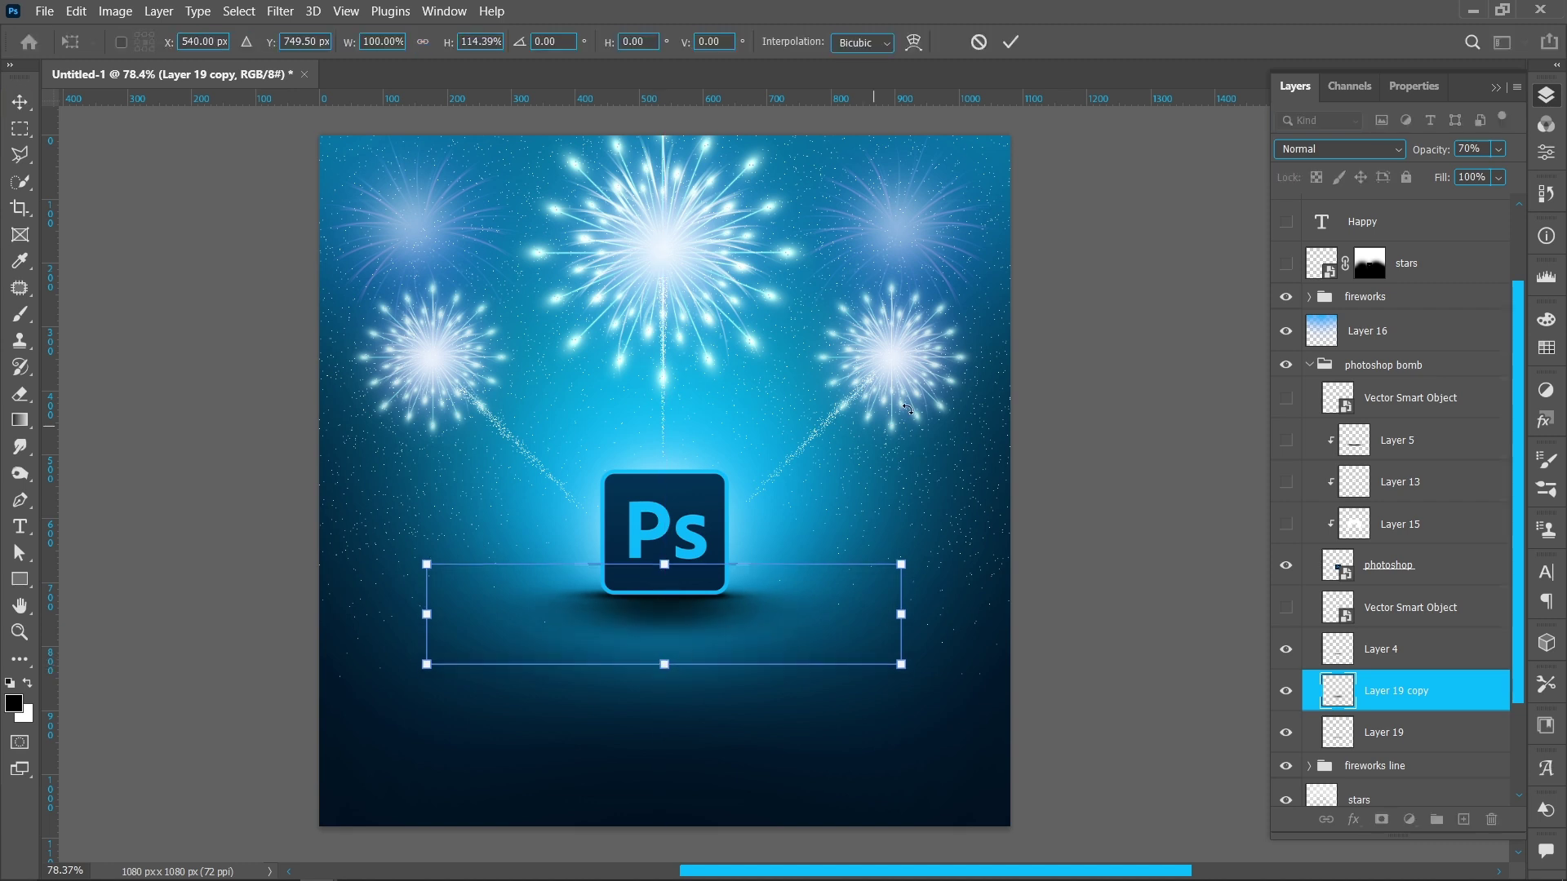
left_click(1003, 44)
left_click(1077, 526)
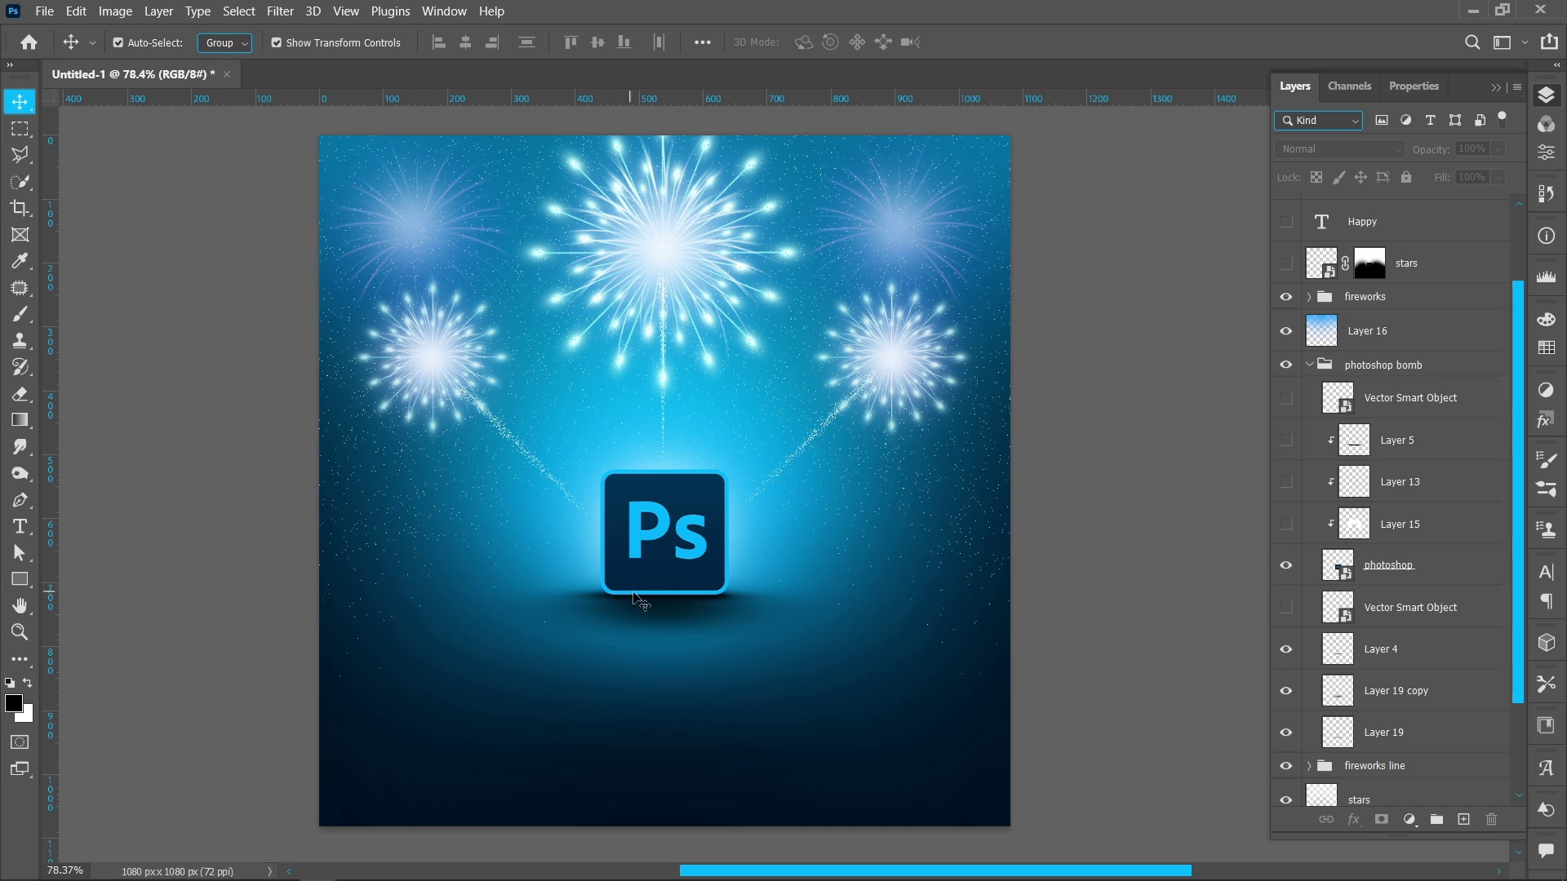
Step: Preview the logo with and without Layer 5, and add a new layer clipped to the photoshop layer
left_click(1287, 441)
left_click(1287, 441)
left_click(1287, 440)
left_click(1286, 440)
left_click(1374, 565)
left_click(1464, 820)
right_click(1387, 571)
left_click(1209, 415)
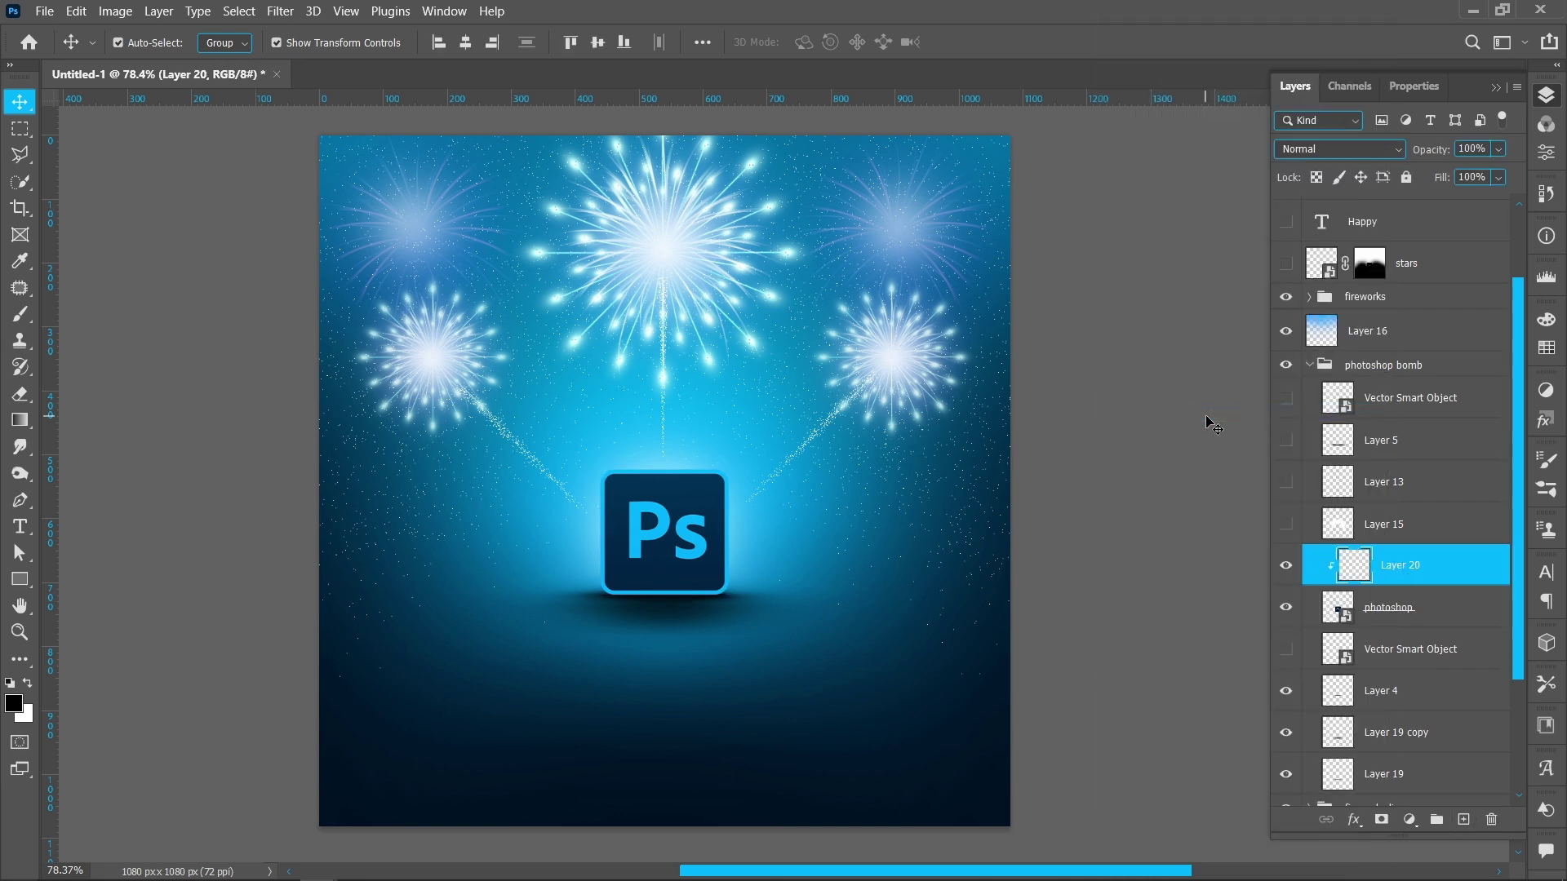
Step: Paint a black shadow along the logo's bottom edge with a flatter 500 px elliptical brush at 51% hardness
left_click(20, 313)
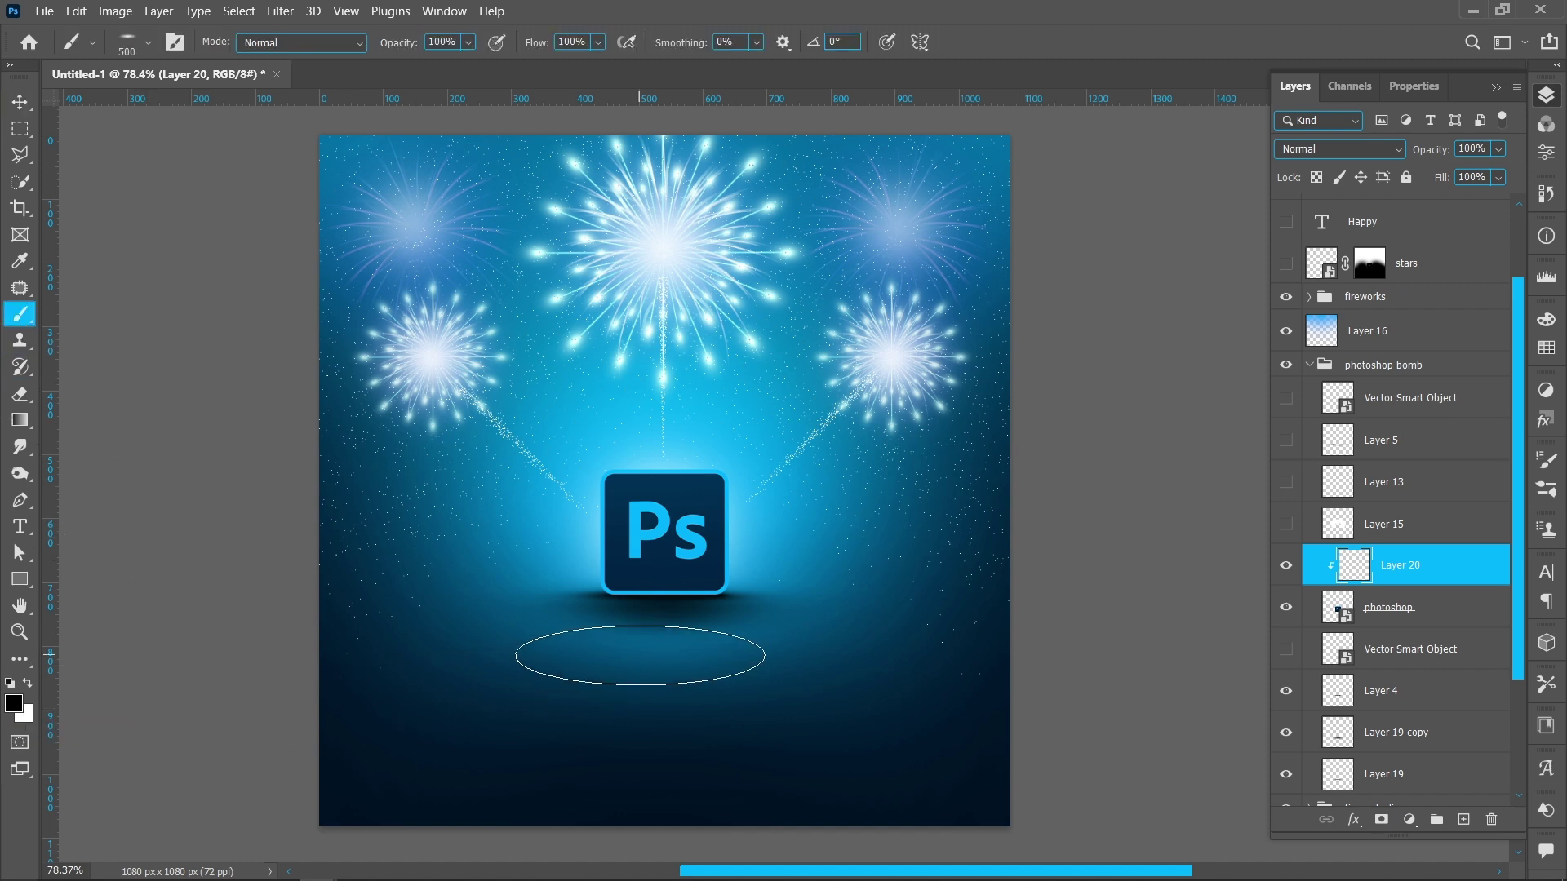
right_click(648, 616)
left_click_drag(706, 571, 712, 575)
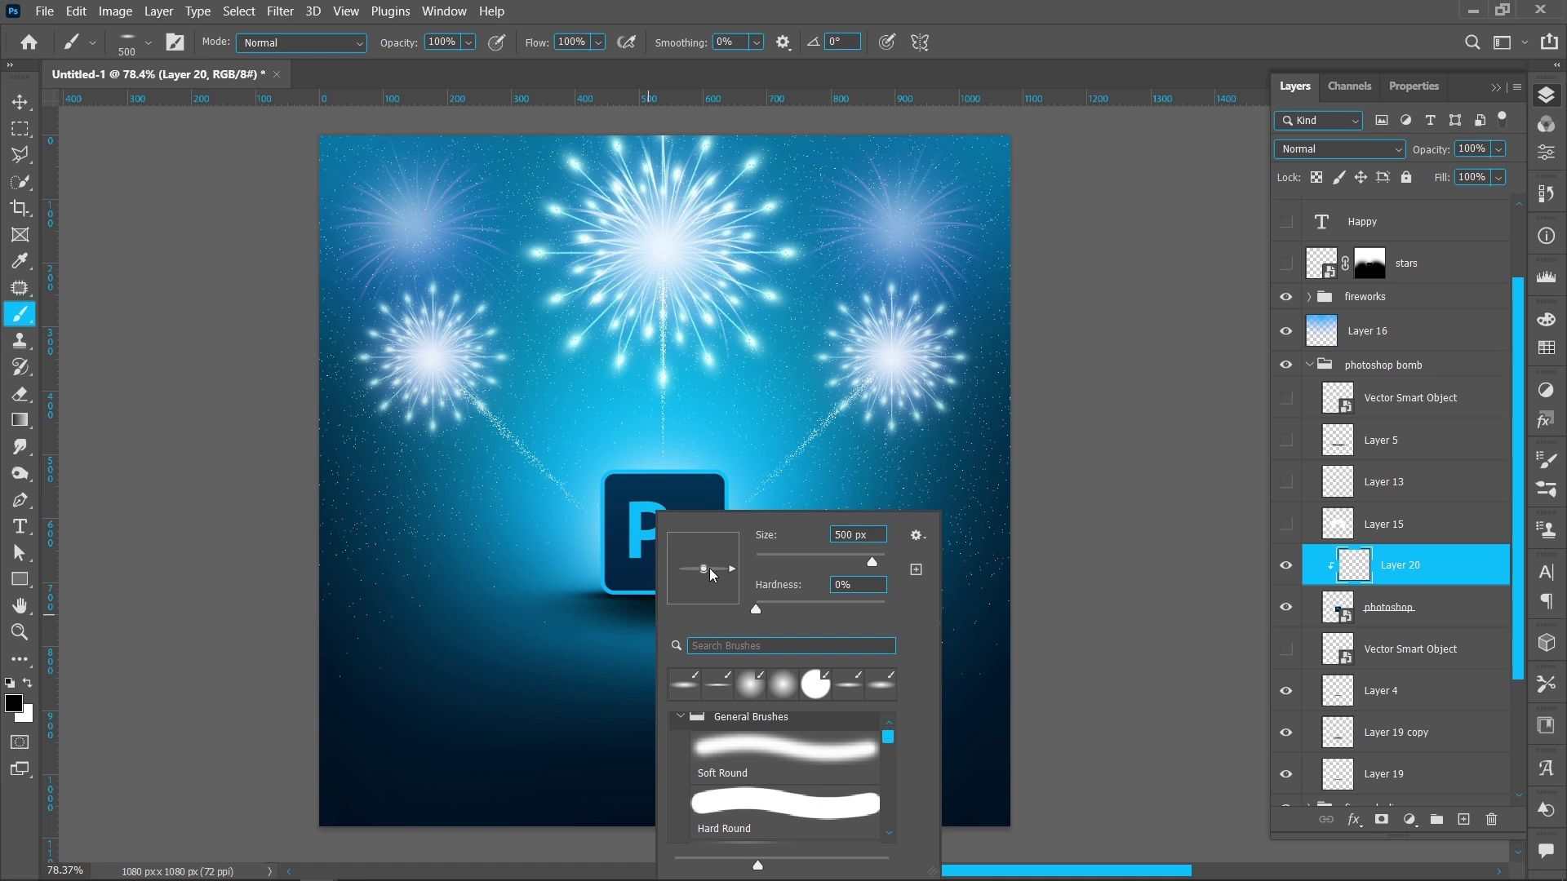
key("Return")
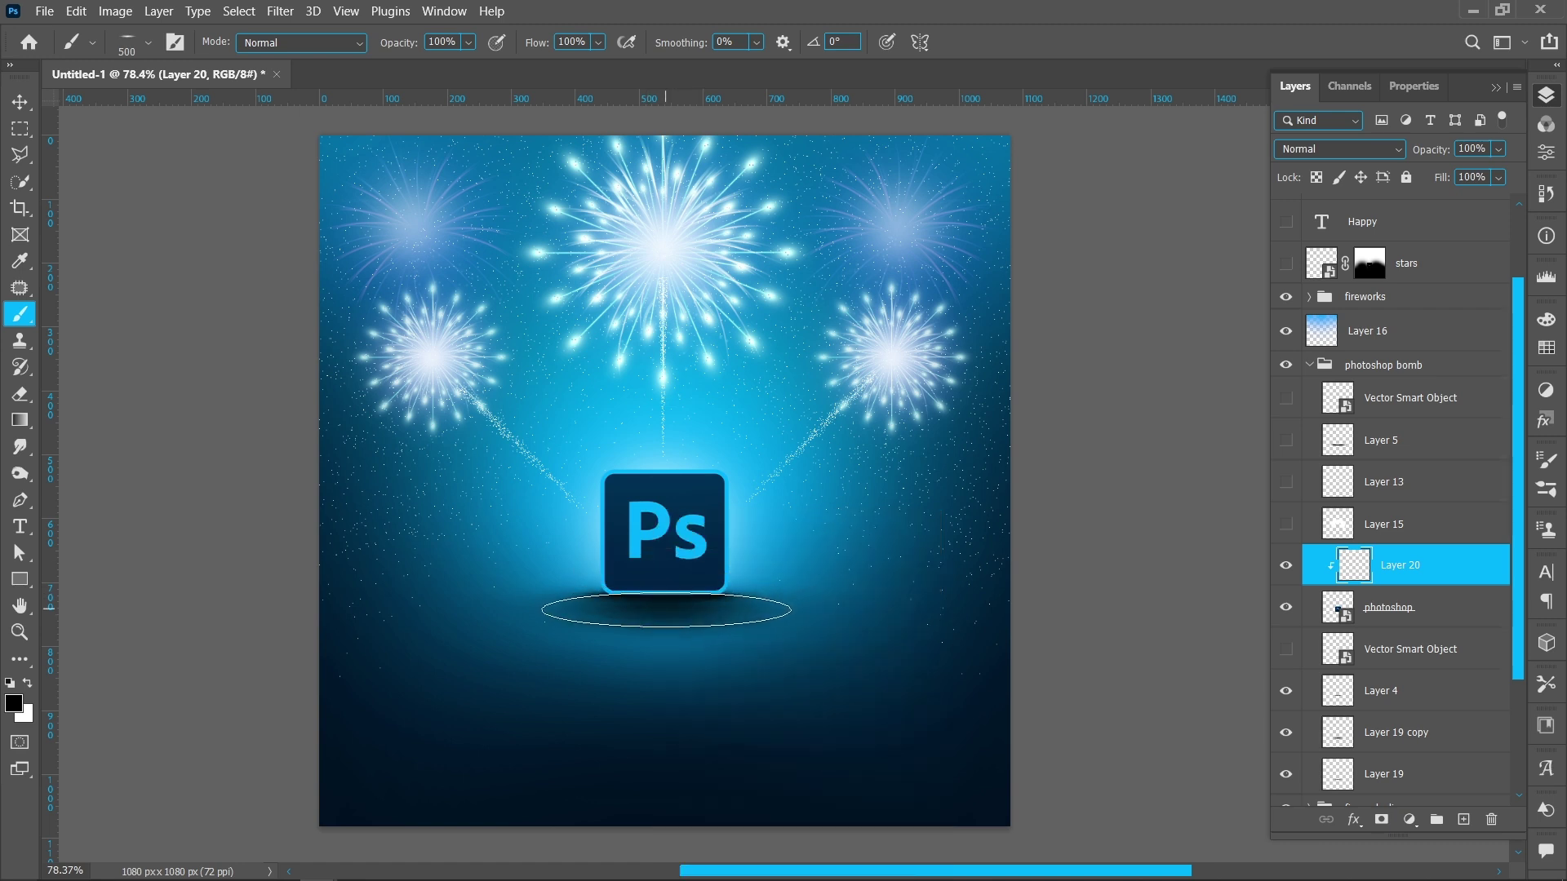
right_click(665, 609)
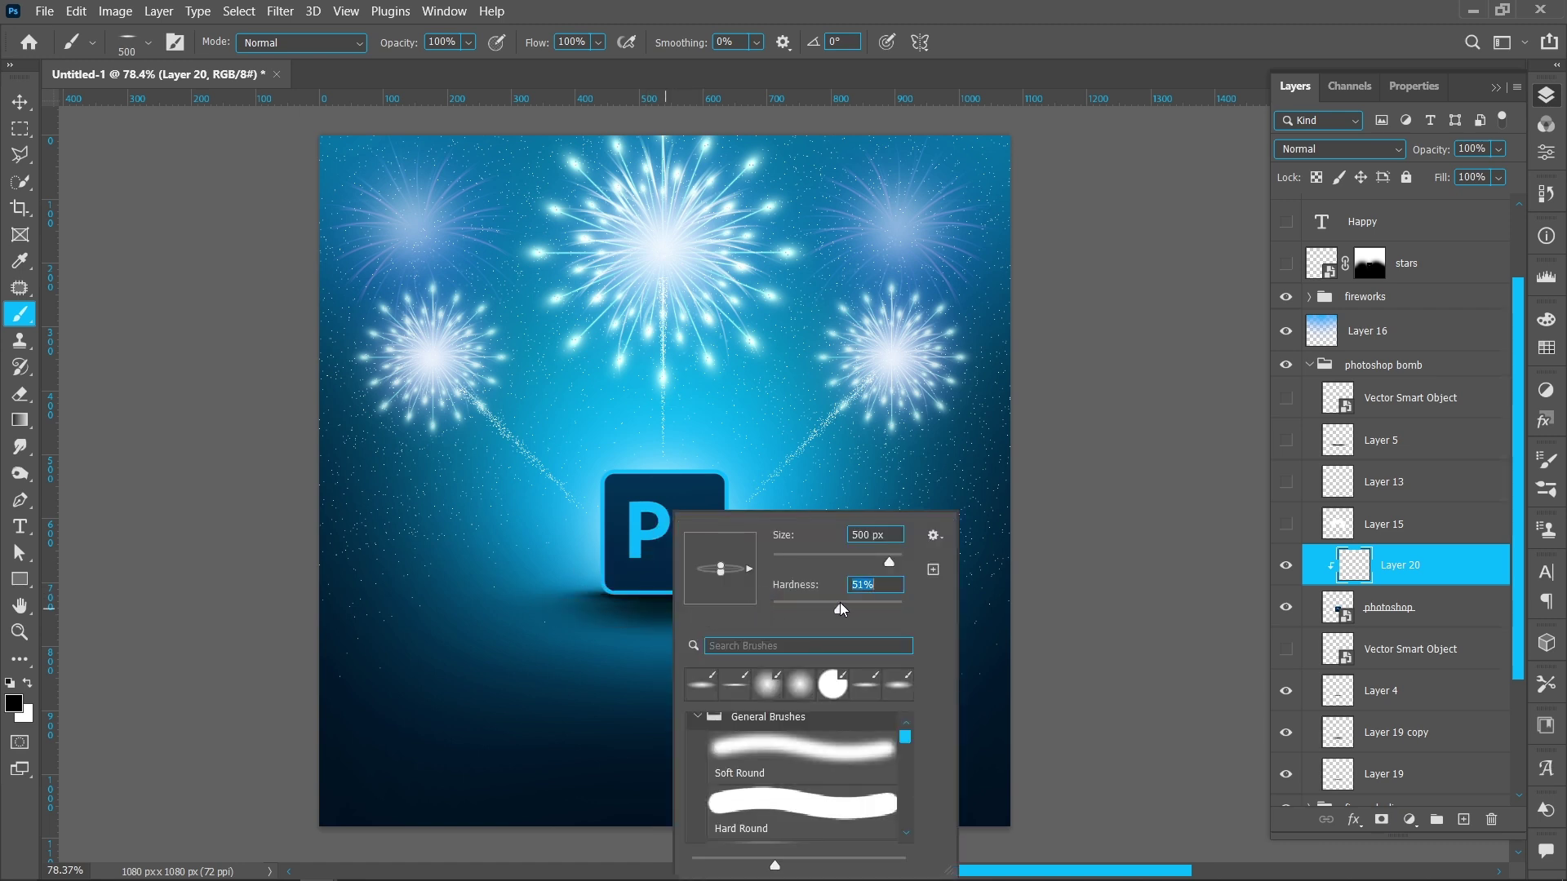
key("Return")
left_click_drag(596, 606, 443, 598)
mouse_move(672, 612)
left_mouse_down()
mouse_move(769, 628)
mouse_move(888, 591)
left_mouse_up()
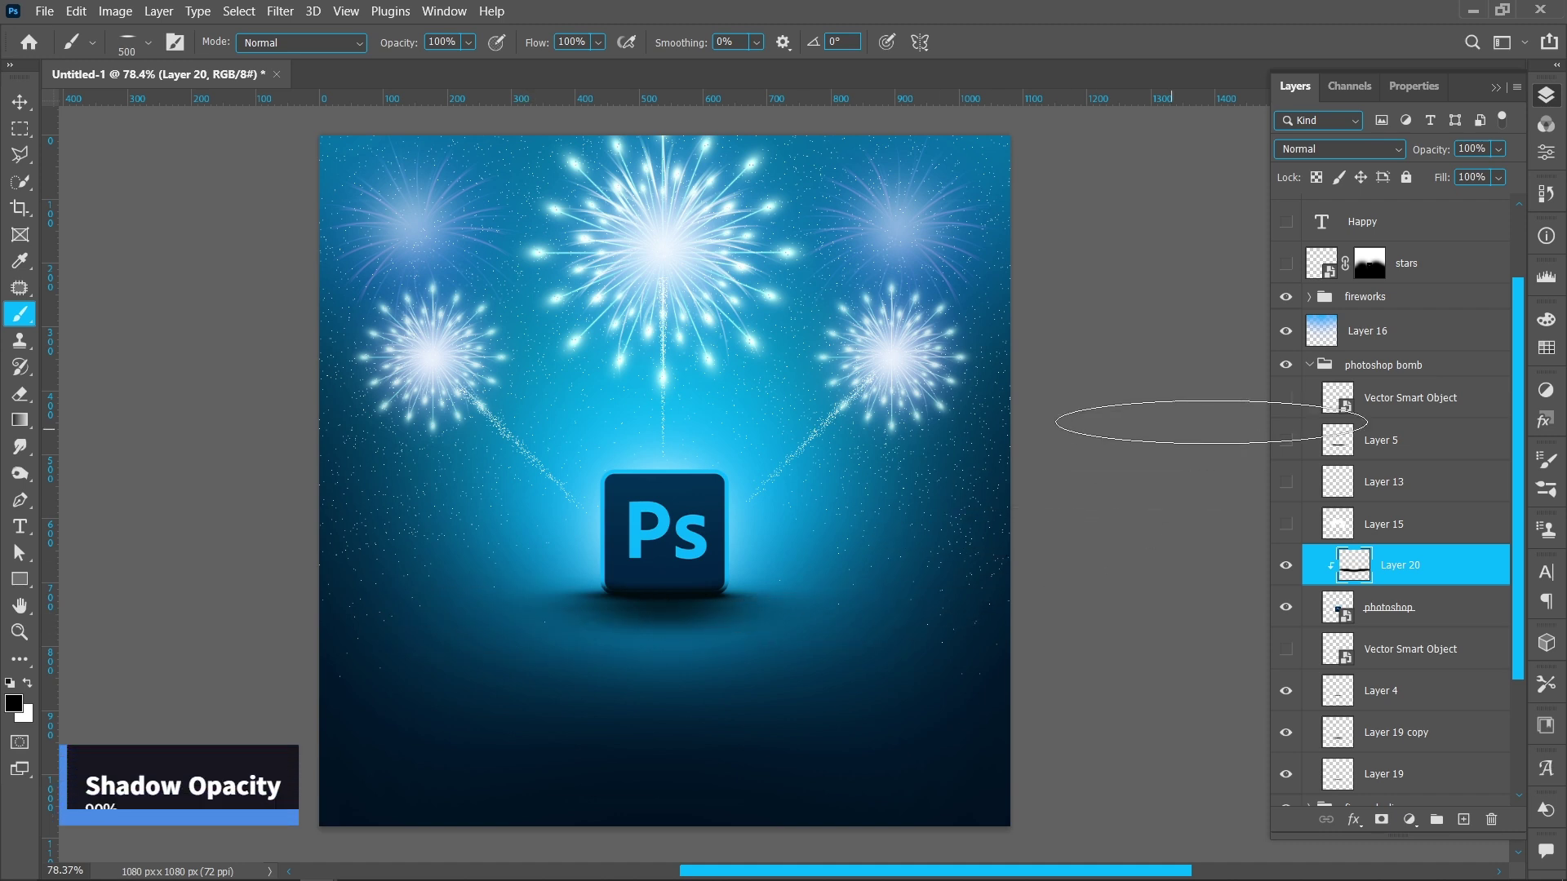
Step: Set the opacity of the clipped bottom-edge shadow on Layer 20 to 90%
left_click_drag(1437, 159, 1421, 157)
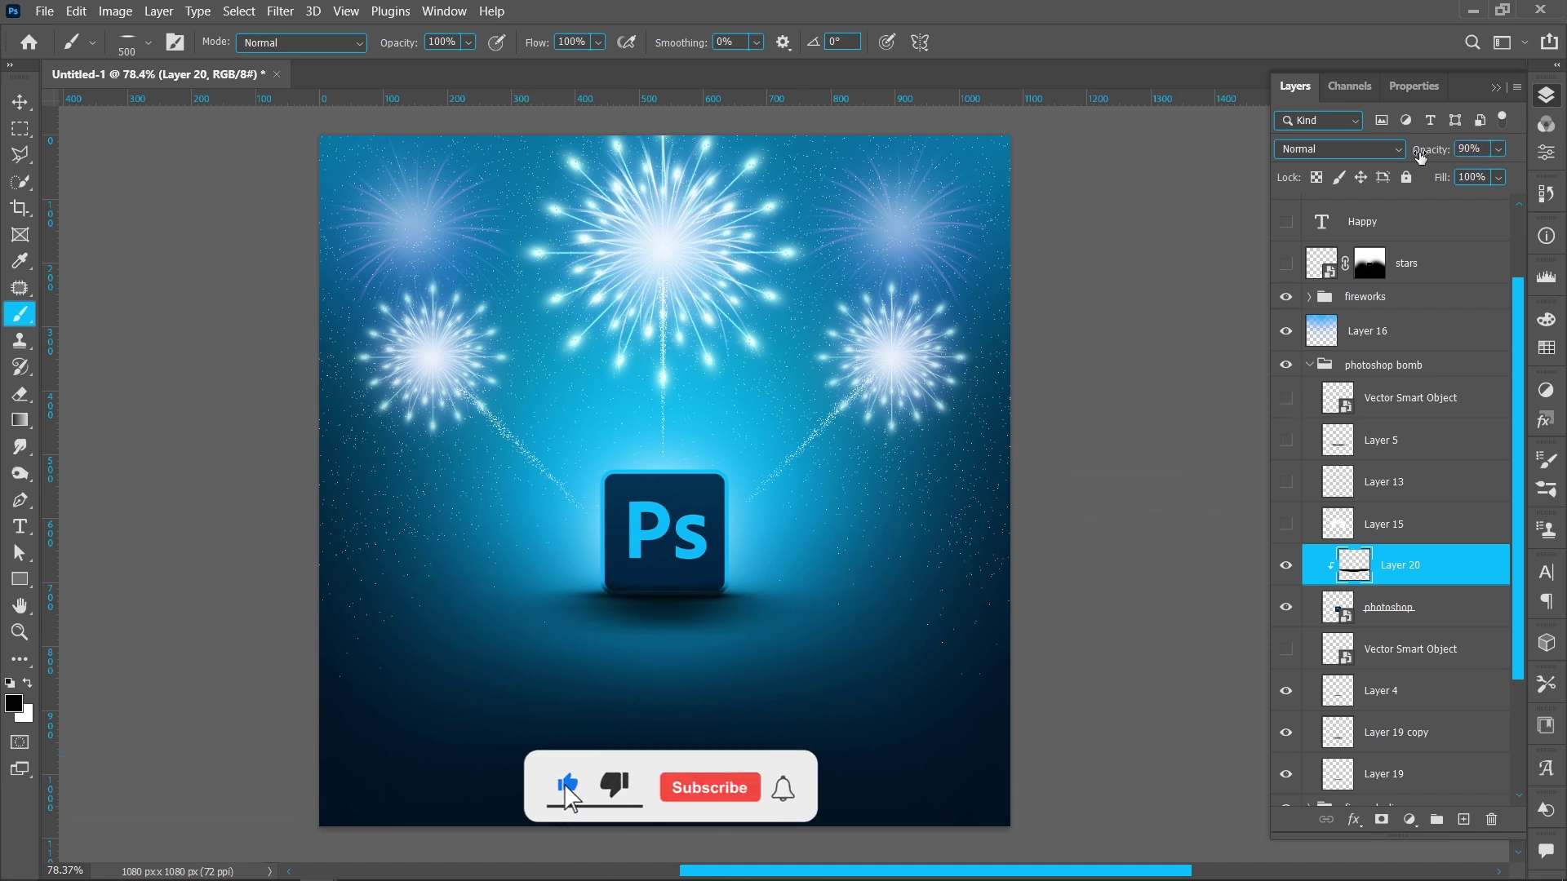
key("v")
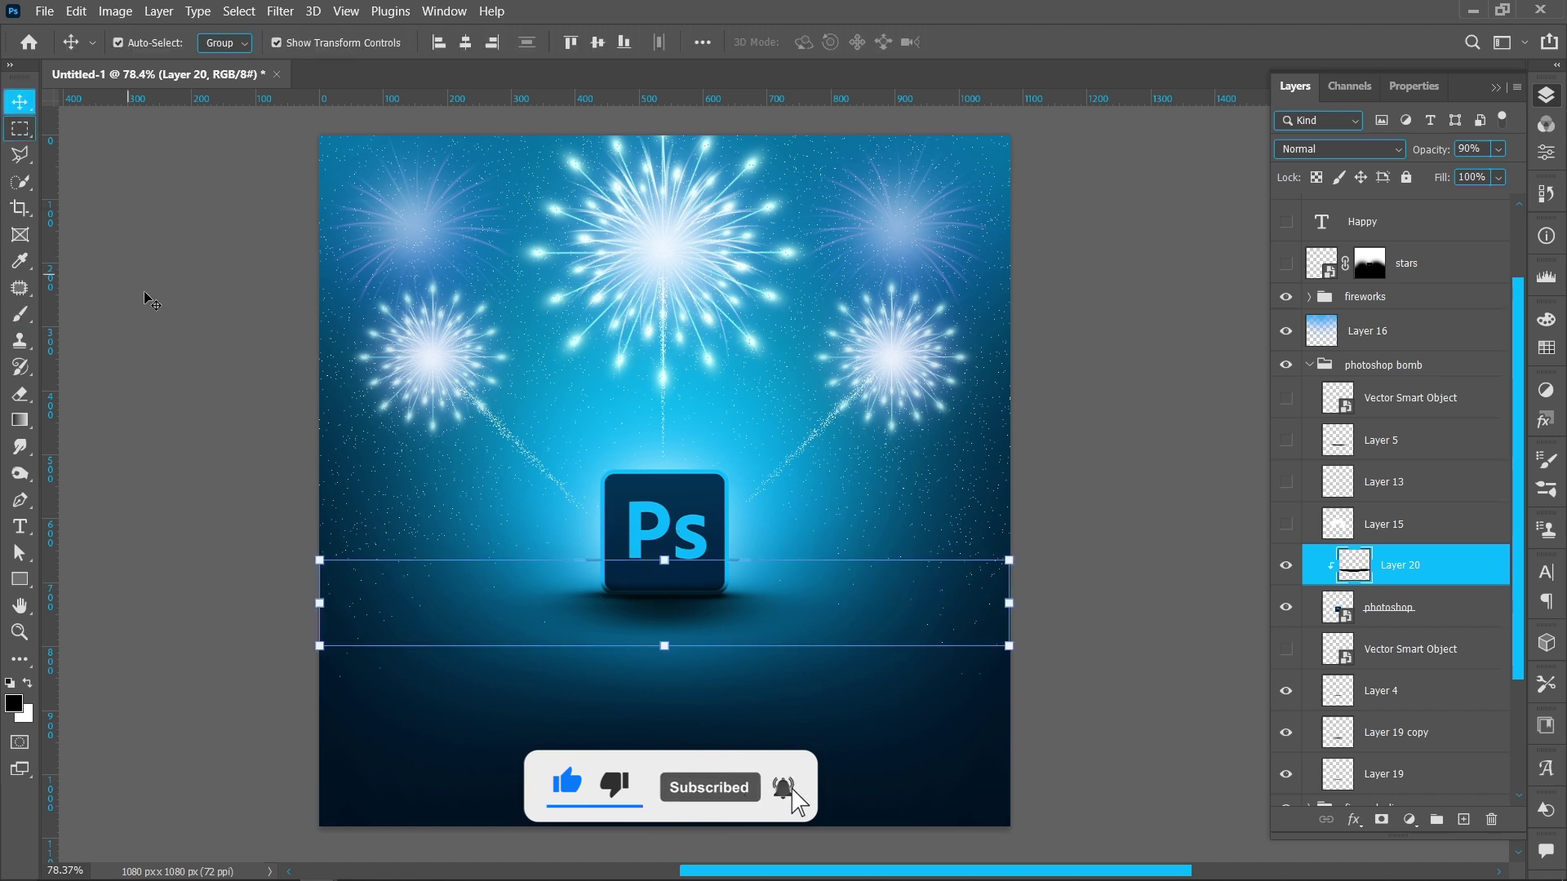
left_click(223, 408)
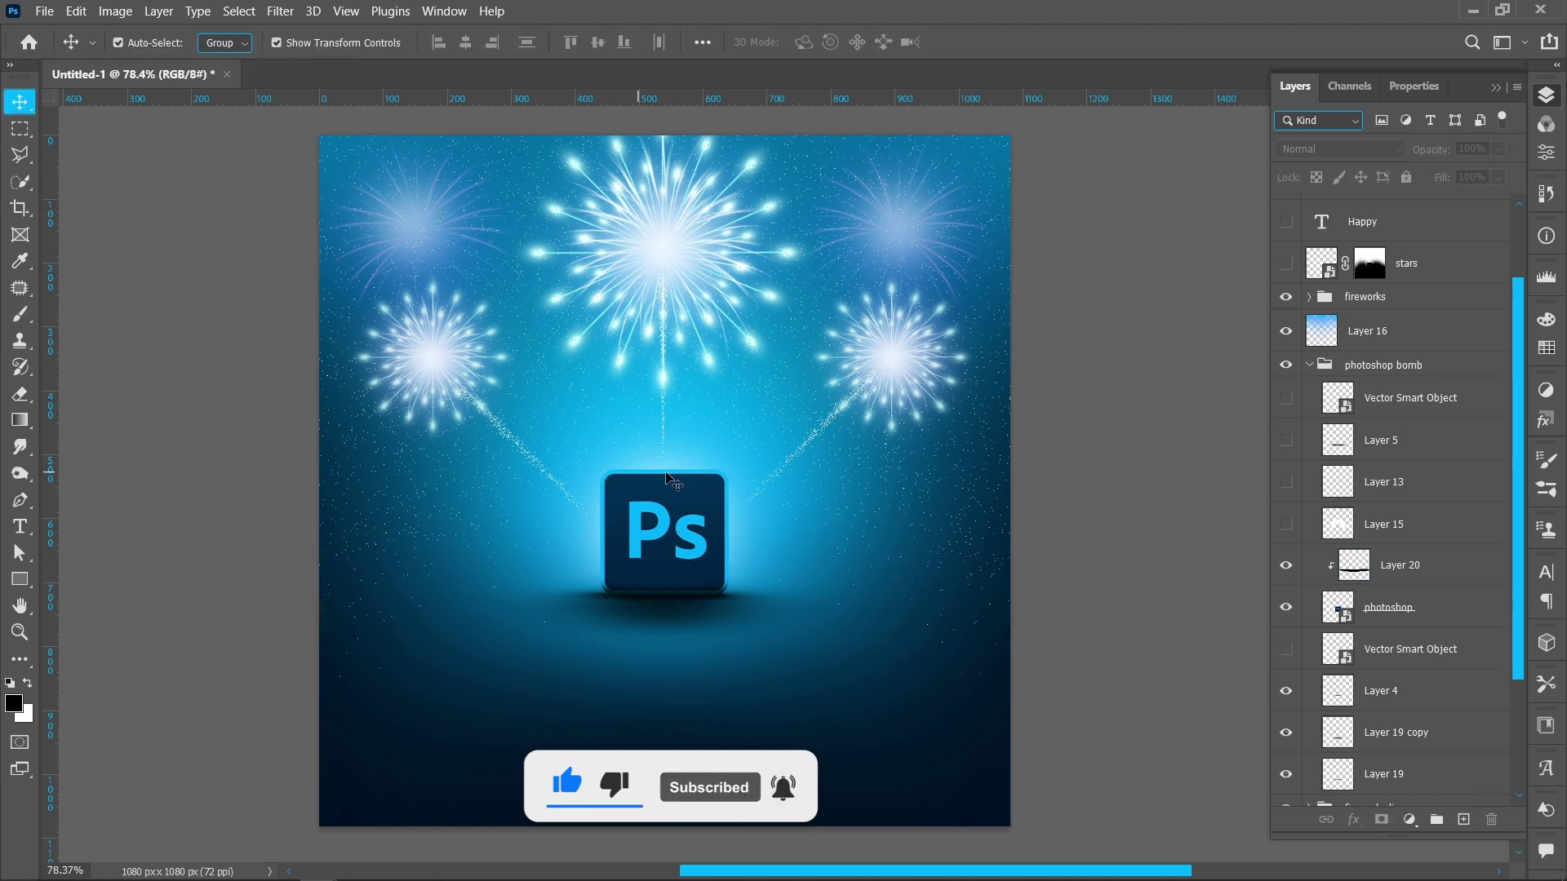
Step: Delete the hidden Layer 15, Layer 13 and Layer 5 from the photoshop bomb group
left_click(1392, 532)
key("Delete")
left_click(1392, 488)
key("Delete")
left_click(1397, 446)
key("Delete")
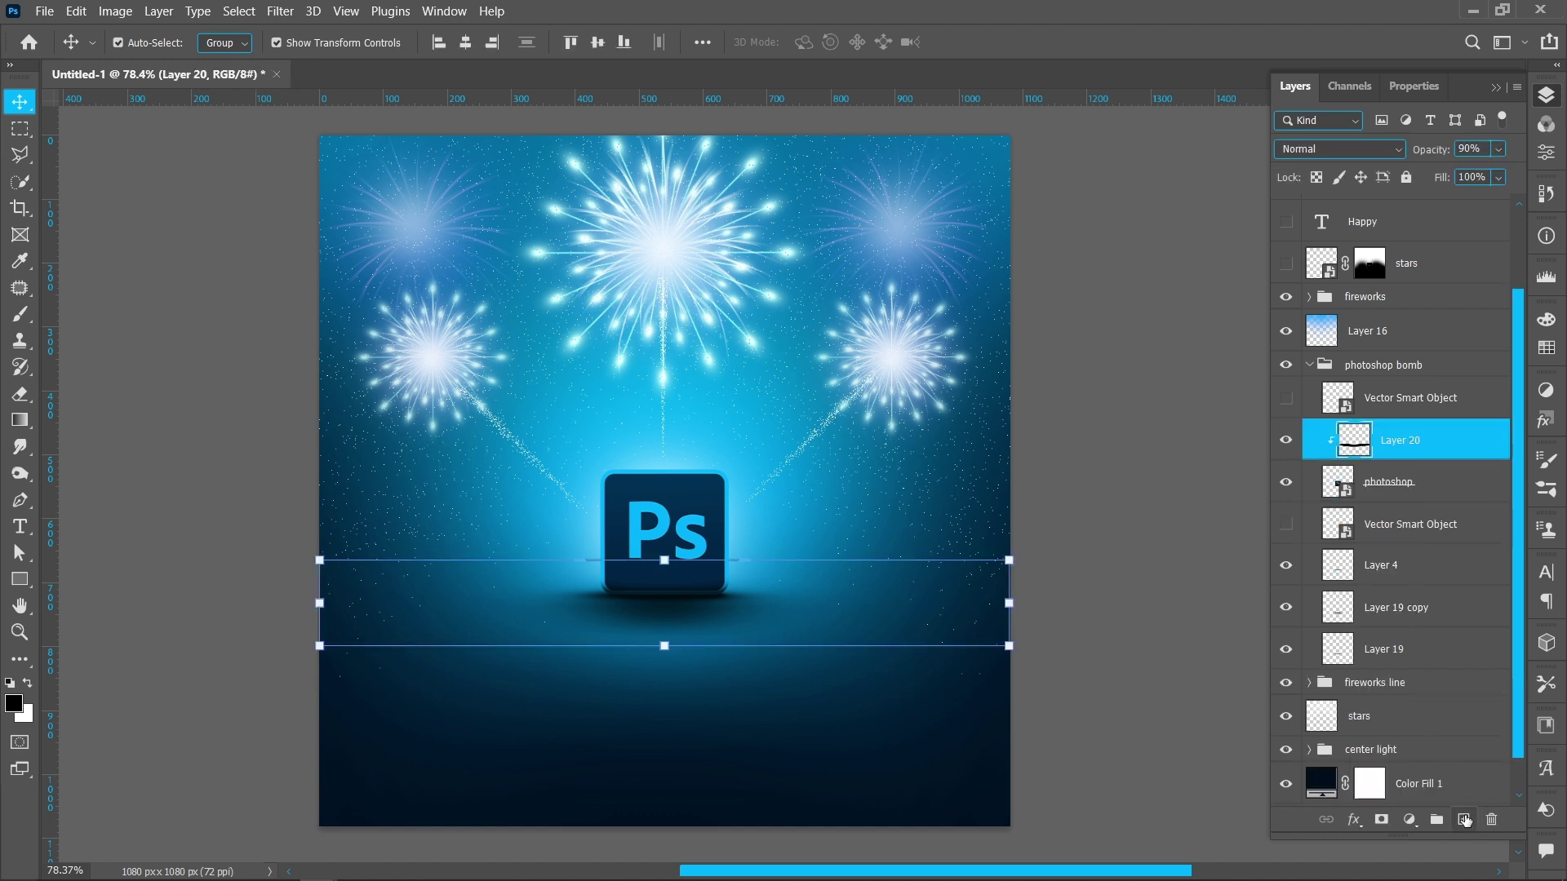
Step: Add a new layer above Layer 20 and clip it to the photoshop logo
left_click(1464, 819)
right_click(1403, 453)
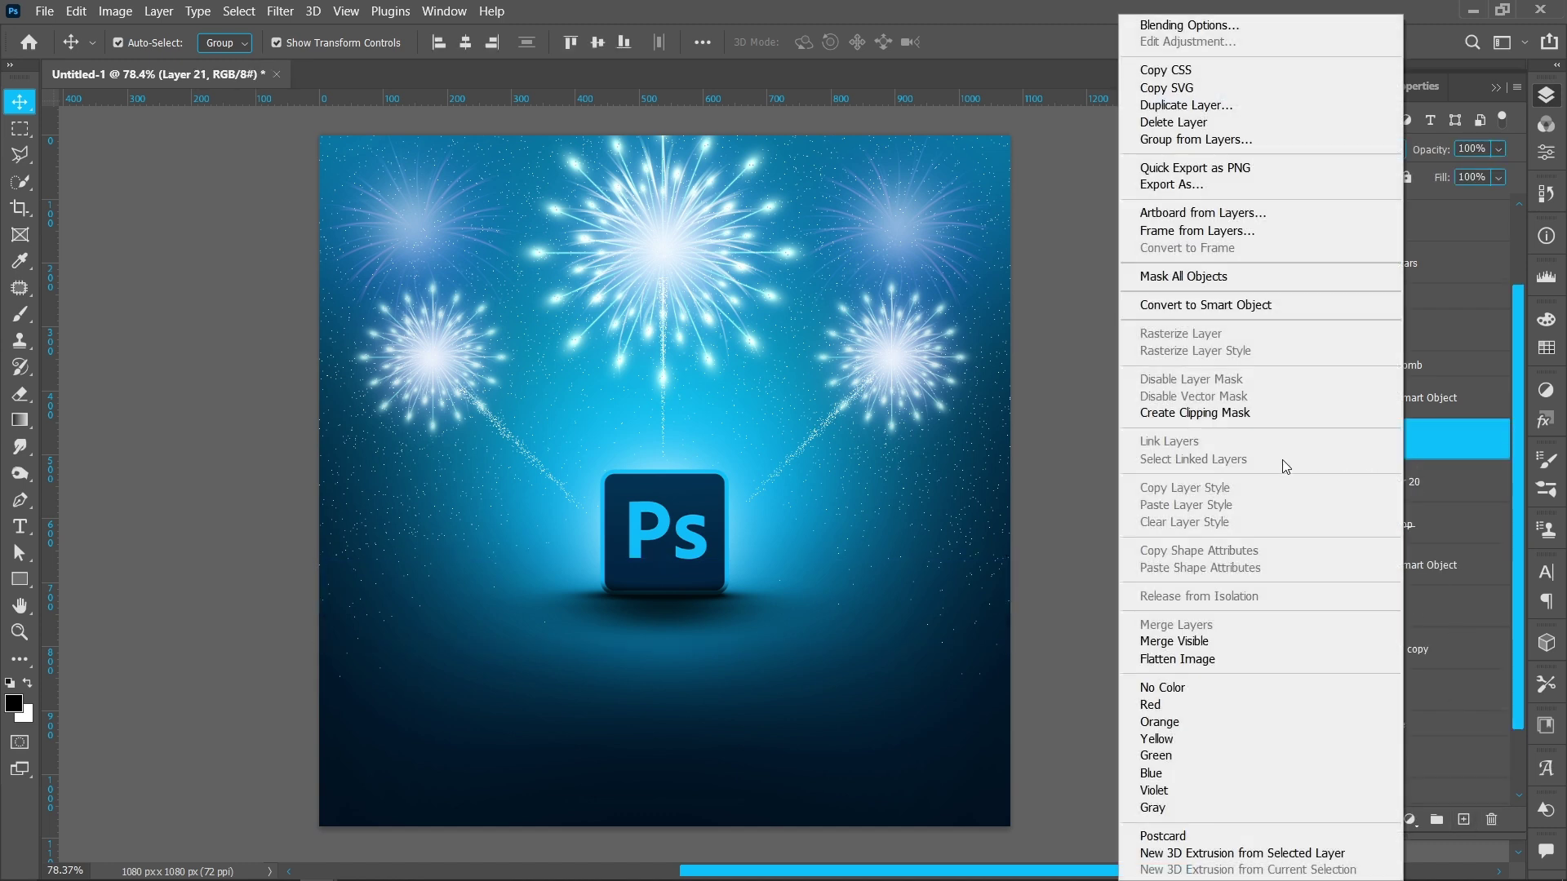
left_click(1198, 416)
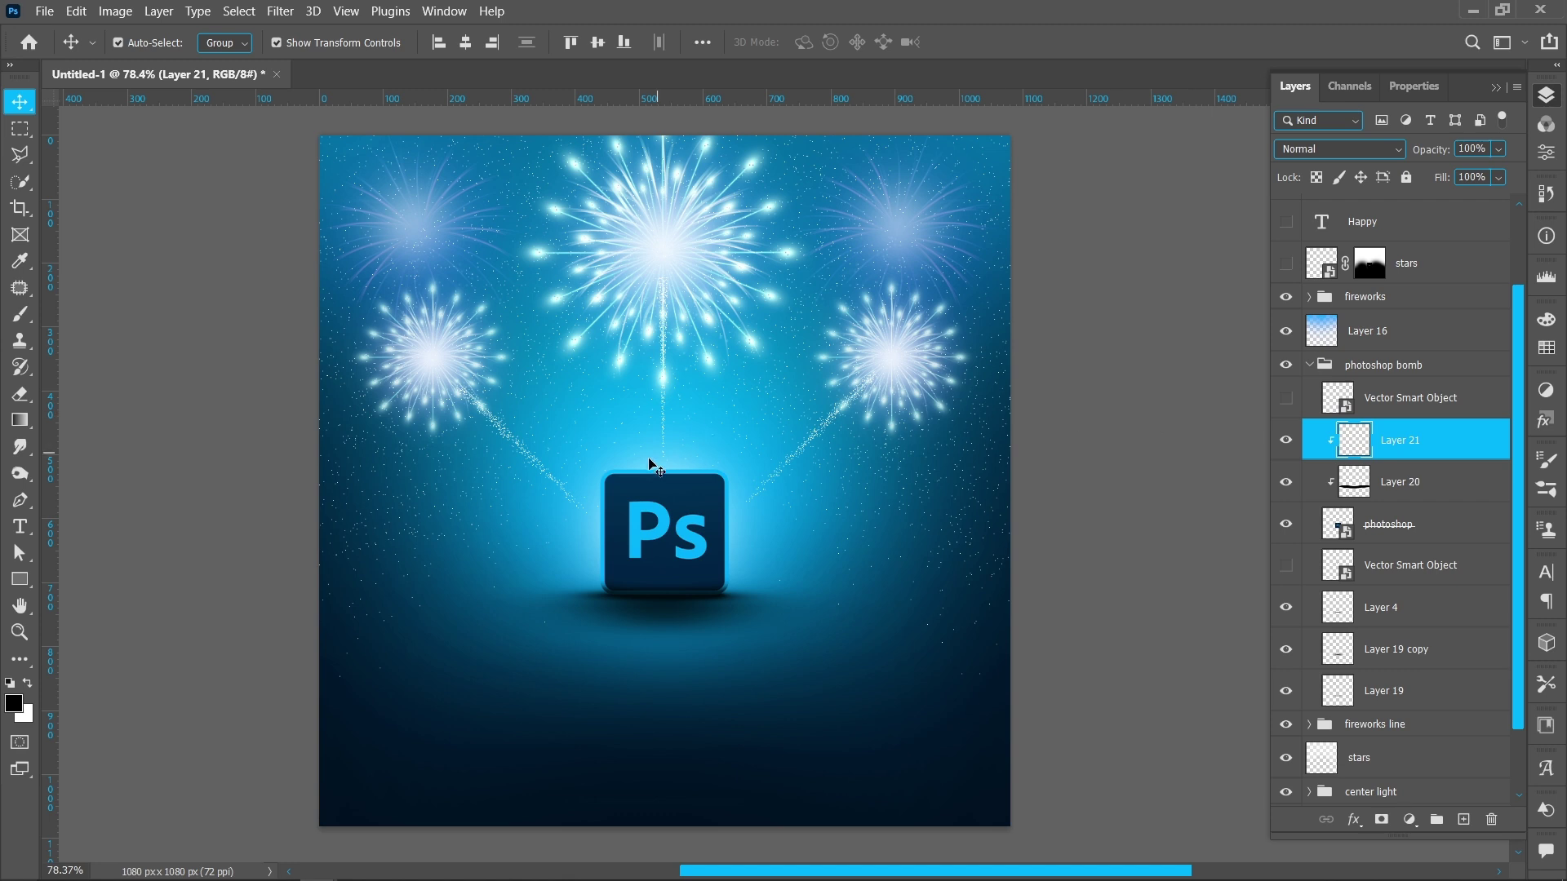
Step: Paint a white highlight along the logo's top edge with a fully round 200 px brush
left_click(20, 314)
right_click(563, 377)
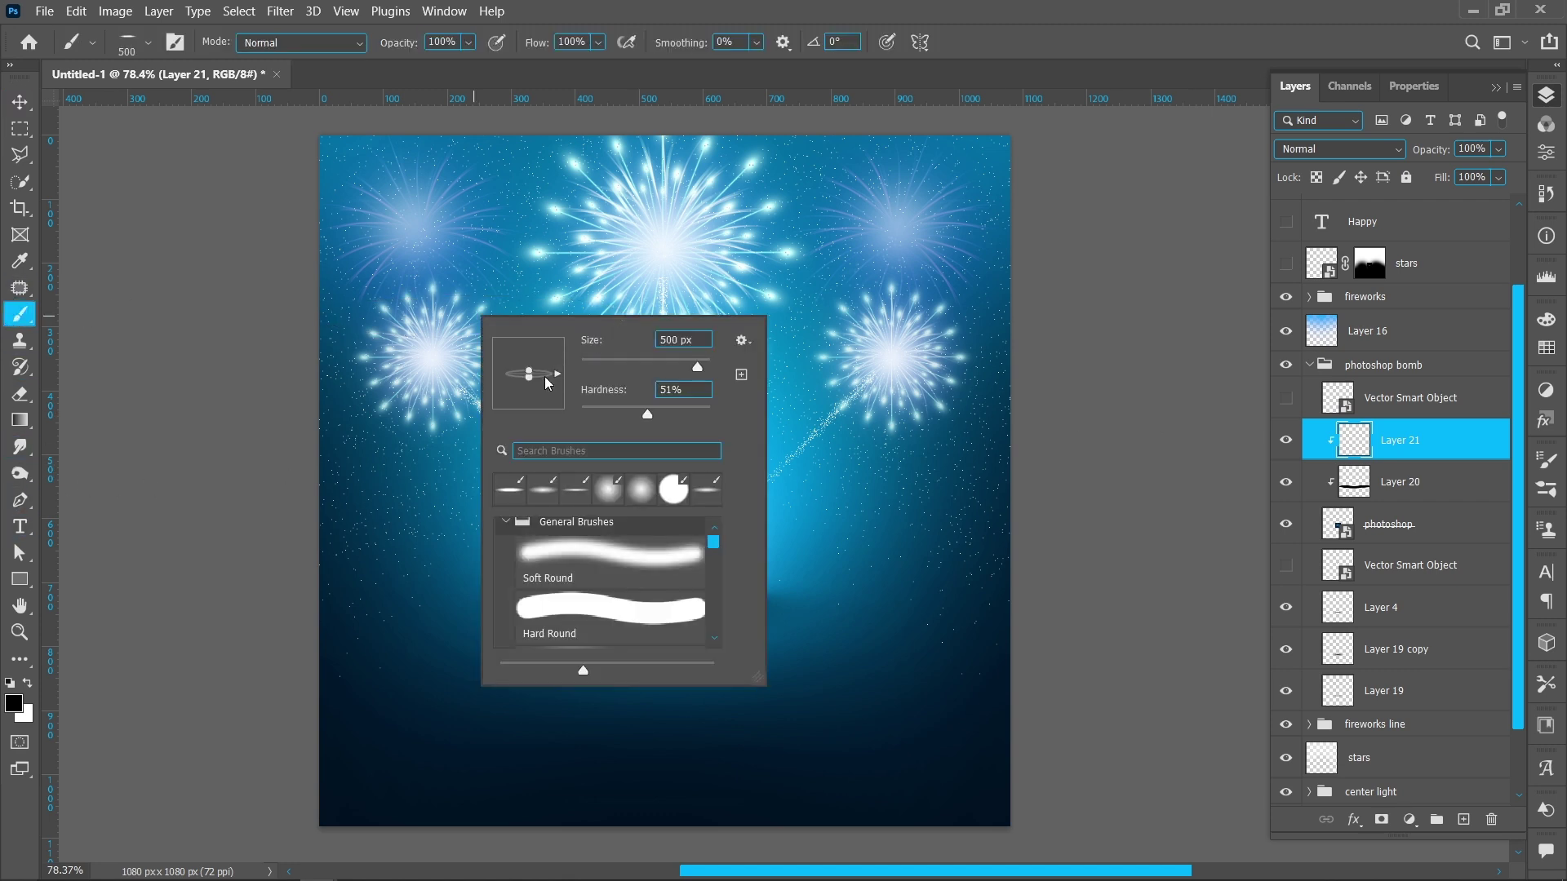
left_click_drag(532, 381, 535, 418)
left_click_drag(678, 341, 645, 341)
type("200")
key("Return")
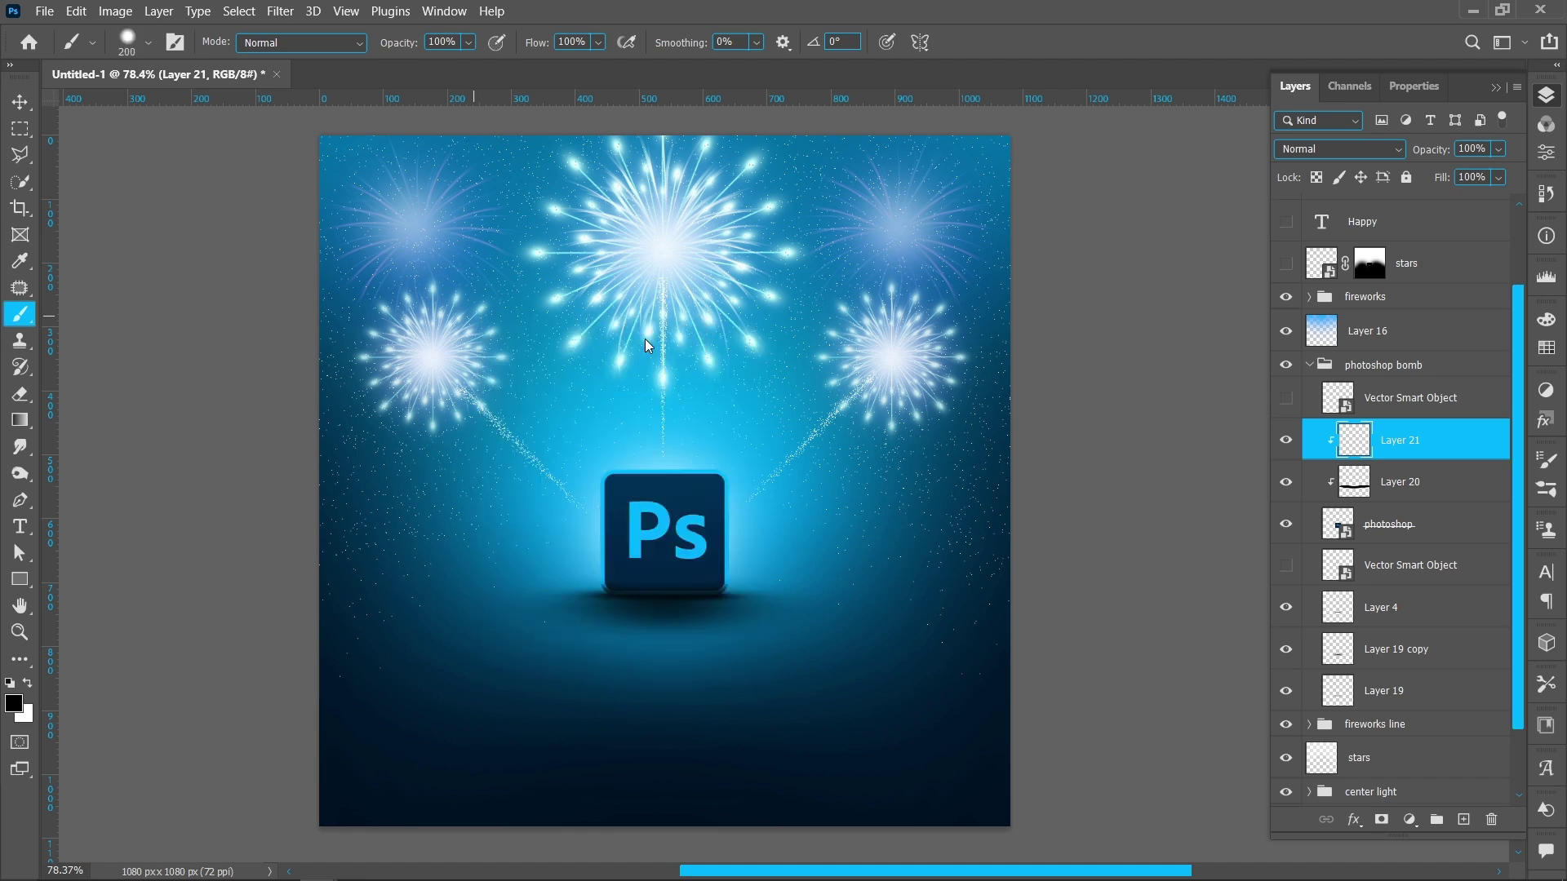
left_click(27, 687)
left_click(767, 423, "shift")
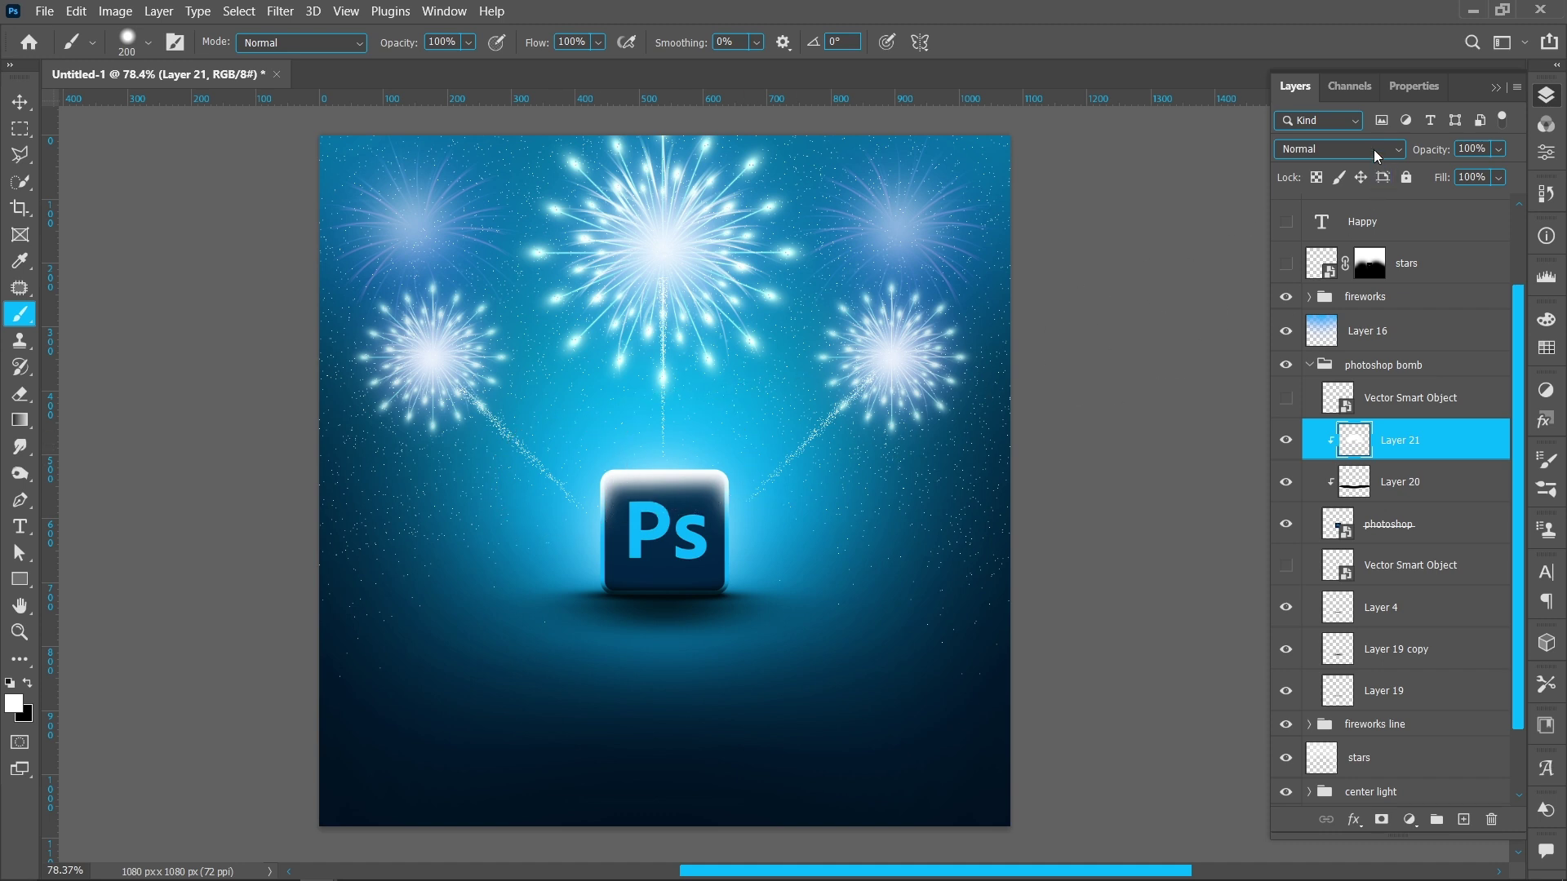
Step: Set the white highlight on Layer 21 to Screen blending at 30% opacity
left_click(1373, 150)
left_click(1338, 327)
left_click_drag(1429, 150, 1367, 157)
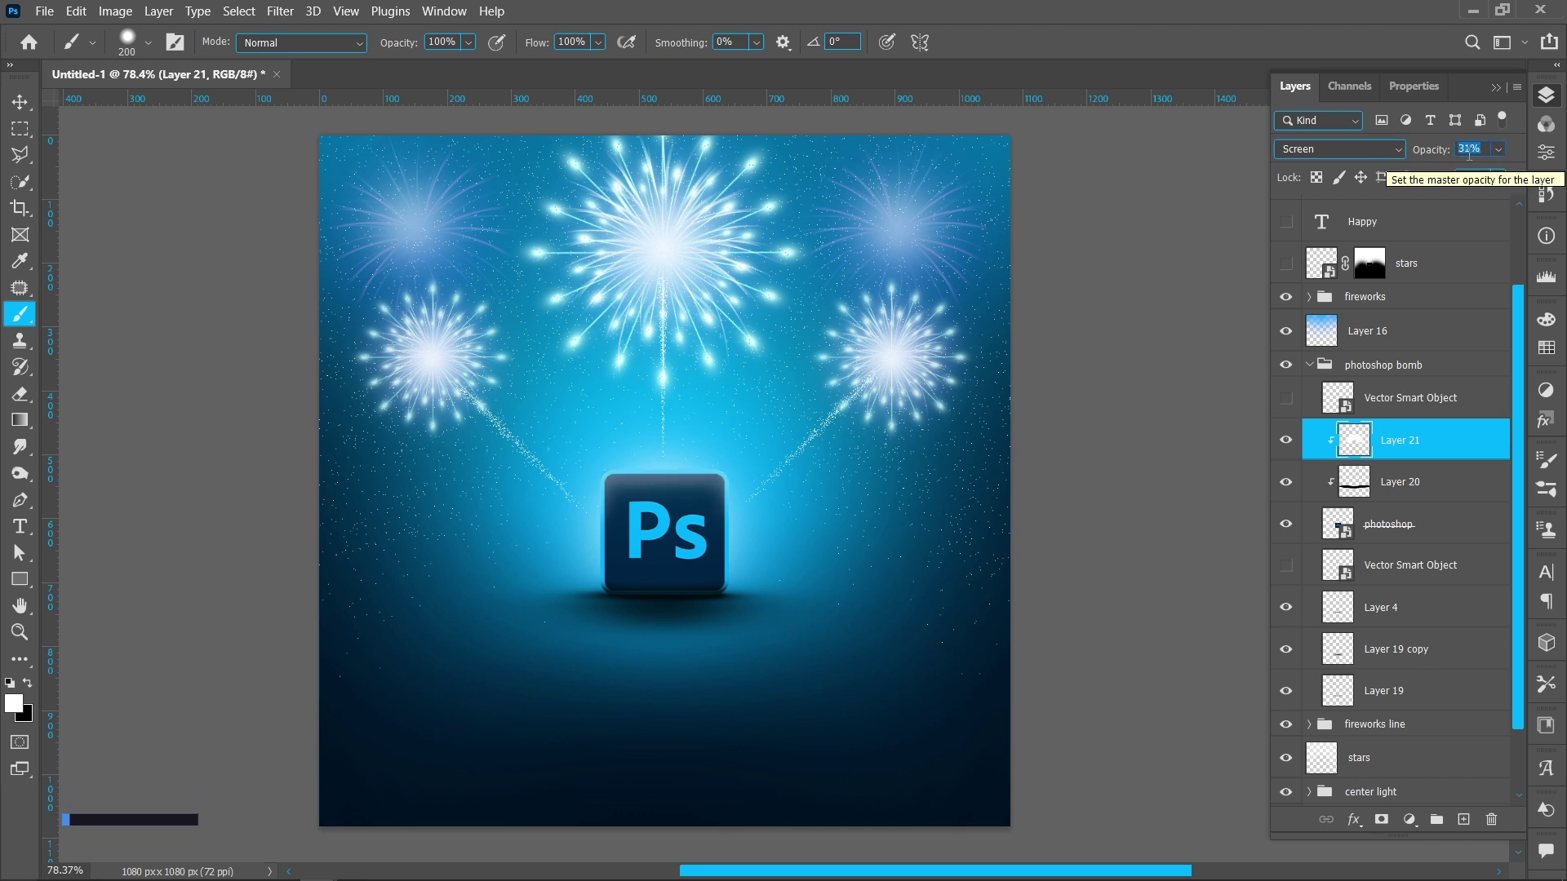
type("30")
key("Return")
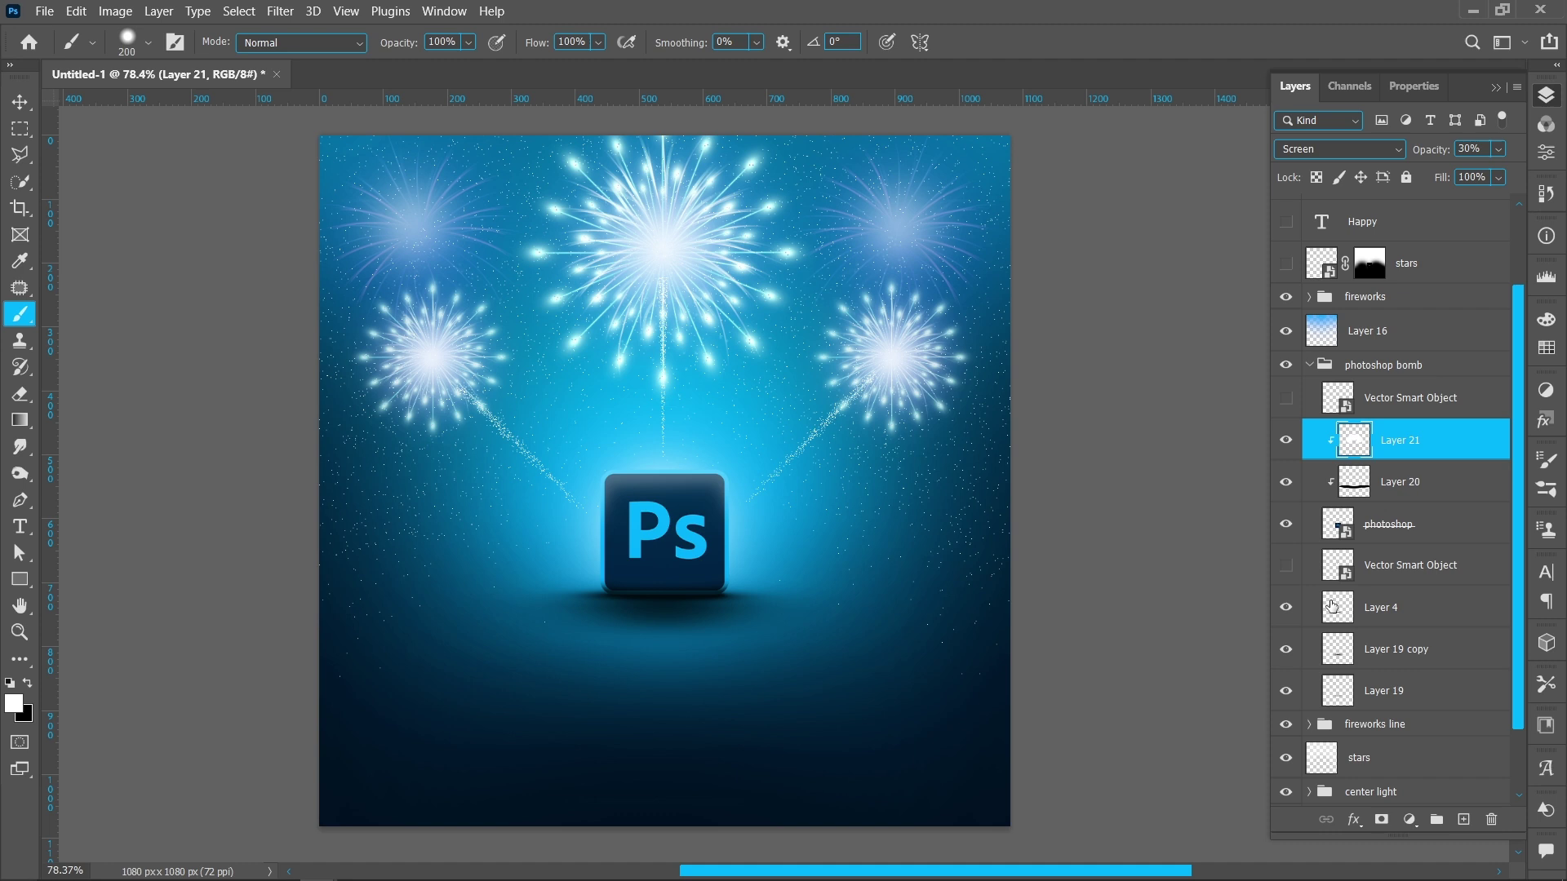
Step: Show both Vector Smart Object layers, the fuse behind the logo and the spark at its tip
left_click(1286, 568)
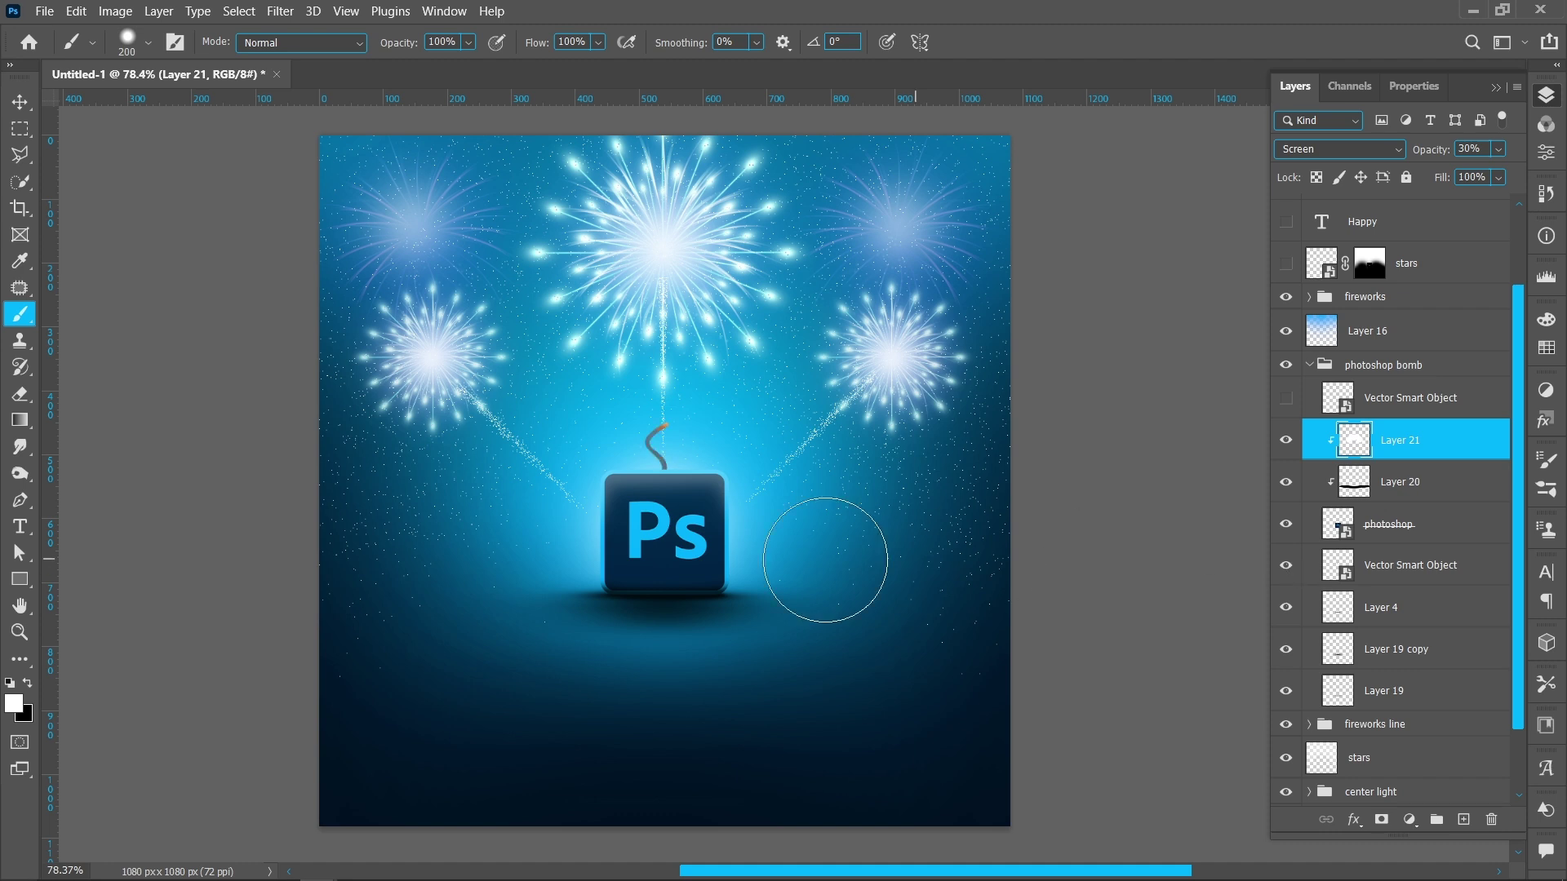
left_click(19, 101)
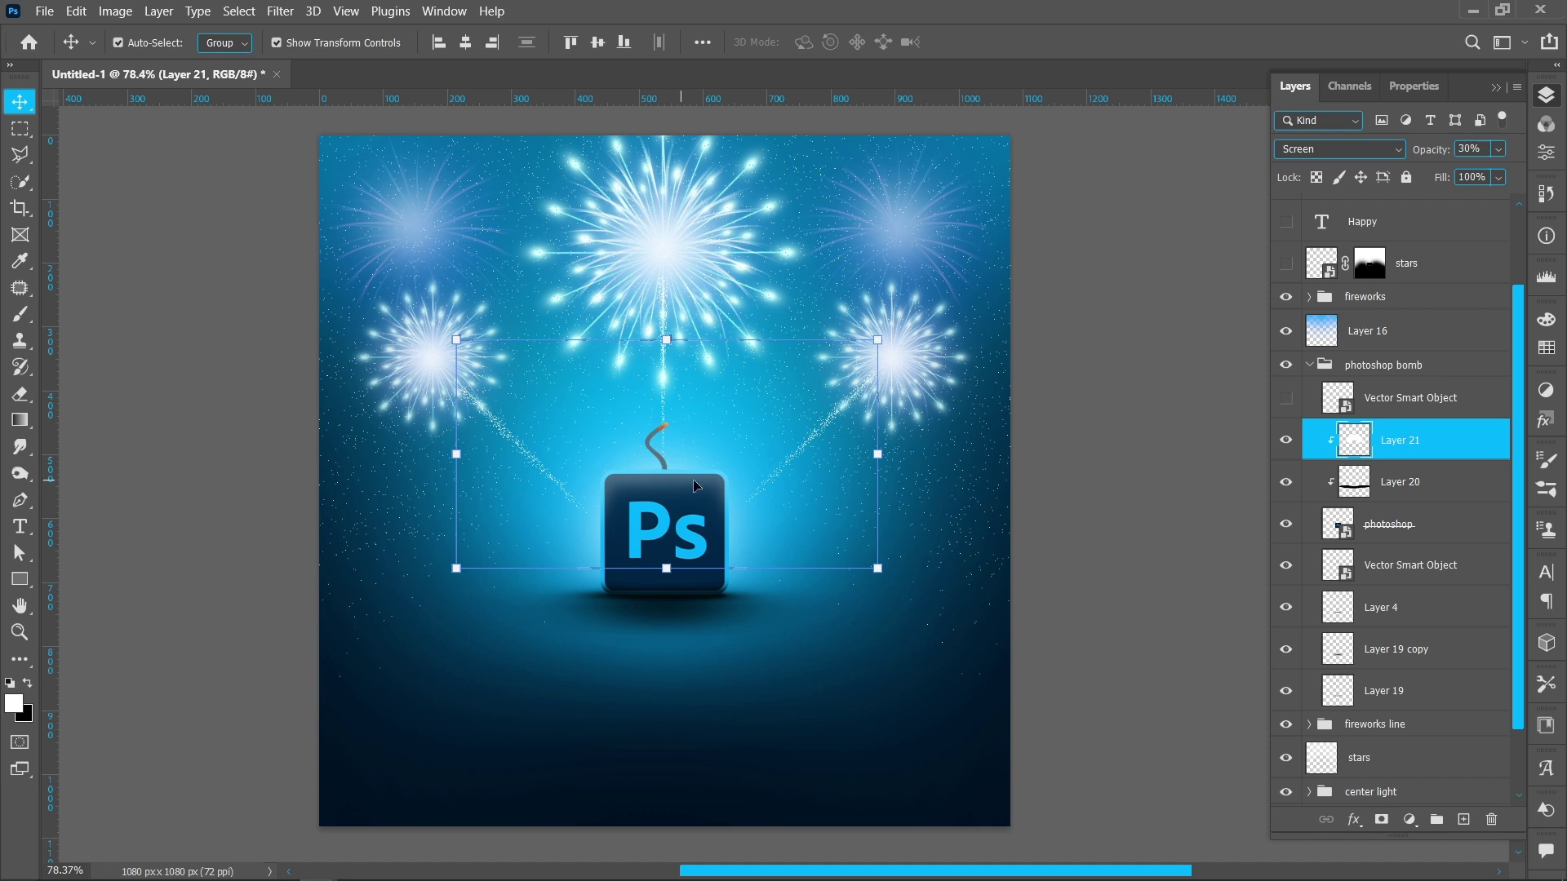
left_click(1286, 398)
left_click(1286, 398)
left_click(1286, 398)
Step: Add a new layer above Layer 21 and clip it to the photoshop logo
left_click(1465, 819)
right_click(1388, 438)
left_click(1159, 412)
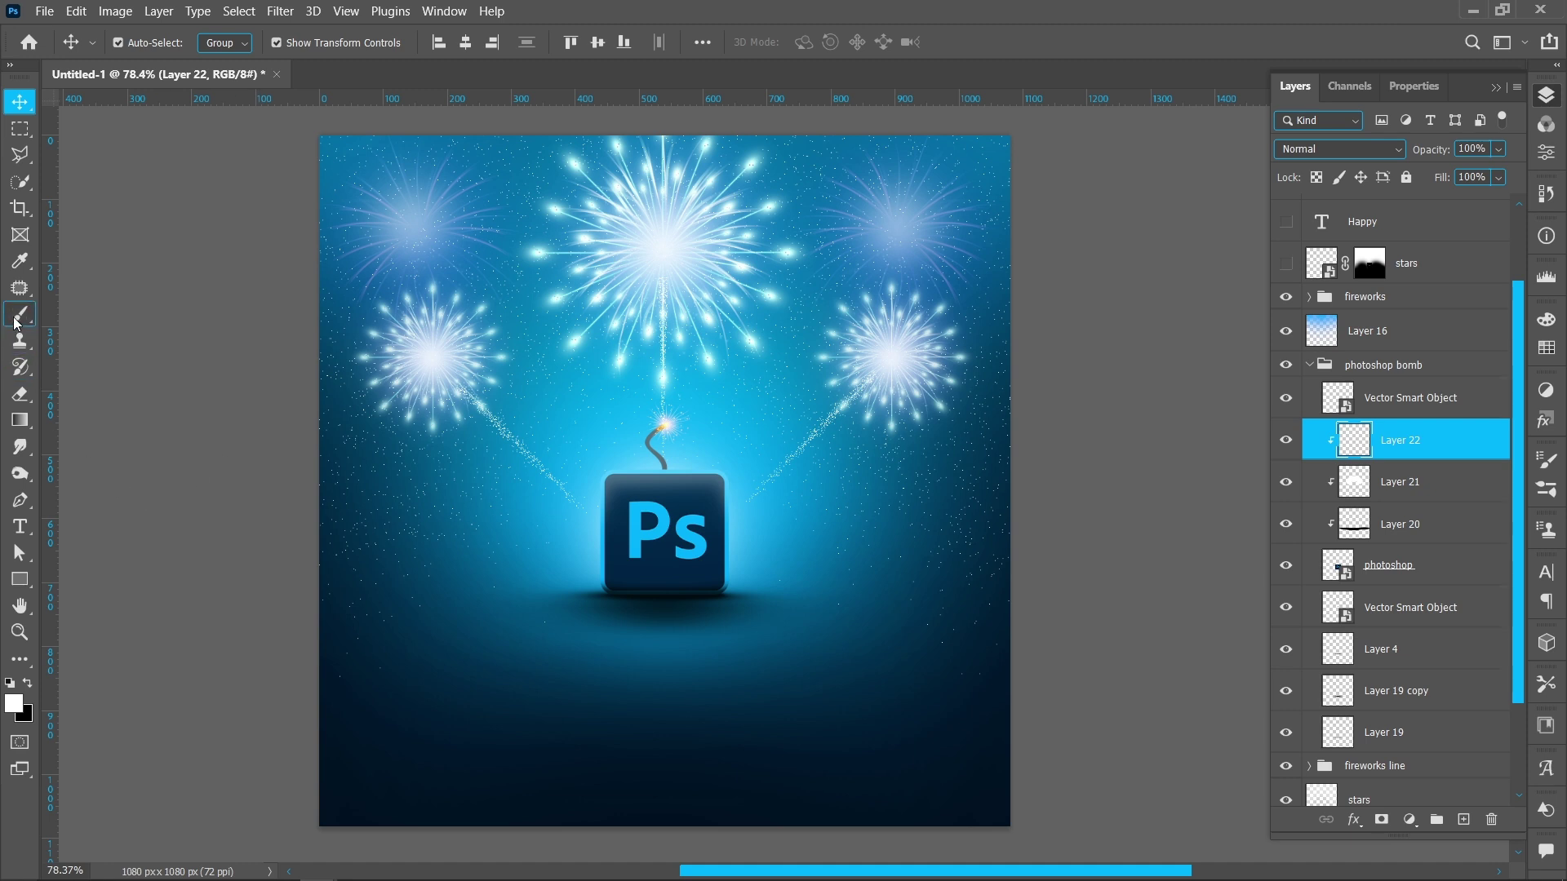
Step: Paint a small black shadow where the fuse meets the logo, using a flattened 20 px brush
key("b")
right_click(638, 535)
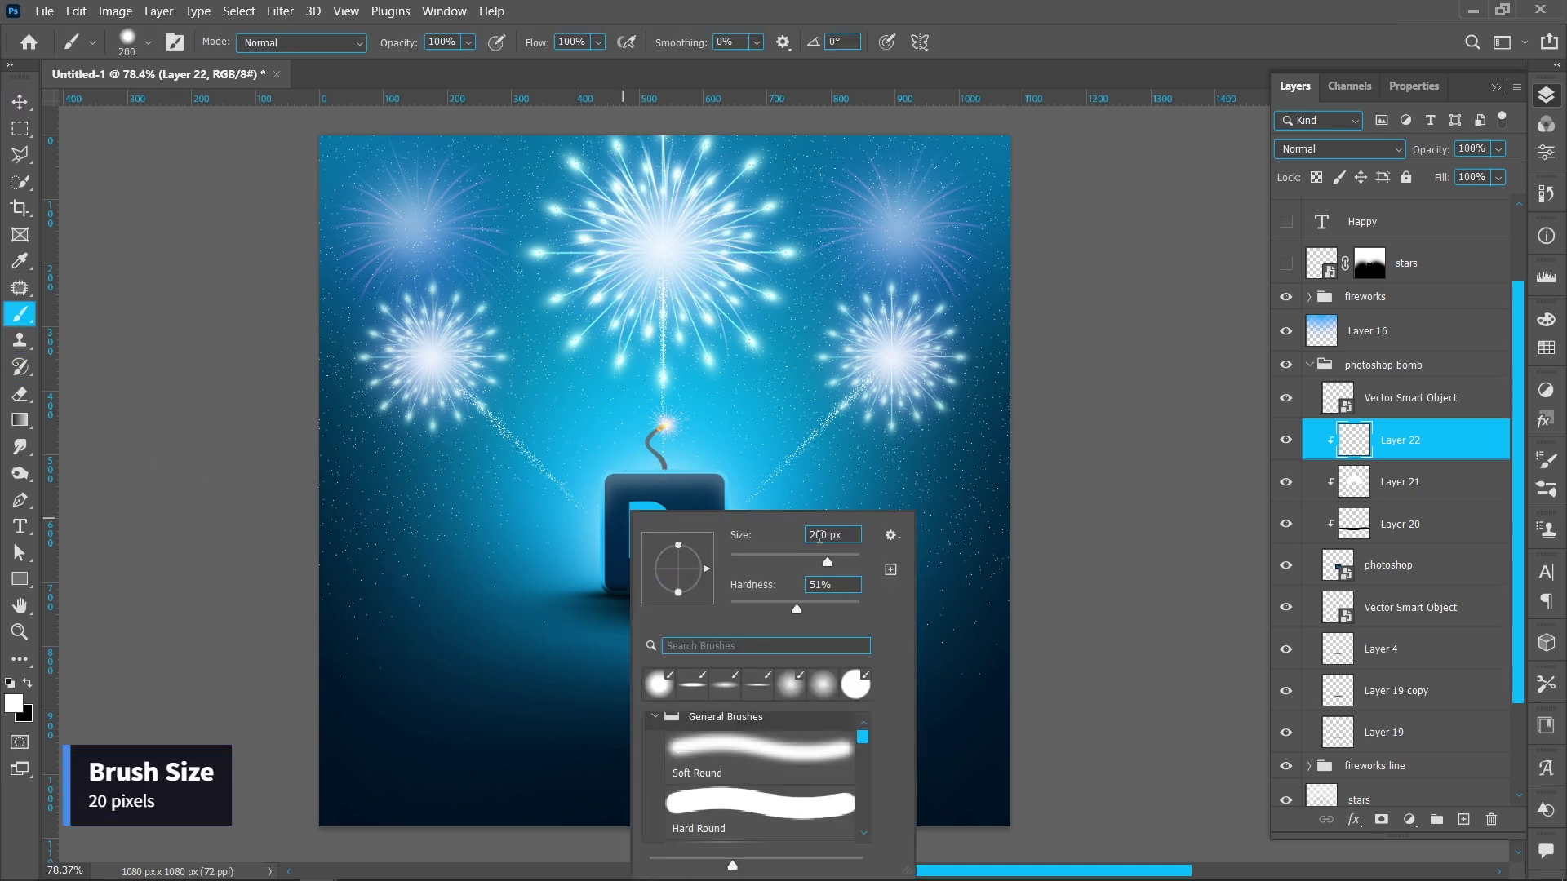
key("BackSpace")
key("Return")
right_click(667, 481)
left_click_drag(721, 520, 726, 539)
key("Return")
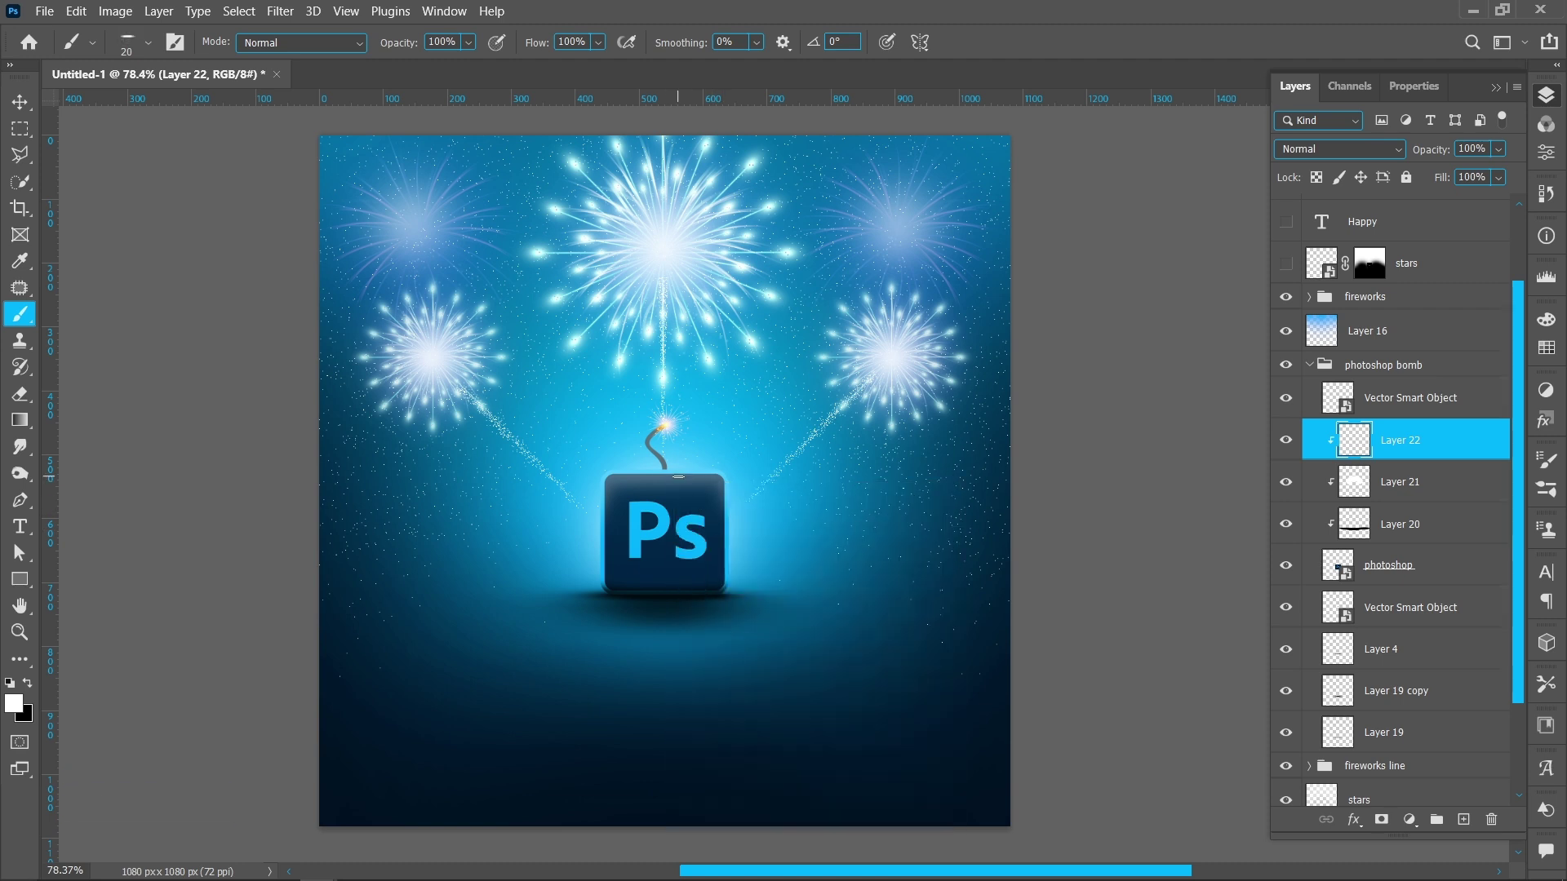
left_click(27, 688)
Step: Set the opacity of the fuse shadow on Layer 22 to 40% and deselect the layer
left_click_drag(1431, 151, 1385, 160)
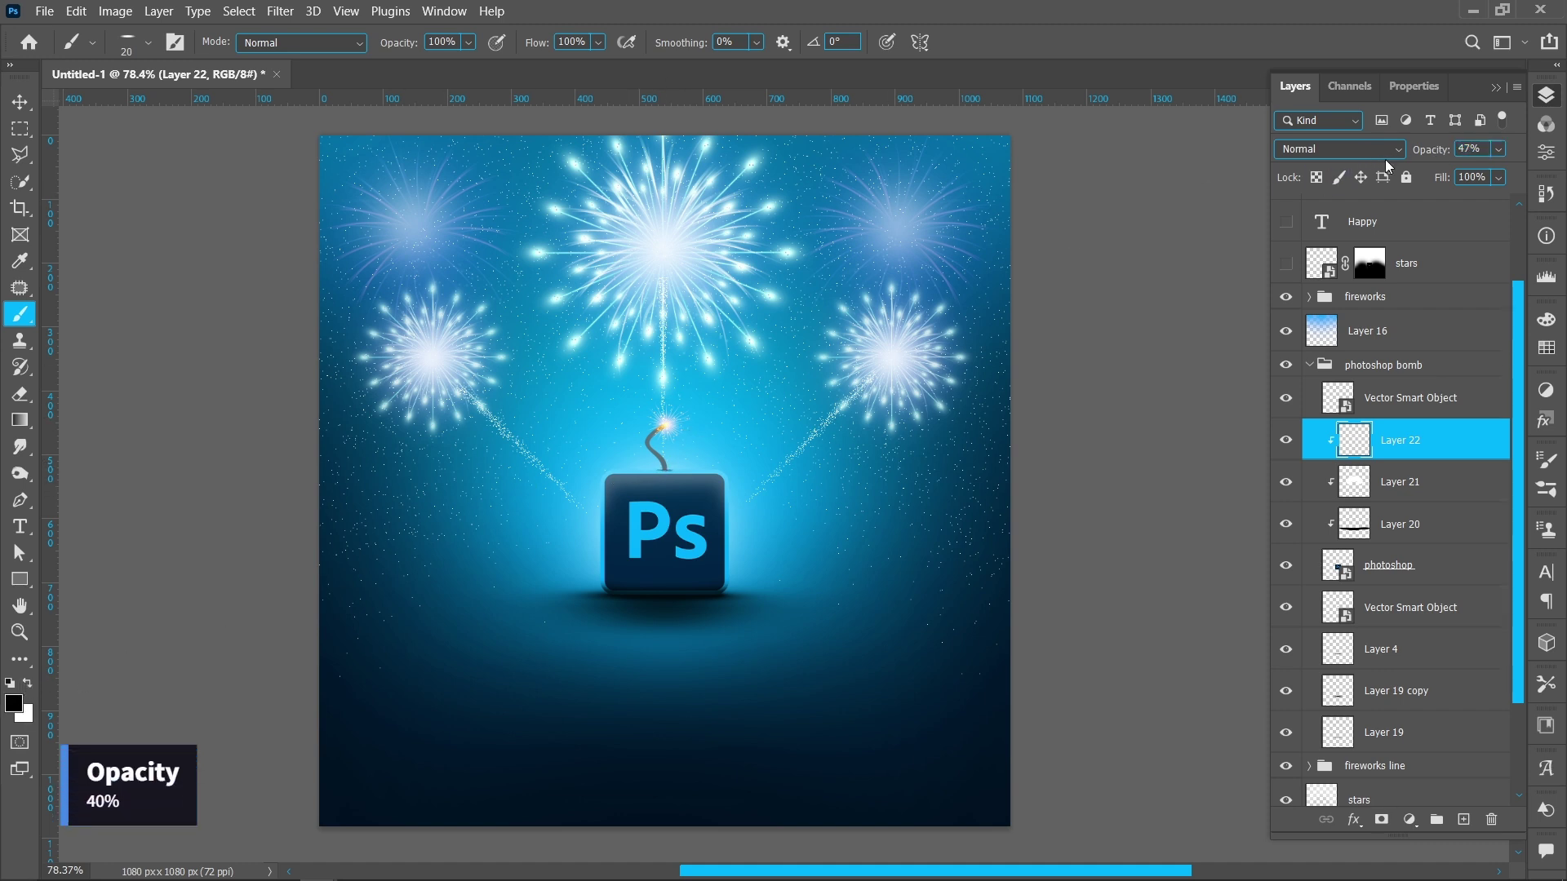
type("40")
key("Return")
key("v")
left_click(167, 282)
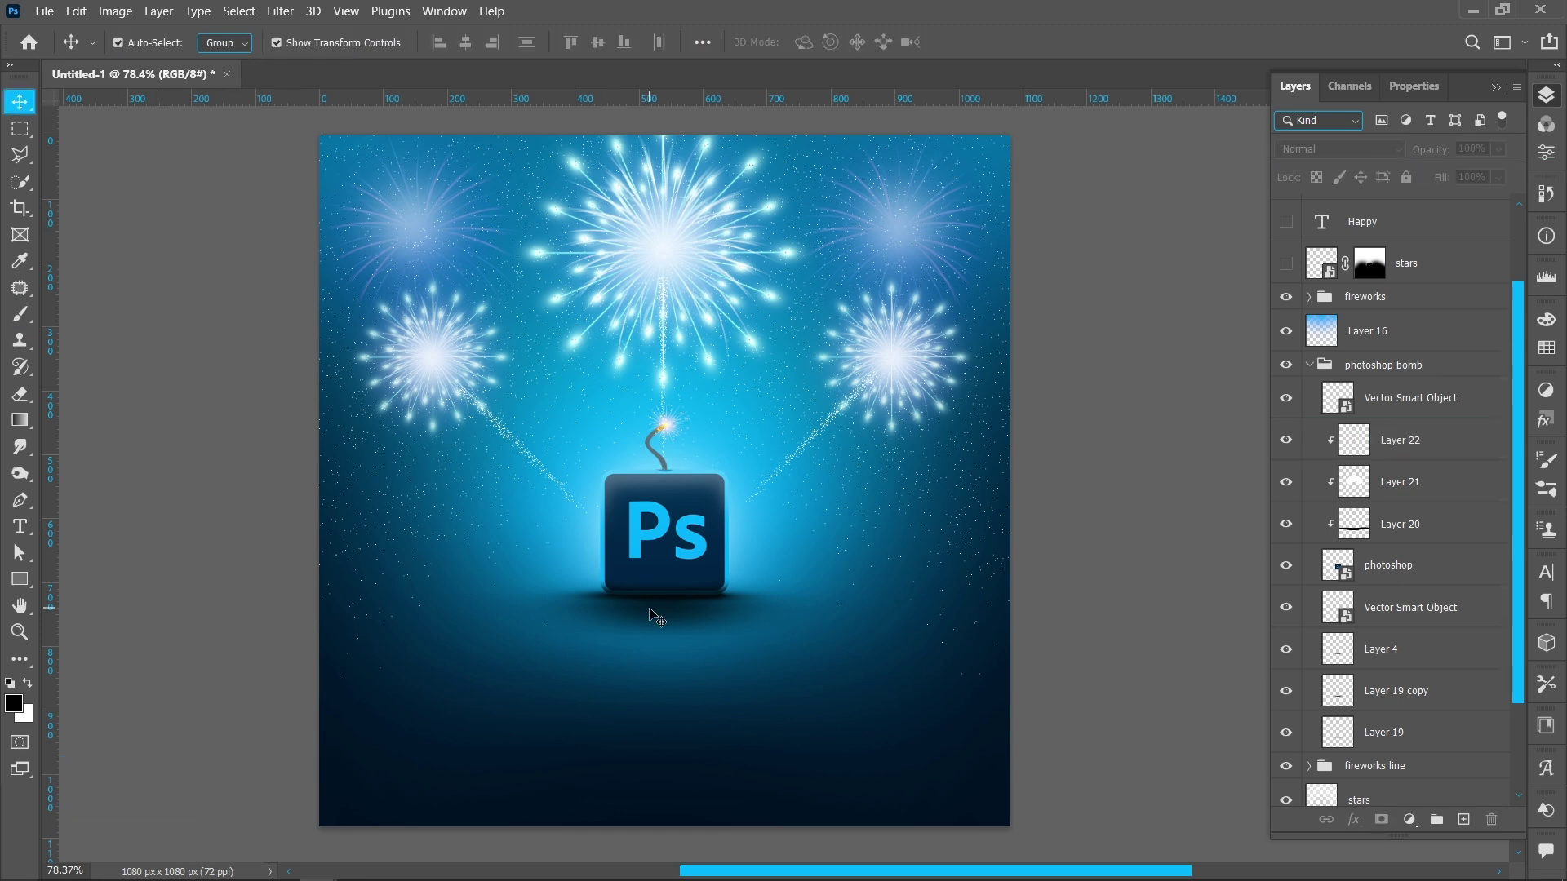
Step: Collapse the photoshop bomb group and show the Happy and Diwali text layers
scroll(1364, 377, "up", 3)
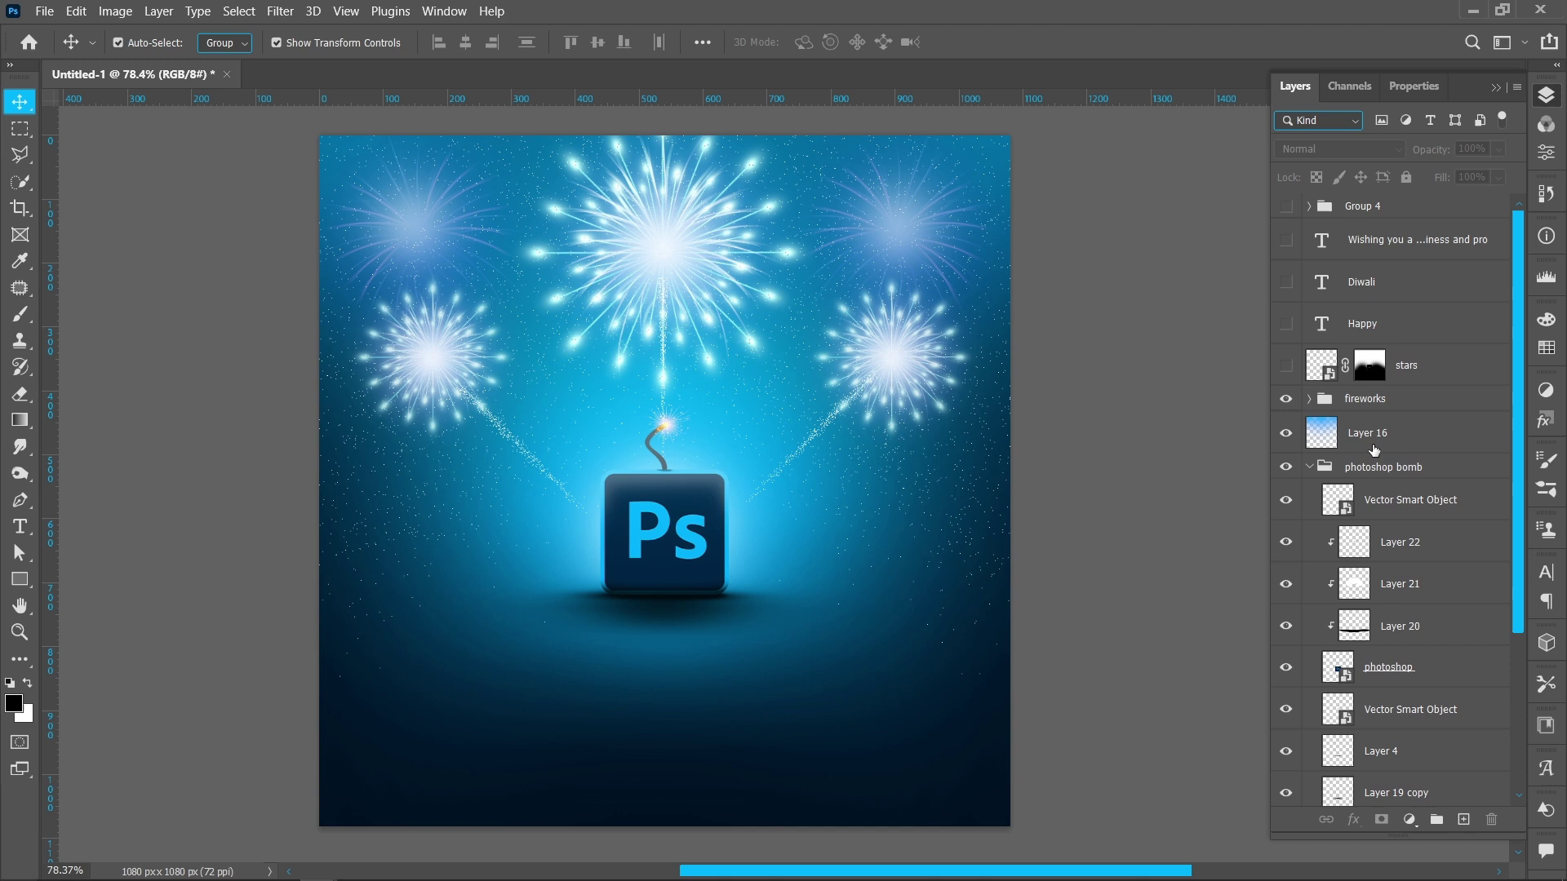
left_click(1310, 466)
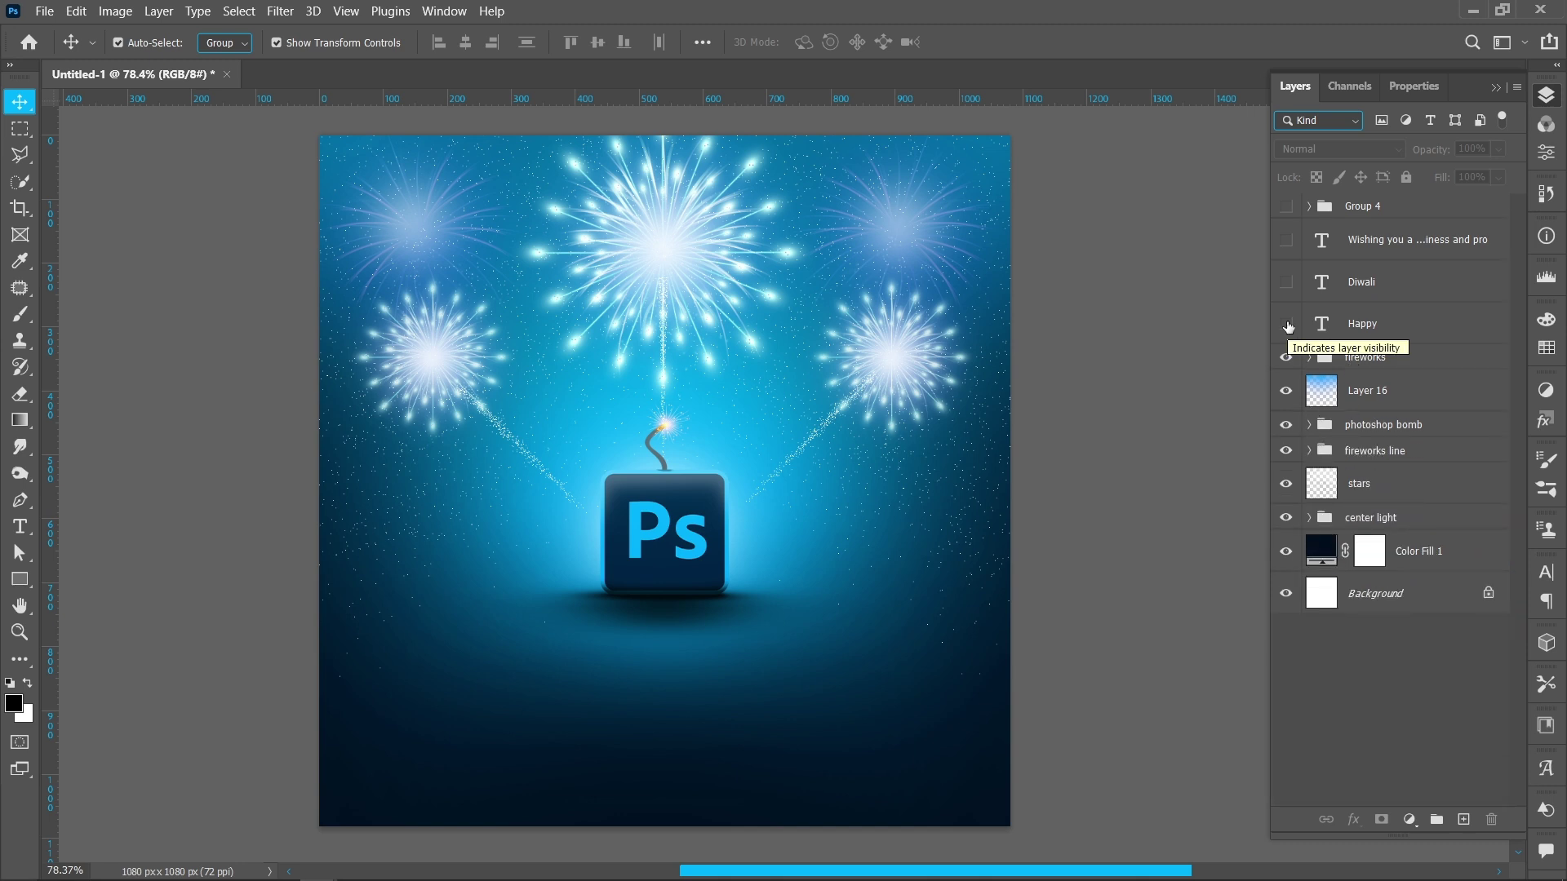
left_click(1287, 325)
left_click(1287, 283)
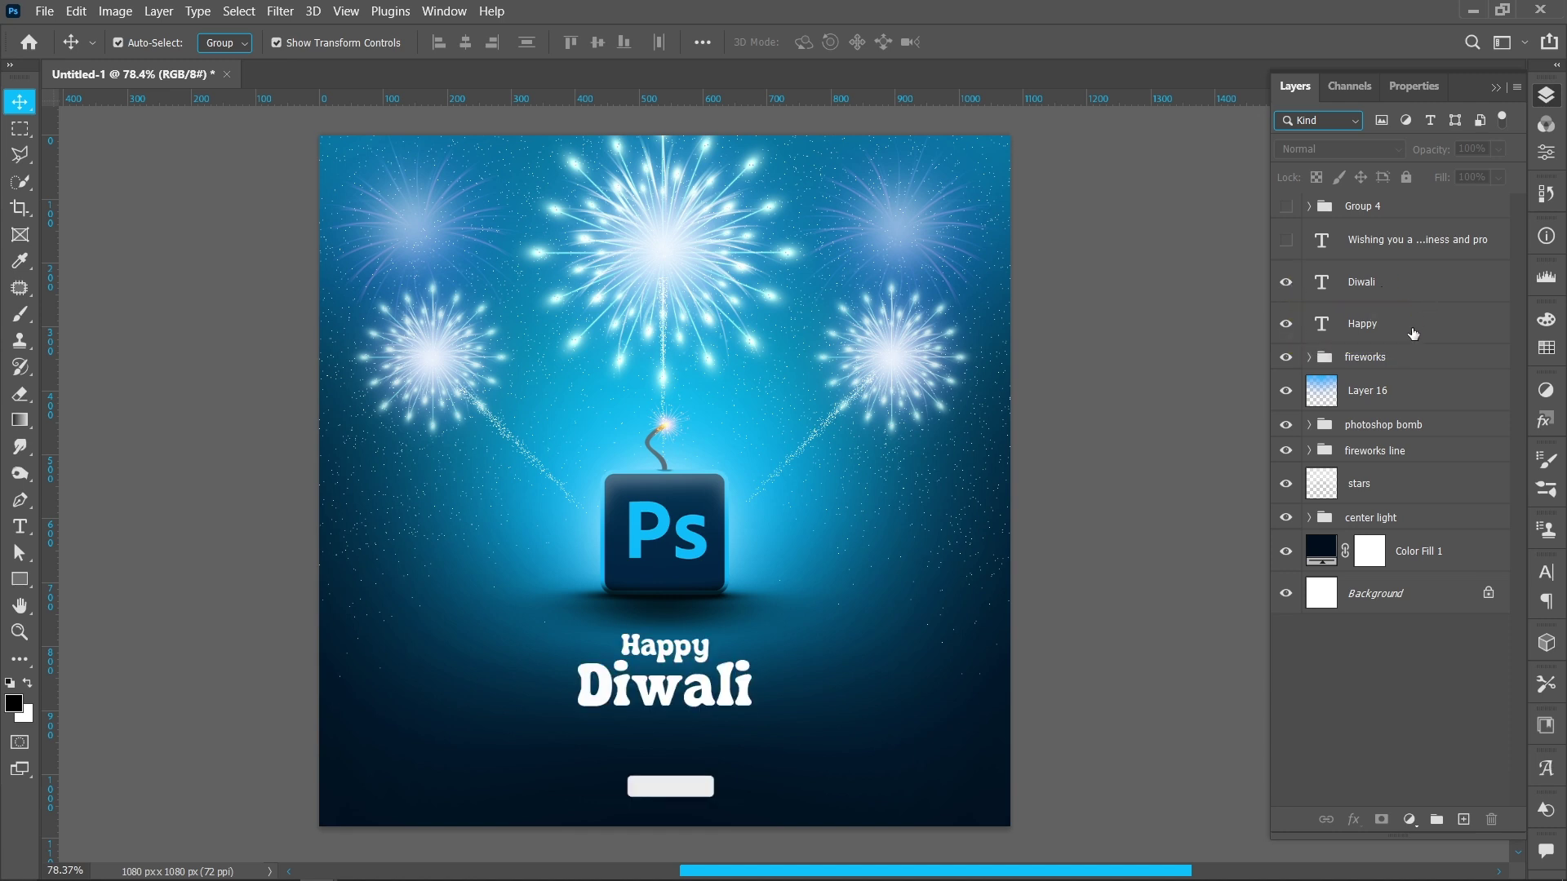
Step: Select all the text in the Happy layer and set its font to Snugle
left_click(1319, 326)
double_click(1319, 326)
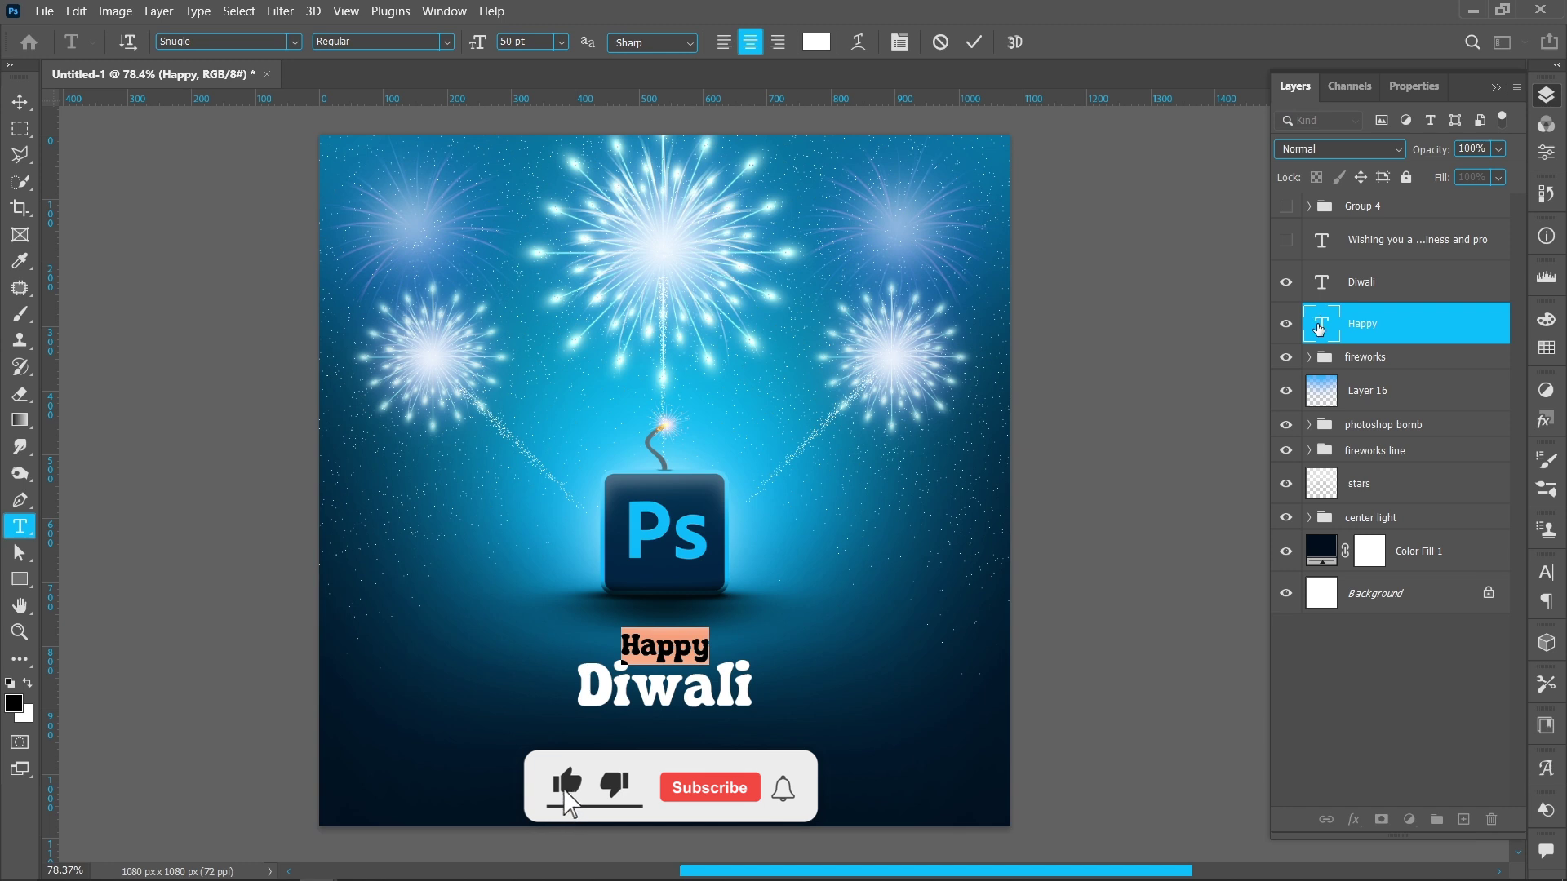
left_click(294, 42)
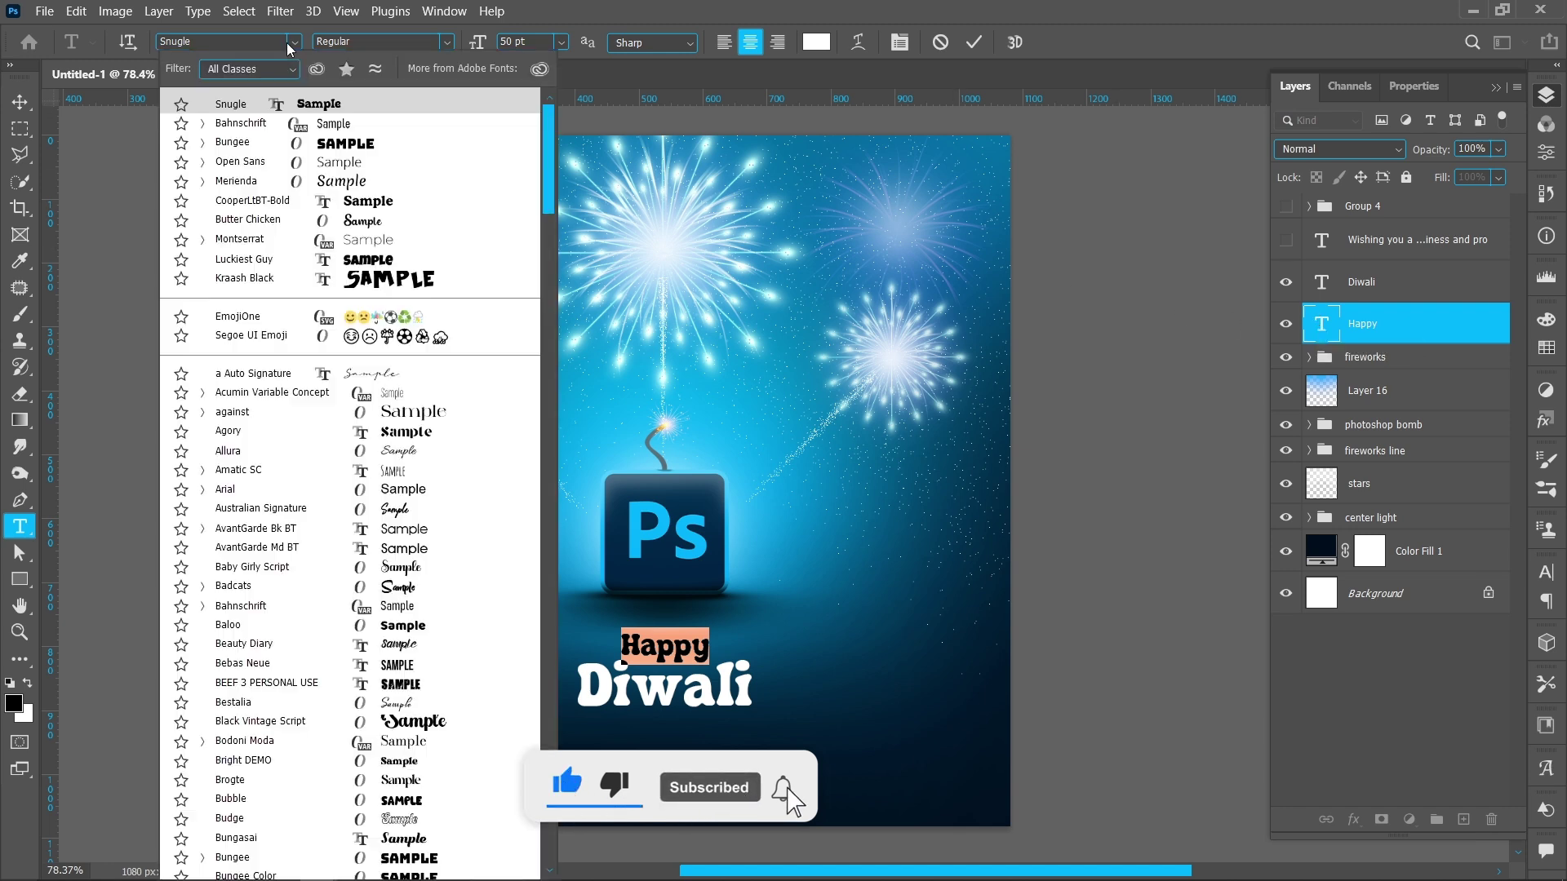
left_click(341, 105)
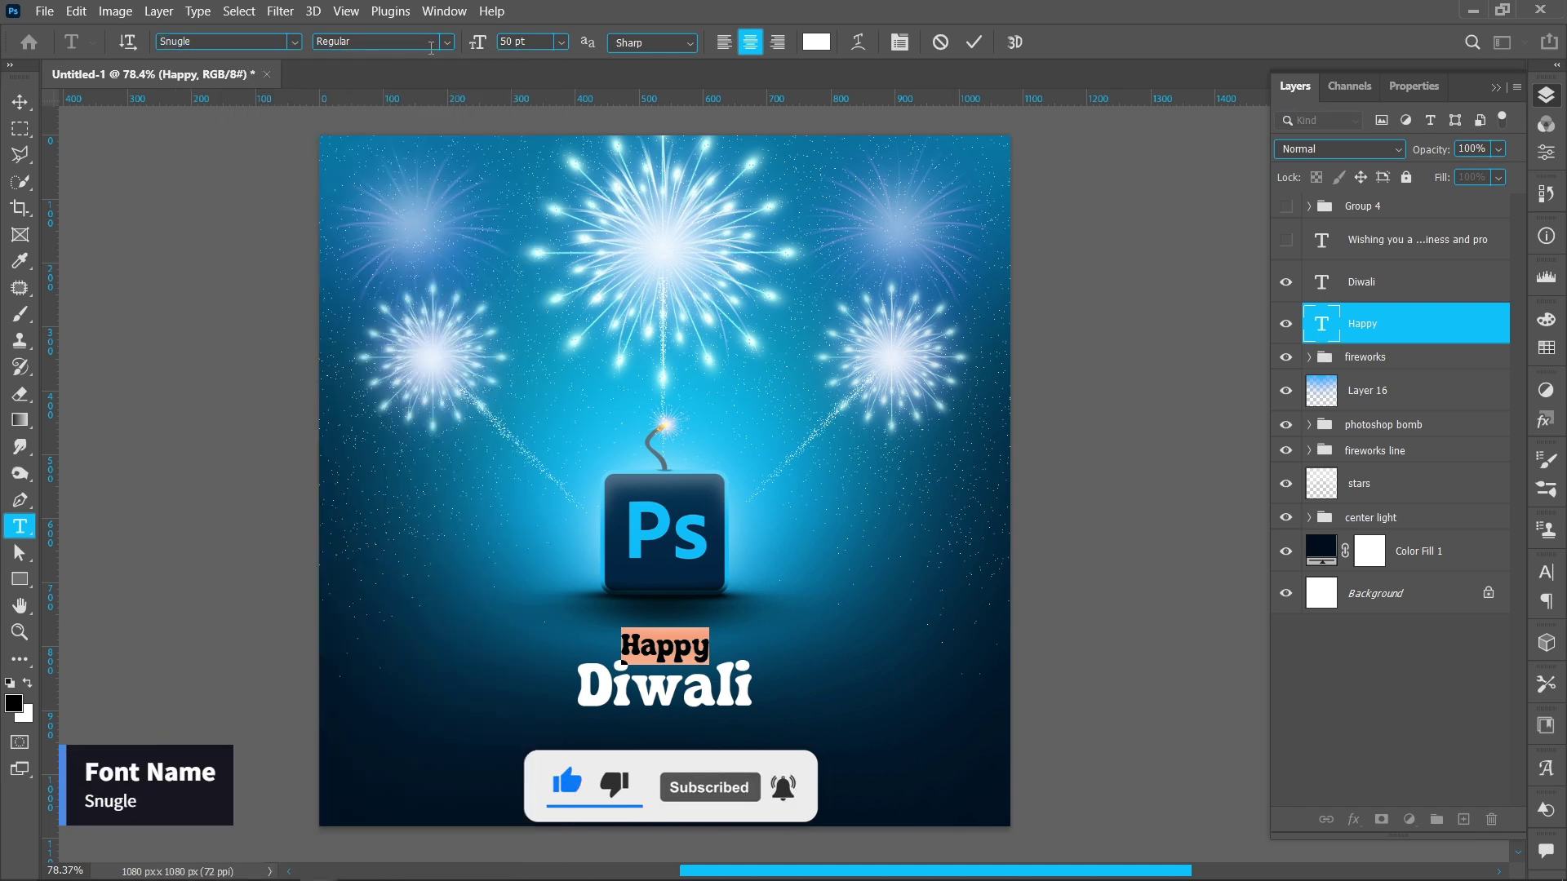
Step: Set the Happy text to 50 pt in white and commit the text edit
left_click(559, 43)
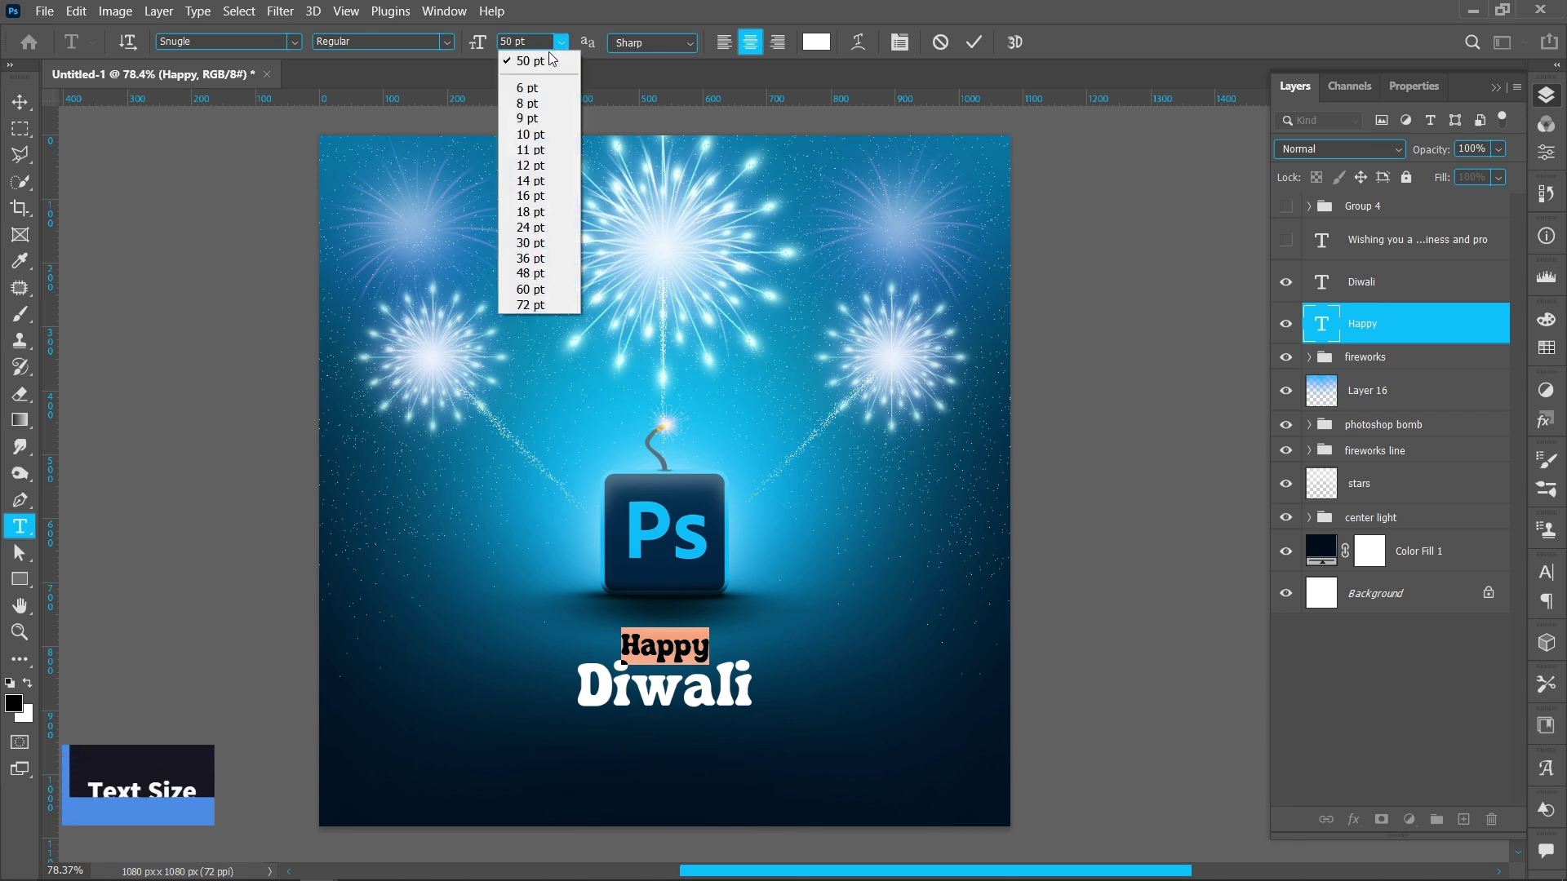
left_click(542, 57)
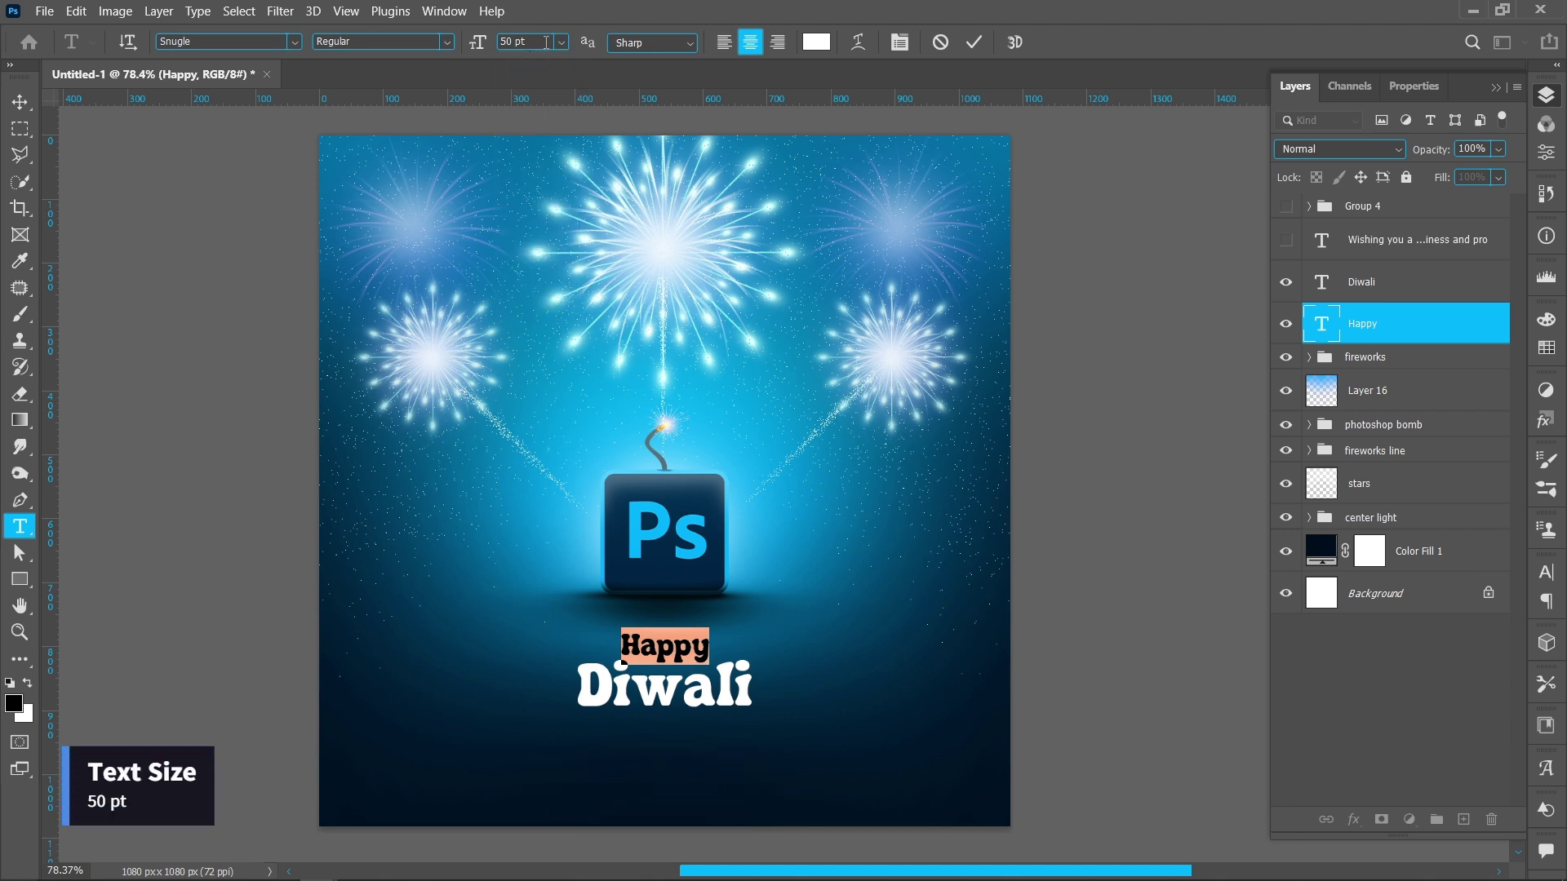
left_click(818, 43)
left_click(1434, 284)
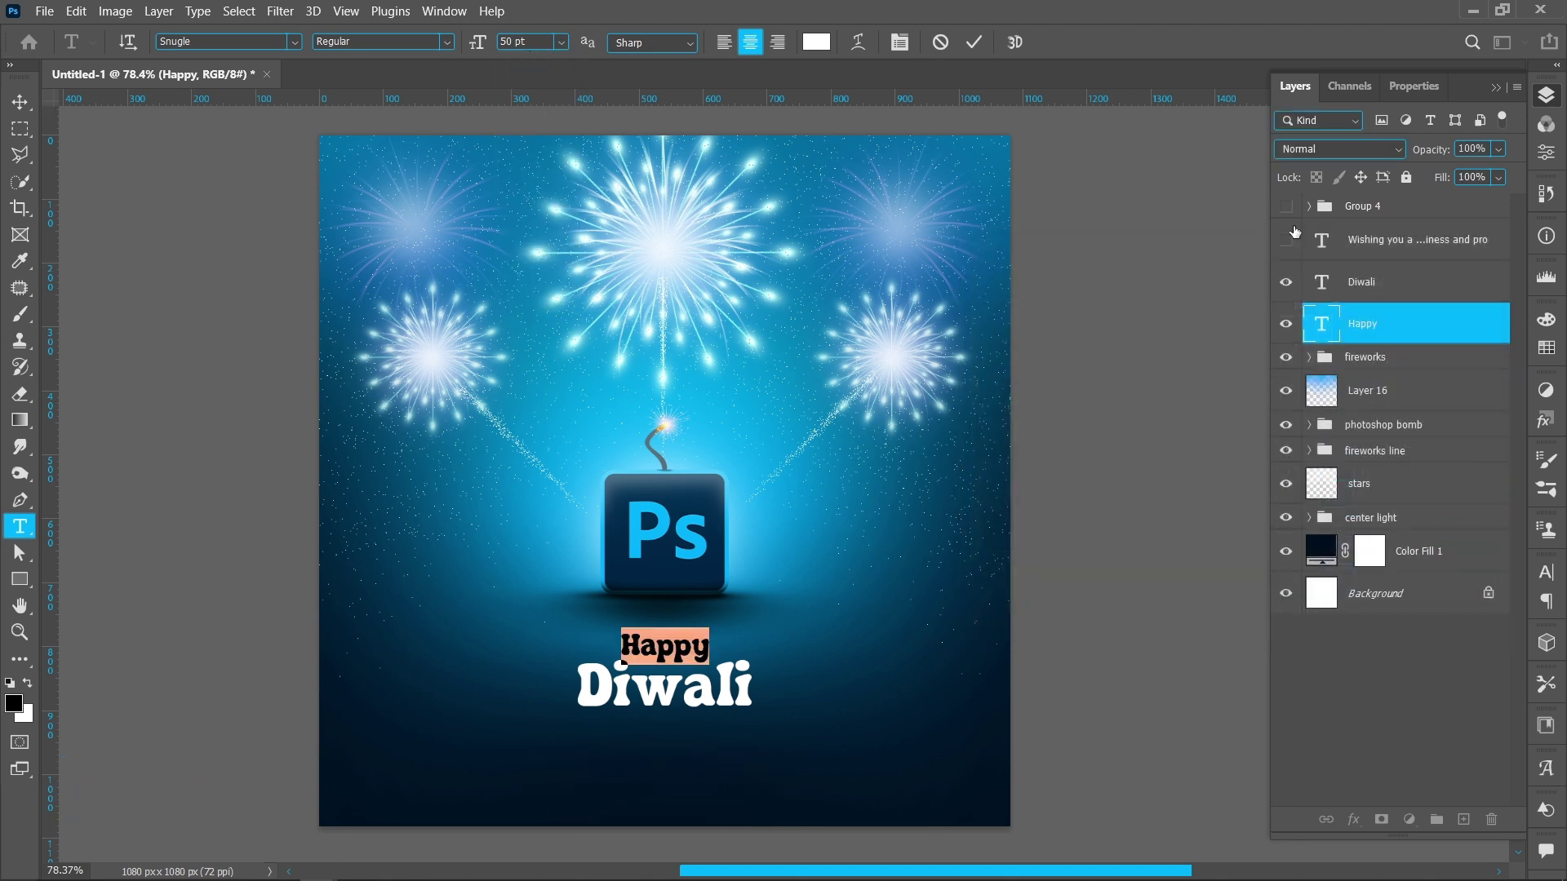
left_click(974, 42)
key("v")
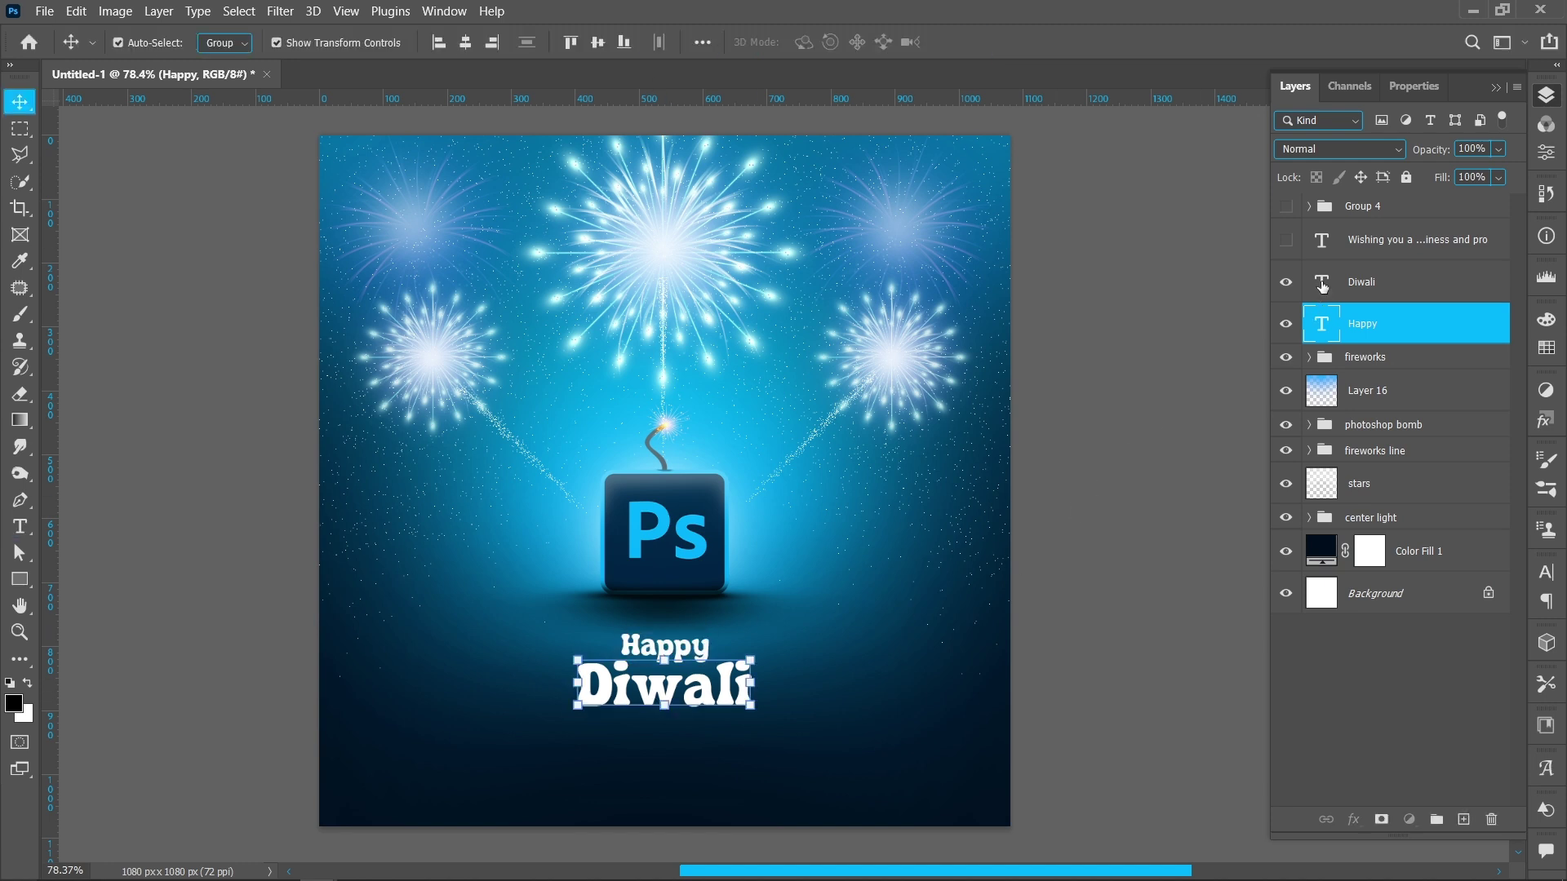
Step: Select all the text in the Diwali layer to check its font and size, and close the text edit
double_click(1321, 282)
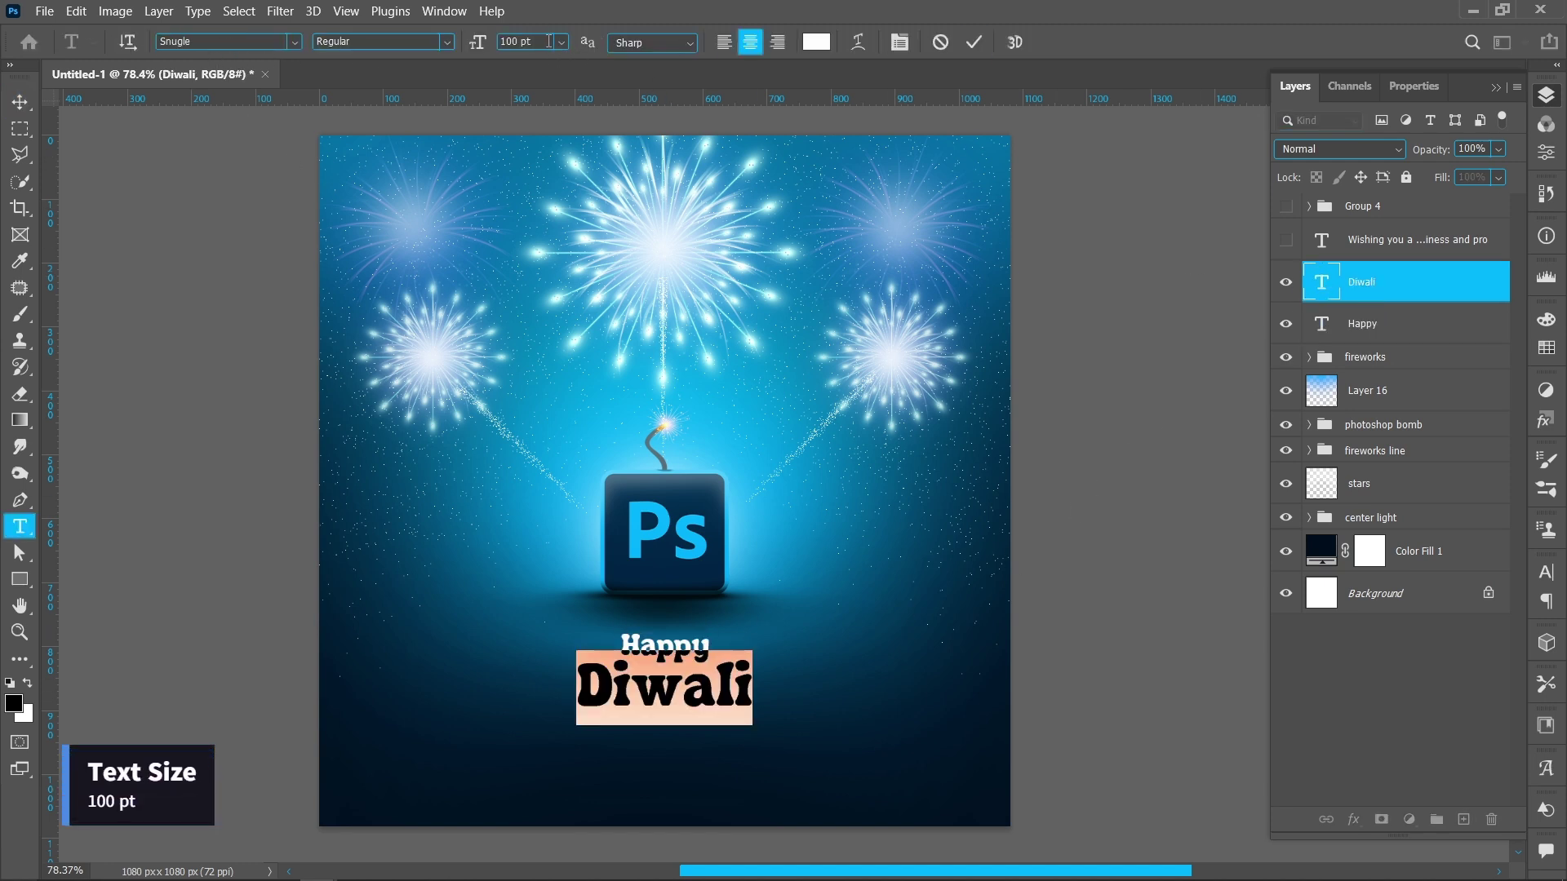
left_click(974, 42)
key("v")
Step: Show the "Wishing you a Diwali" text layer, set its text to Bahnschrift Regular and commit the edit
left_click(1286, 241)
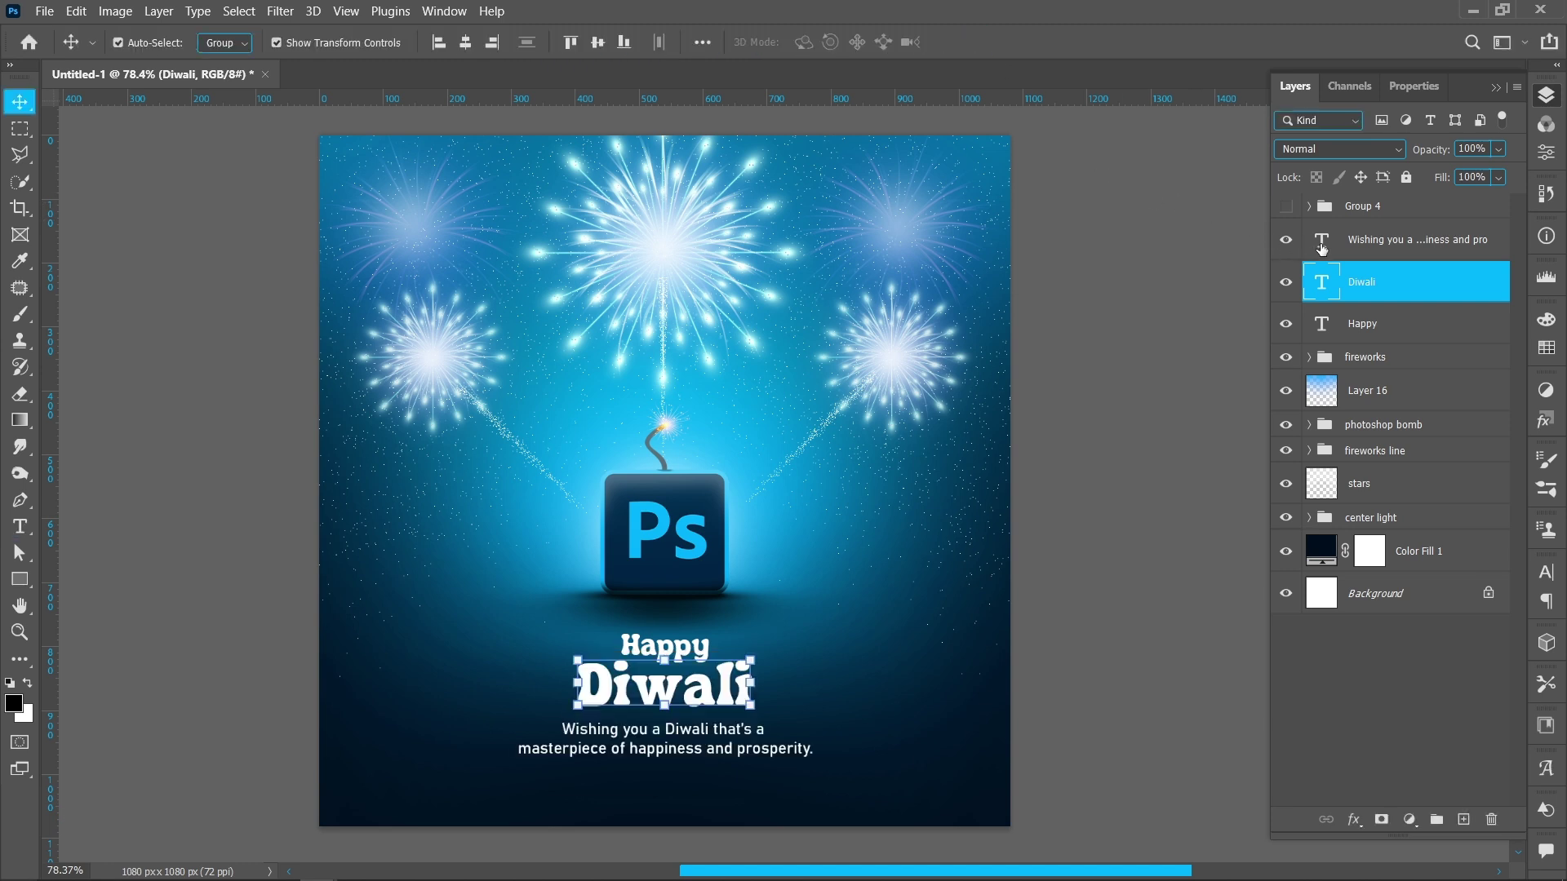
double_click(1320, 242)
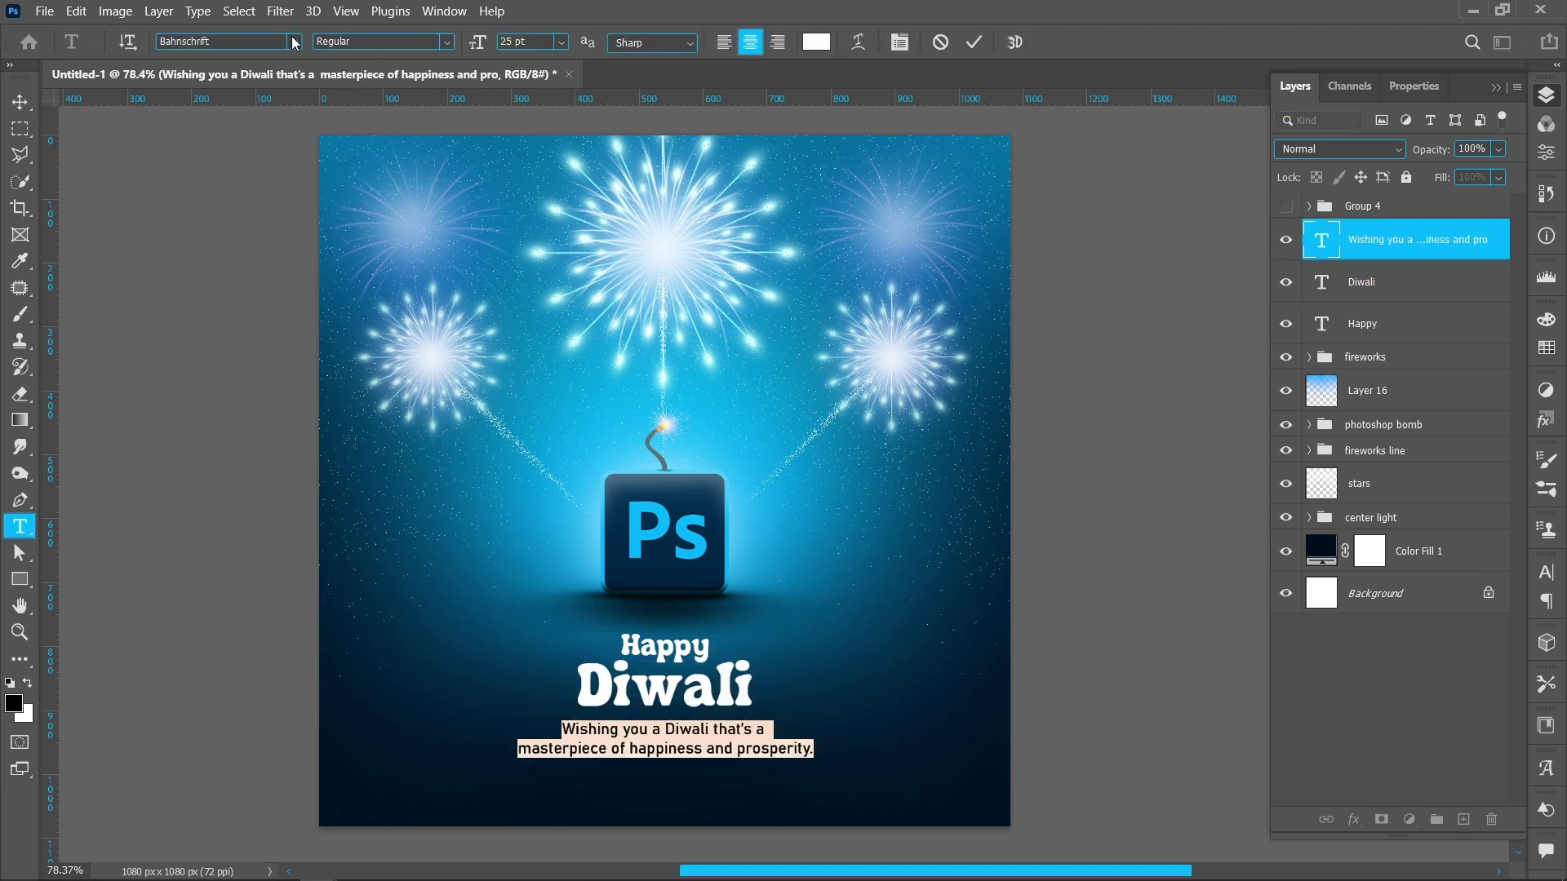
left_click(294, 42)
left_click(293, 123)
left_click(447, 41)
left_click(419, 194)
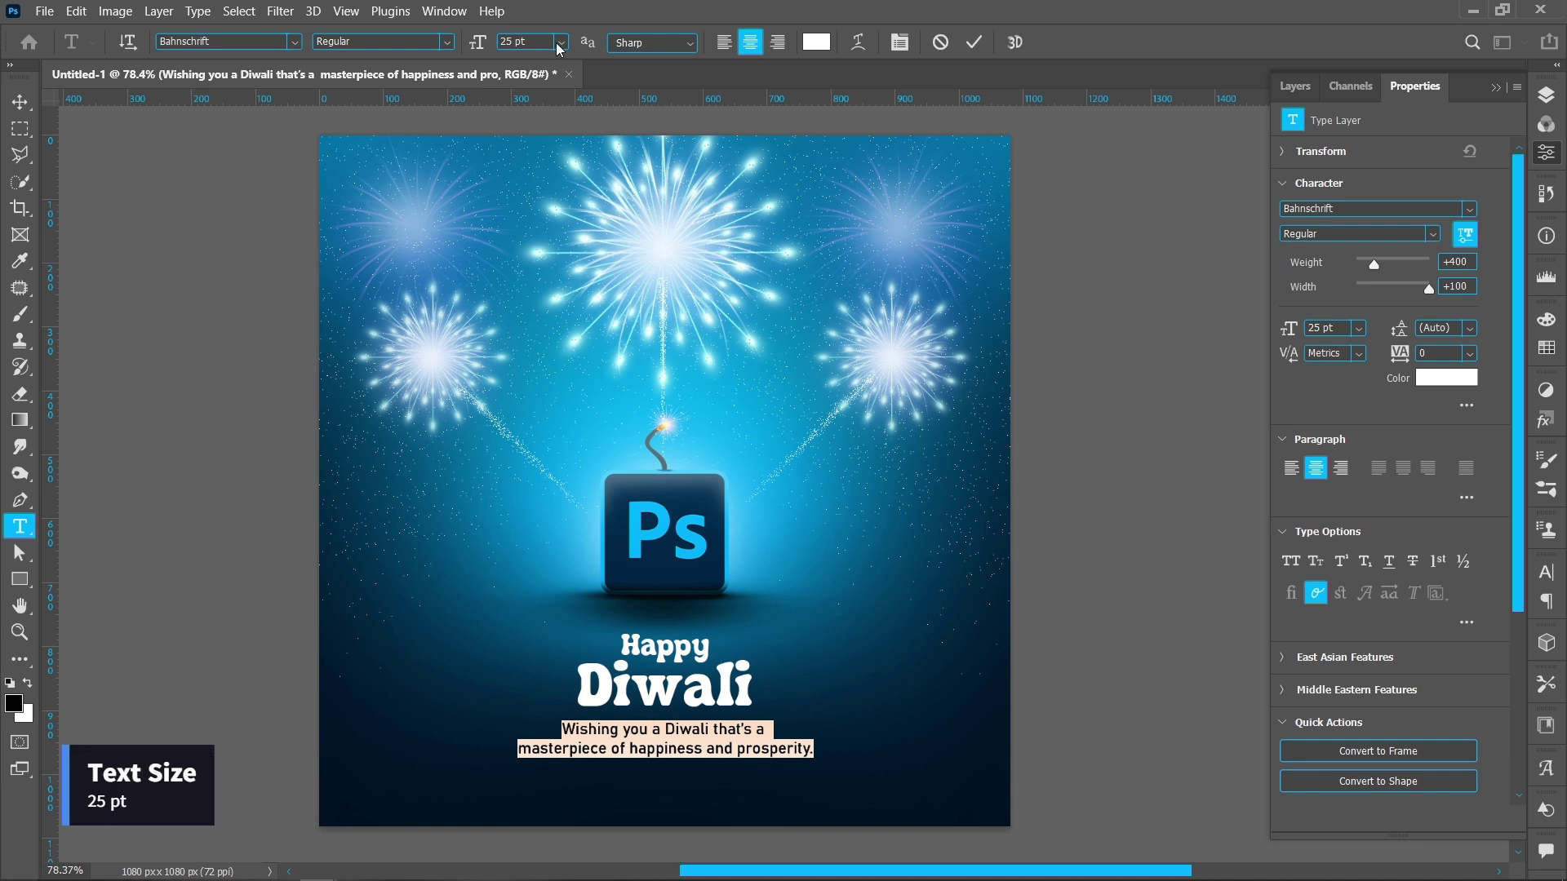
left_click(965, 46)
key("v")
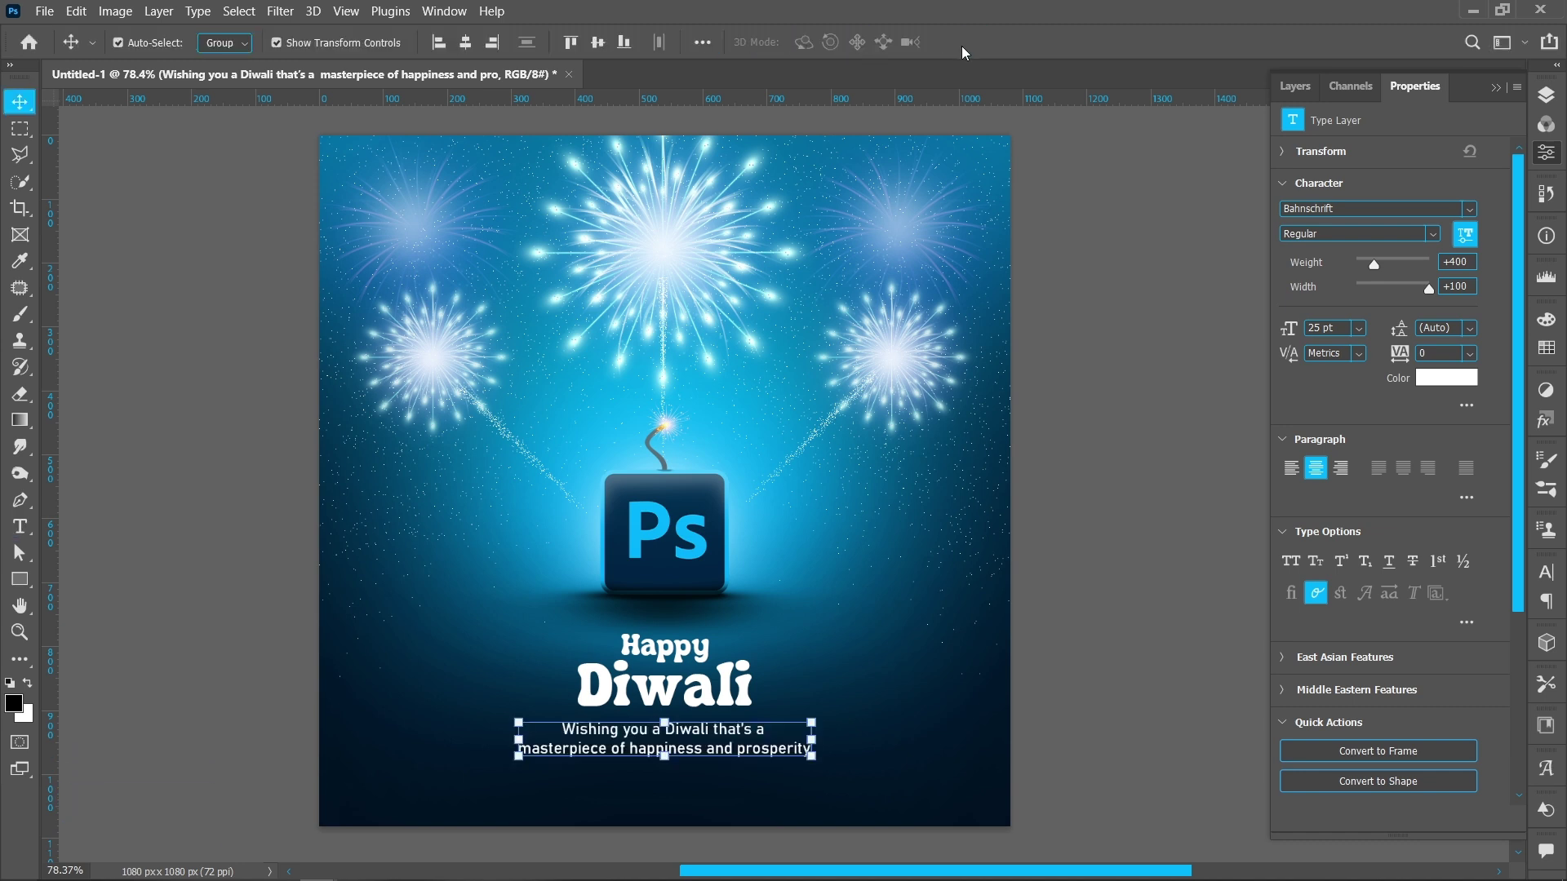
Step: Return to the layer list and show Group 4 with the social media handle beneath the greeting
left_click(1547, 94)
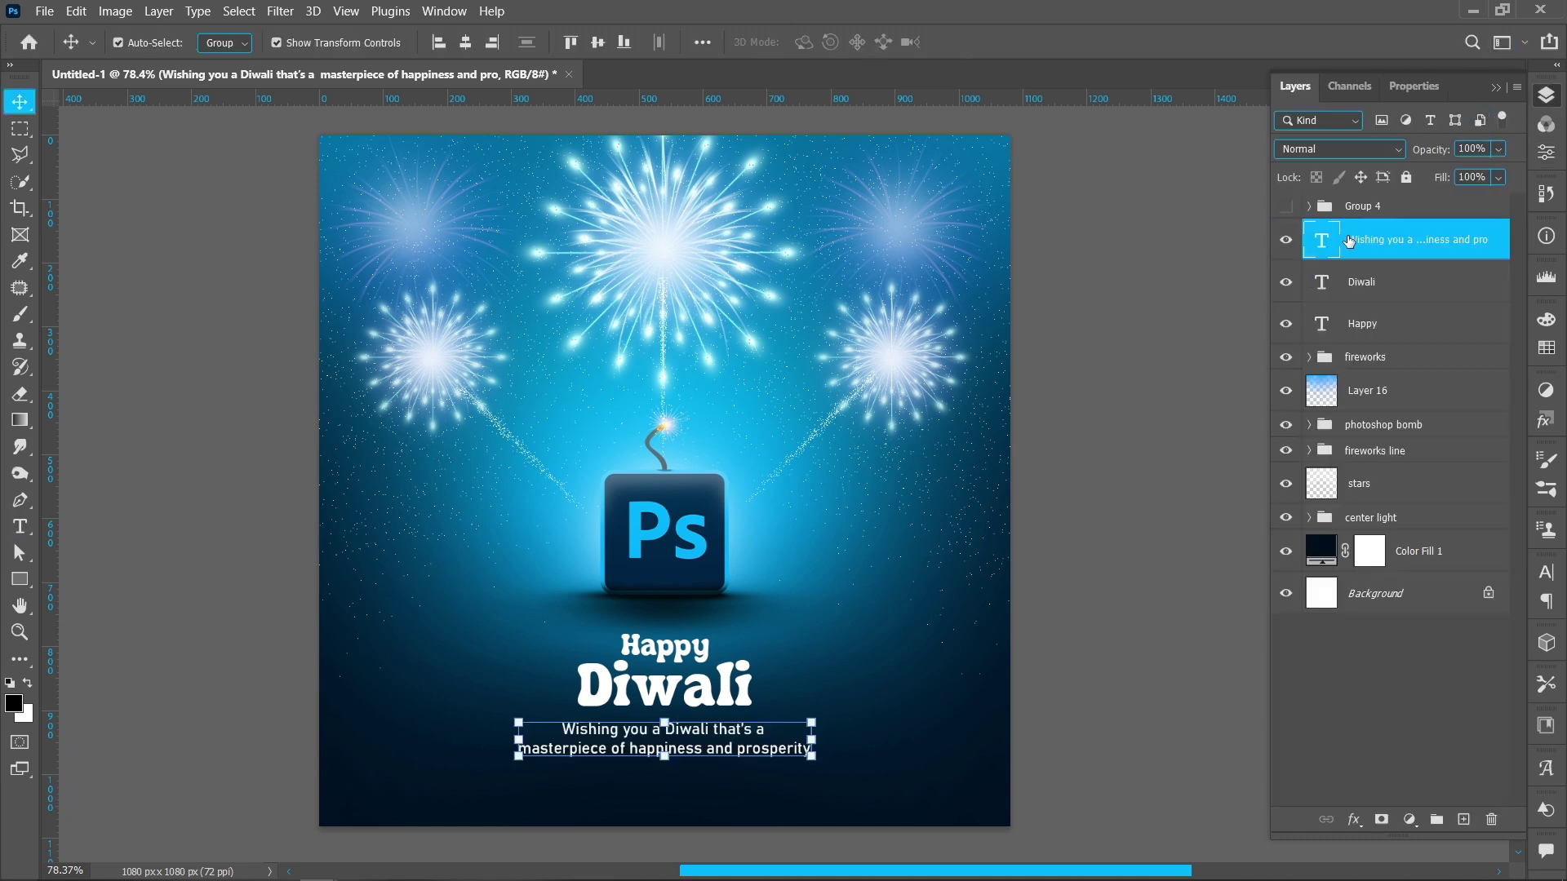
left_click(1287, 206)
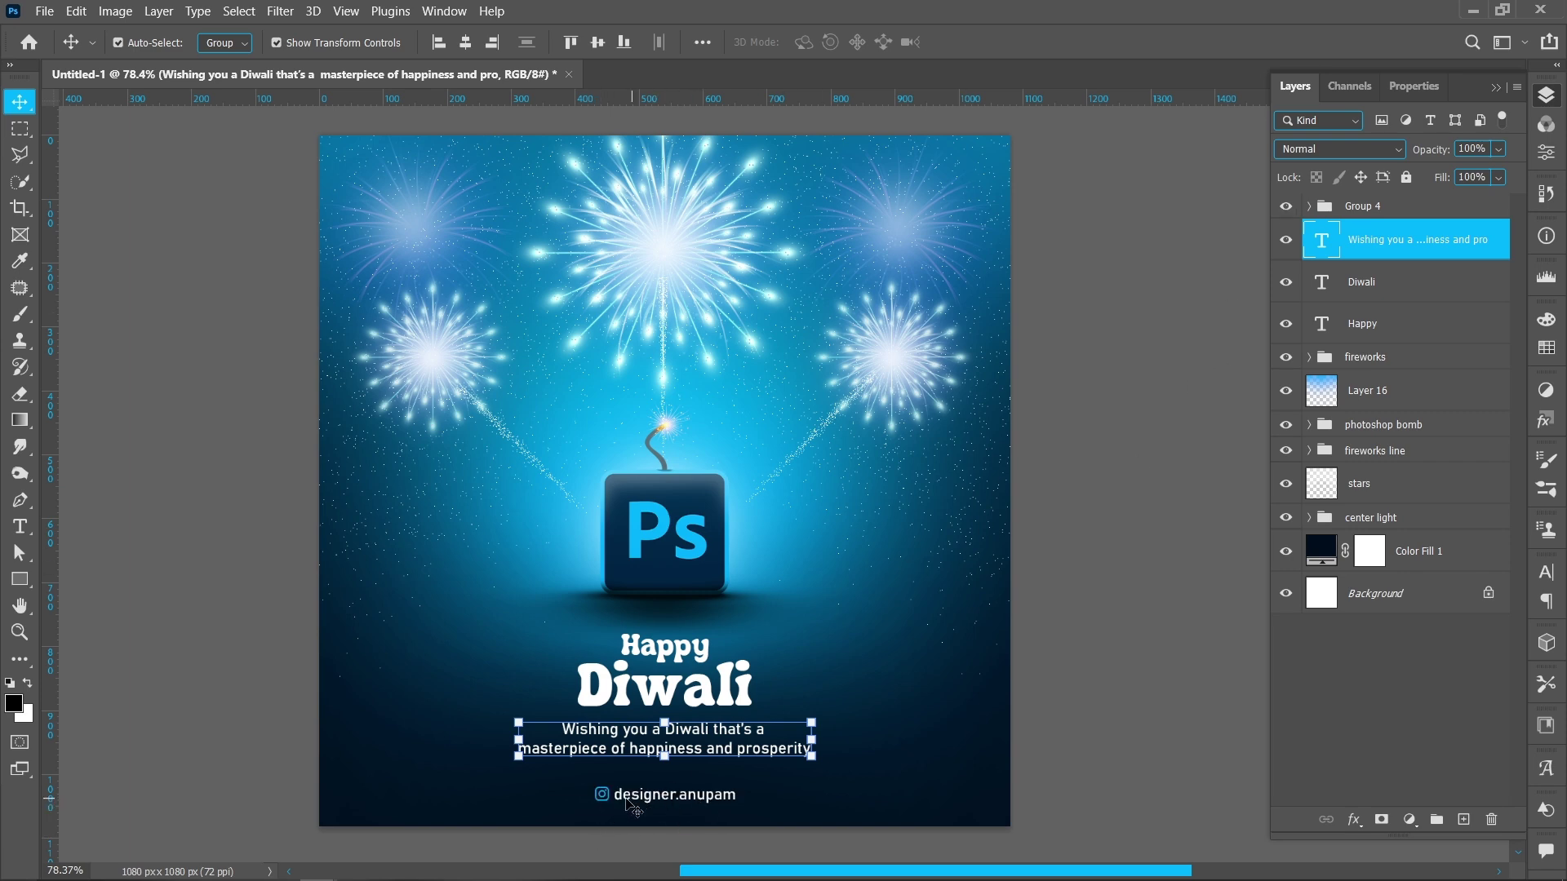